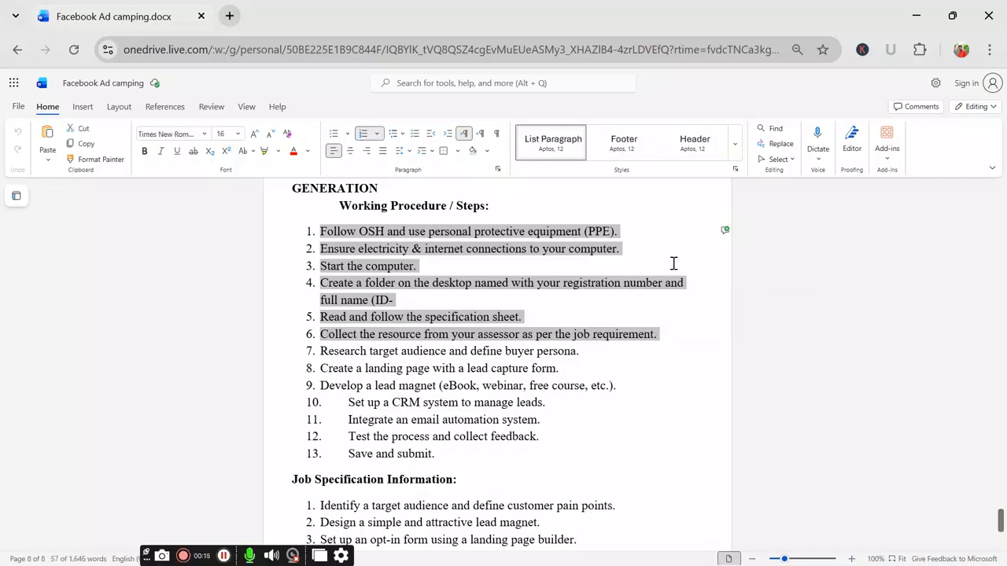
Step: Minimize Chrome and create a new folder on the desktop
click(678, 357)
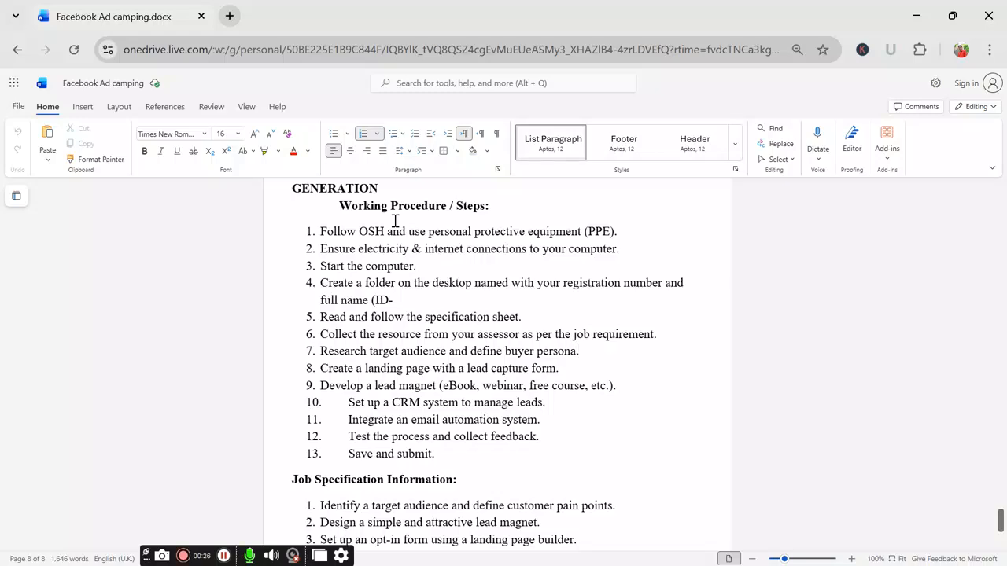
click(916, 15)
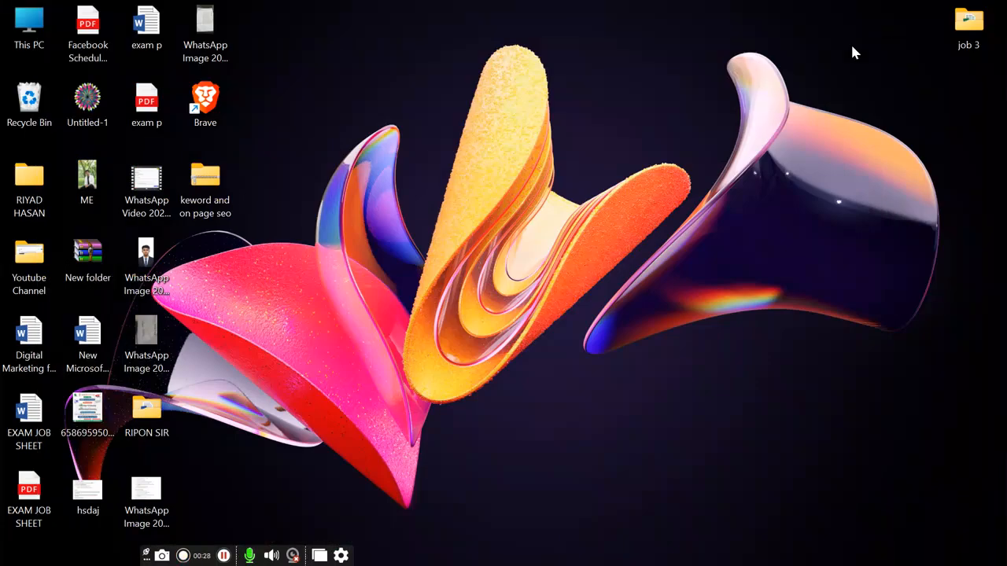
right_click(562, 141)
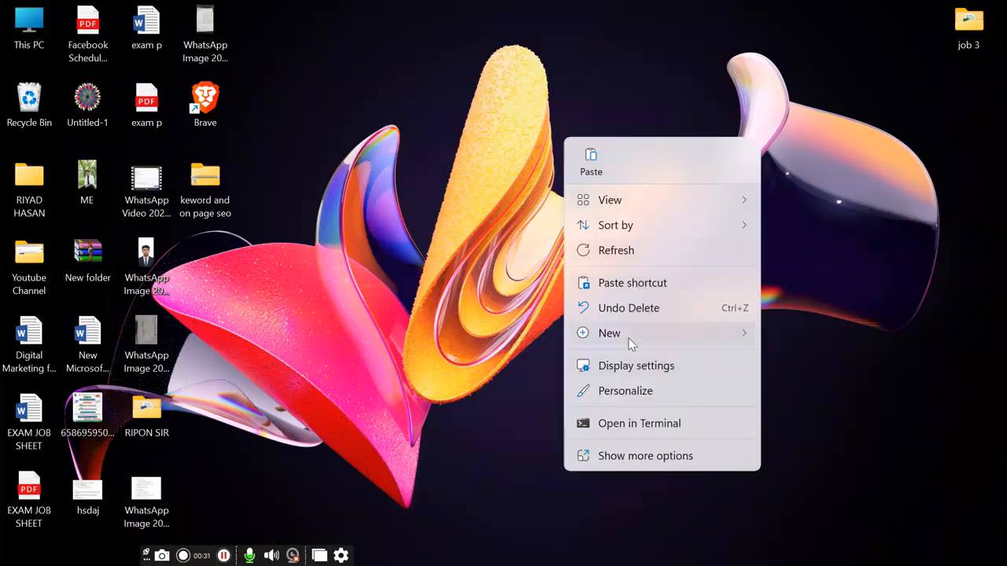
mouse_move(630, 343)
click(836, 84)
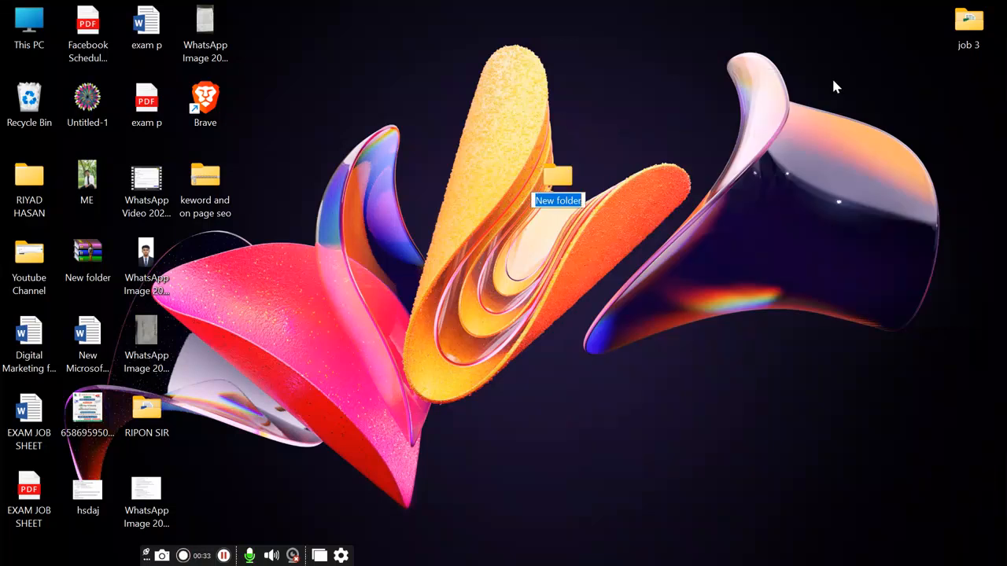
Step: Name the folder with the person's name followed by 'reg:' and their registration number
key(BackSpace)
text(Riyad klds)
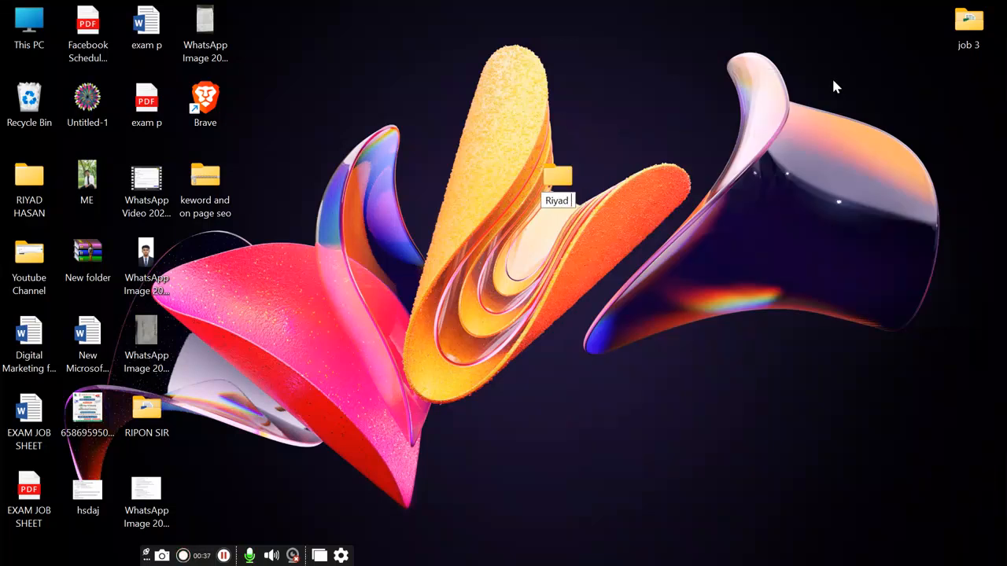
key(BackSpace)
key(BackSpace)
key(BackSpace)
key(BackSpace)
text(reg)
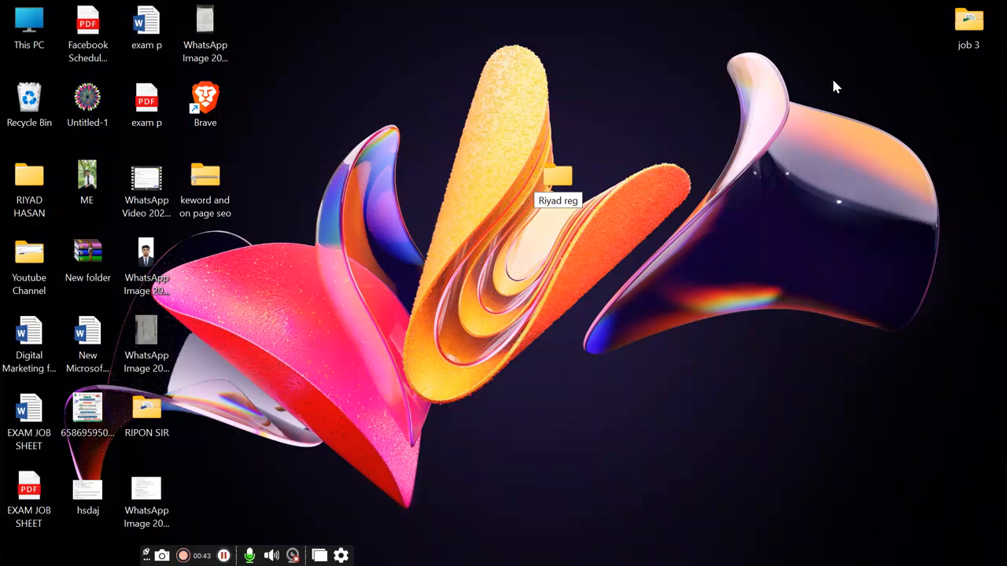
key(colon)
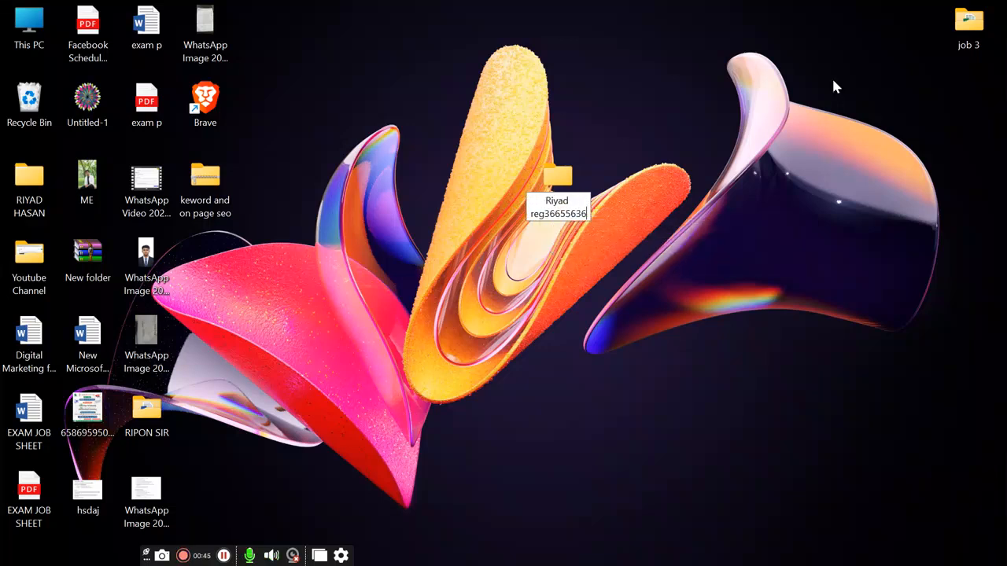
click(713, 221)
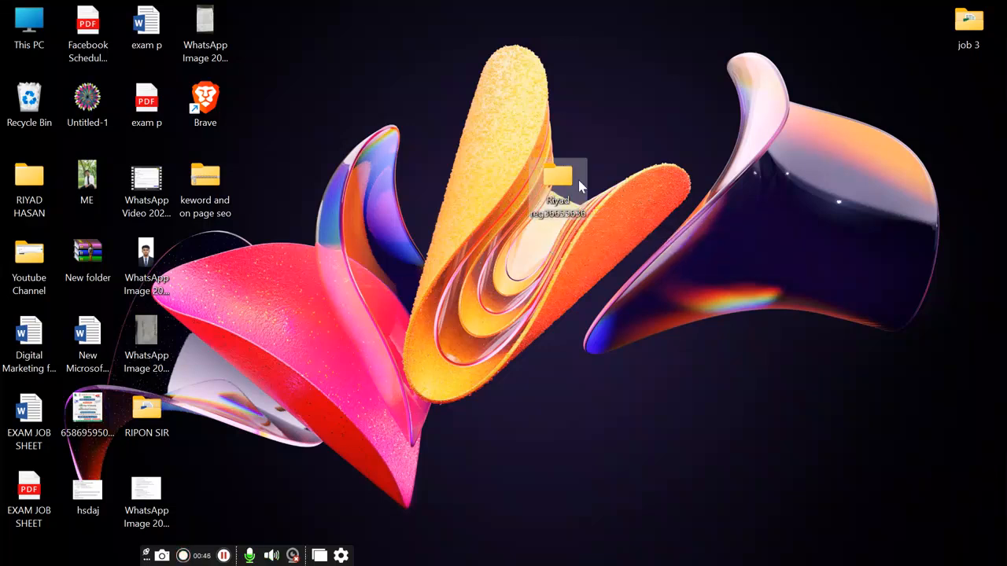
Step: Create a 'JOB 01' subfolder inside the personal folder, open it, then minimize the window
double_click(557, 181)
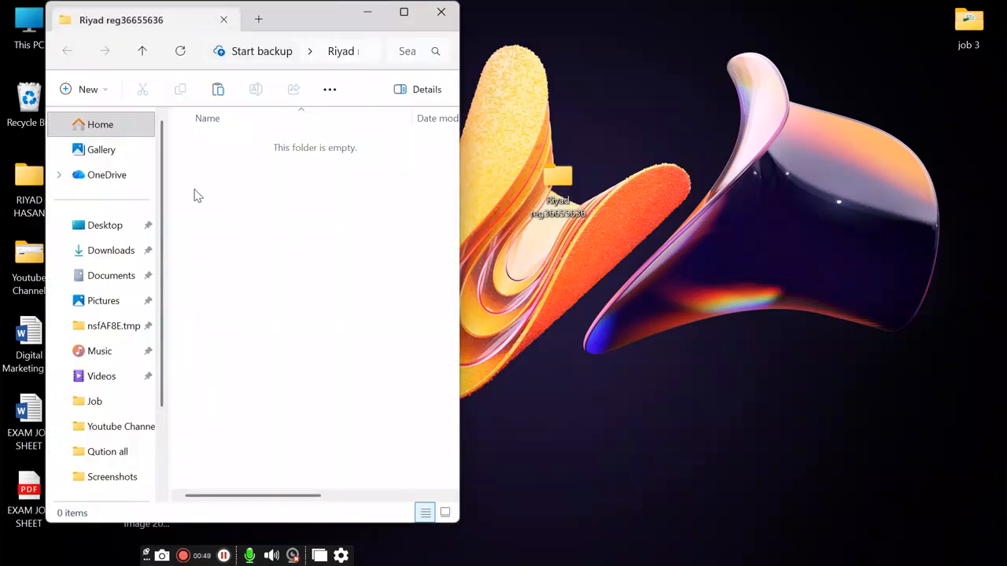
right_click(271, 209)
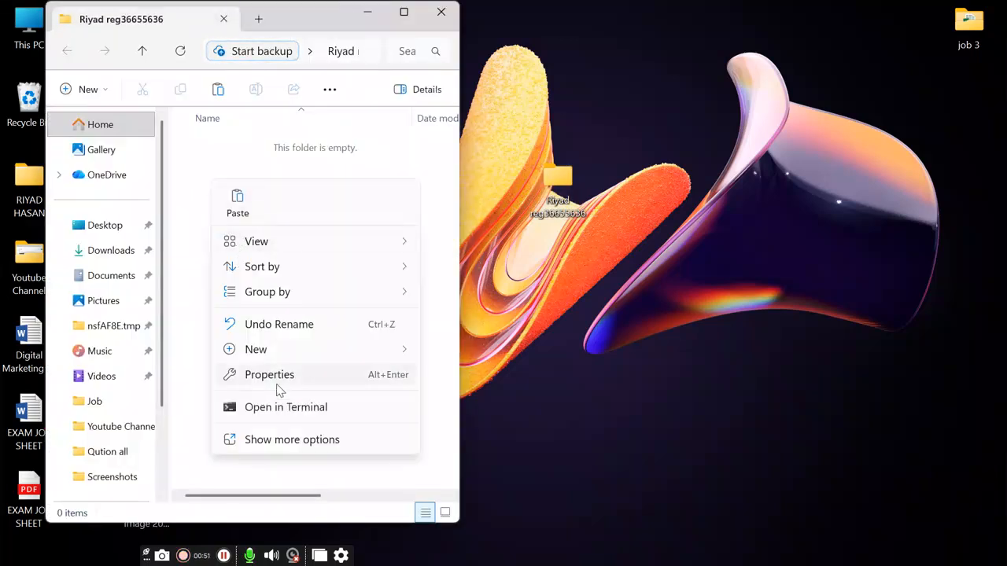
mouse_move(256, 356)
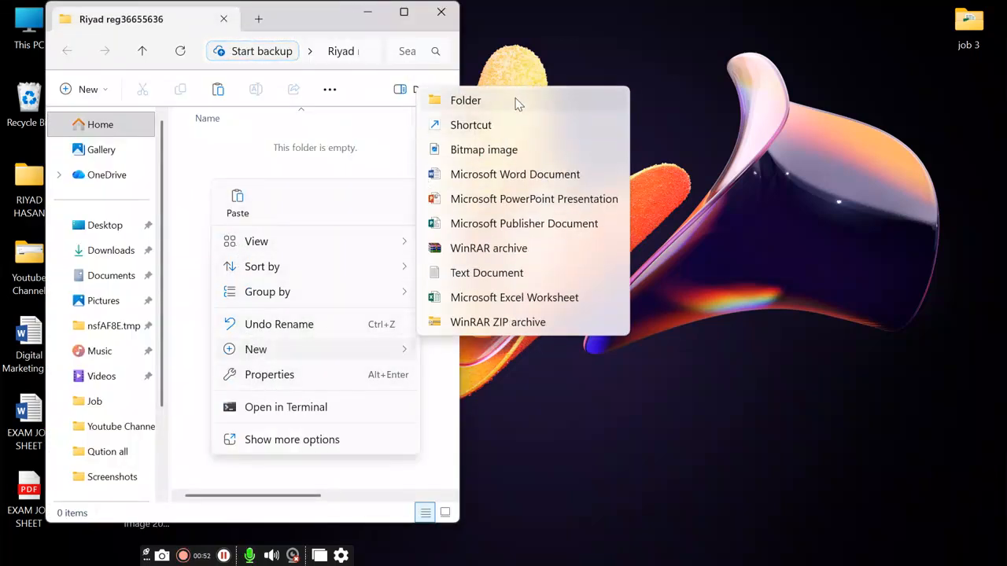
click(514, 97)
key(BackSpace)
text(JOB )
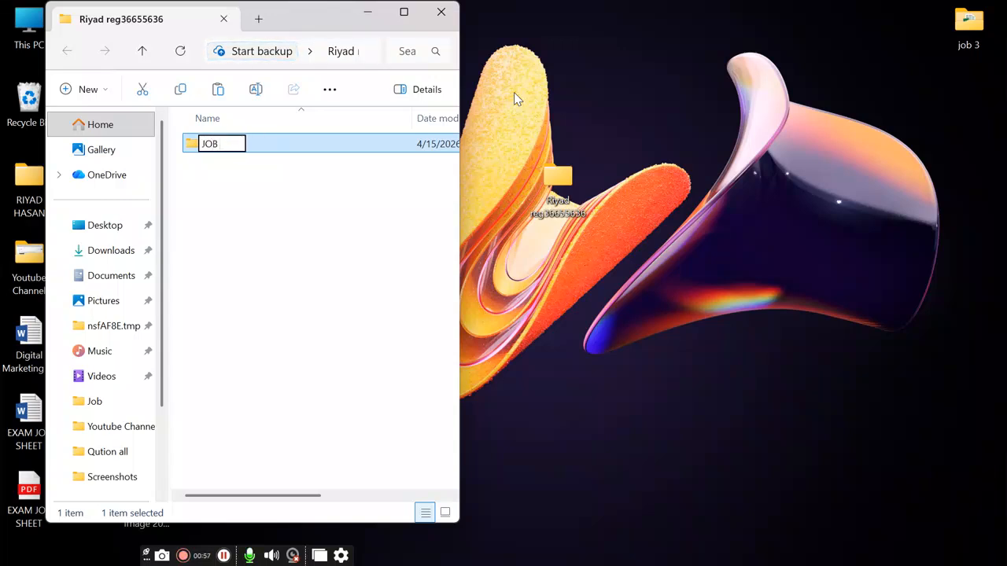
text(01)
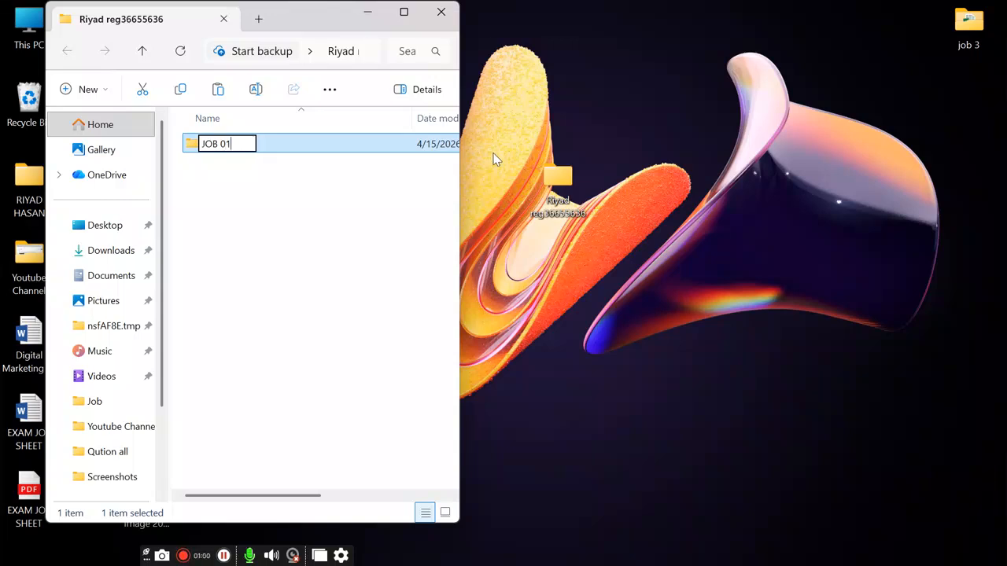
click(275, 172)
double_click(258, 148)
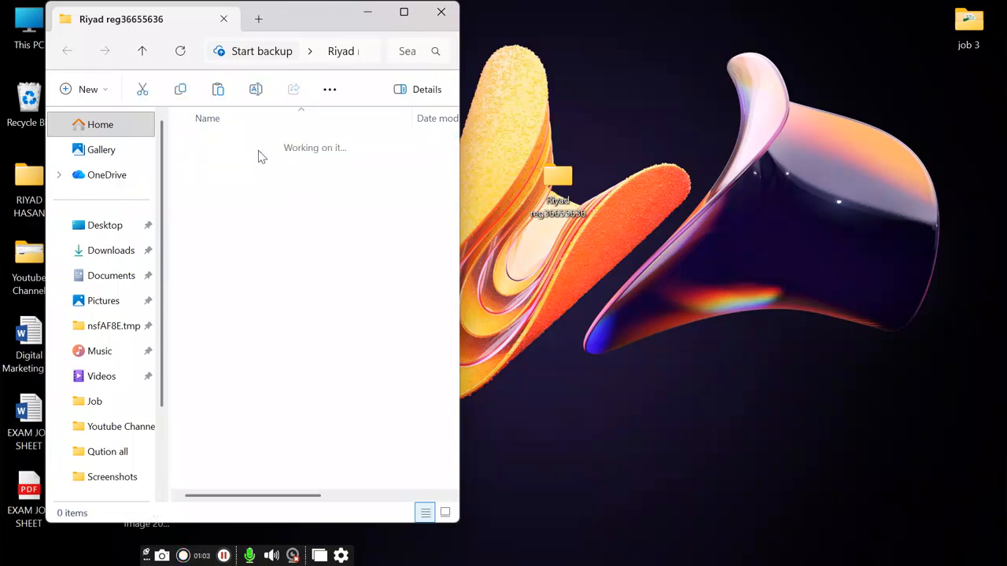
click(367, 19)
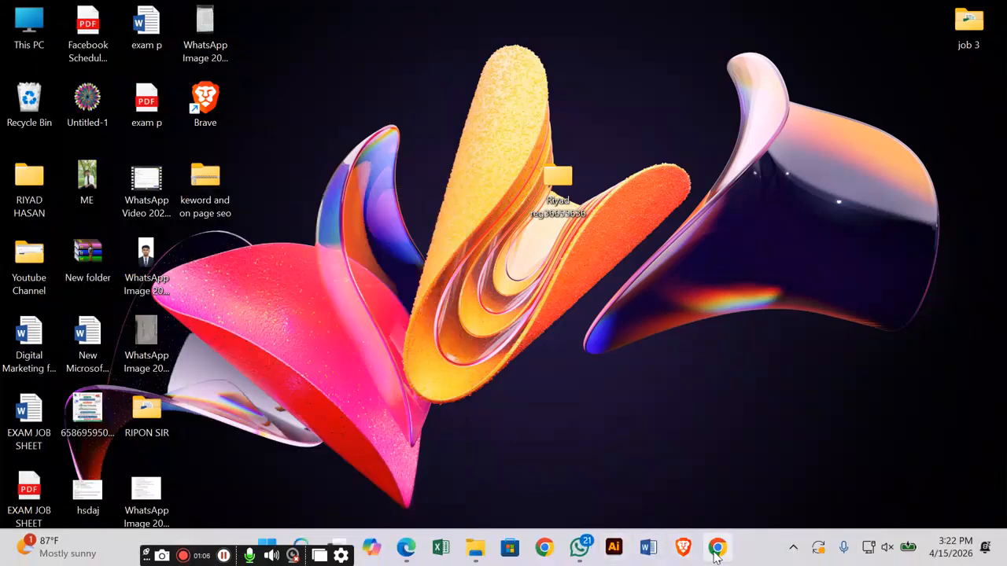
Step: Bring back the Facebook Ad camping document in Chrome, then start a new tab
click(716, 551)
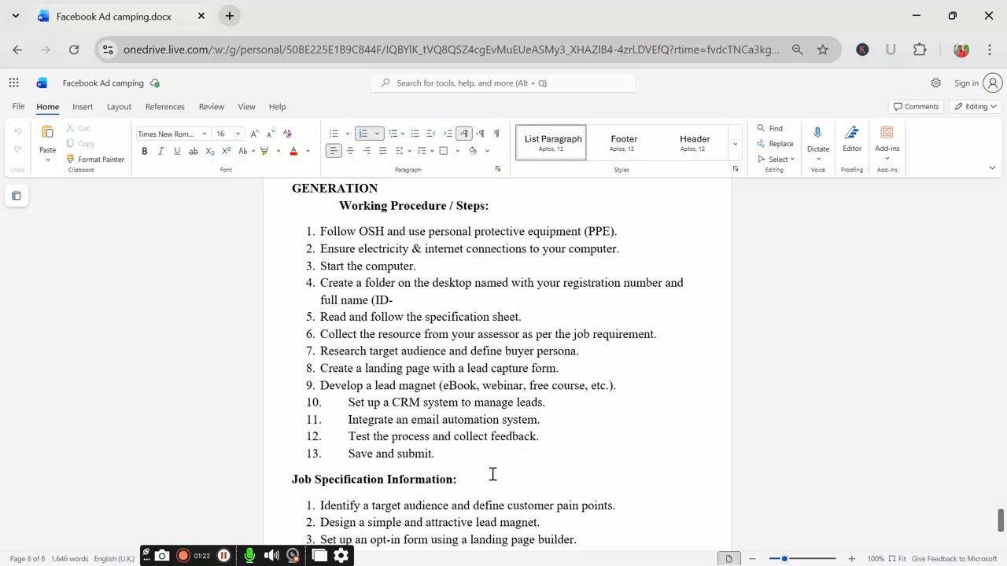
scroll(350, 465, down, 1)
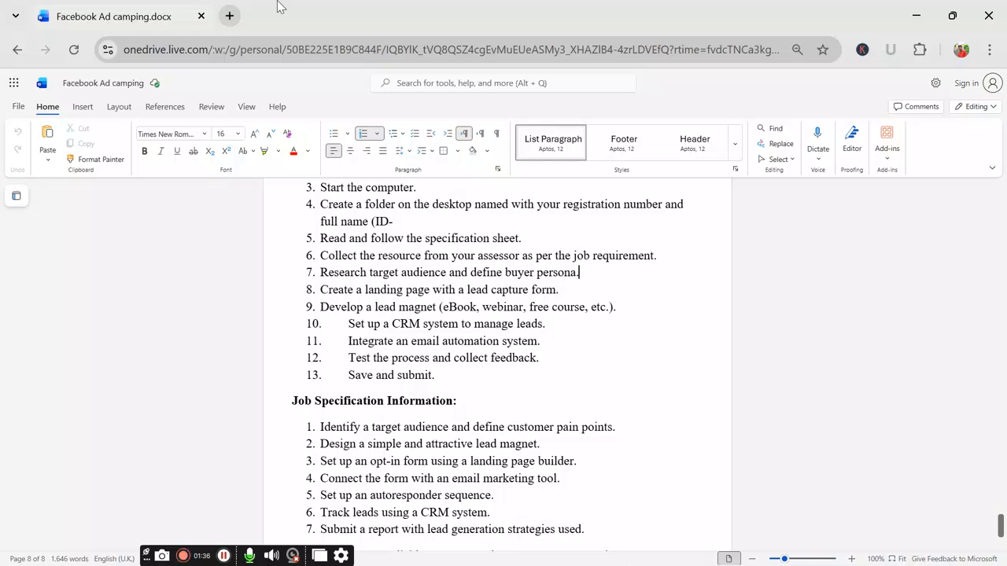
click(230, 16)
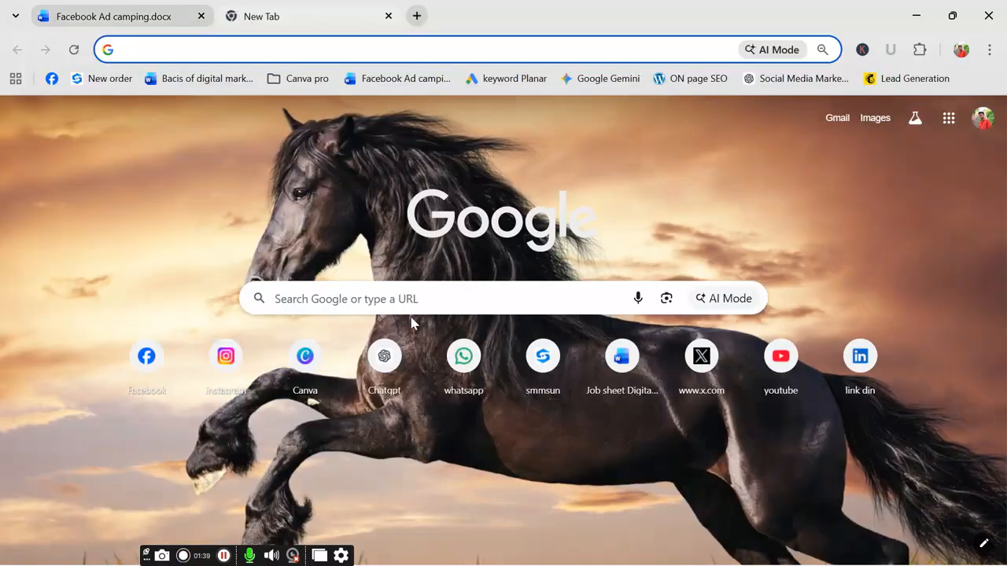
Step: Go to ChatGPT, begin the message with 'my', and dismiss the Welcome back sign-in prompt
click(385, 357)
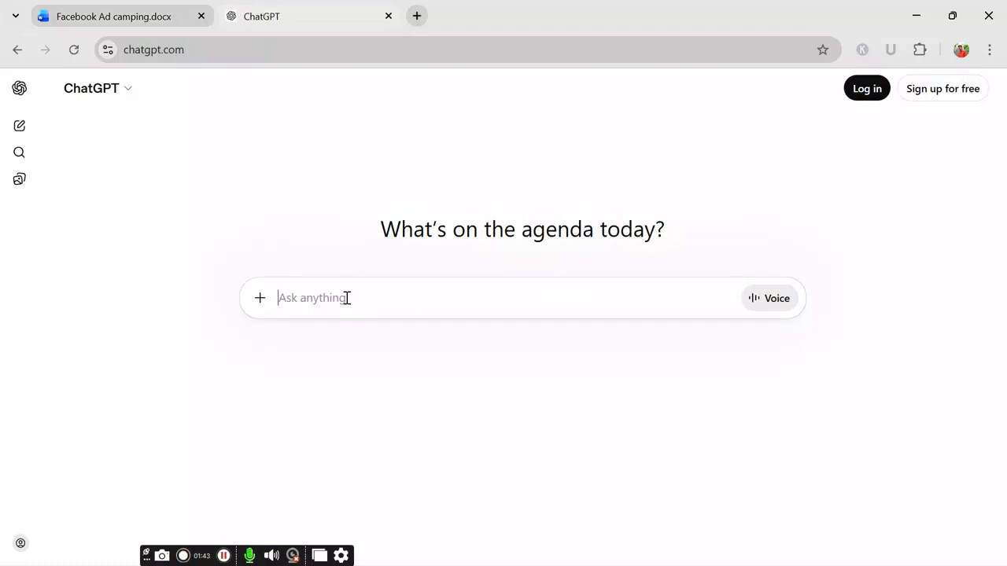
text(my)
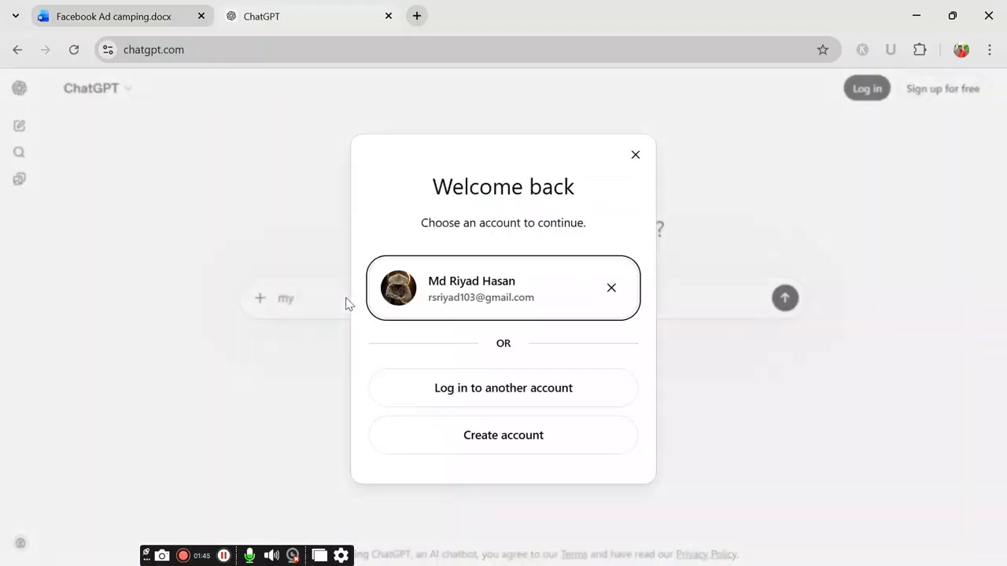
click(635, 155)
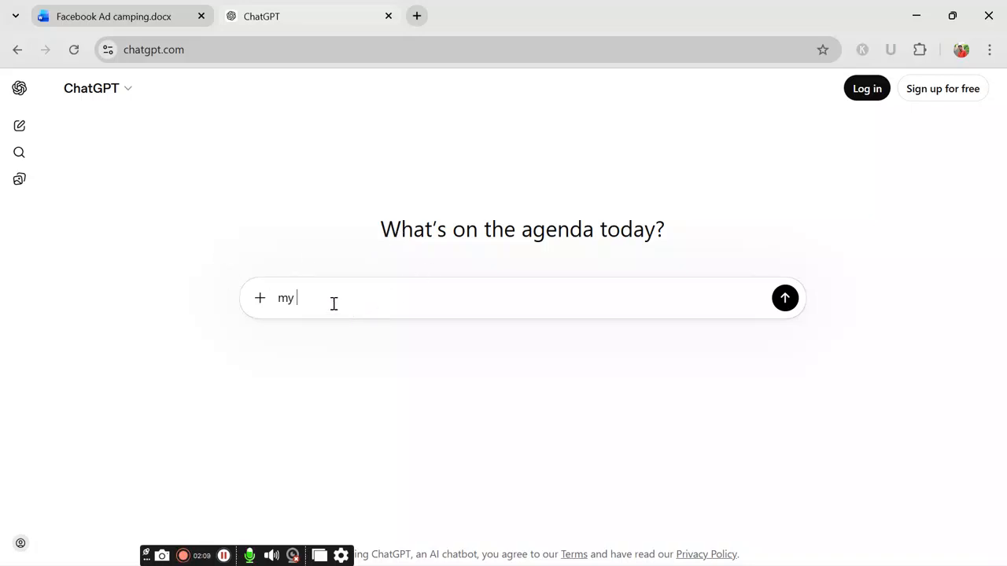
Step: Type 'my product is email marketing', fixing the spelling of 'product', and start a second line with 'no'
text(produt)
right_click(322, 298)
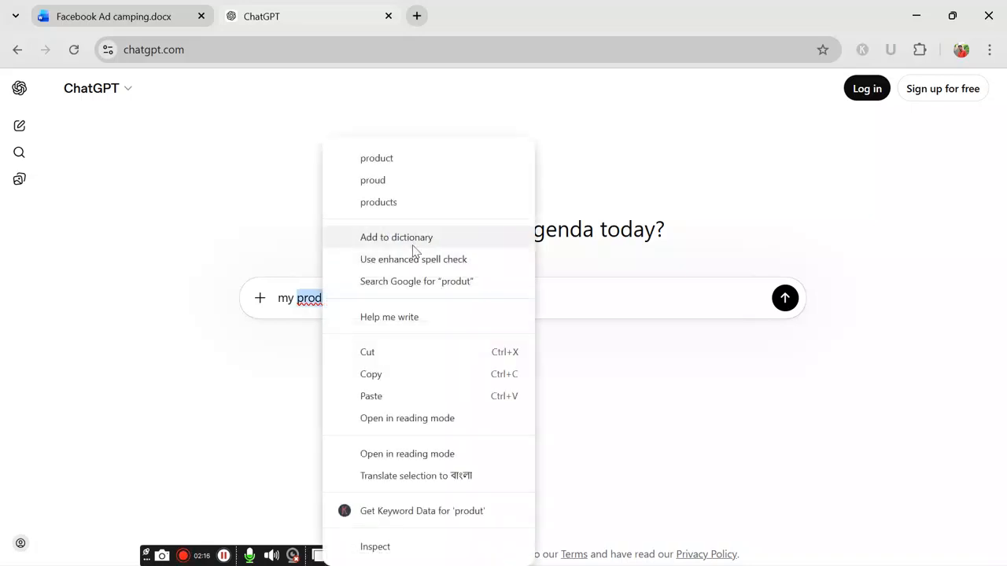
click(416, 166)
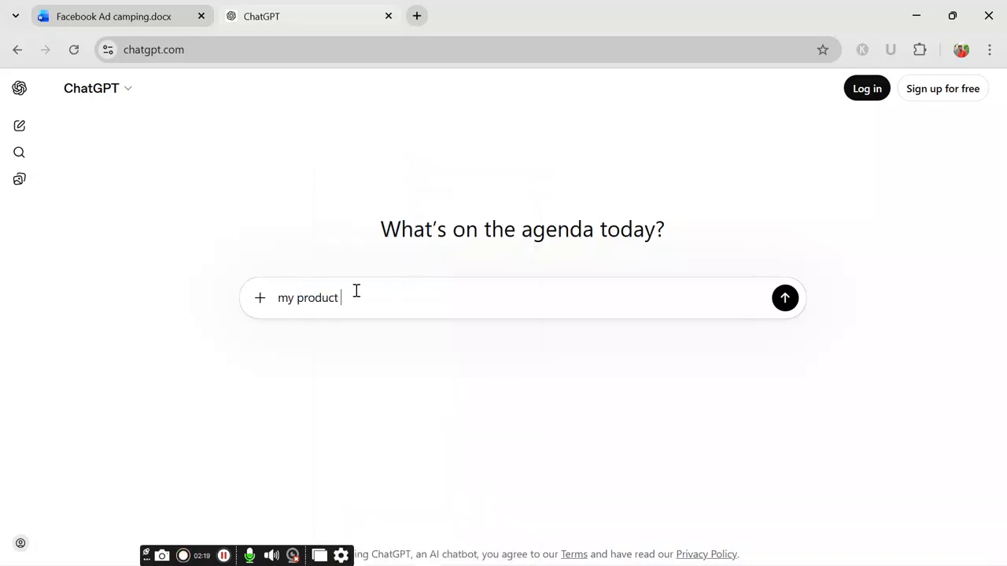
text(is email marketing)
key(shift+Return)
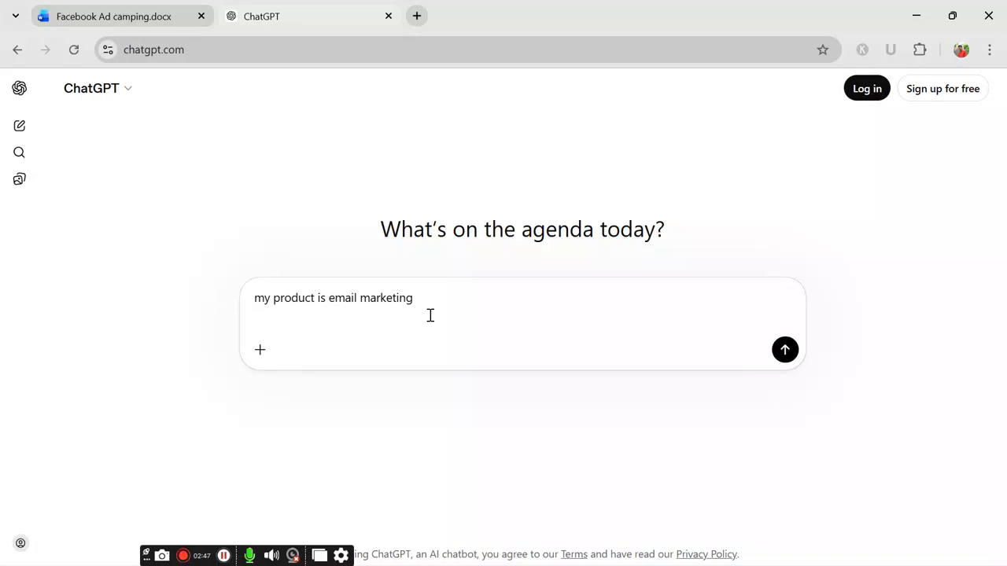
text(now)
Step: Copy step 7, 'Research target audience and define buyer persona', from the Word document and return to ChatGPT
click(123, 14)
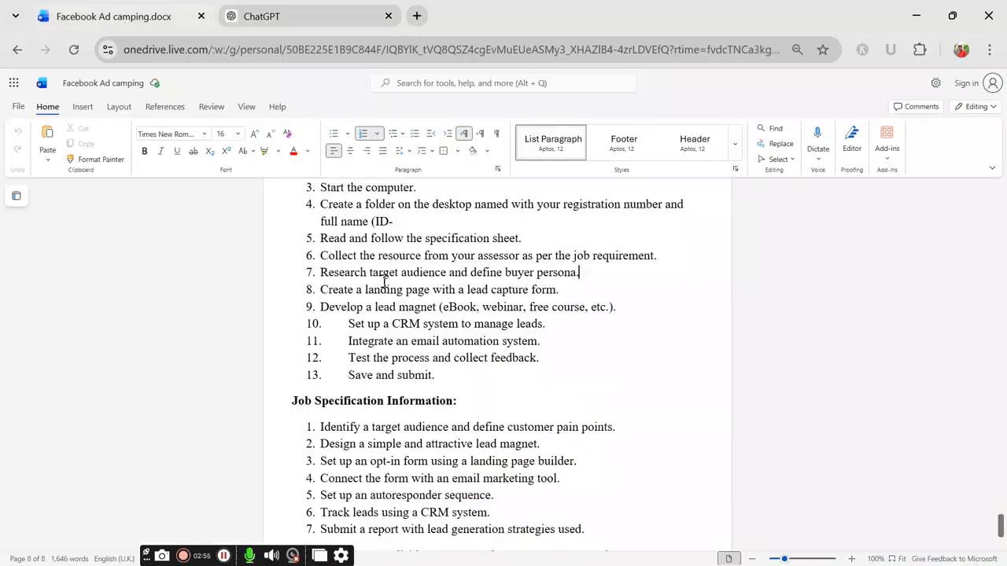
drag(578, 273, 321, 272)
key(ctrl+c)
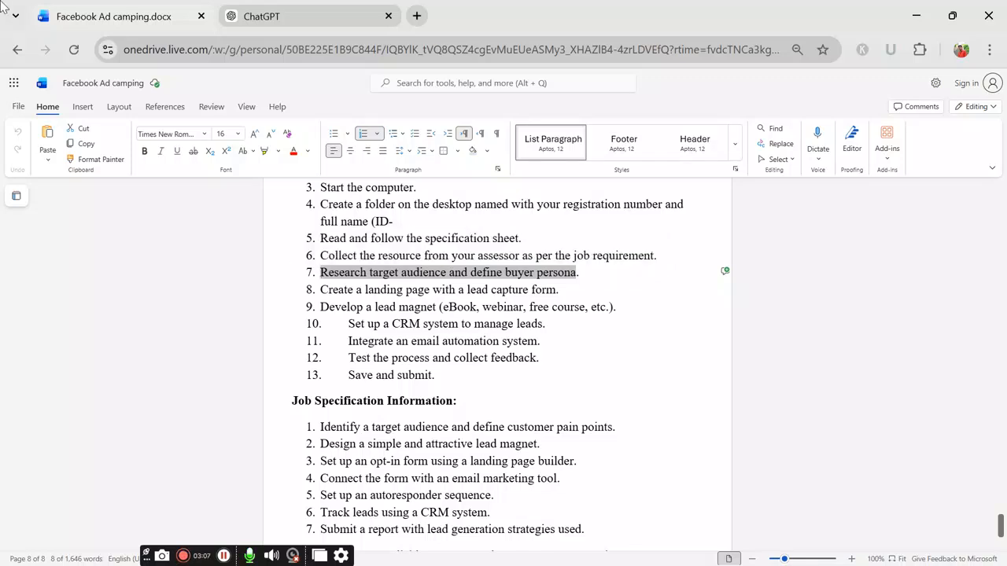
click(249, 14)
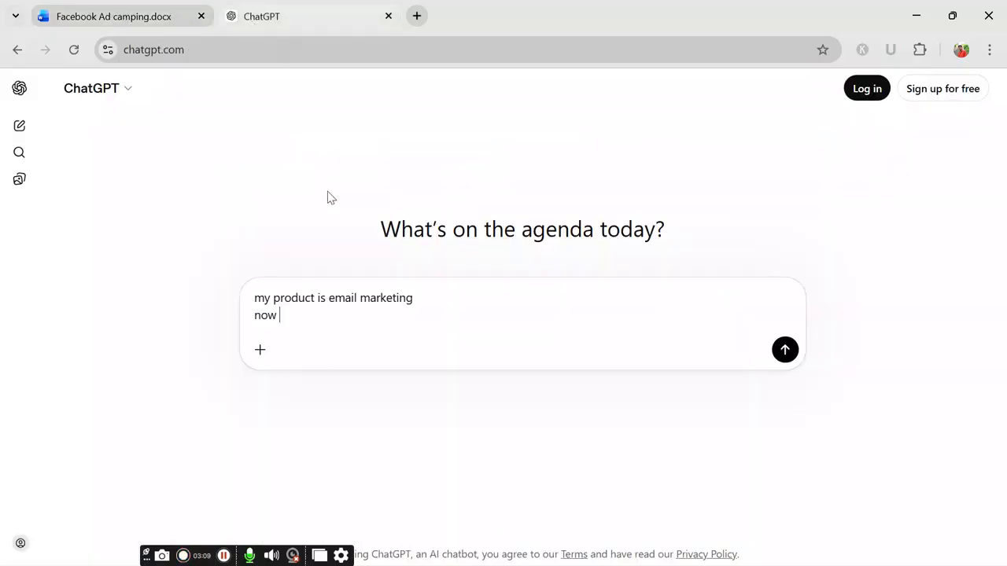
Step: Paste the copied step 7 into the prompt and send it to ChatGPT
key(ctrl+v)
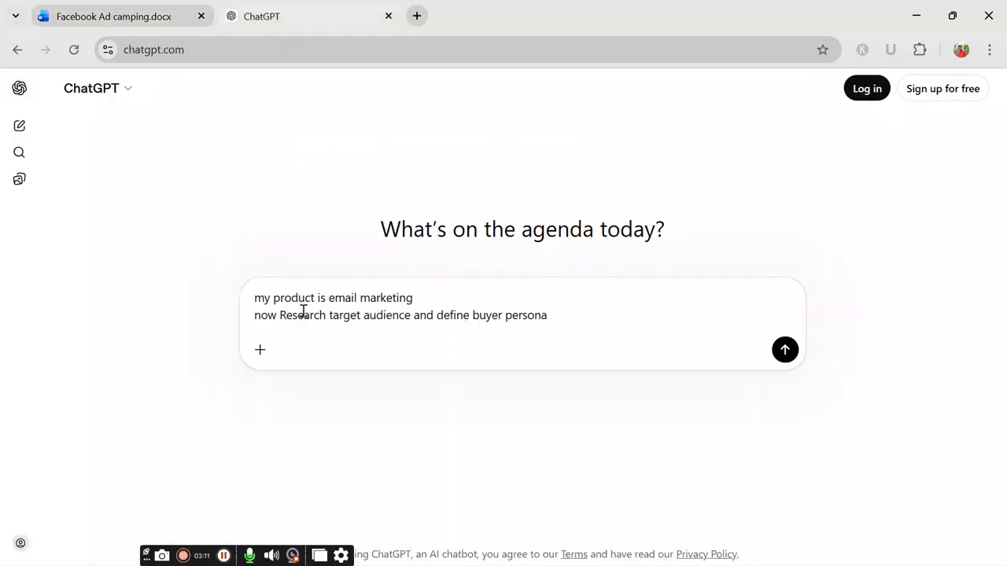
key(Return)
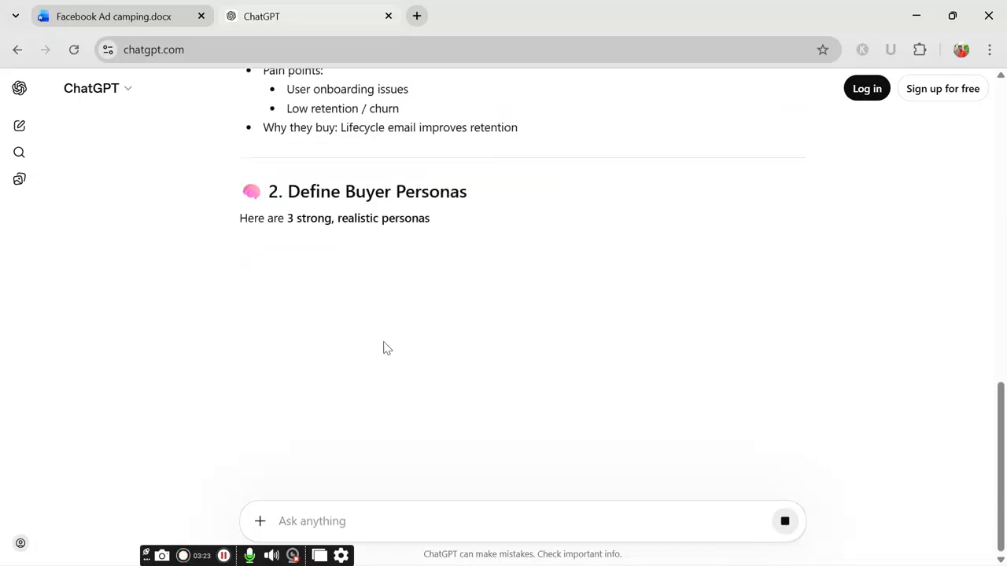
scroll(433, 346, up, 9)
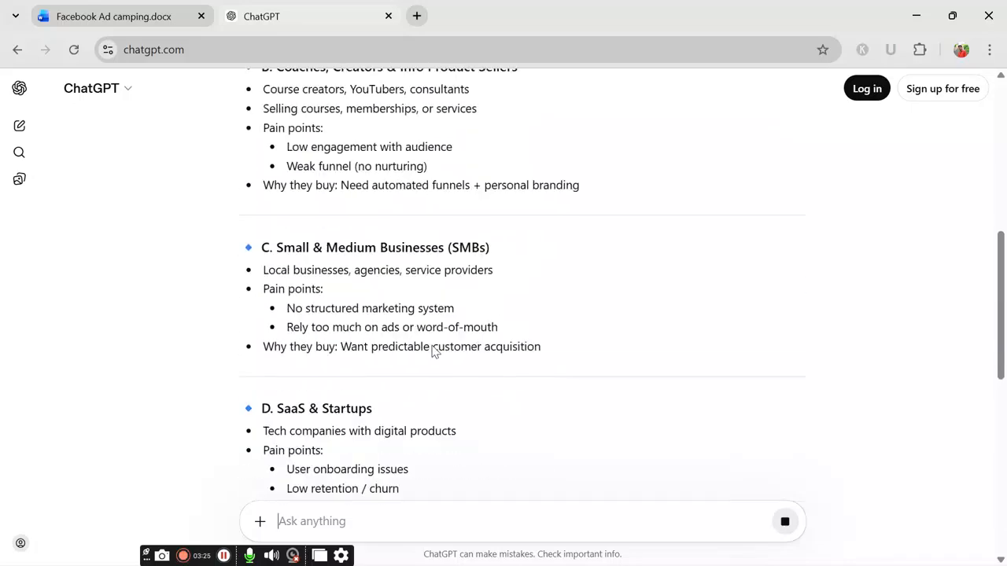
scroll(384, 311, up, 4)
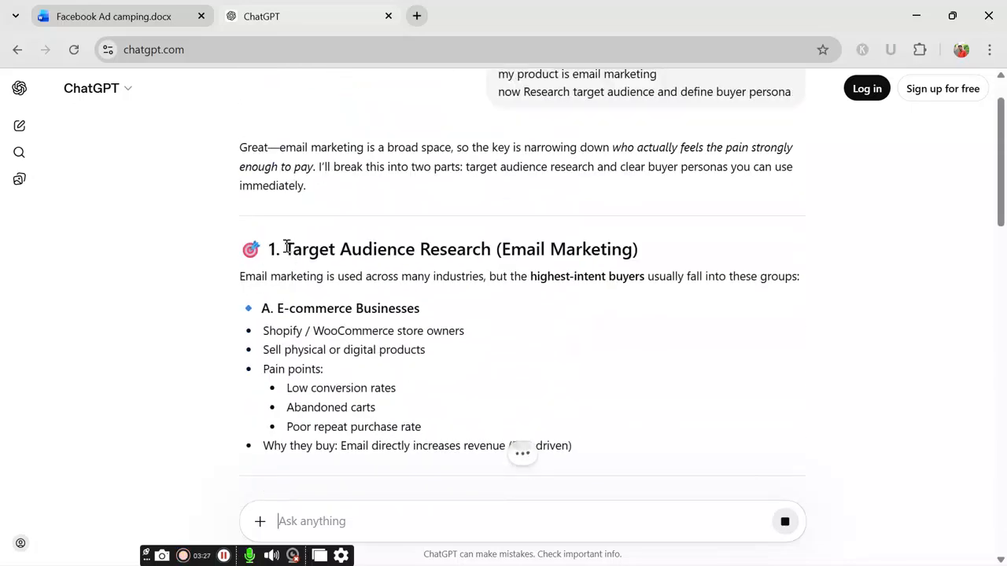
Step: Copy the reply's Target Audience Research section through SaaS & Startups, then minimize Chrome
drag(285, 249, 760, 548)
drag(775, 565, 556, 212)
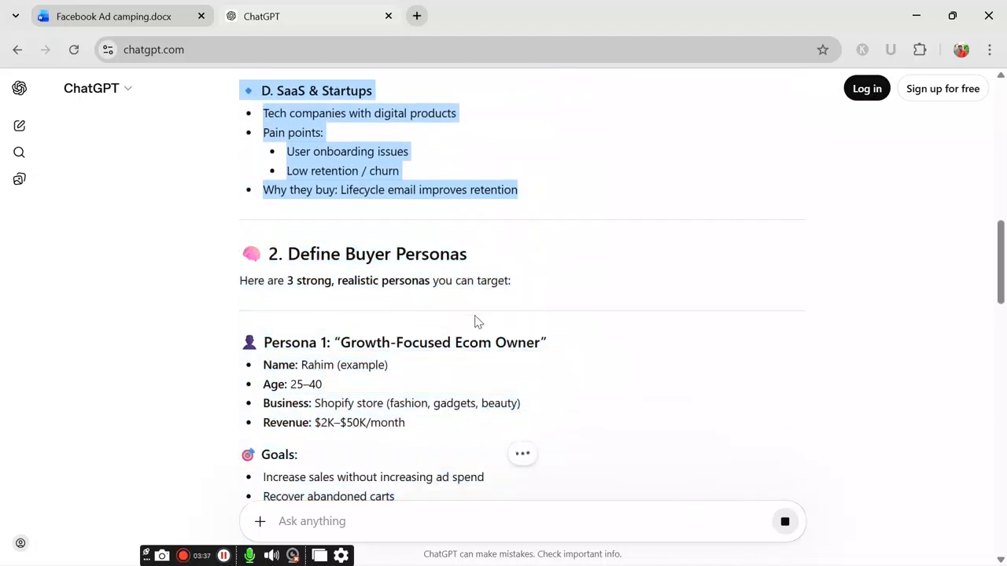
click(911, 16)
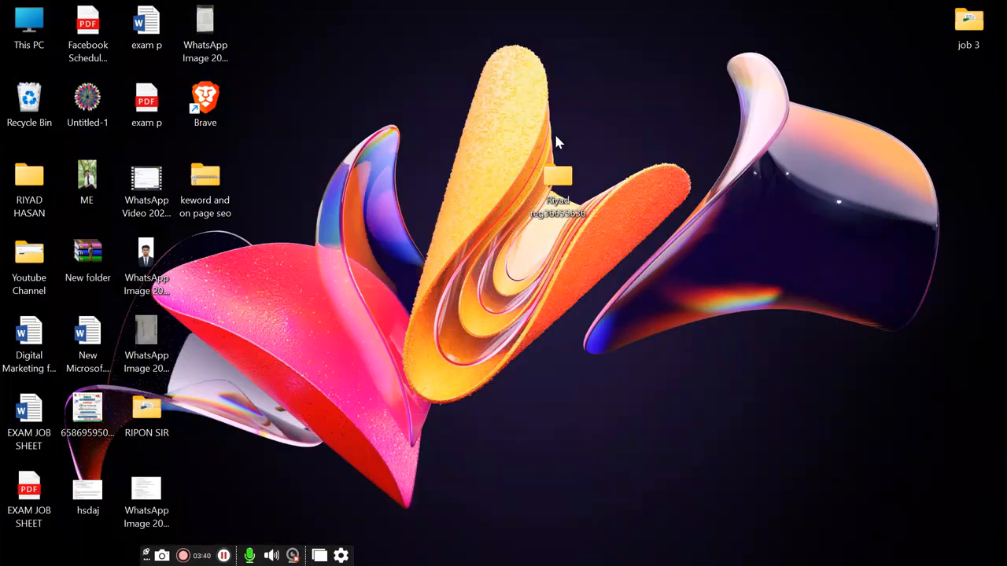
Step: Create a new blank Microsoft Word Document inside the JOB 01 folder
double_click(560, 180)
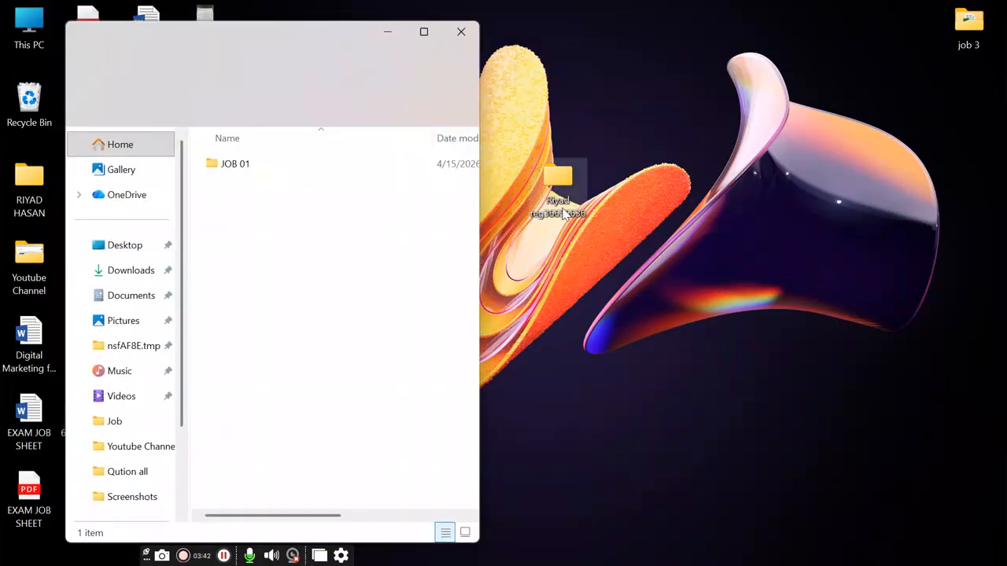
double_click(276, 173)
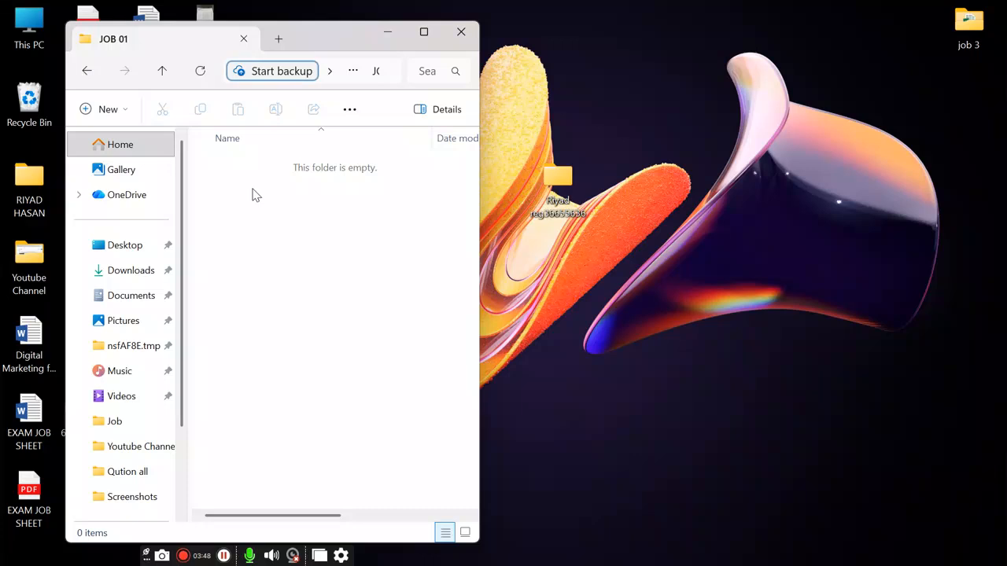
right_click(253, 193)
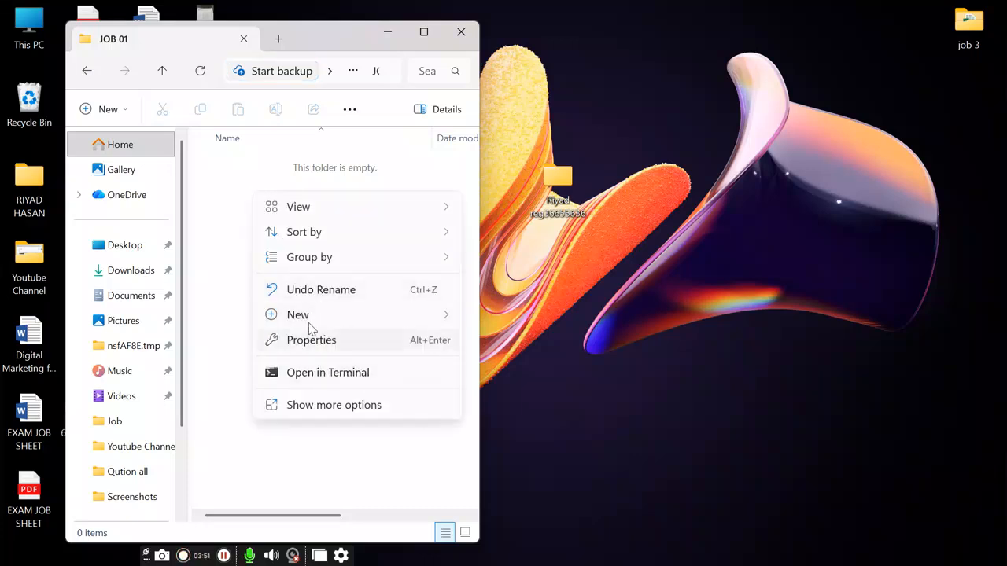
mouse_move(312, 316)
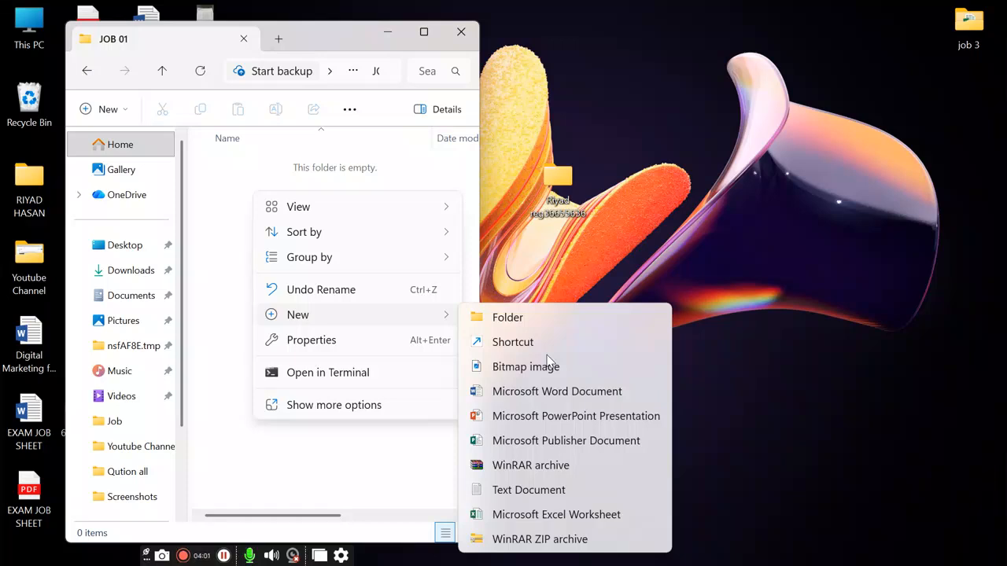
click(560, 396)
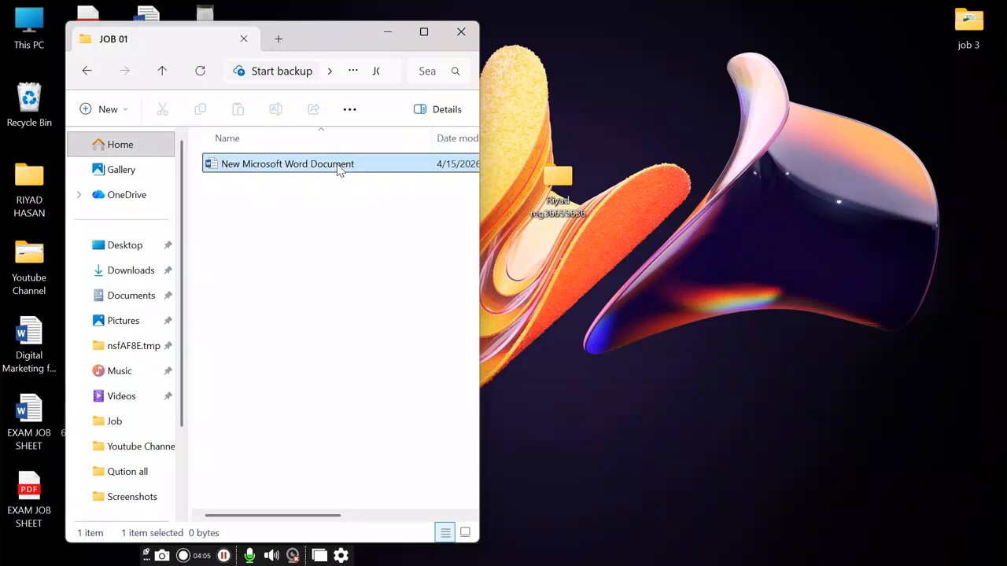
Step: Reload the JOB 01 folder and open the new Word document
key(alt+Left)
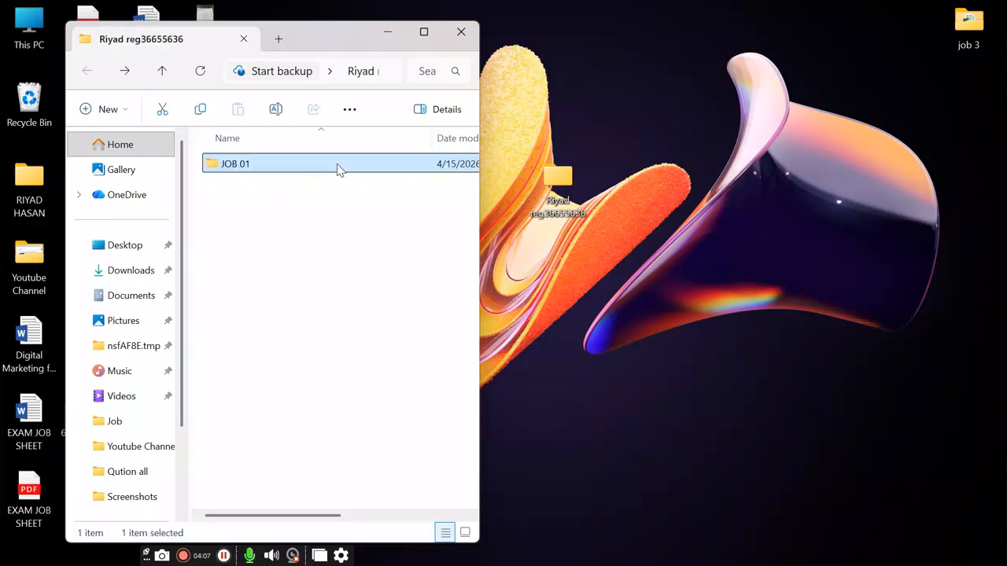
double_click(337, 169)
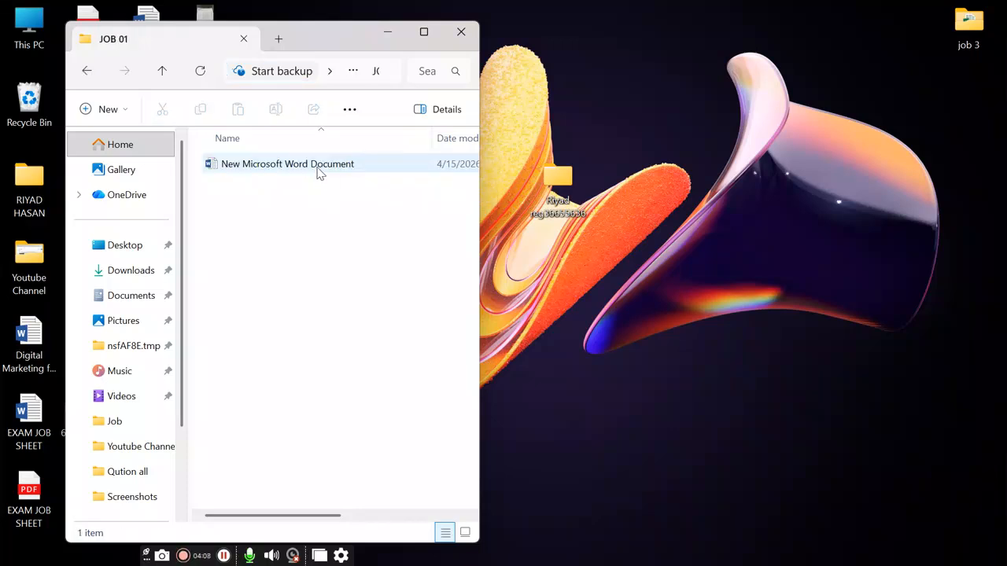
click(318, 173)
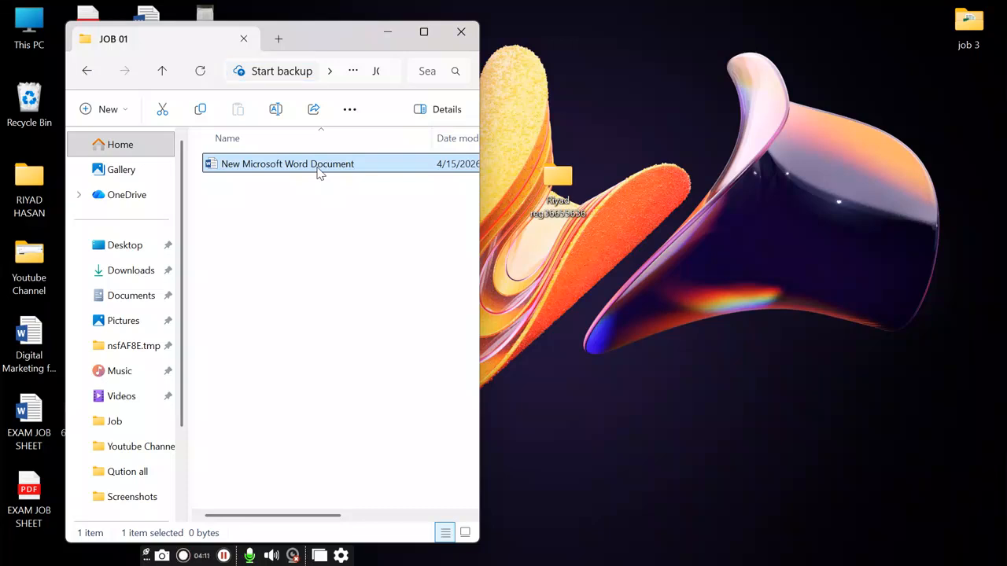
double_click(313, 162)
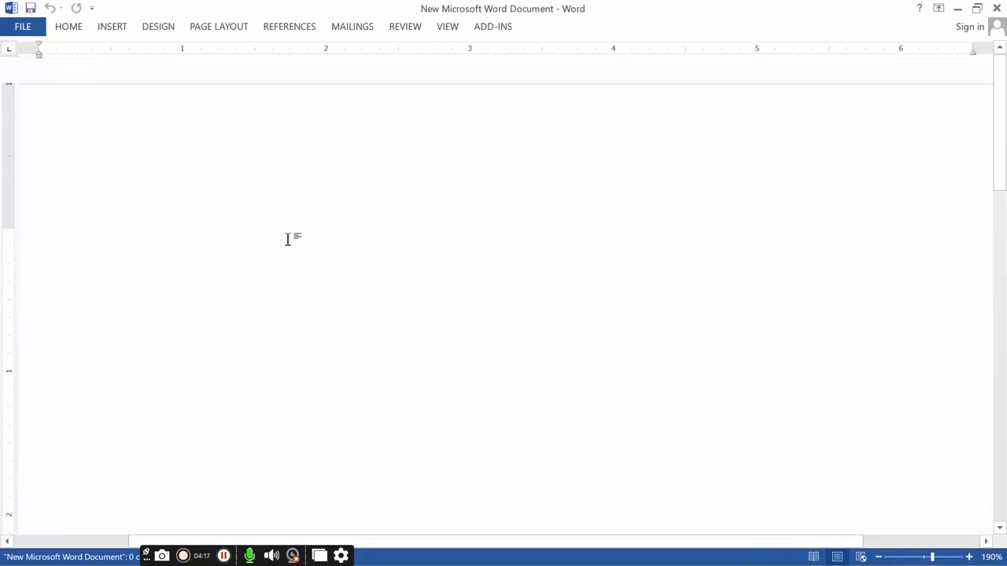
Step: Paste the Target Audience Research (Email Marketing) notes, then save and close the document
key(ctrl+v)
scroll(362, 214, up, 10)
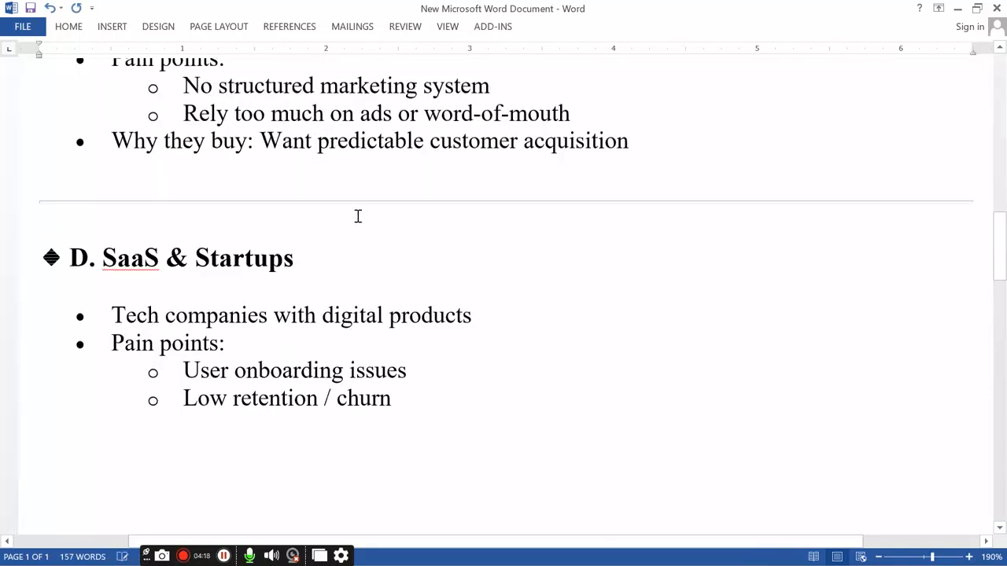
scroll(131, 254, up, 8)
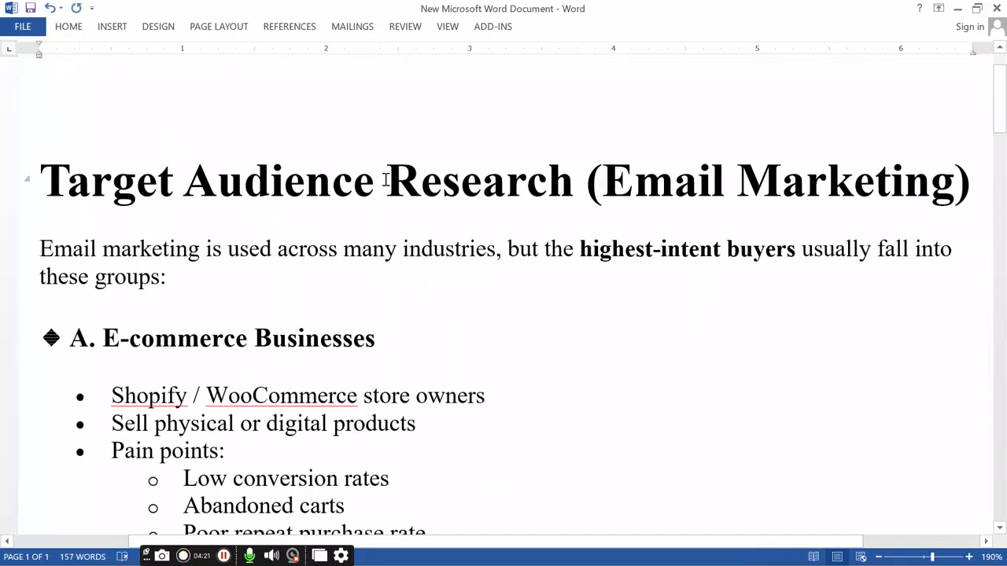
drag(375, 181, 23, 193)
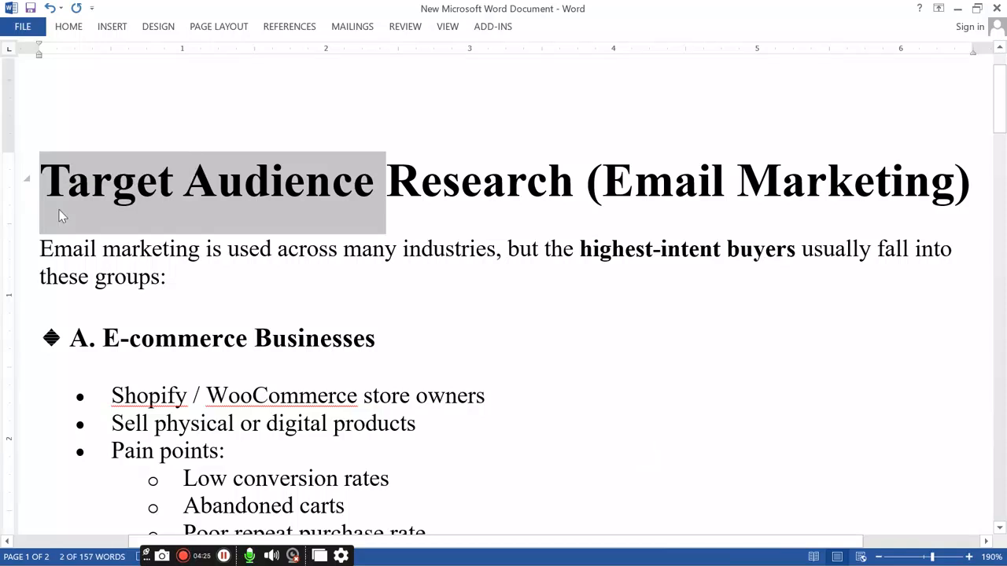
click(997, 8)
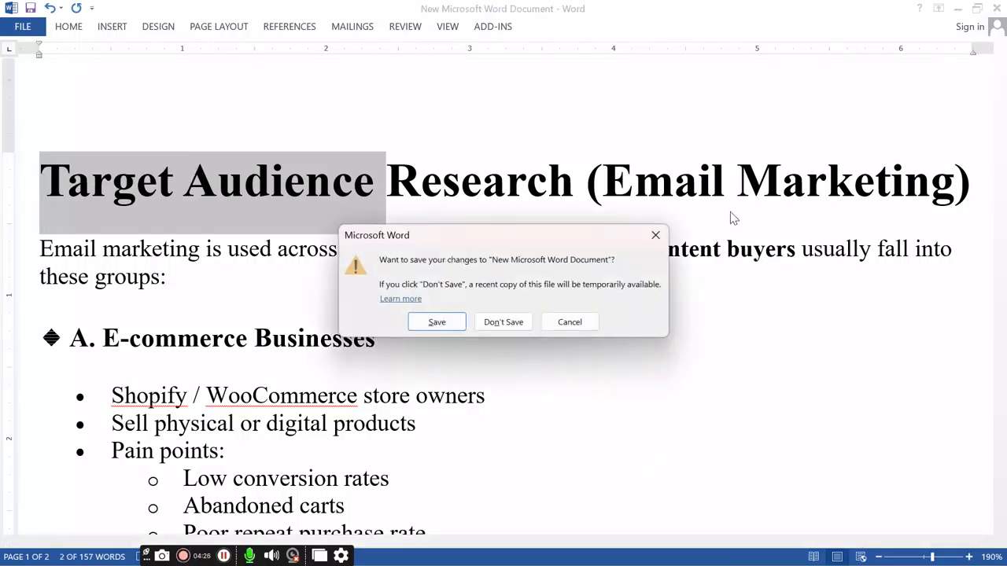
click(435, 323)
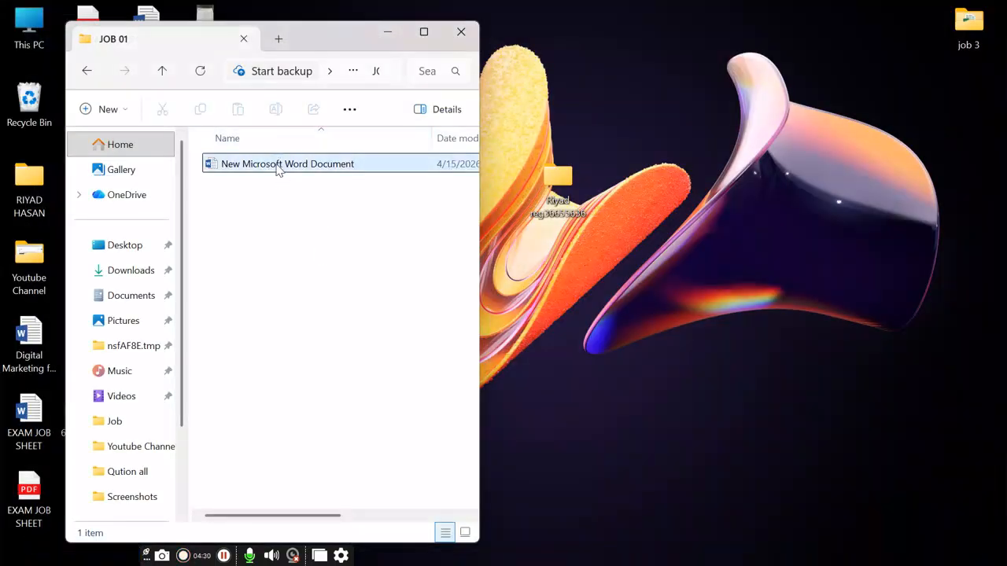
Step: Rename New Microsoft Word Document in JOB 01 to 'Target Audience'
click(279, 166)
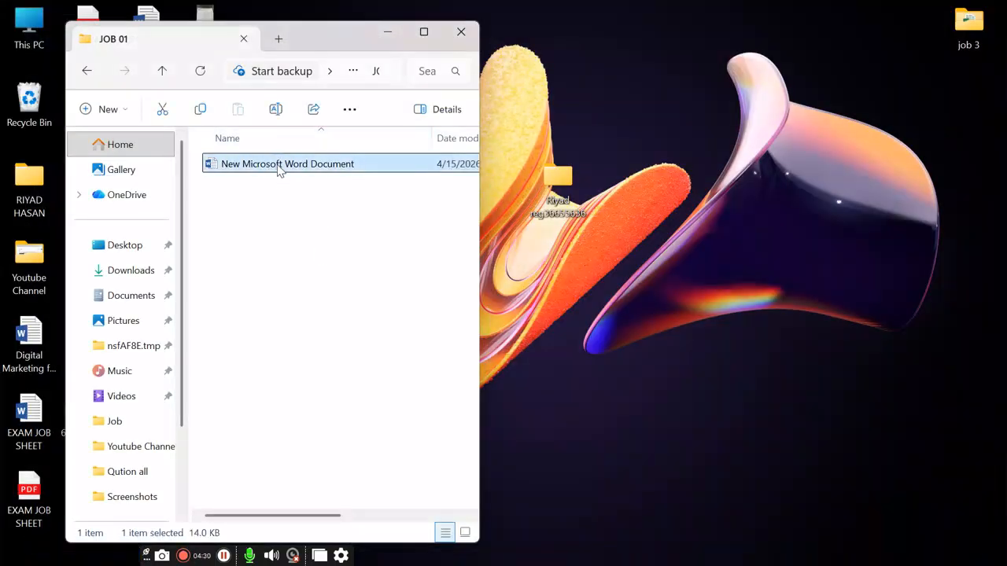
click(278, 165)
text(Target Audience)
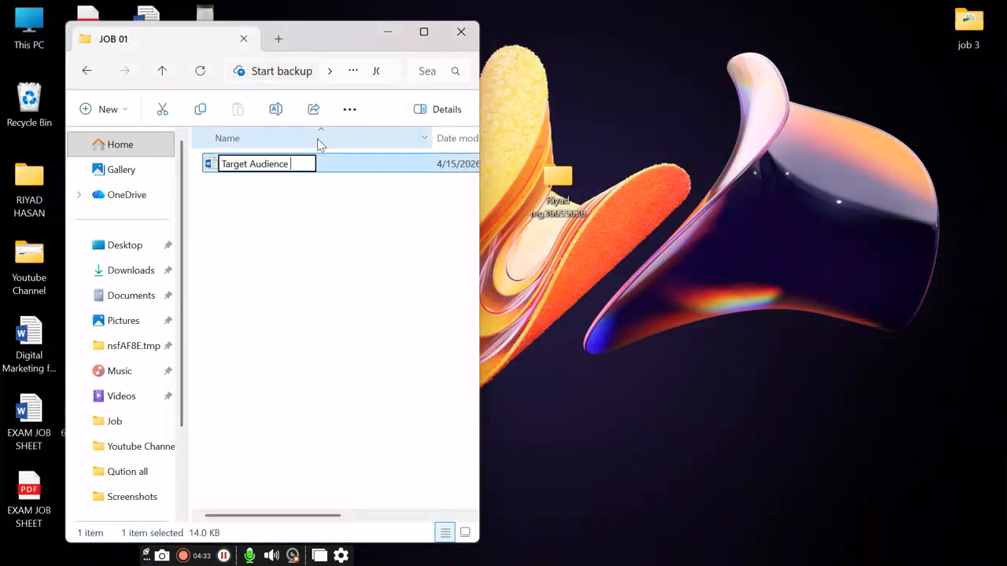
key(Return)
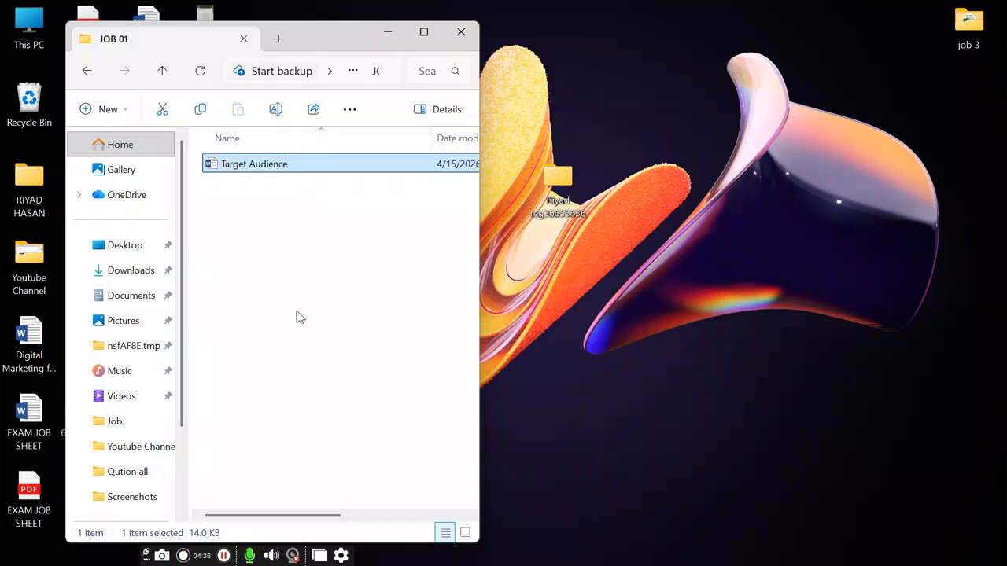
Step: Copy the ChatGPT reply from 'Define Buyer Personas' through its closing advice, then minimize Chrome
click(707, 549)
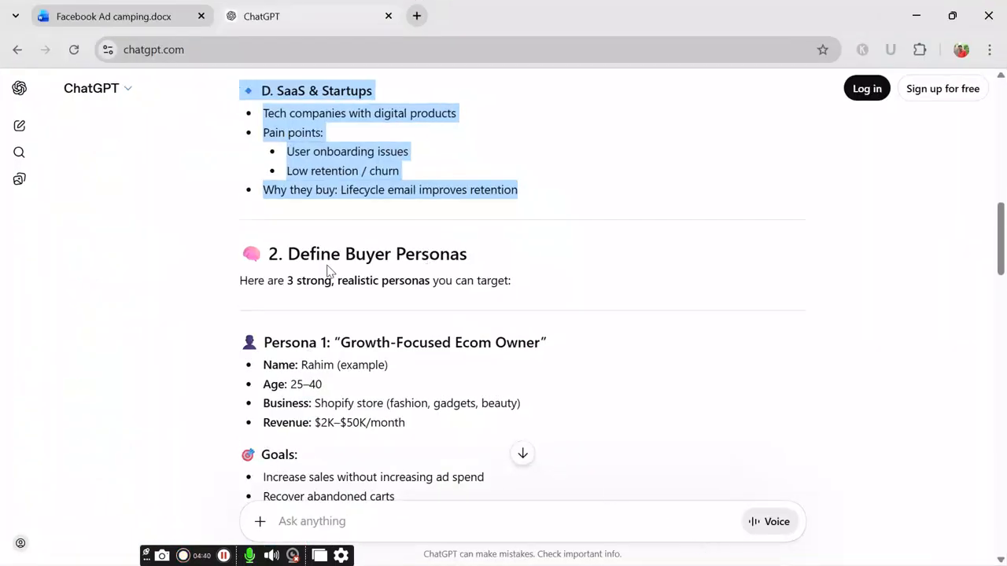
drag(285, 253, 527, 250)
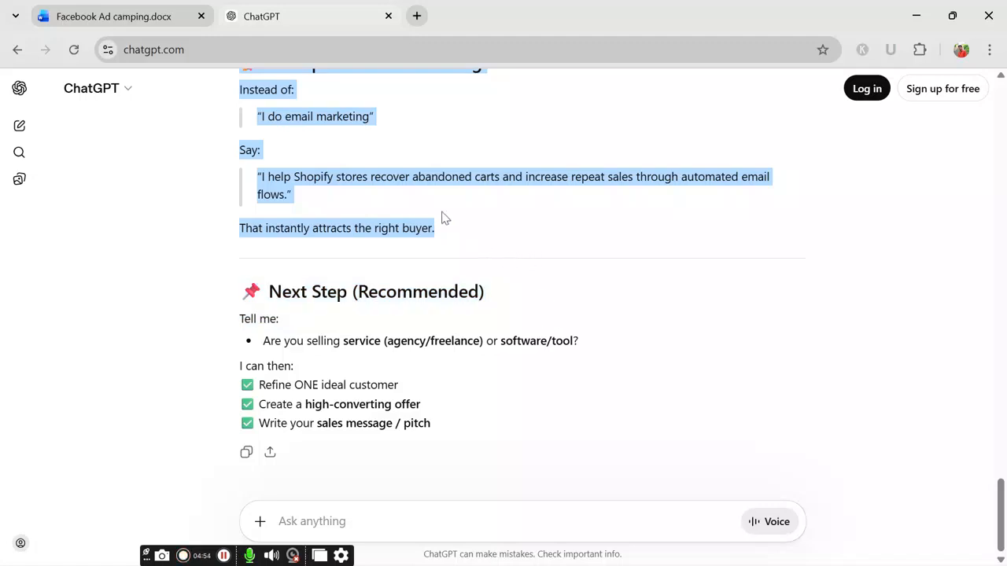
click(915, 16)
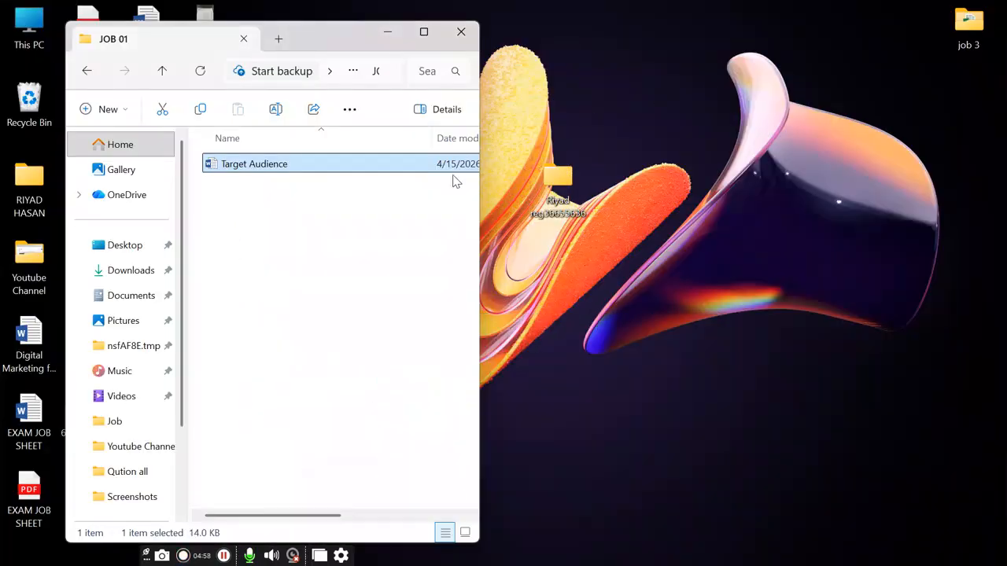
Step: Create a second New Microsoft Word Document beside Target Audience in JOB 01 and open it
right_click(309, 252)
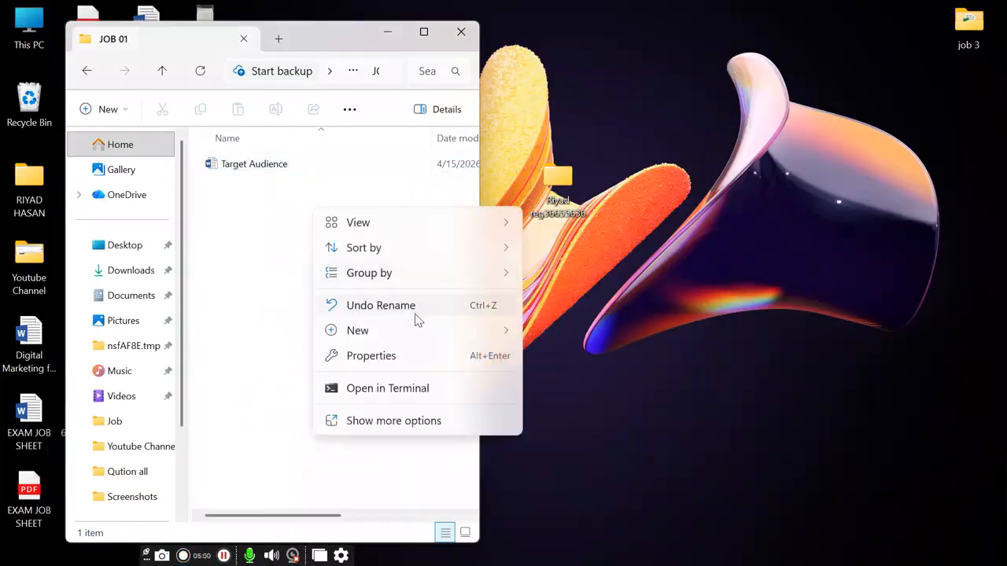
mouse_move(412, 321)
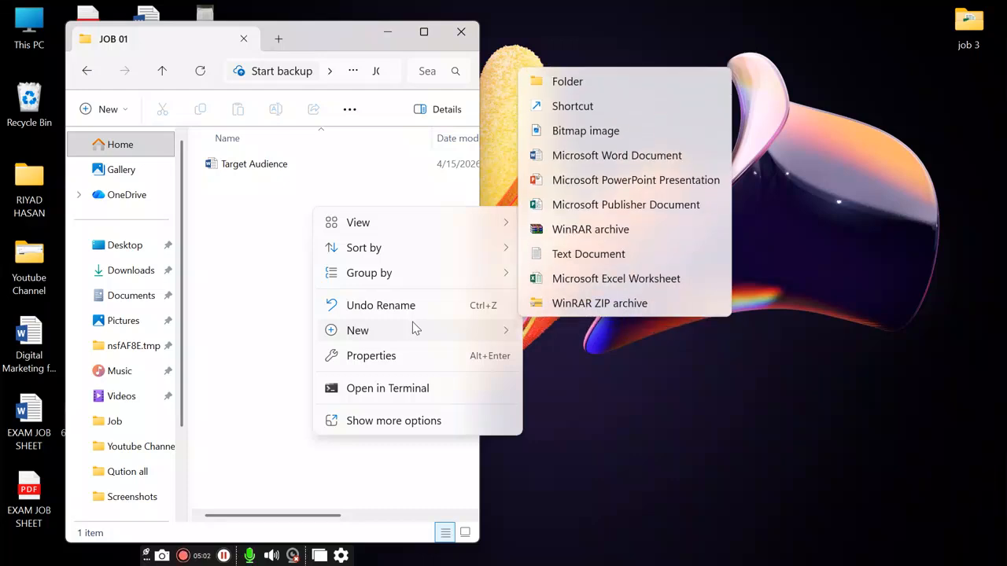
click(589, 155)
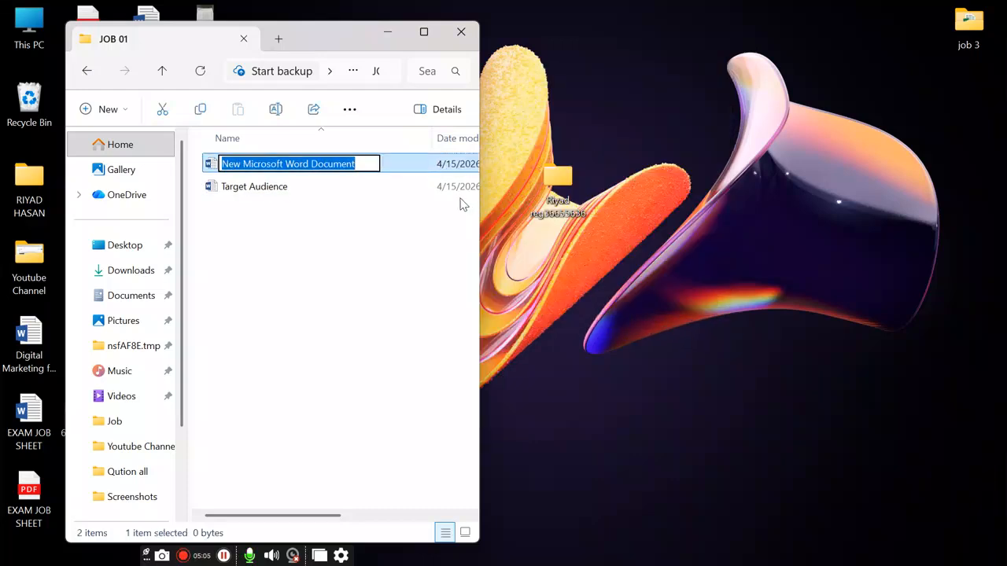
key(Return)
key(Return)
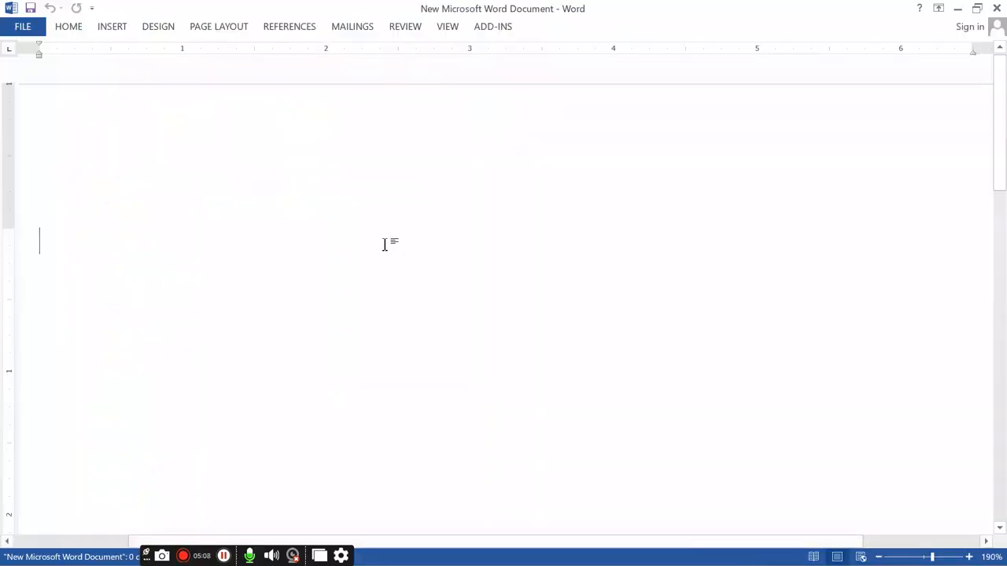
Step: Paste the Define Buyer Personas notes, select the 'Buyer Personas' title words, then save and close
key(ctrl+v)
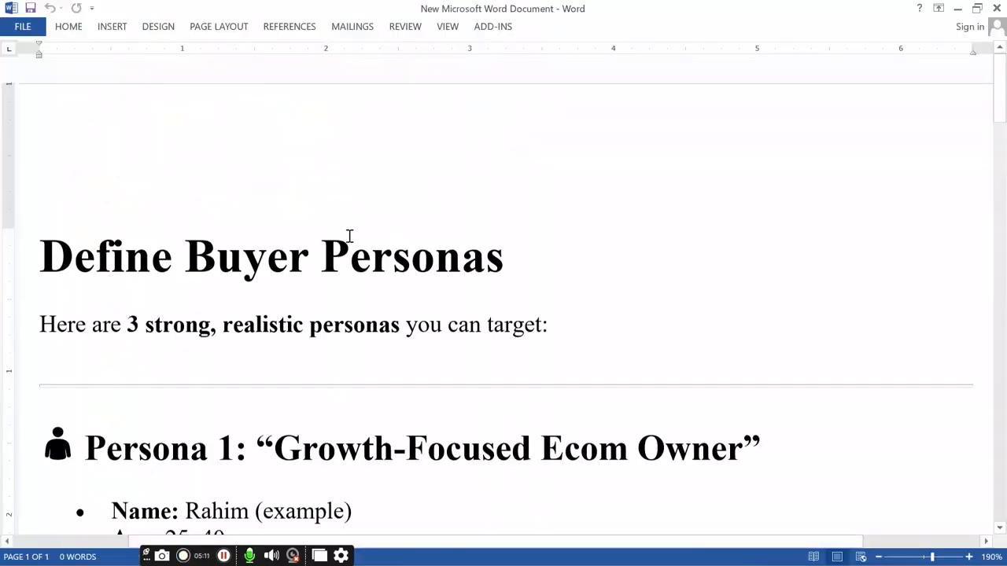
scroll(306, 184, up, 5)
scroll(306, 184, up, 16)
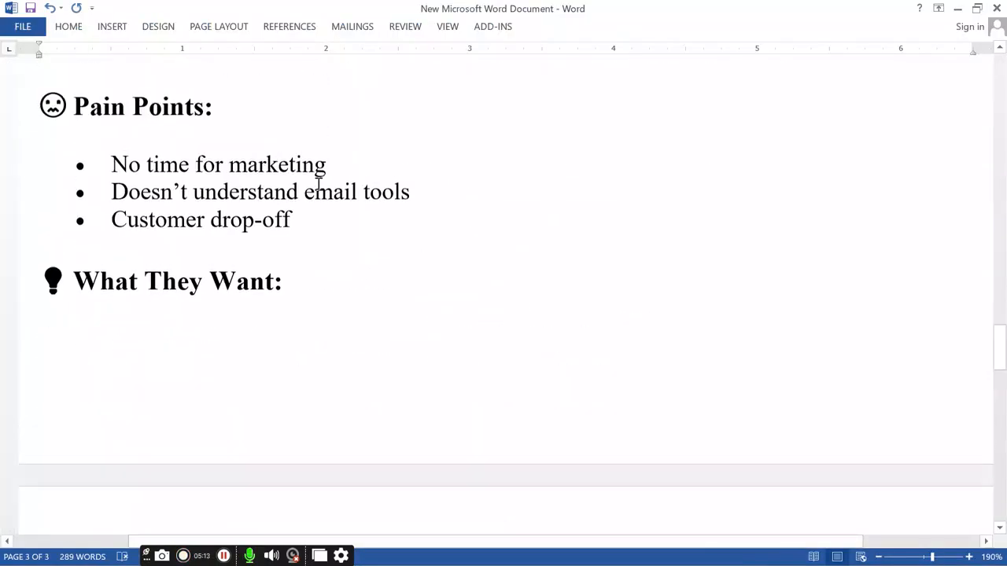
scroll(258, 192, up, 15)
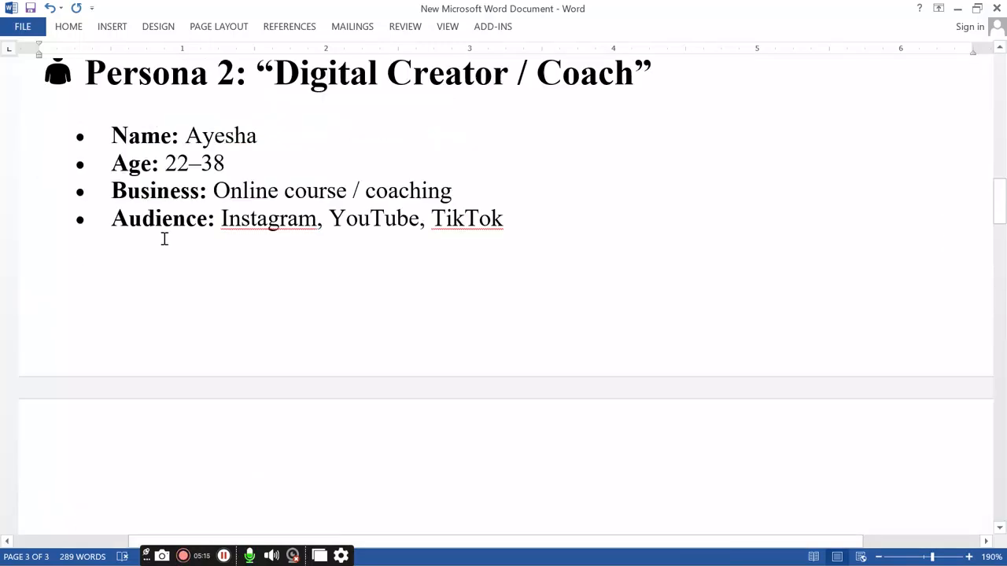
scroll(259, 192, up, 1)
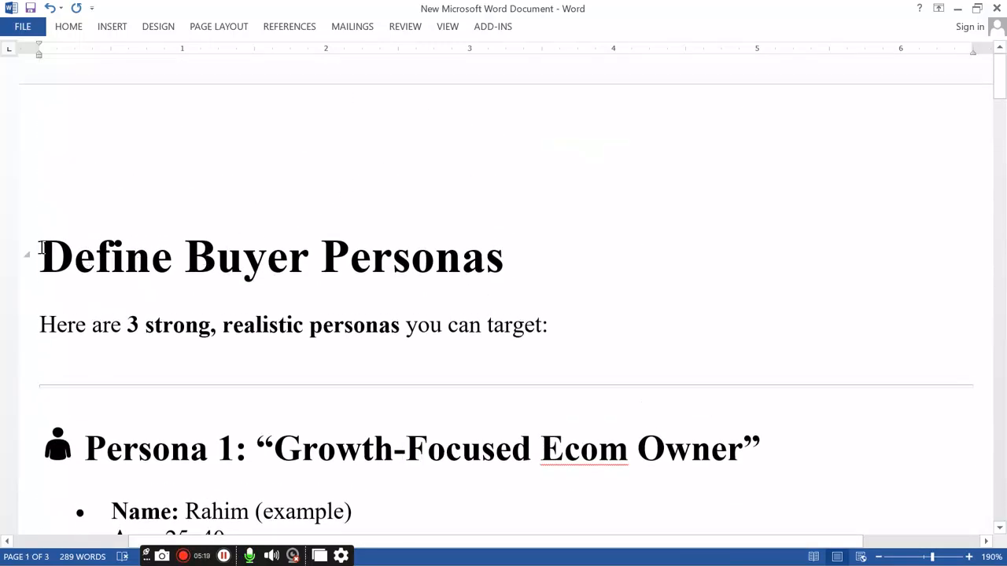
drag(187, 260, 557, 281)
key(ctrl+c)
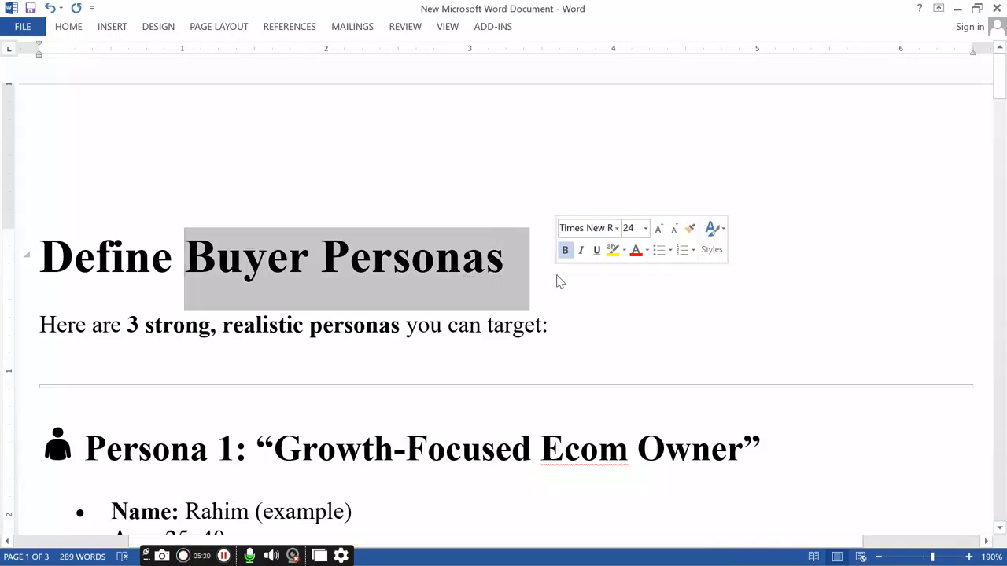
click(996, 8)
click(438, 323)
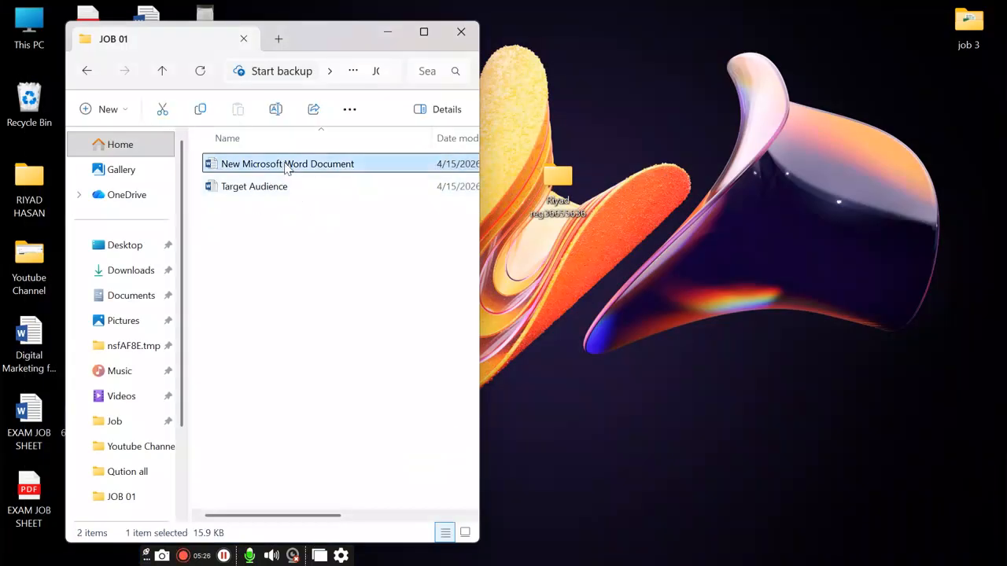
Step: Rename the new Word file to Buyer Personas and bring the ChatGPT browser back
click(287, 166)
key(ctrl+v)
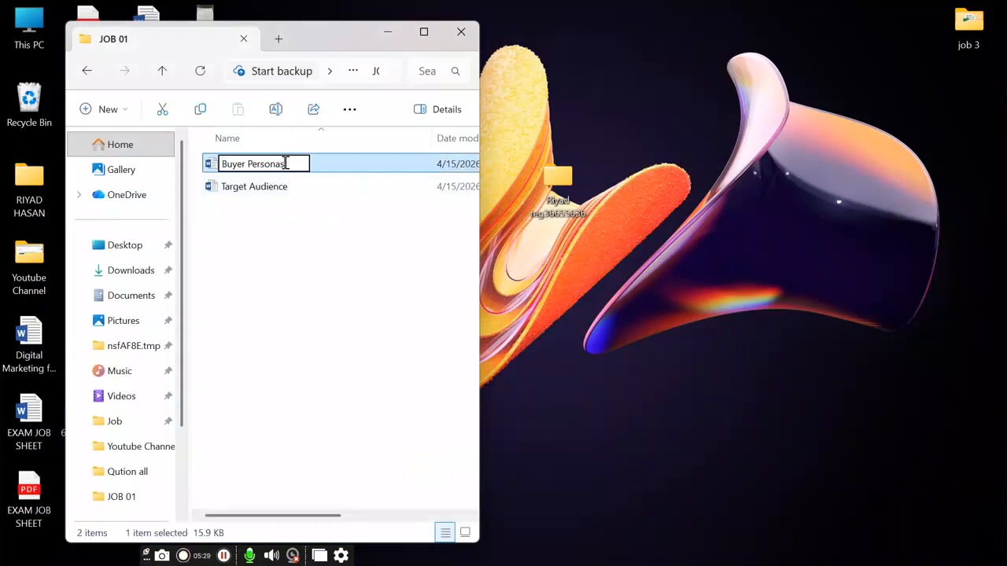
key(Return)
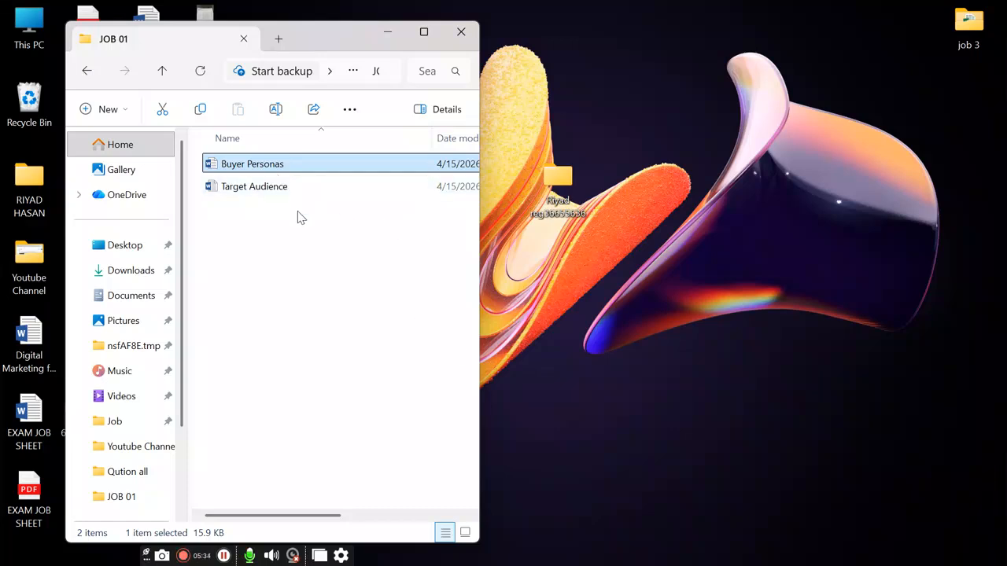
mouse_move(648, 560)
click(718, 548)
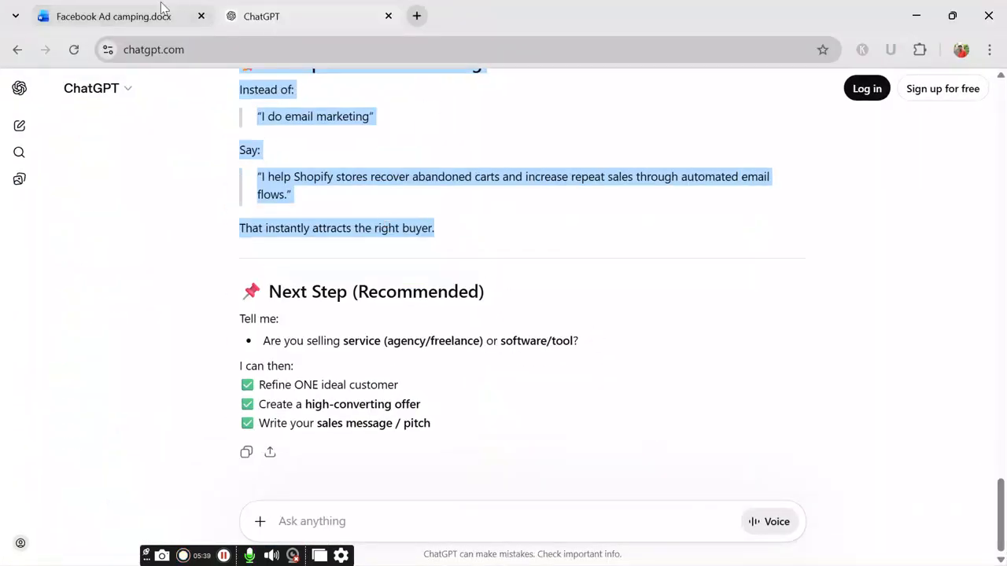
Step: Review task 8's landing page instruction and the Tools line in the Facebook Ad camping document
click(166, 9)
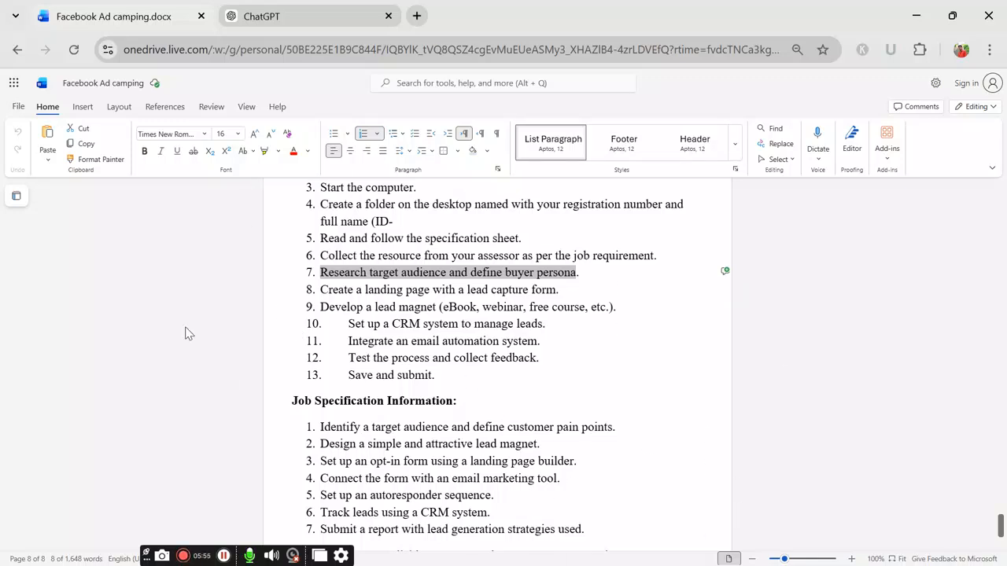
drag(317, 287, 563, 297)
scroll(405, 410, down, 2)
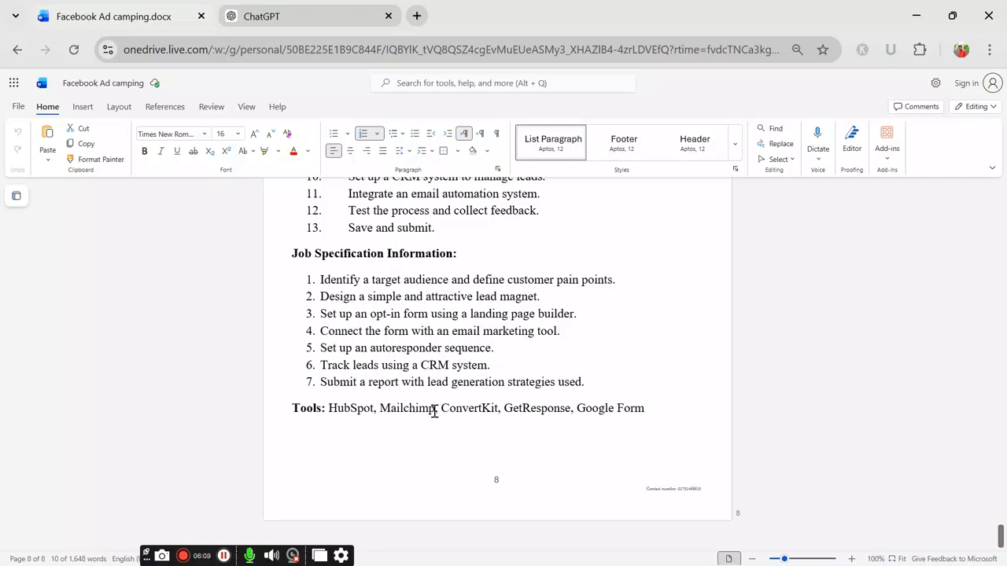
scroll(439, 399, up, 3)
scroll(400, 405, down, 3)
scroll(477, 360, up, 3)
scroll(472, 409, down, 3)
click(417, 16)
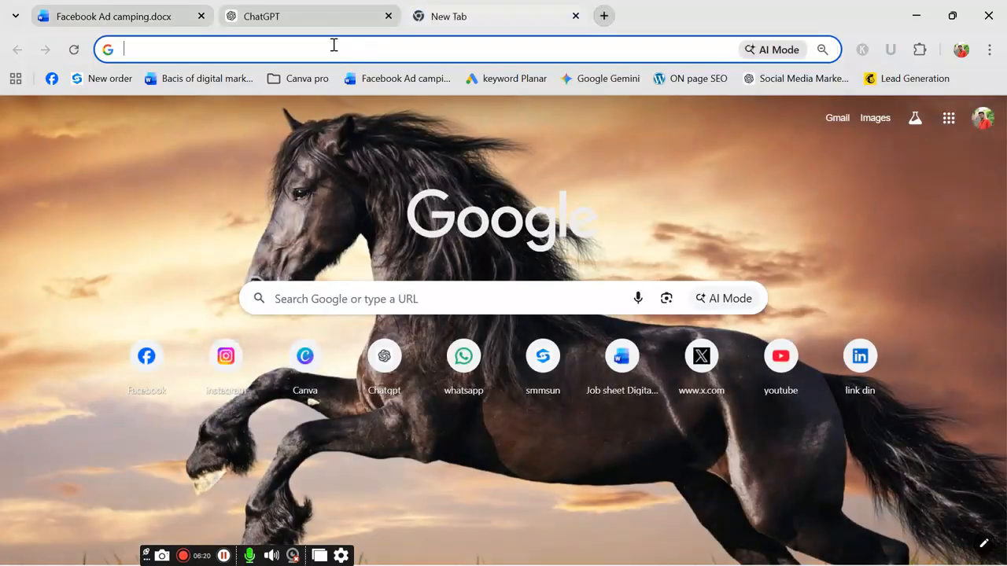
Step: Search Google for convertkit, open Kit's sponsored site, and go through Log in to its onboarding
click(333, 45)
text(con)
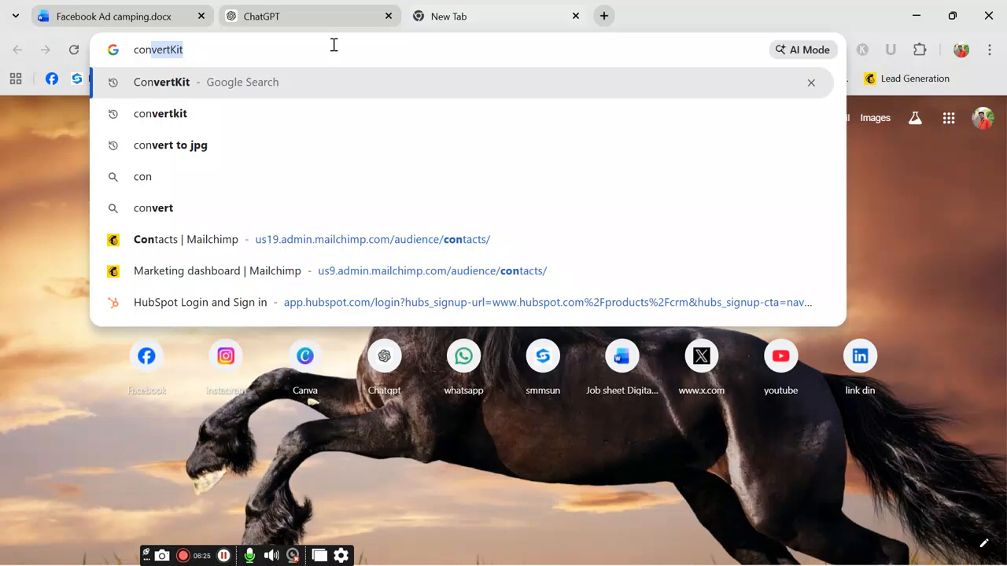
click(197, 111)
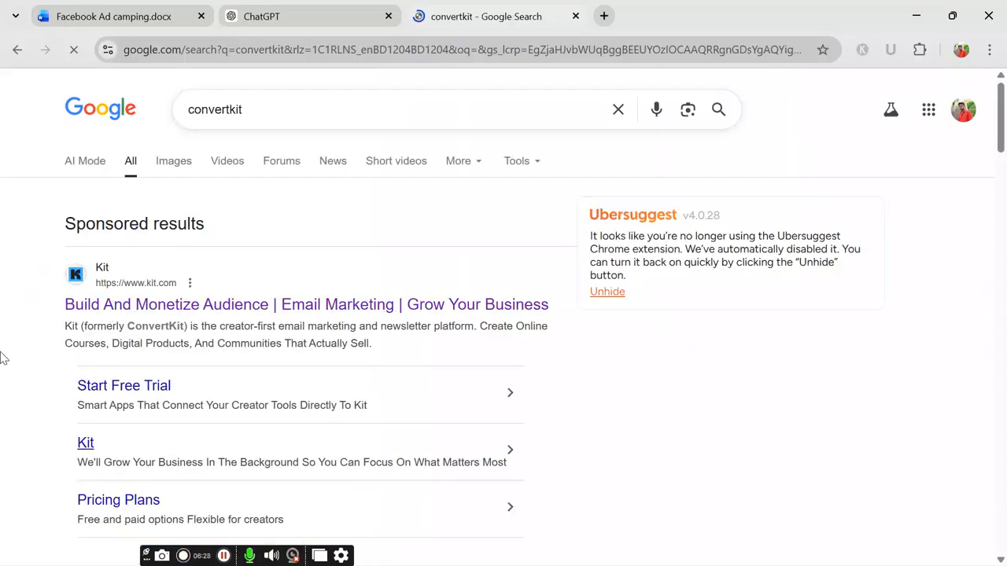
click(79, 274)
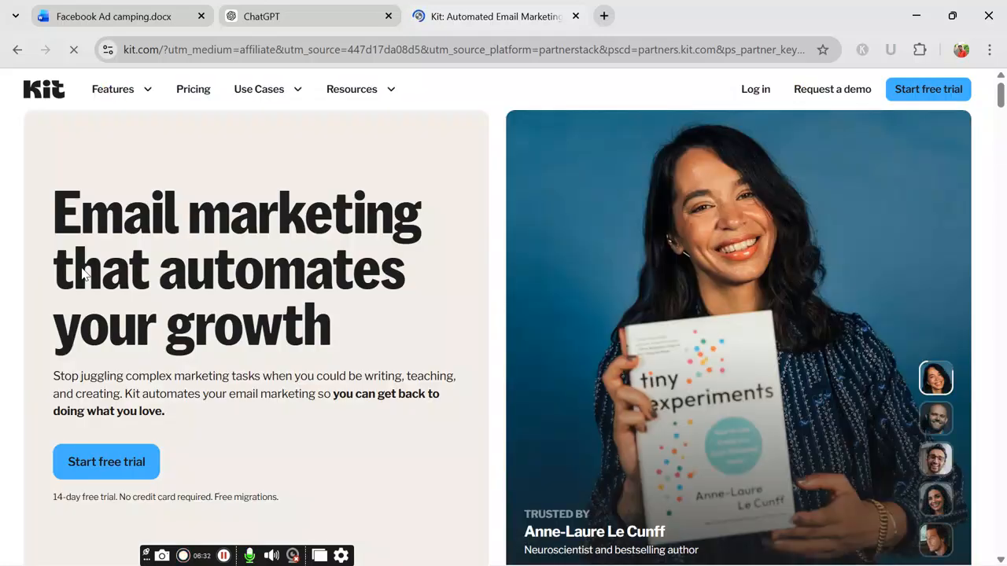
click(759, 95)
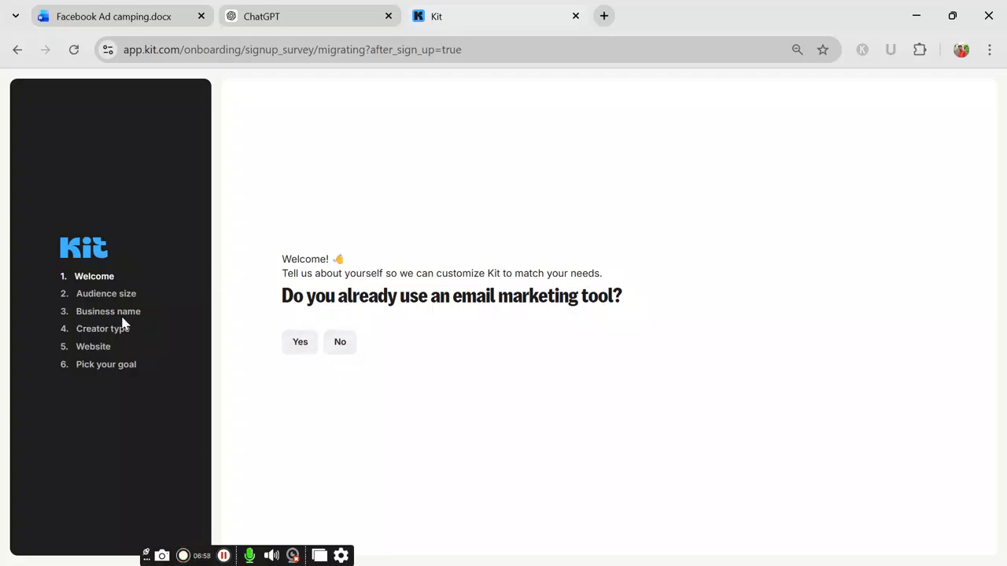
Step: Answer the survey: existing tool Yes, 0 to 9,999 subscribers, name 'email marketing', goal Grow my list
click(306, 347)
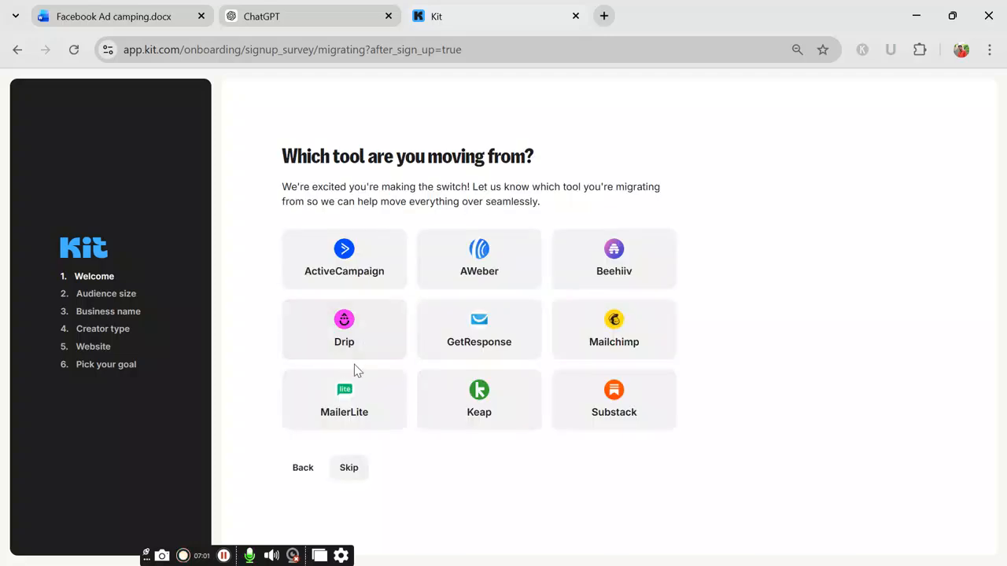
click(350, 470)
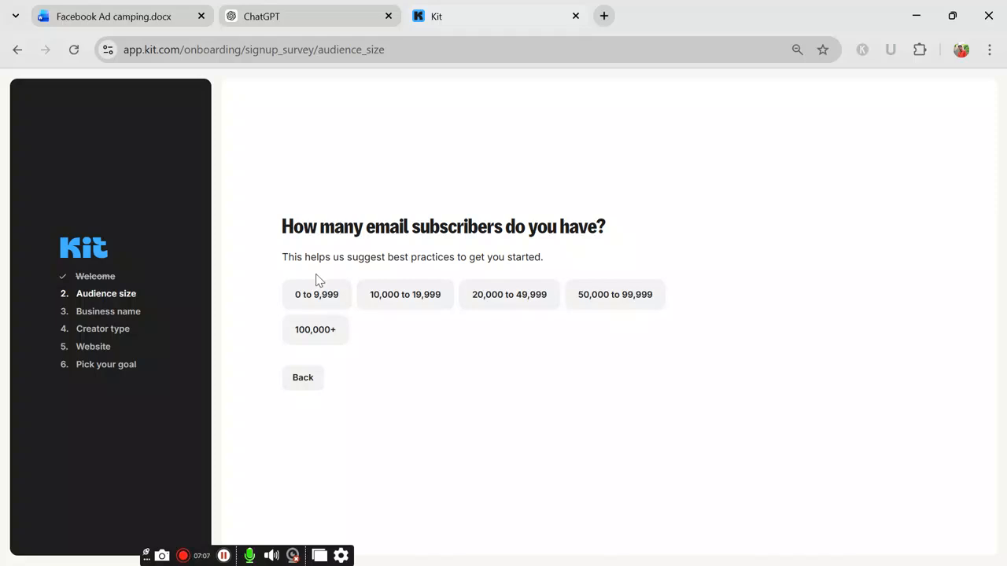
click(311, 293)
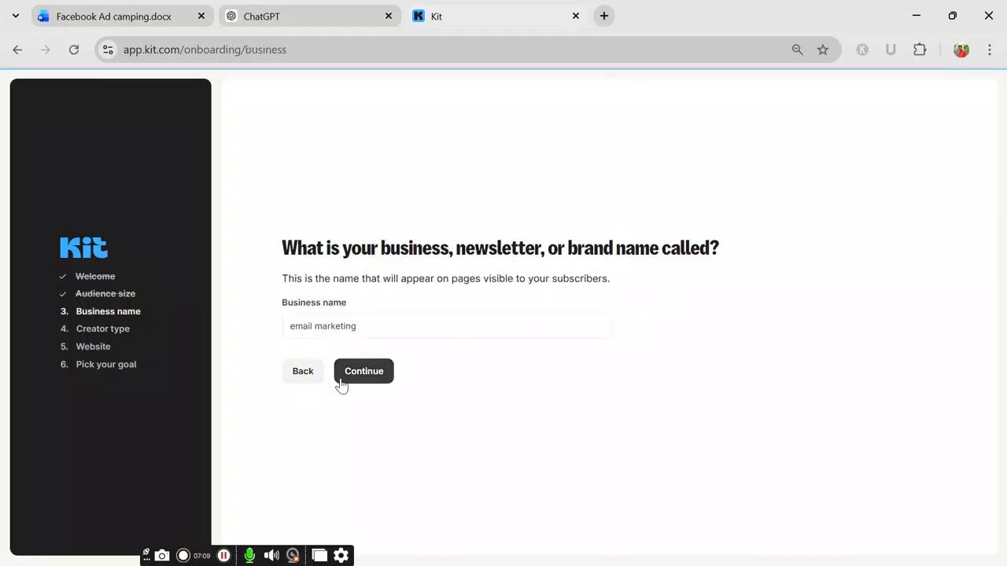
click(361, 373)
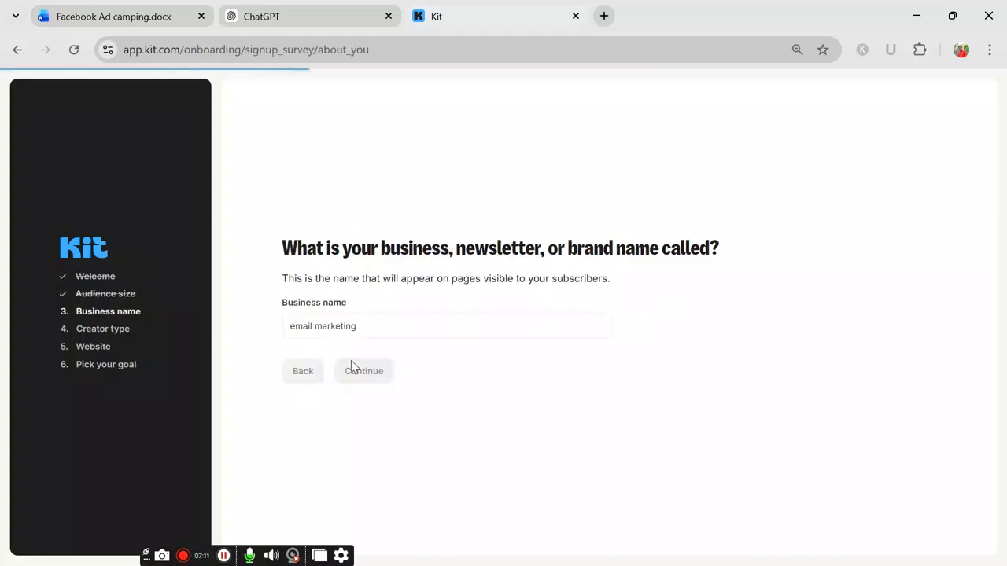
click(358, 389)
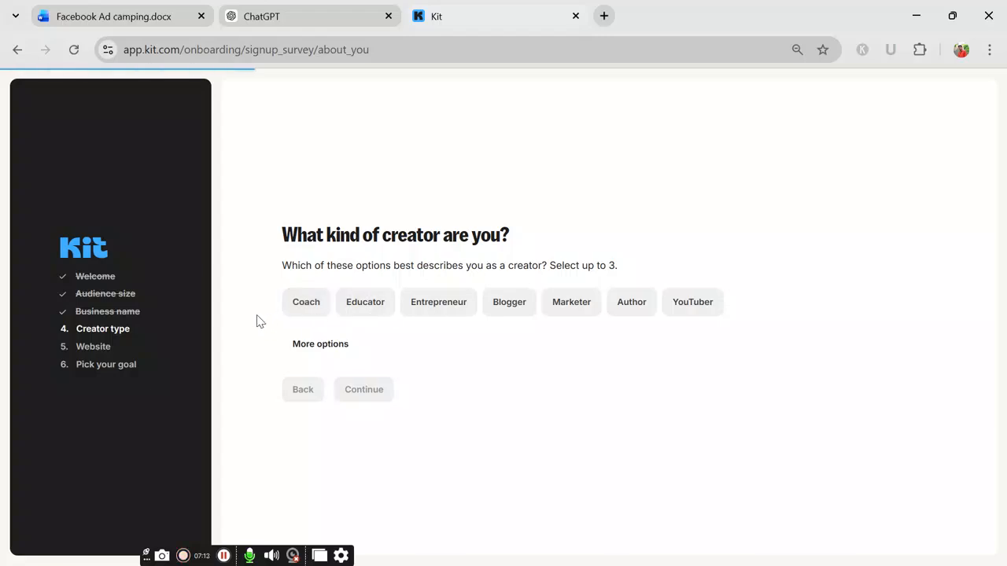
click(361, 383)
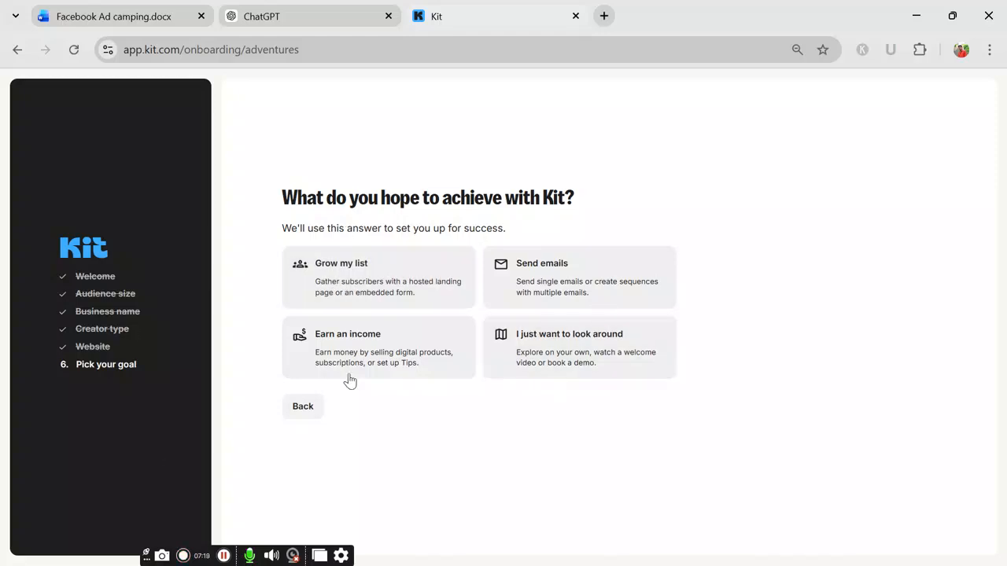
click(349, 279)
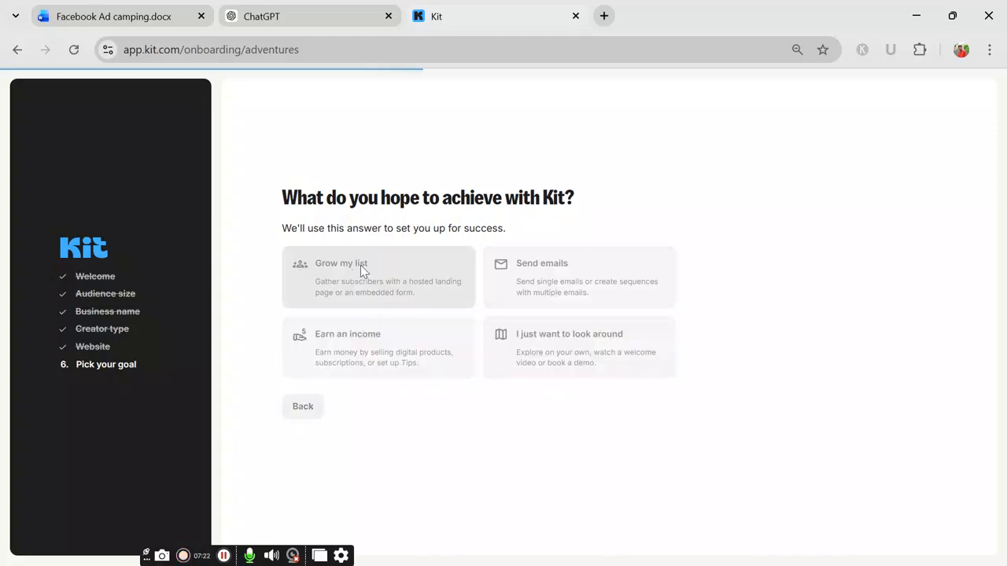
Step: Log out of the email marketing account from the top-right account menu
scroll(276, 330, down, 3)
scroll(439, 301, up, 3)
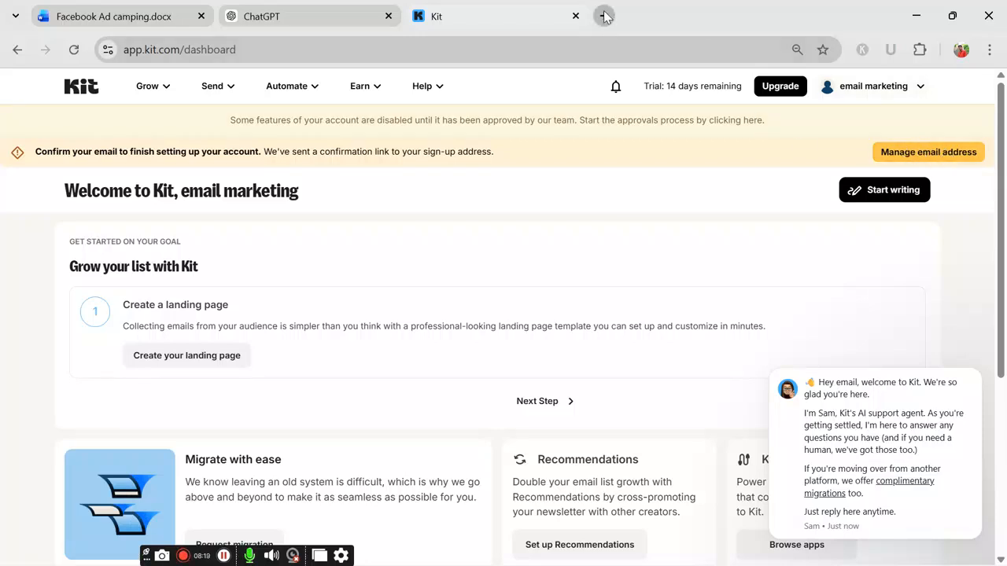
click(854, 88)
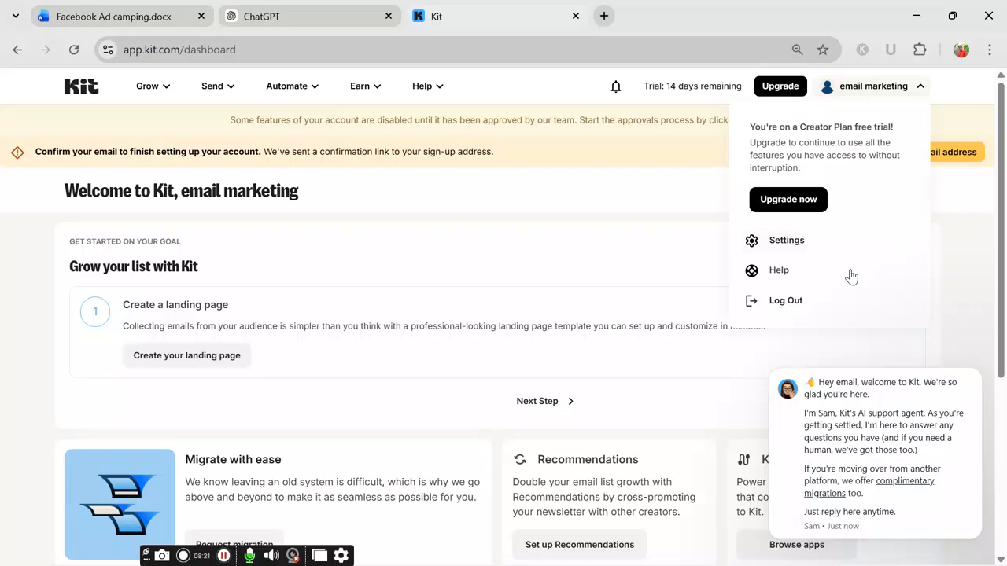
click(821, 300)
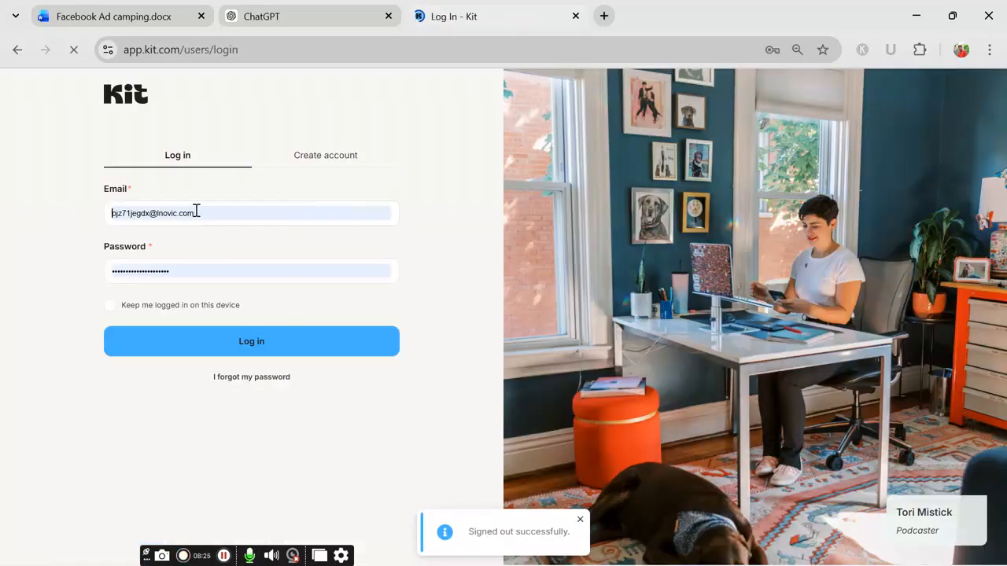
Step: Switch from the login form to the Create account tab, reaching Kit's robot check
click(196, 210)
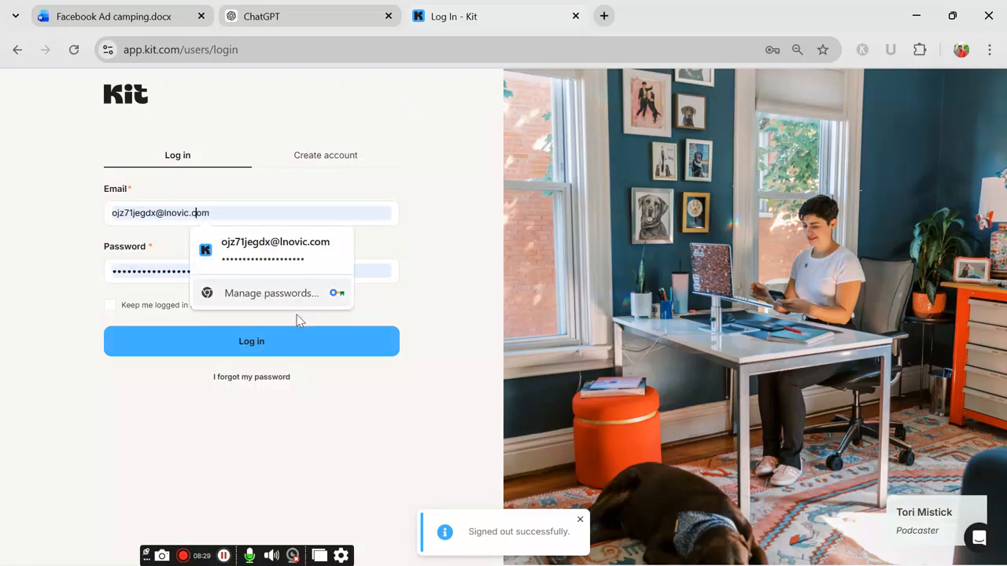
click(312, 162)
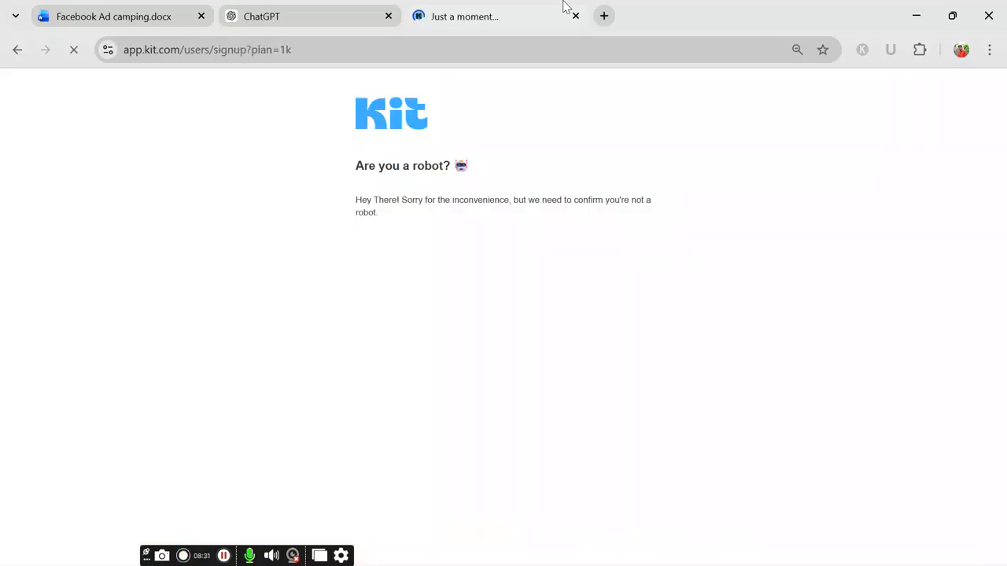
click(601, 15)
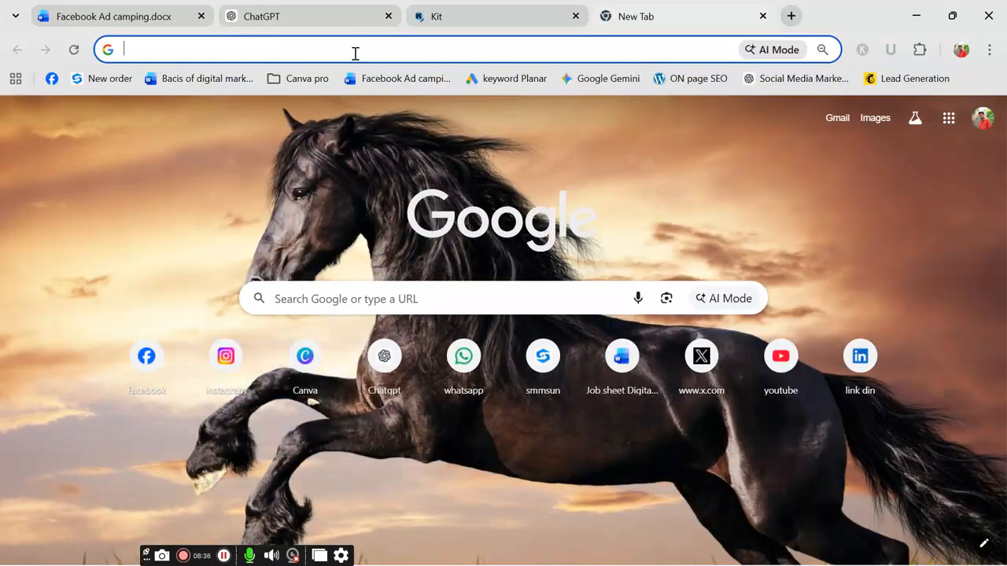
Step: Search Google for temp mail and open the temp-mail.org site
click(356, 55)
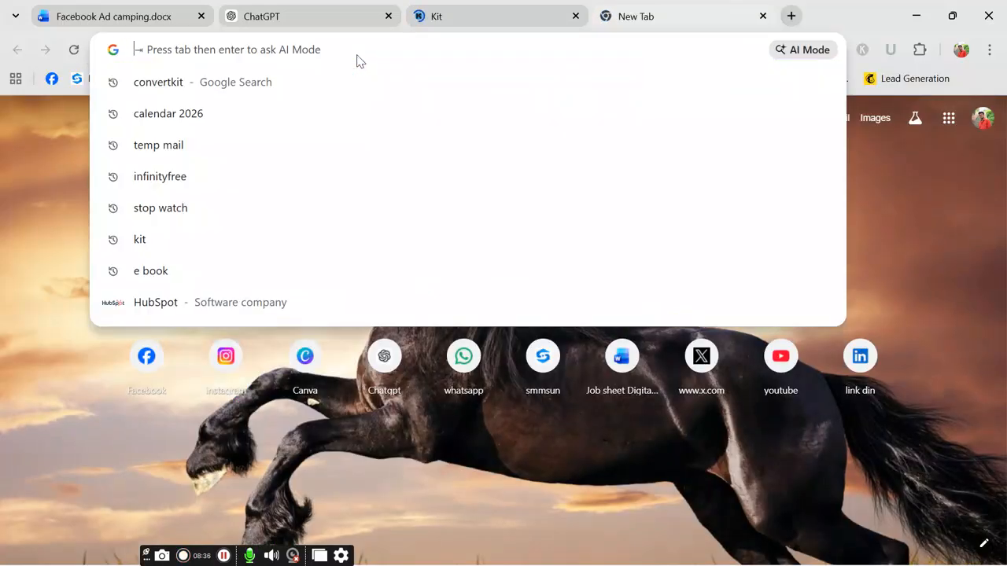
text(temp mail)
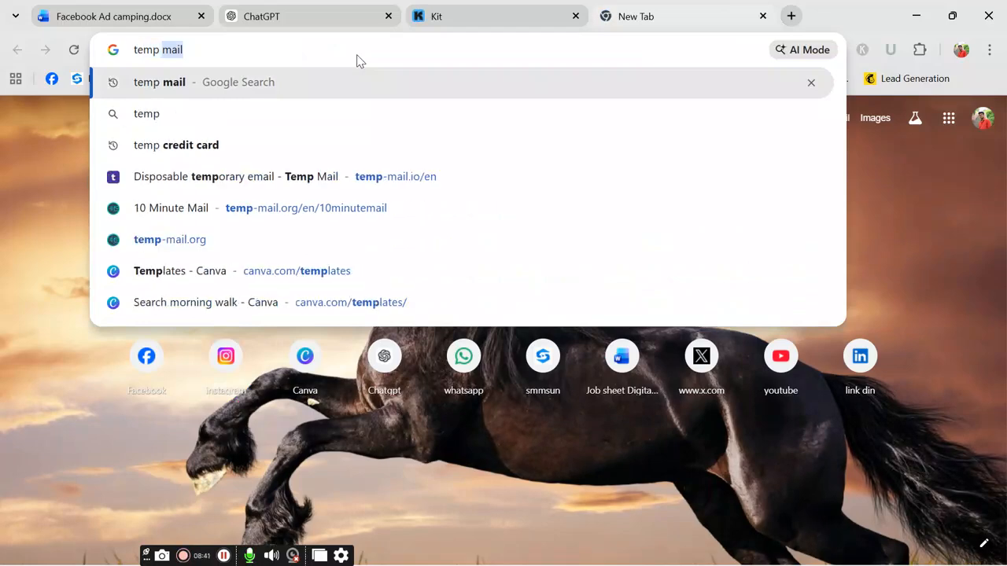
click(364, 84)
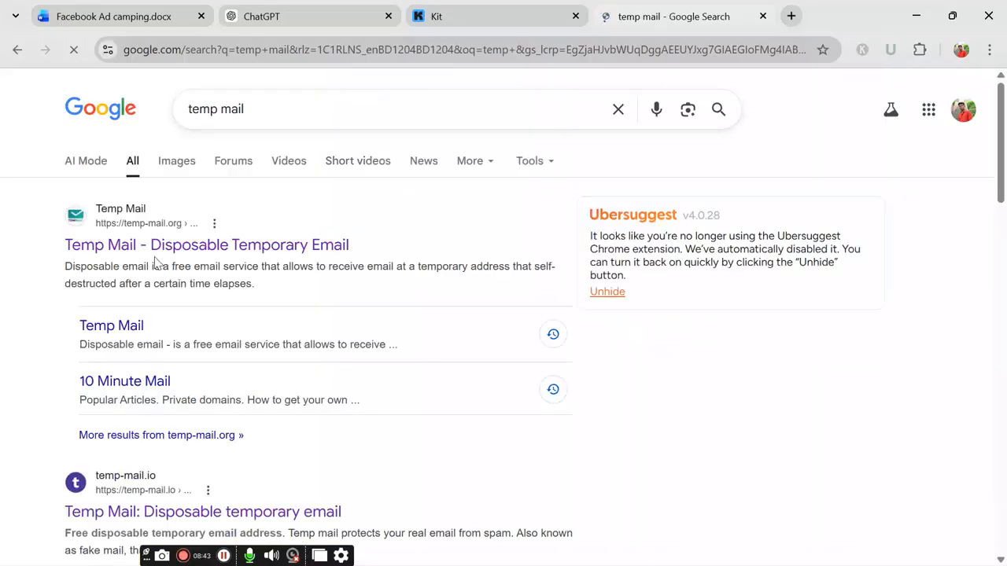
click(149, 253)
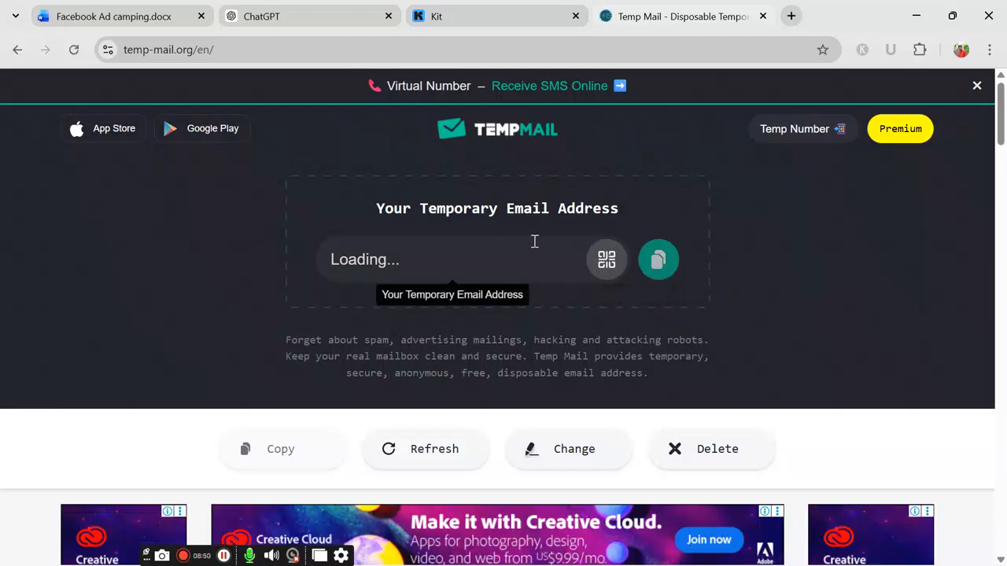
Step: Copy the generated disposable email address and return to Kit's Create account form
scroll(544, 370, down, 2)
scroll(571, 408, up, 2)
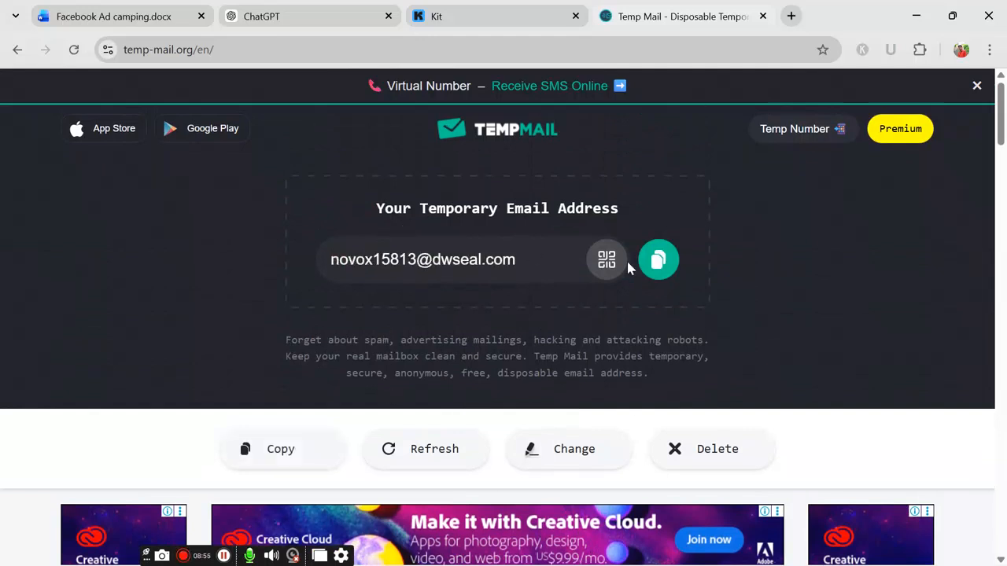
click(658, 260)
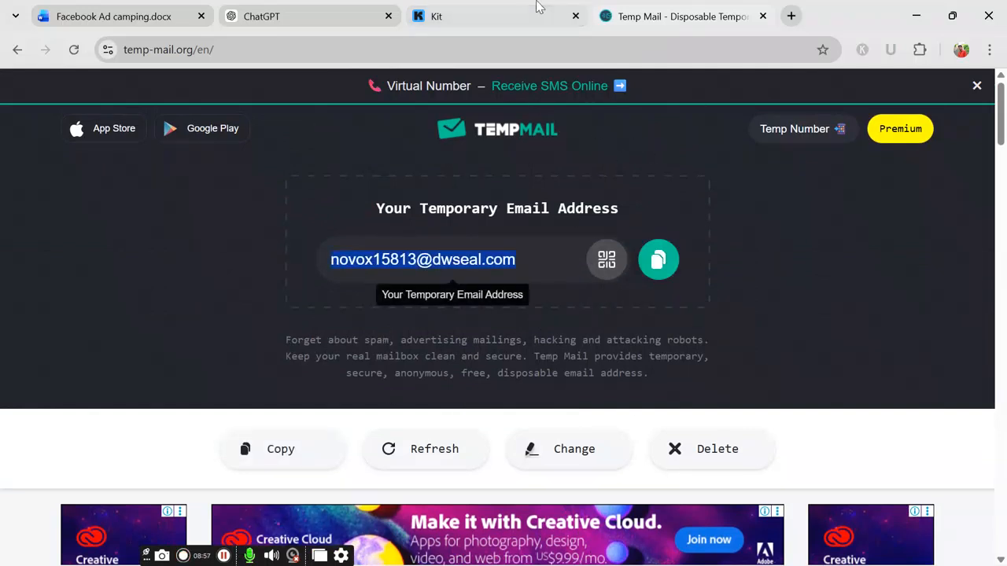
click(505, 18)
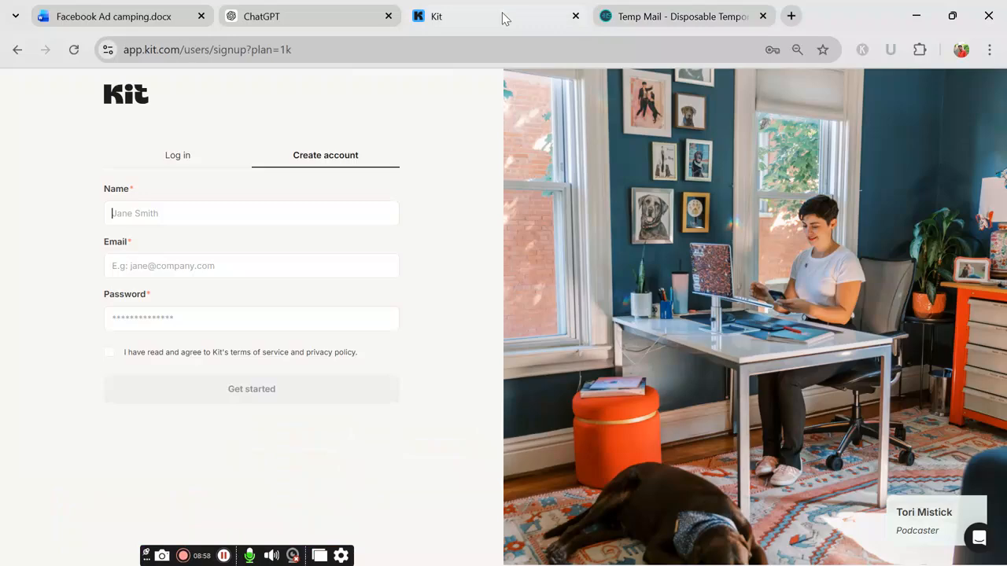
Step: Fill the Name field with 'email marketing' and the Email field with a saved address
click(229, 206)
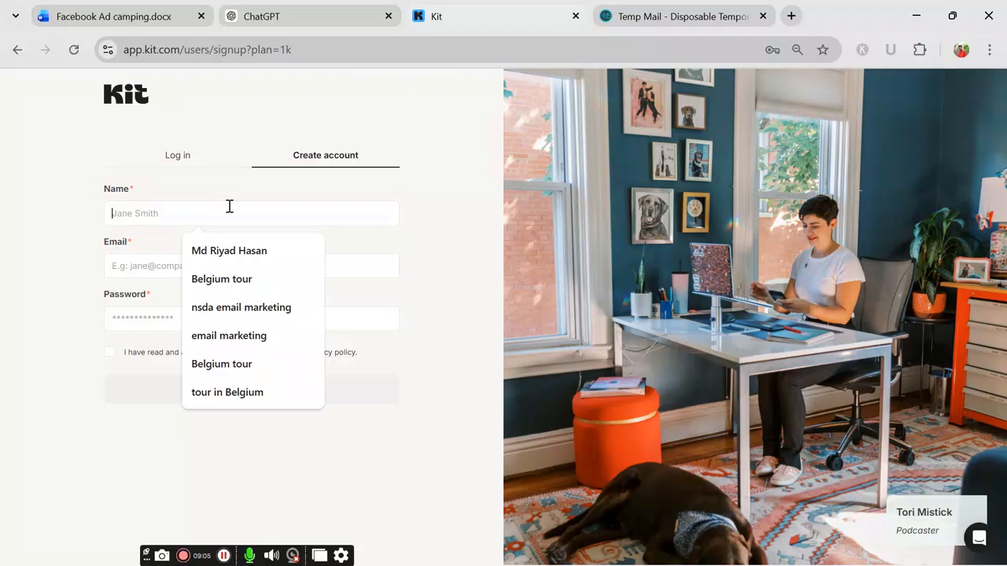
click(243, 334)
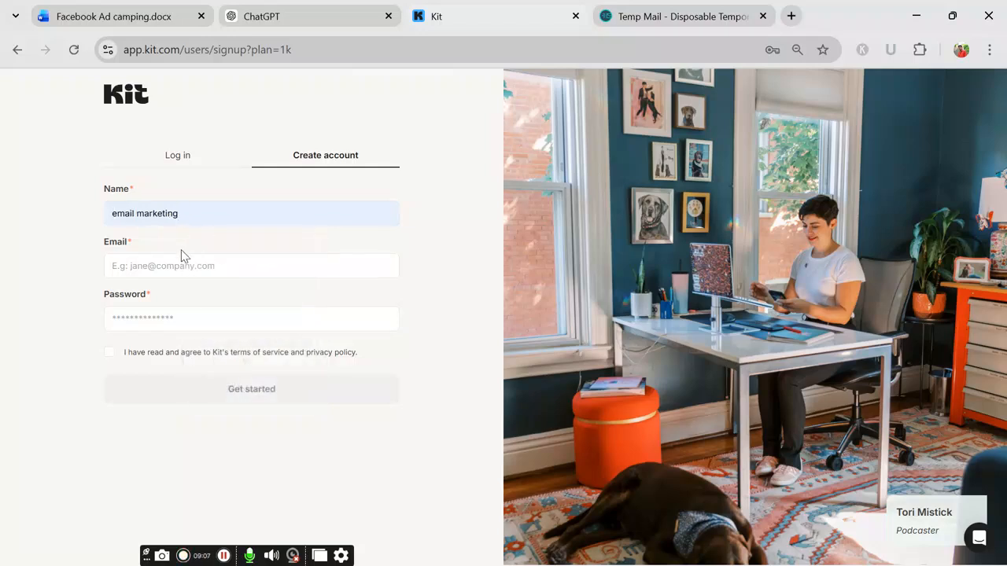
click(168, 270)
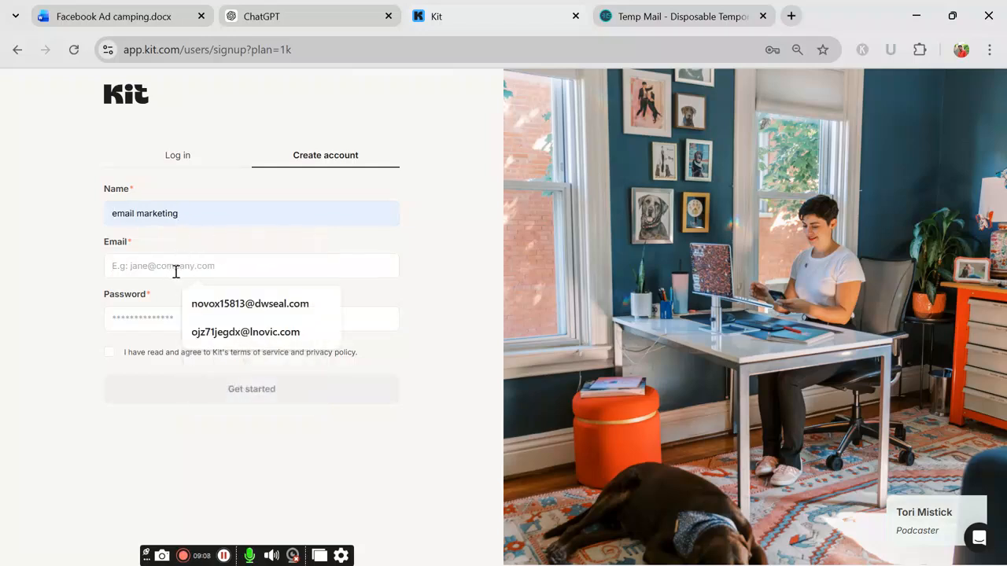
key(Down)
key(Return)
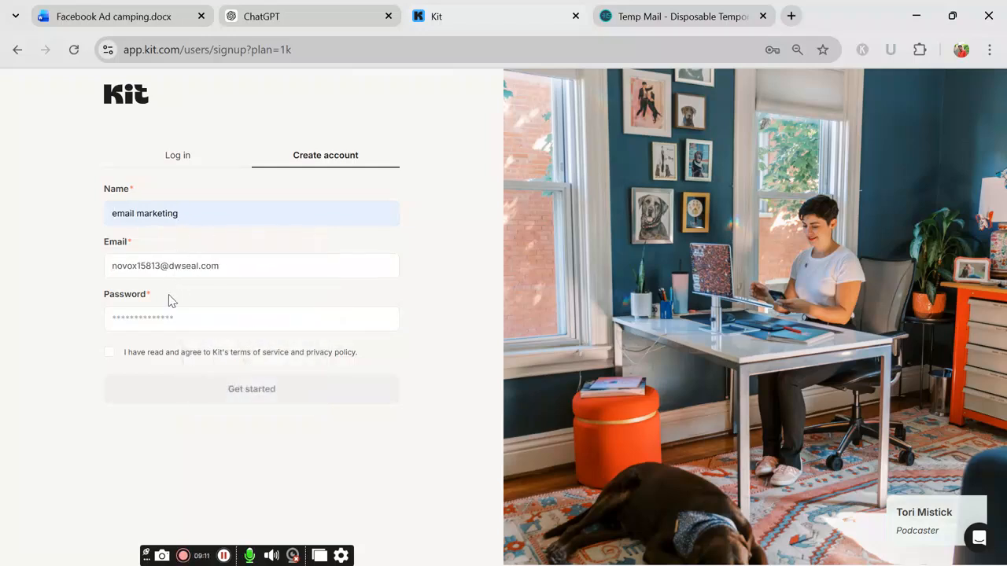
Step: Paste the saved password, accept the terms of service, and submit the sign-up form
click(168, 314)
key(ctrl+v)
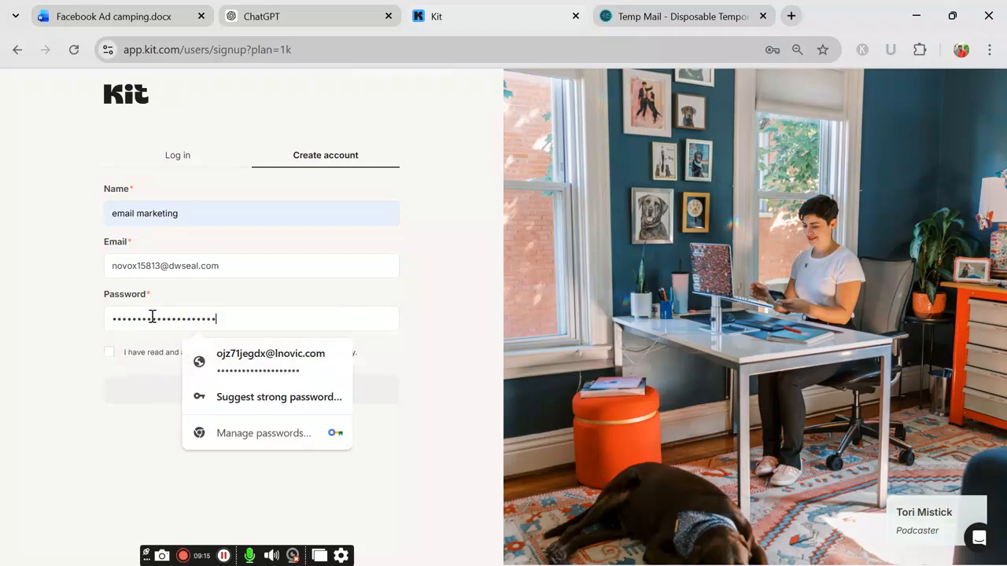
click(111, 358)
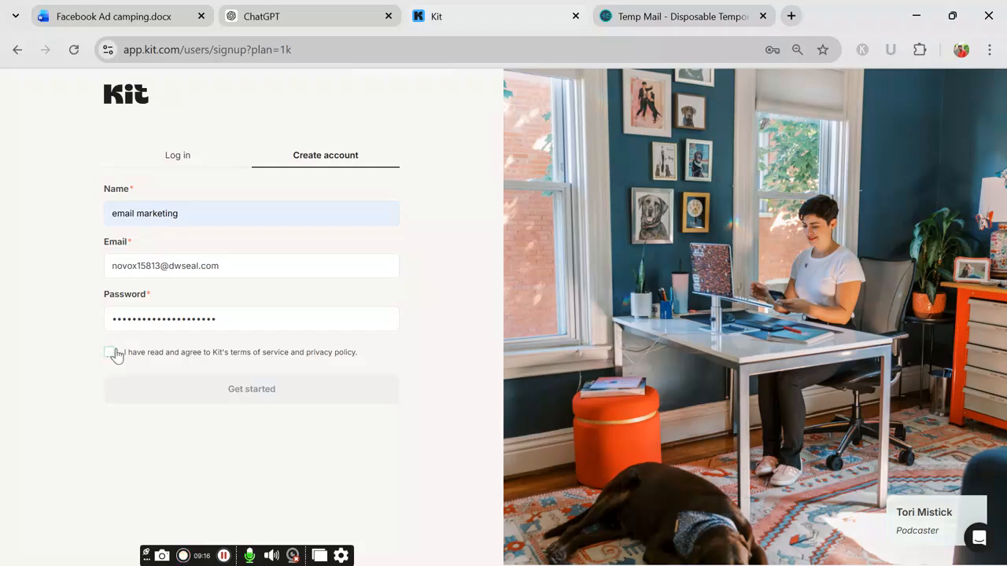
click(109, 352)
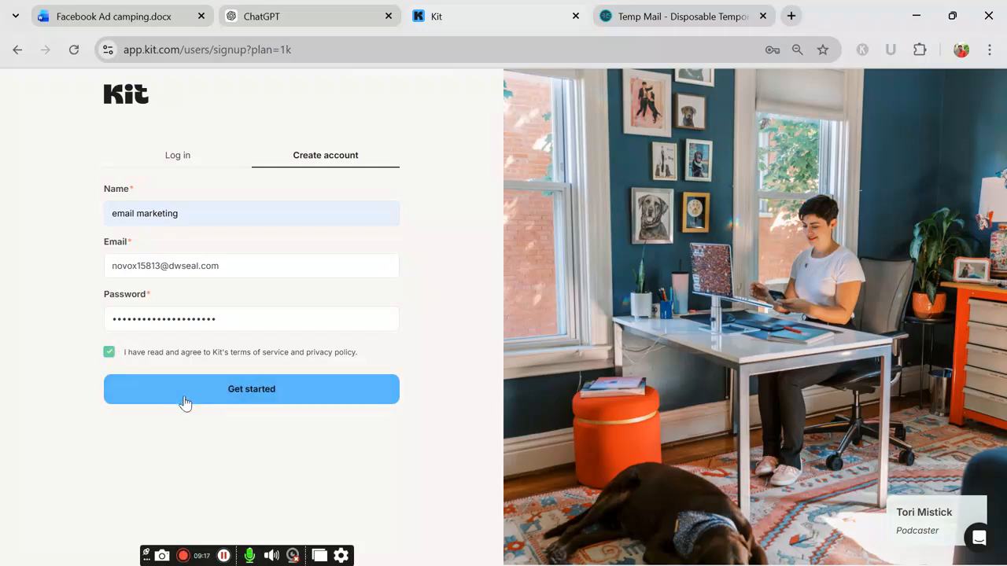
click(238, 397)
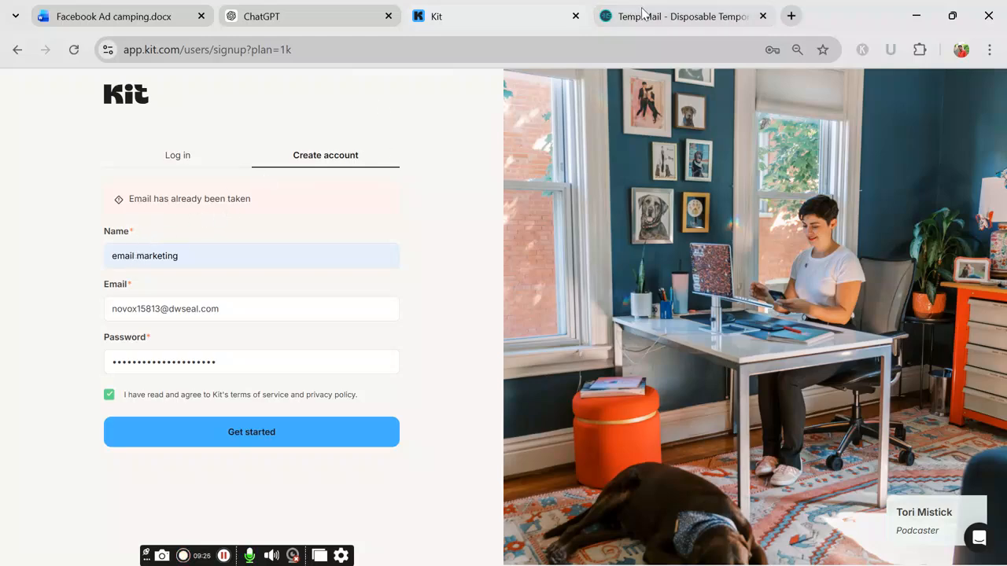
click(677, 16)
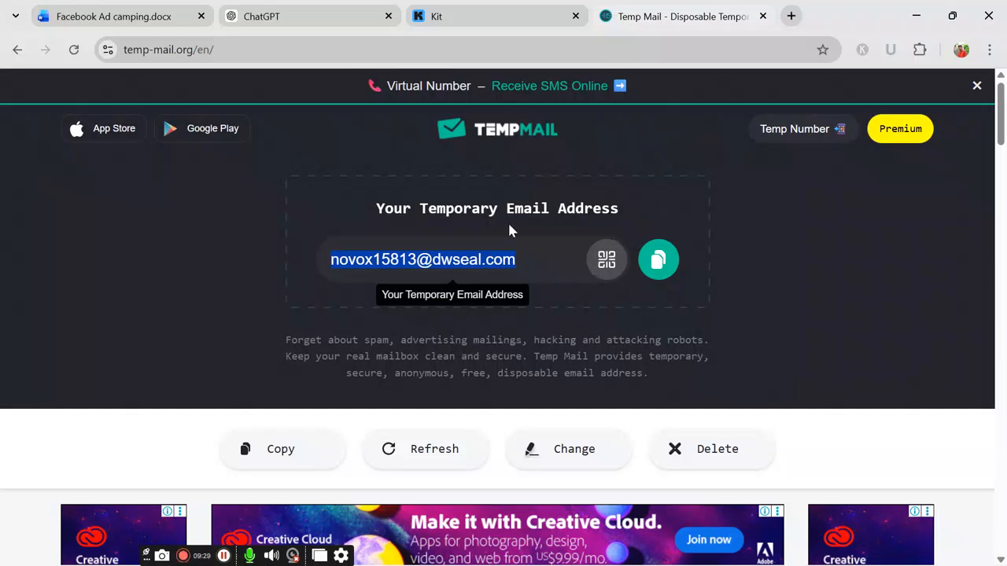
Step: Reload the Temp Mail page, refresh its inbox, then close the Temp Mail tab
click(72, 49)
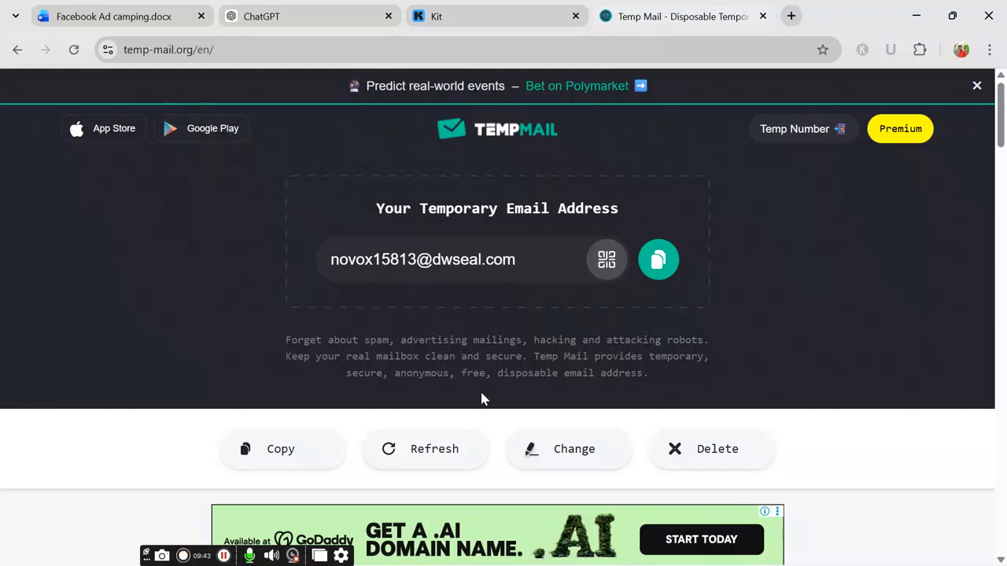
click(427, 448)
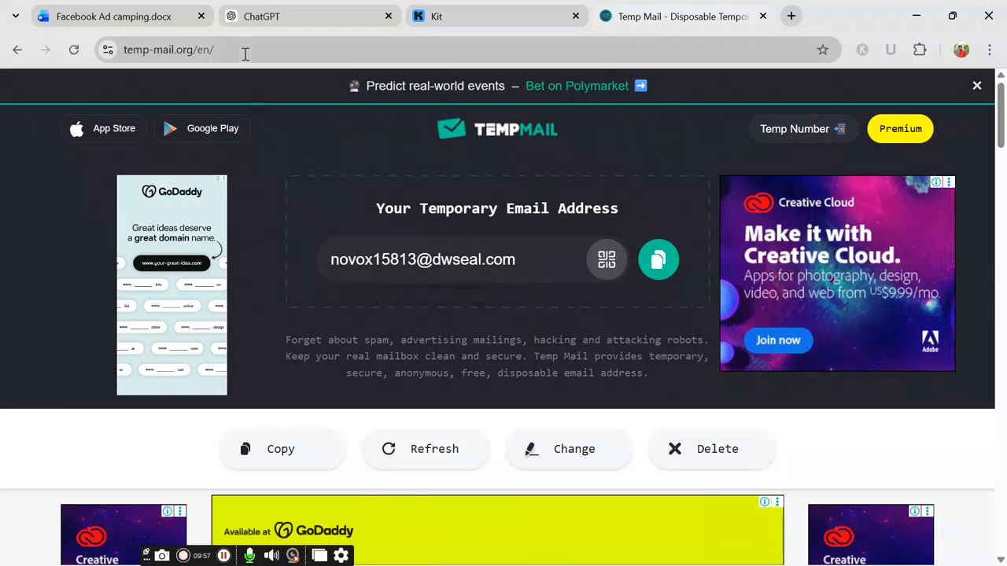
click(762, 17)
Step: In a new tab, search for 'temp' and open the temp-mail.io site
click(606, 17)
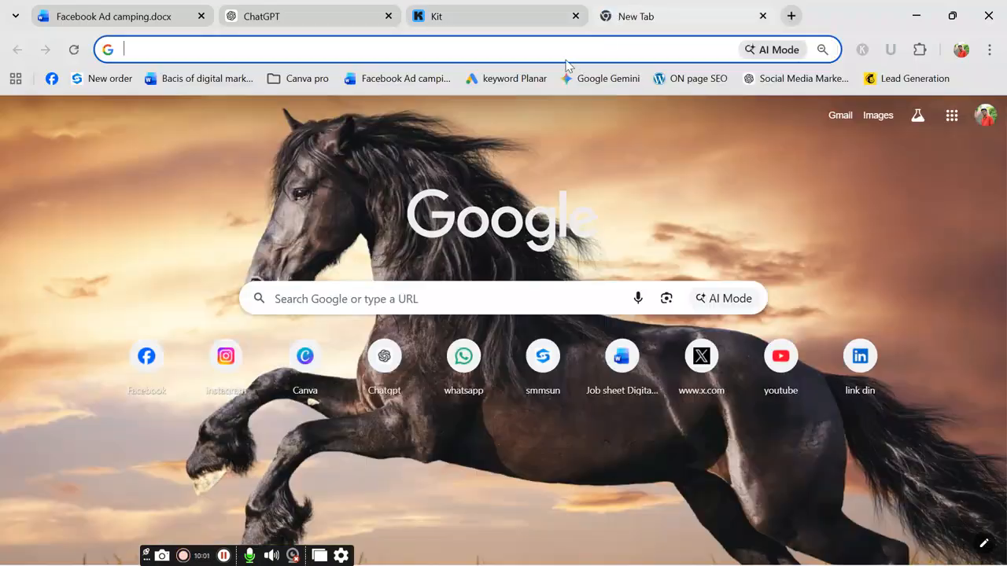
click(561, 51)
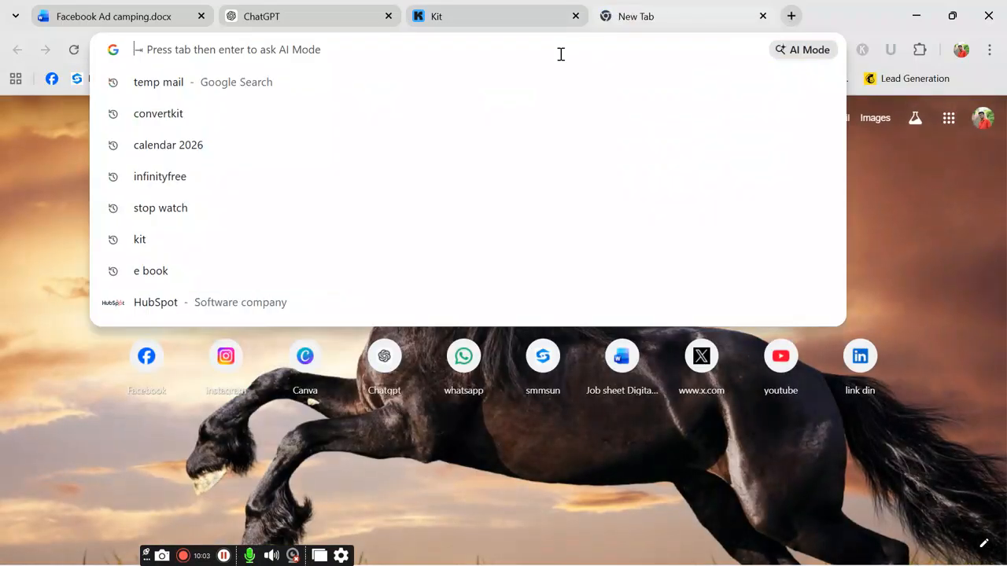
text(temp)
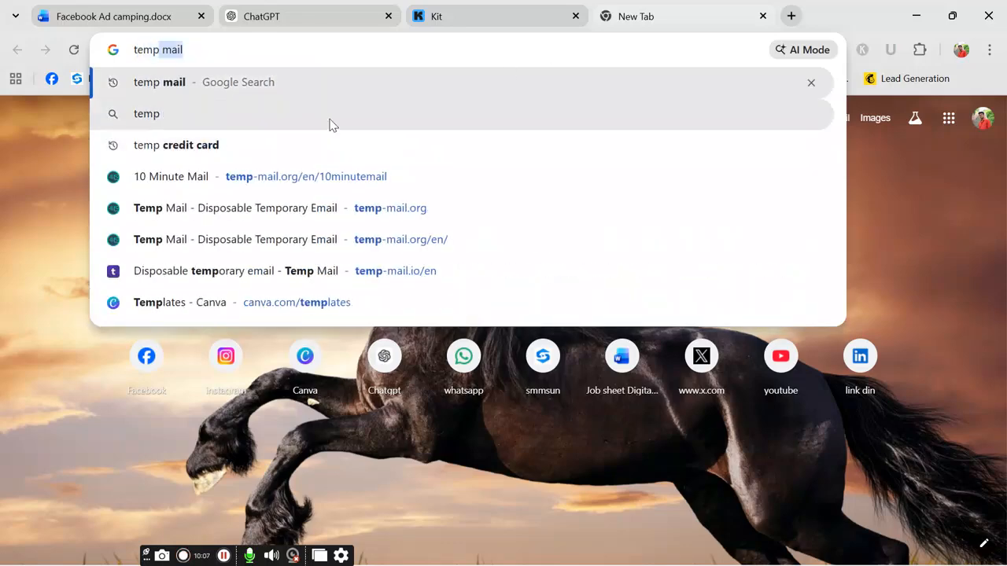
click(330, 120)
scroll(192, 317, down, 1)
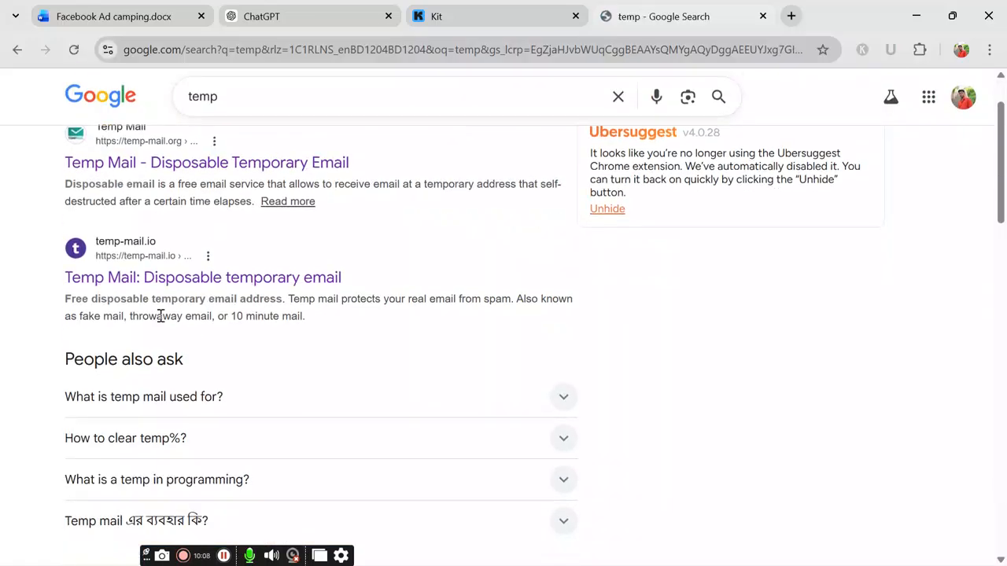
click(110, 289)
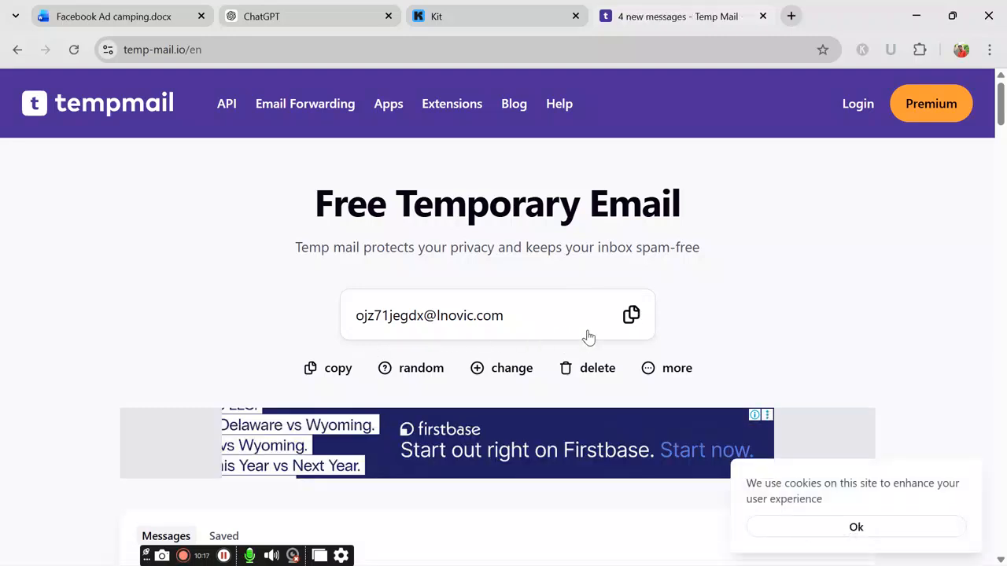
Step: Copy the temp-mail.io disposable address, then open and close the Change email dialog
click(630, 315)
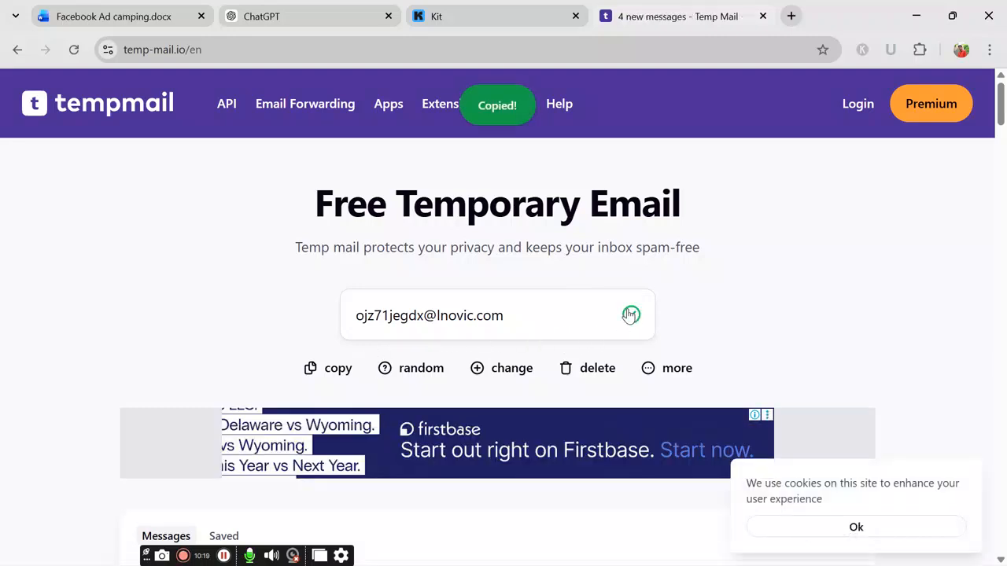
click(500, 368)
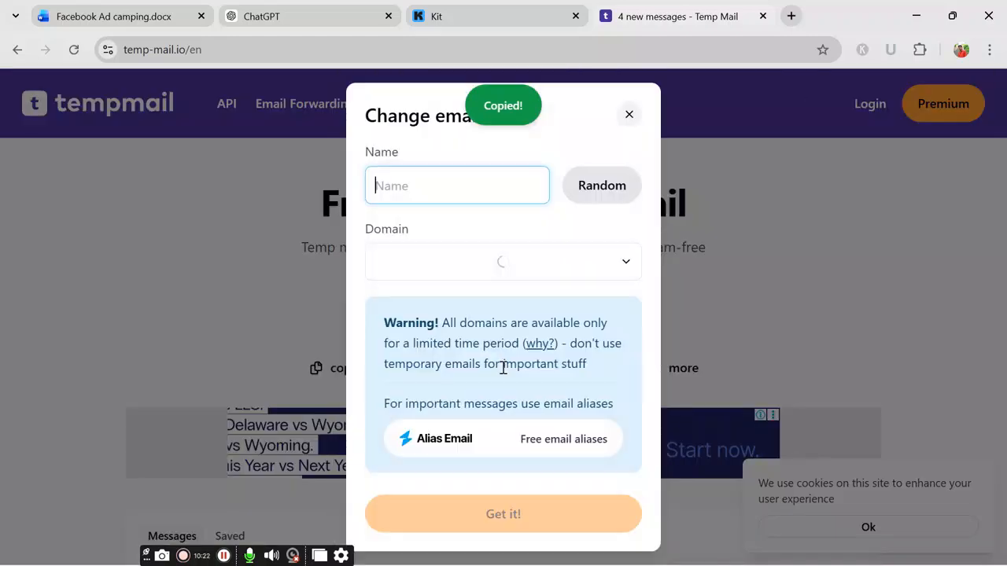
click(541, 521)
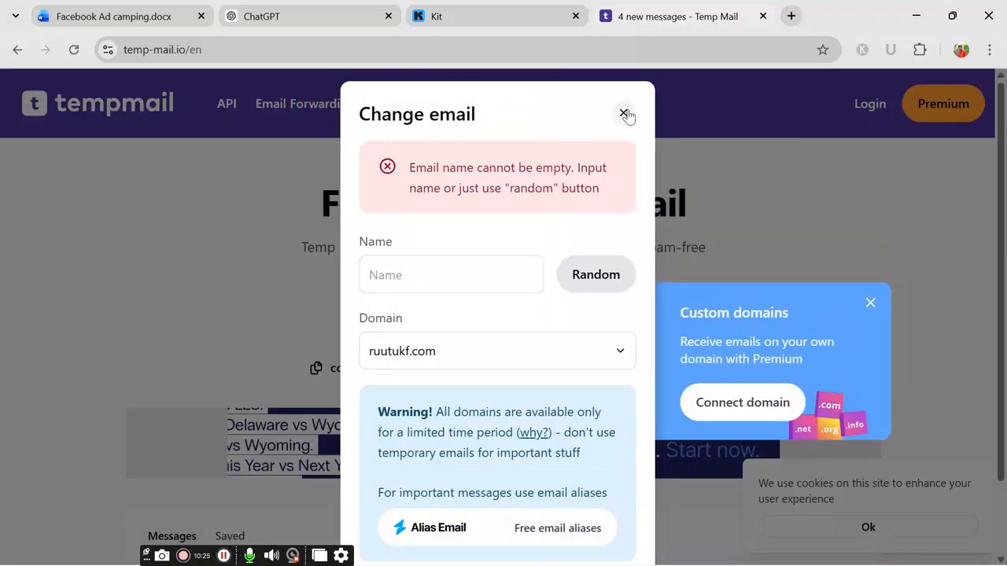
click(623, 114)
click(791, 16)
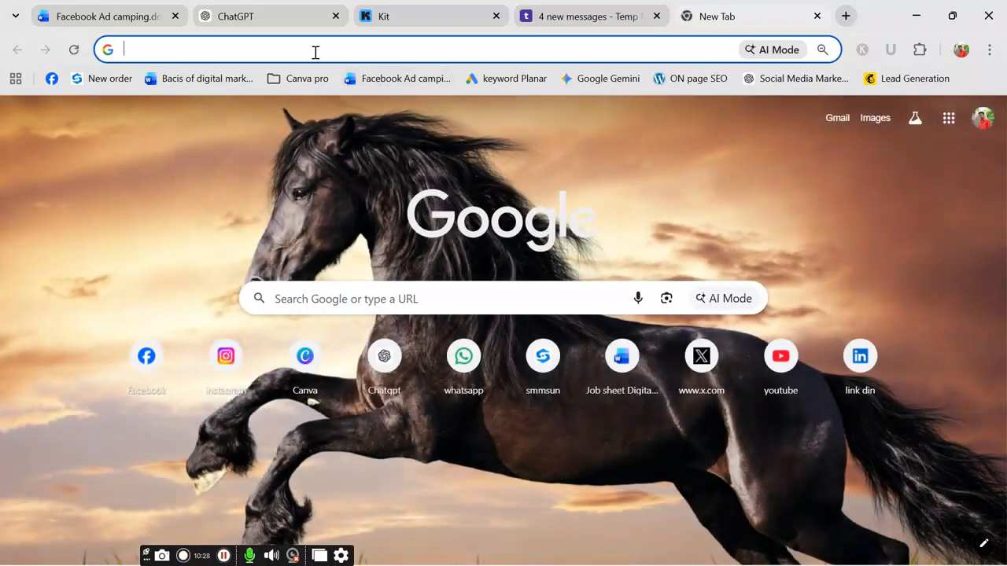
Step: Change the web search from 'temp' to '10 minute temp mail'
click(315, 52)
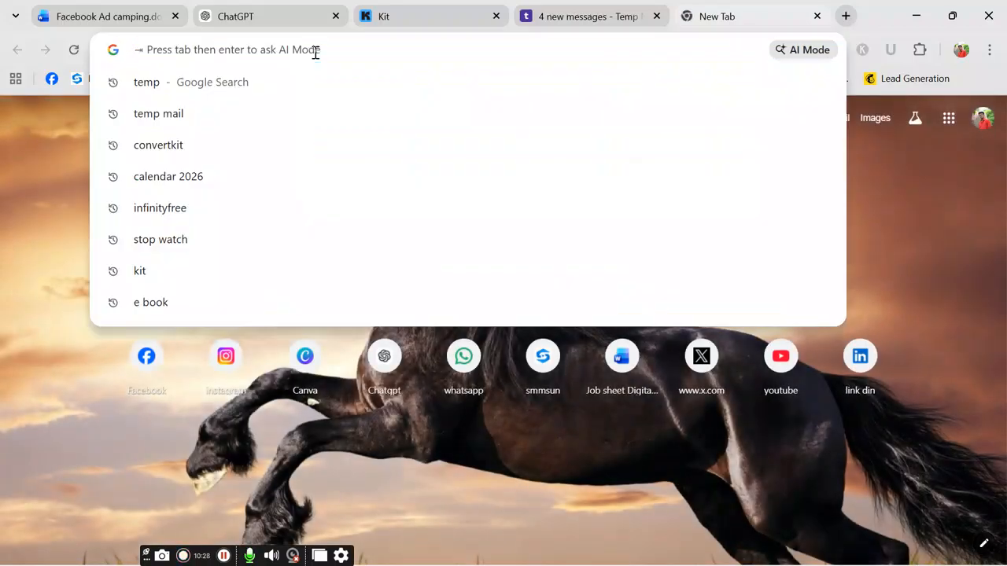
click(173, 83)
scroll(153, 375, down, 2)
scroll(153, 375, down, 6)
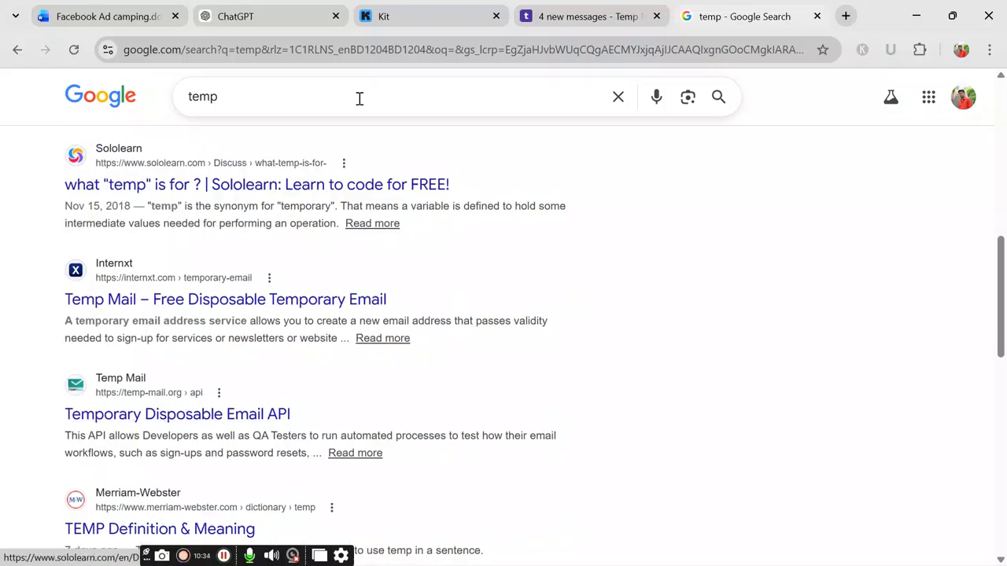
scroll(210, 106, up, 5)
click(191, 96)
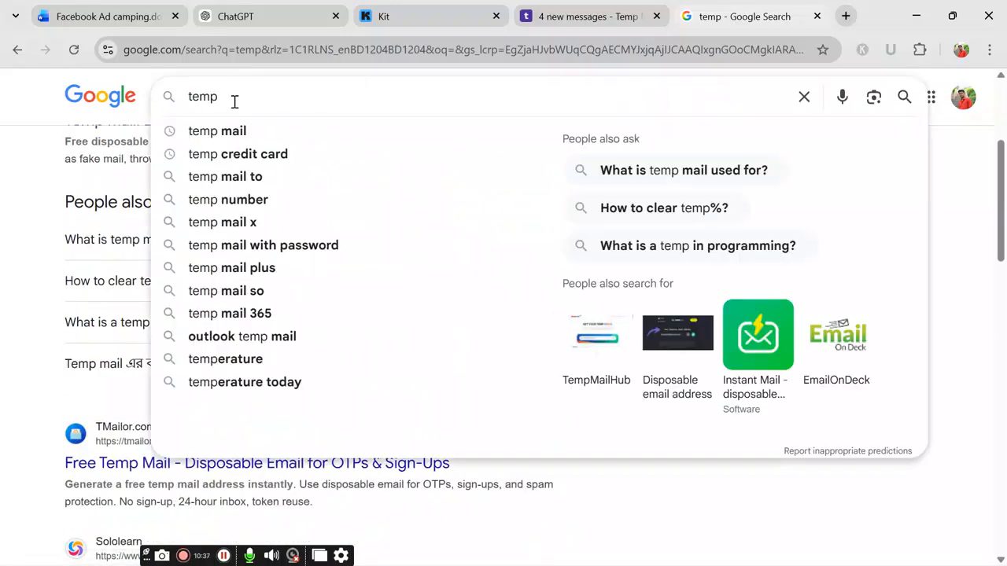
key(Home)
text(10)
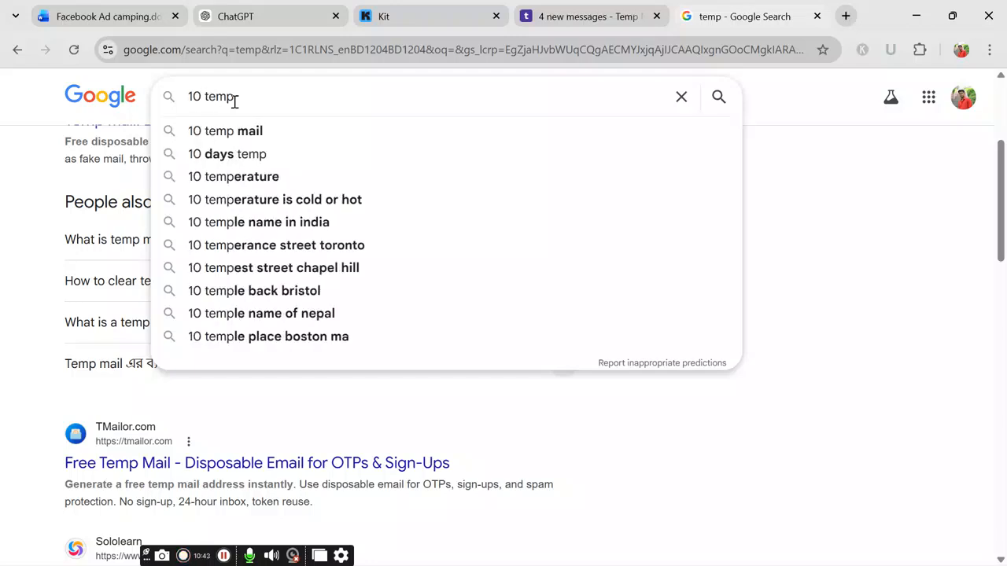
text( m)
click(299, 130)
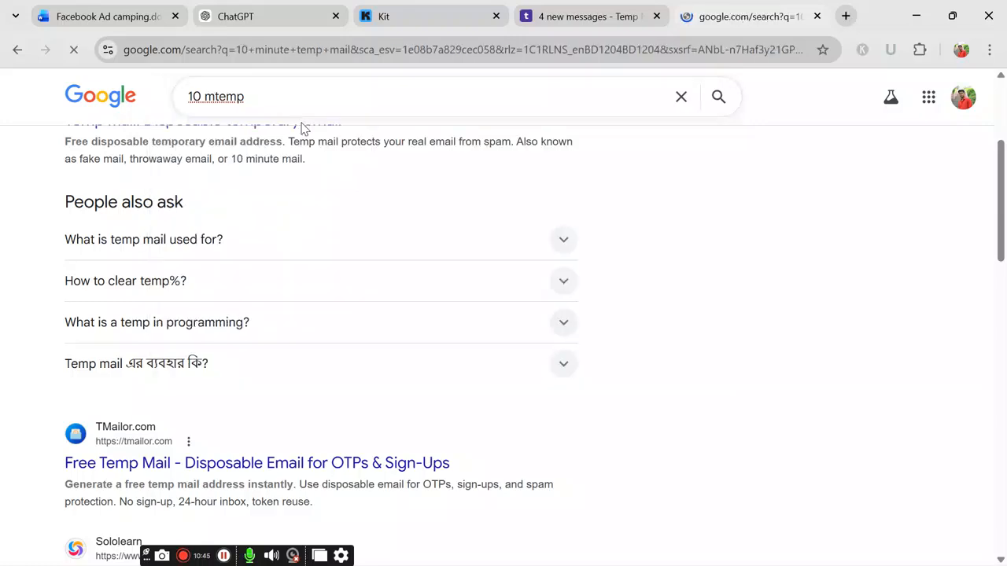
Step: Copy a new address from 10minemail.com and select the old address in Kit's Email field
scroll(139, 294, down, 3)
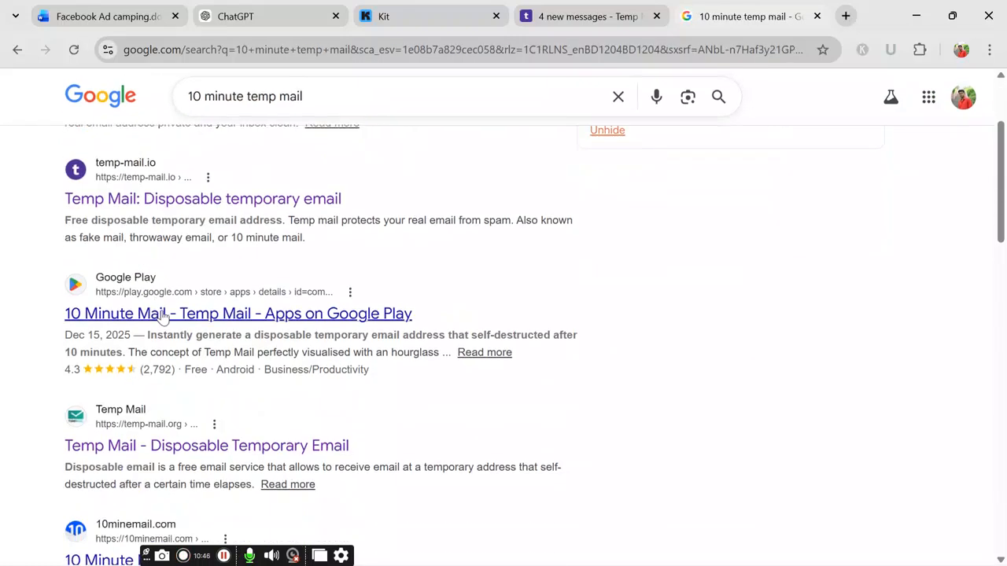
scroll(122, 374, down, 1)
click(115, 403)
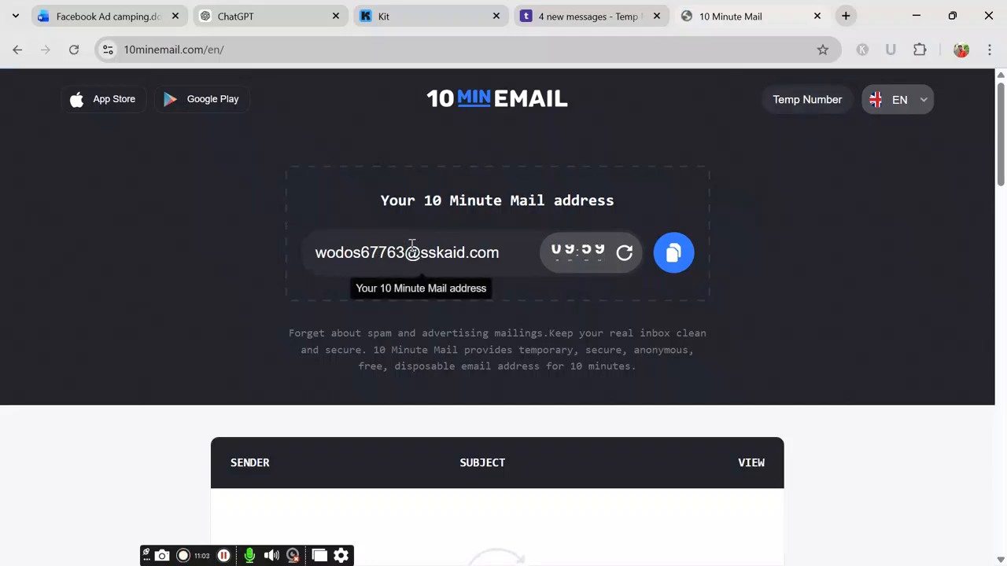
click(673, 252)
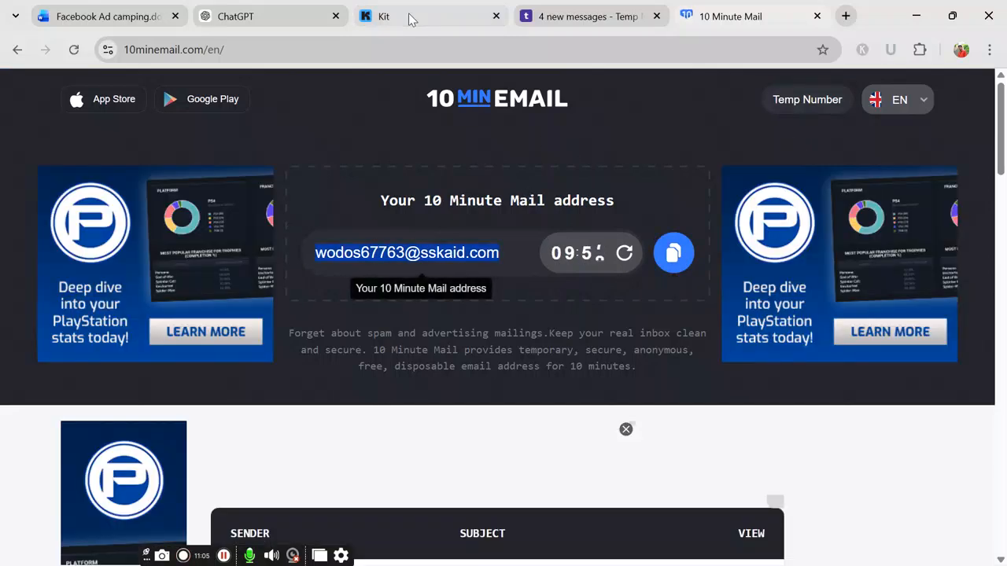
click(409, 19)
triple_click(240, 310)
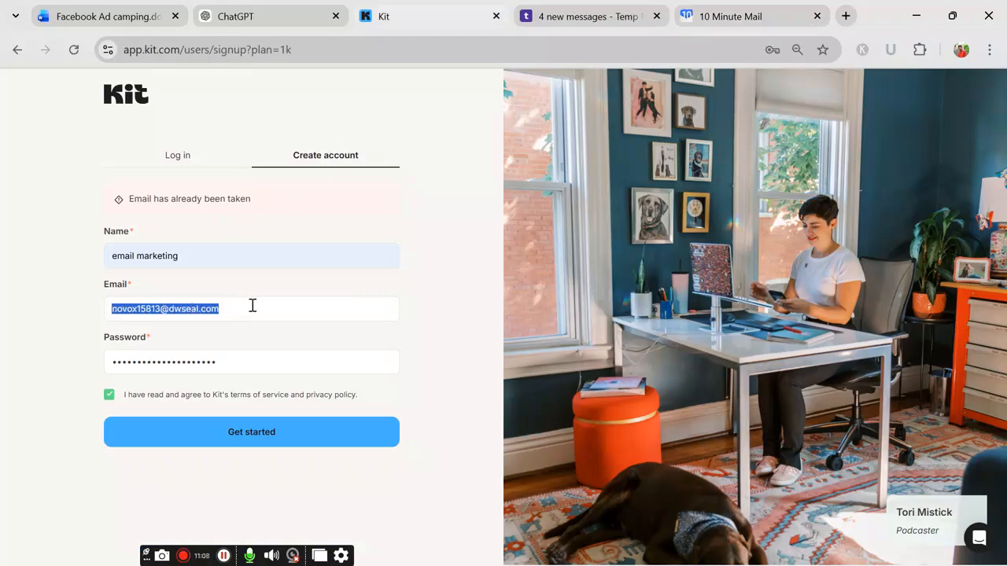
Step: Replace the Kit email and password with the new ones and resubmit the sign-up form
key(ctrl+v)
triple_click(252, 368)
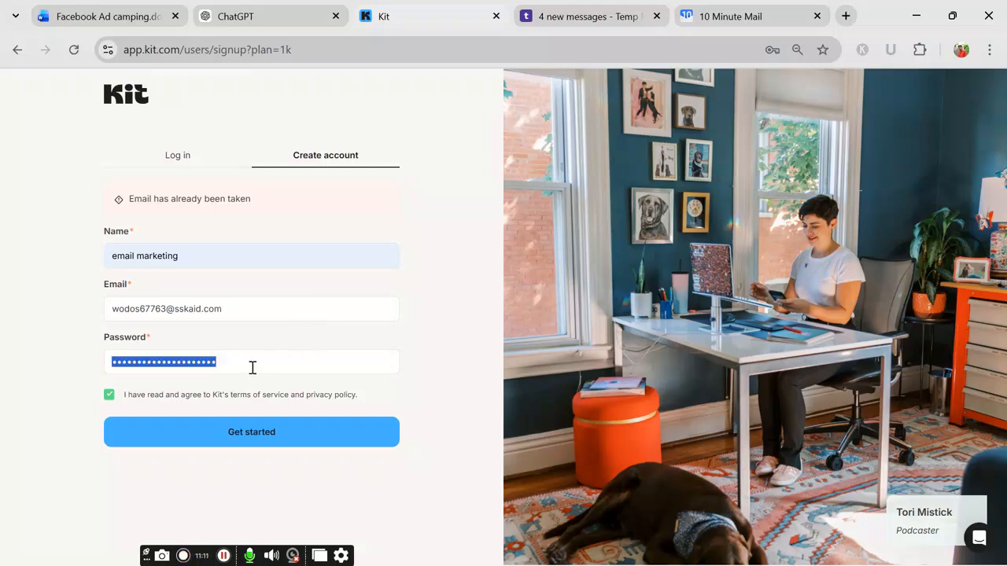
key(ctrl+v)
click(288, 436)
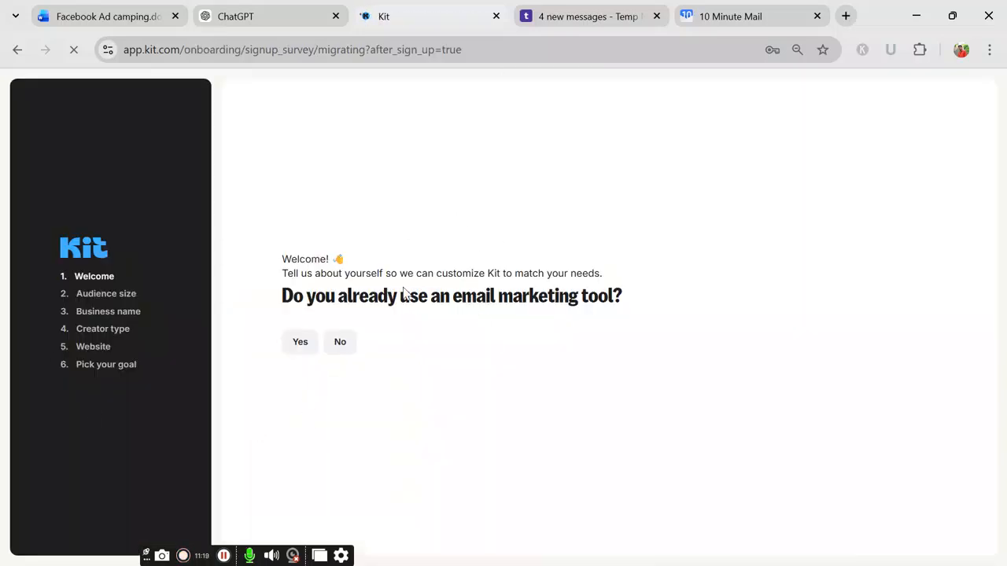
Step: Answer the survey: already uses a tool, business name 'email marketing', coach, goal Grow my list
click(303, 346)
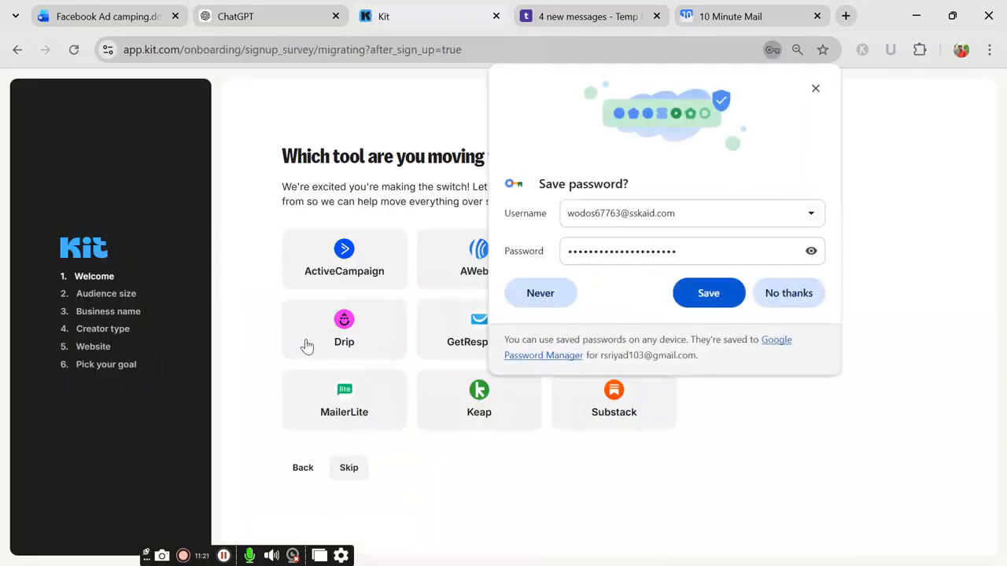
click(814, 292)
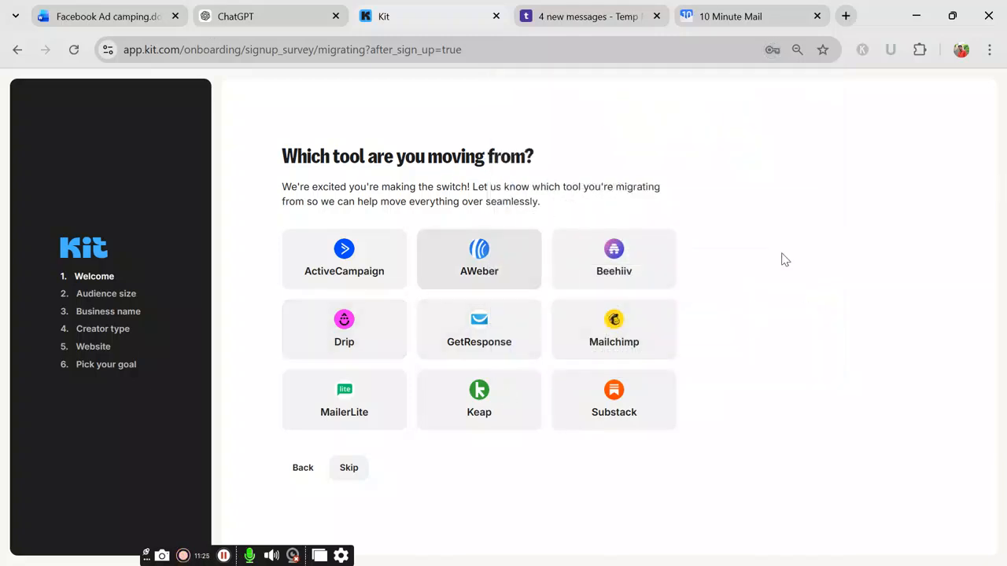
click(348, 476)
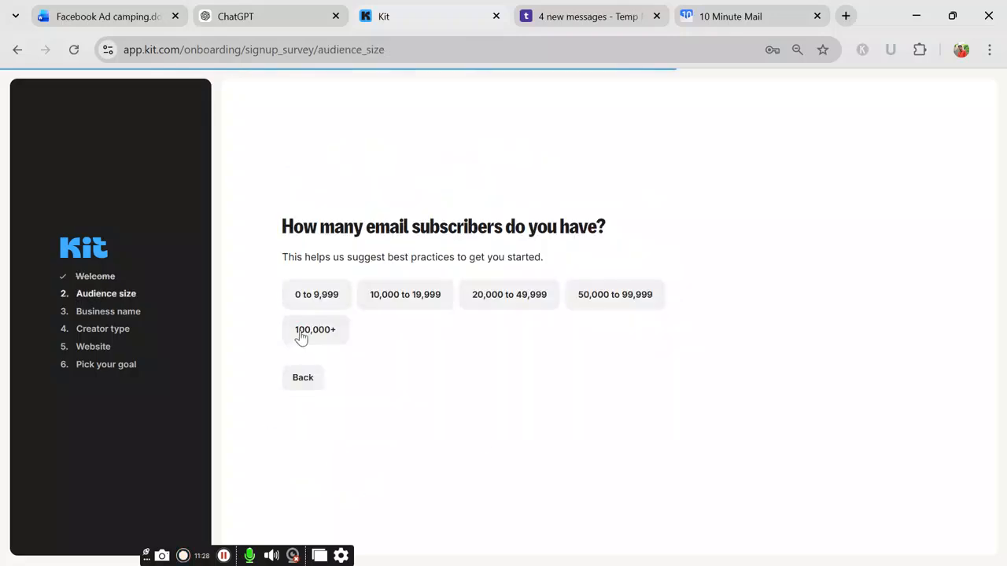
click(364, 376)
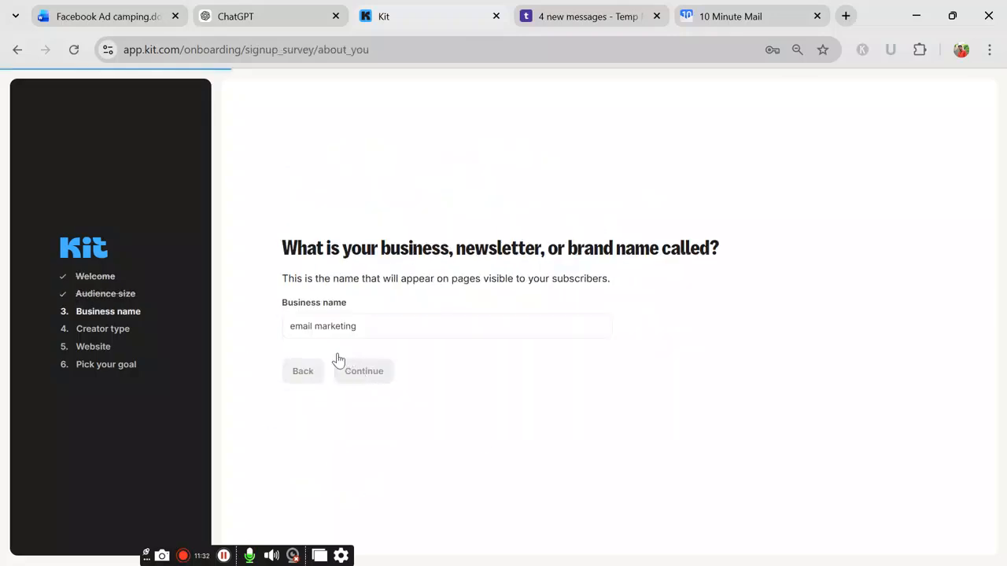
click(367, 392)
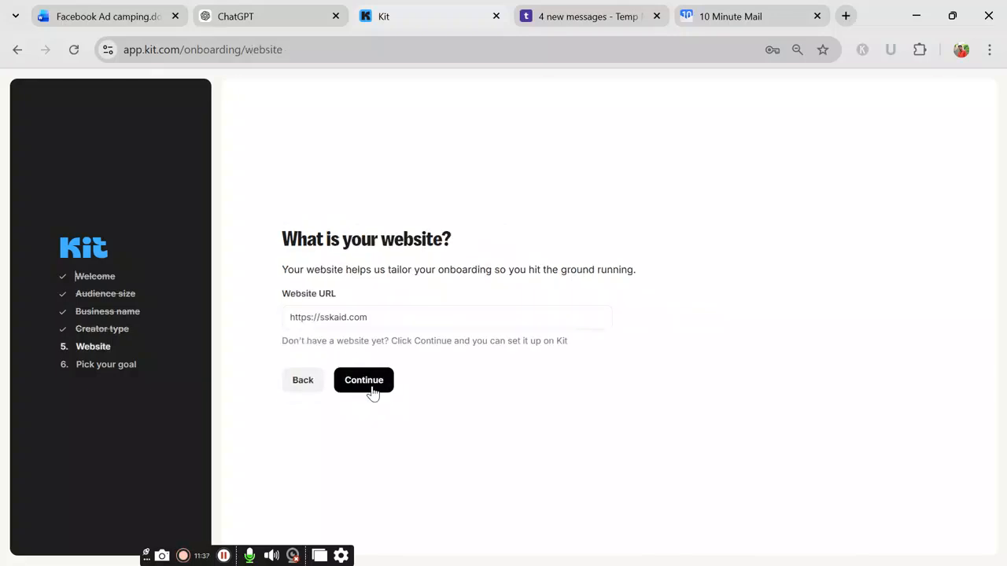
click(367, 385)
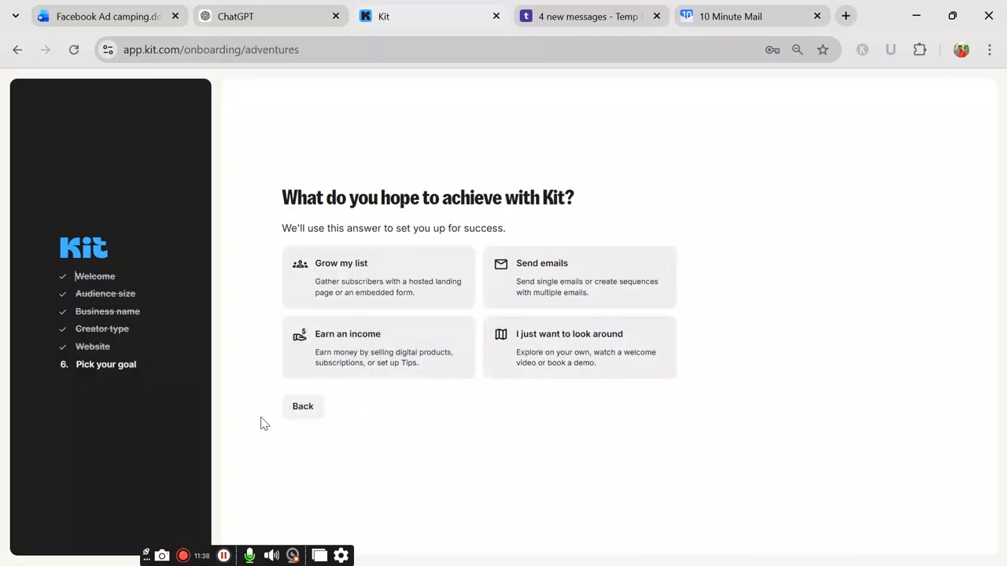
click(341, 284)
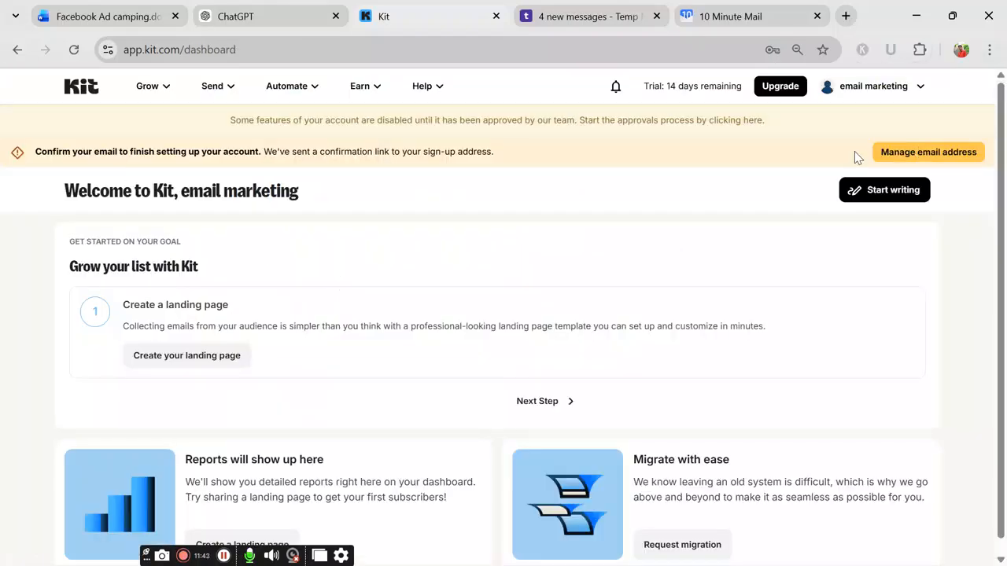
Step: Open Kit's confirmation email in the 10 Minute Mail inbox to confirm the account address
click(905, 152)
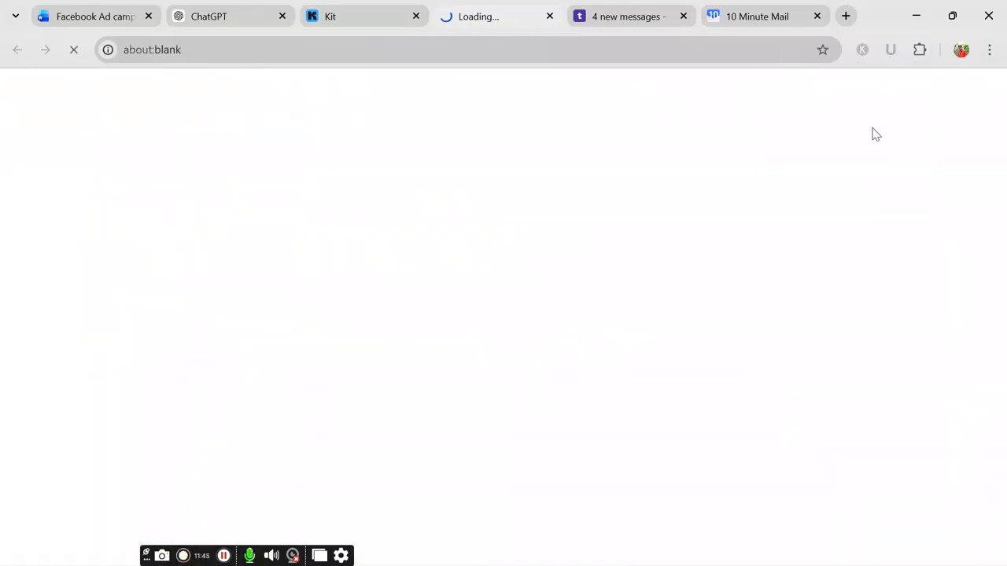
click(549, 17)
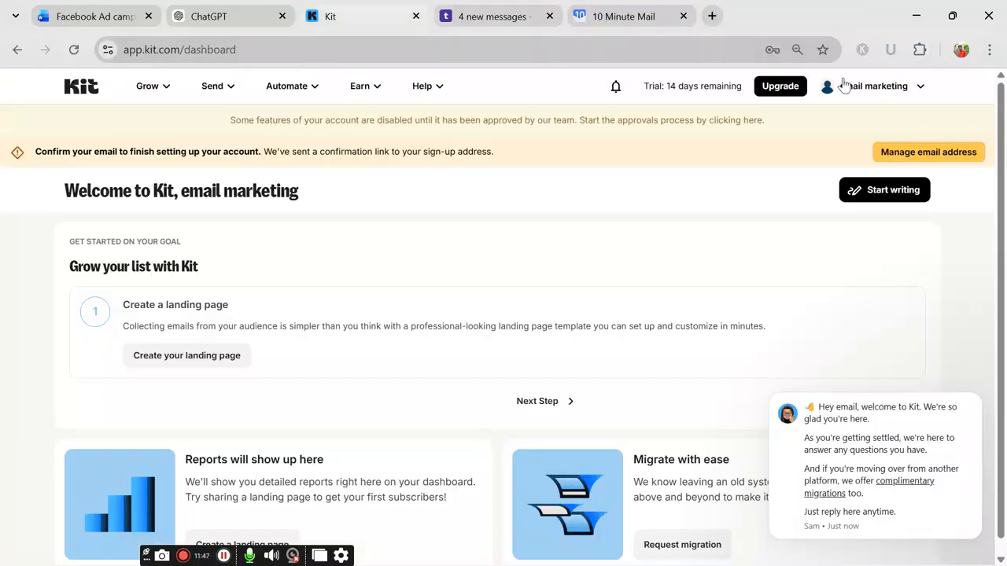
click(739, 16)
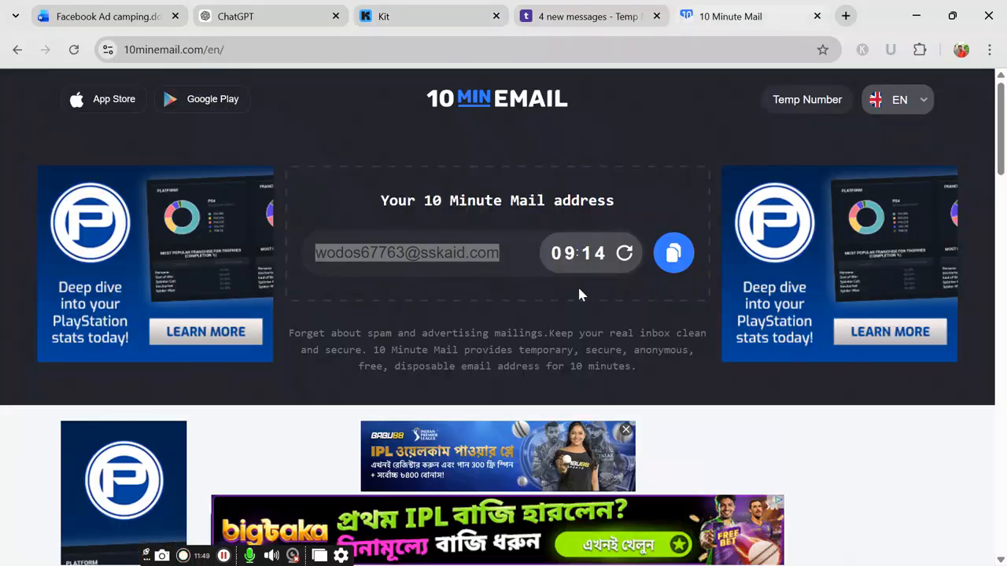
scroll(582, 295, down, 3)
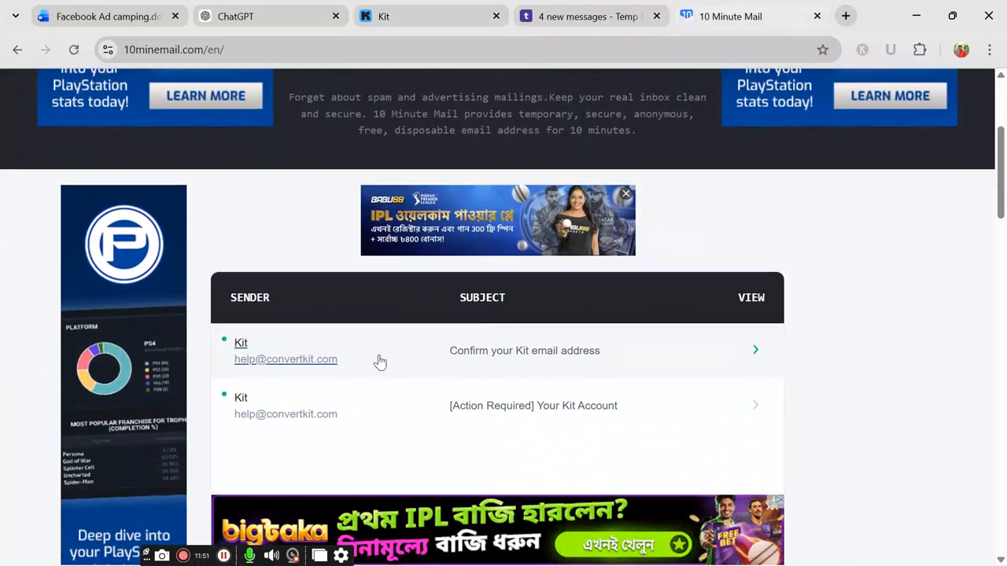
scroll(490, 333, down, 1)
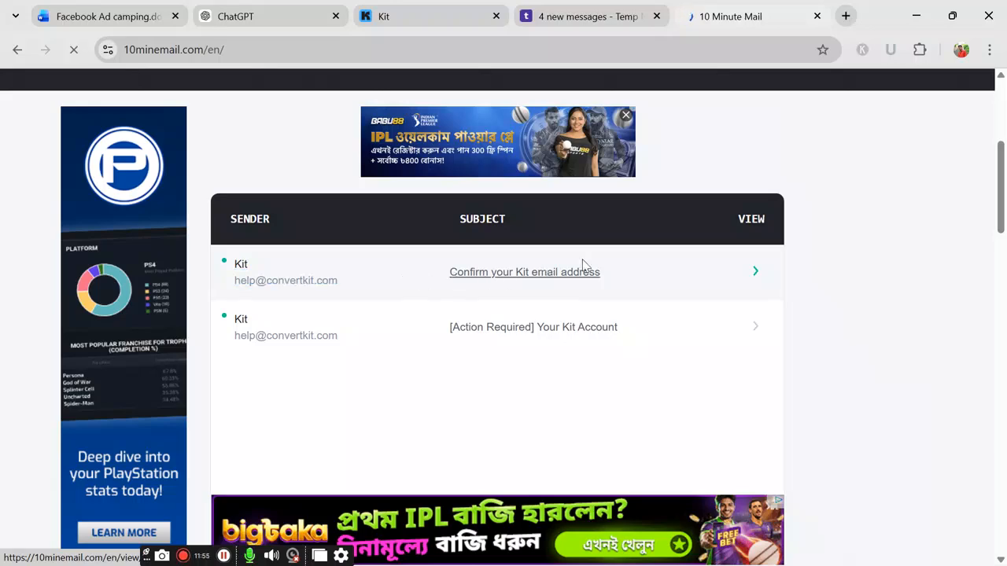
click(760, 274)
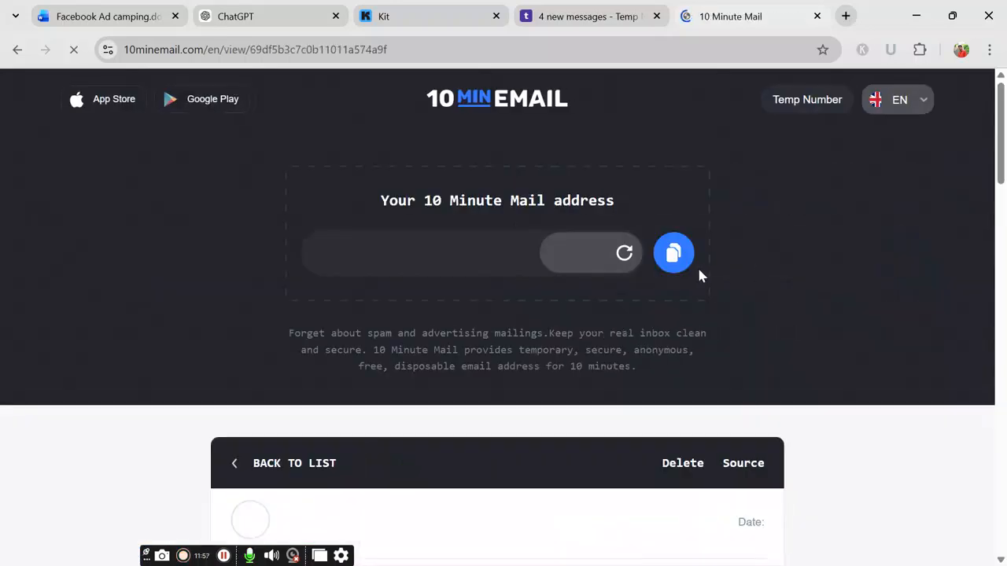
scroll(699, 275, down, 10)
scroll(472, 354, down, 2)
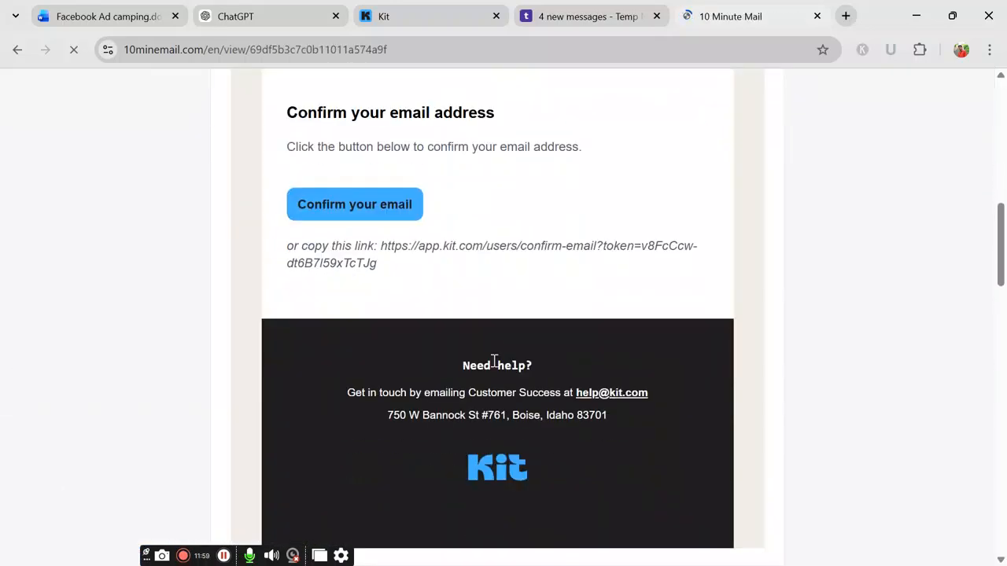
scroll(427, 231, up, 3)
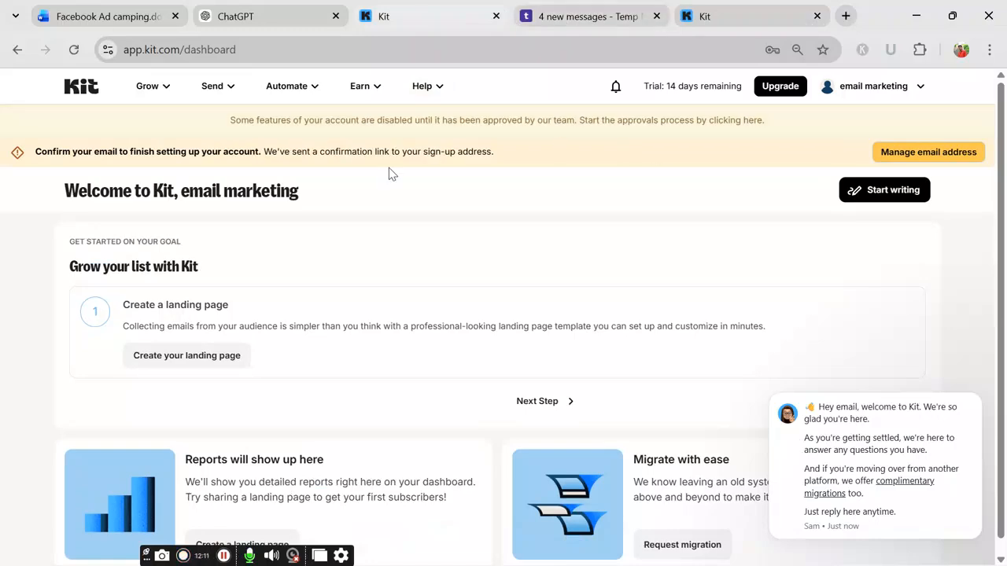
Step: Reload the Kit dashboard to clear the confirm-email notice and close the extra Kit and Temp Mail tabs
click(74, 50)
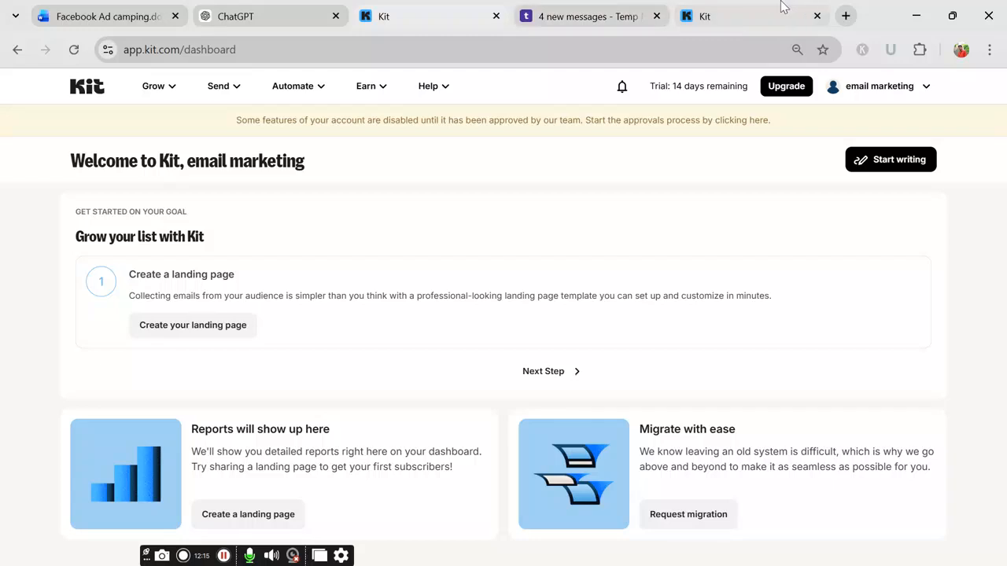
click(817, 15)
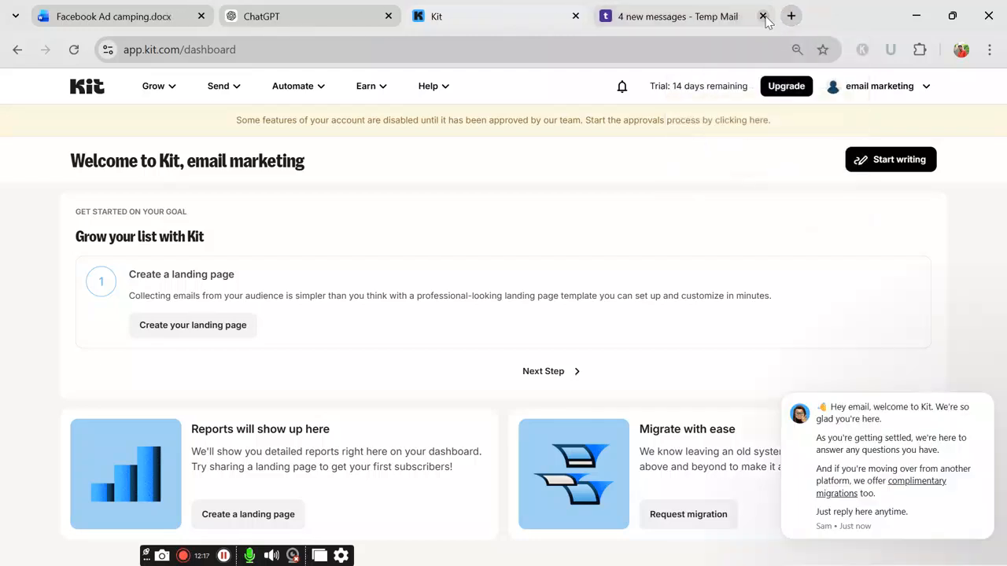
click(759, 16)
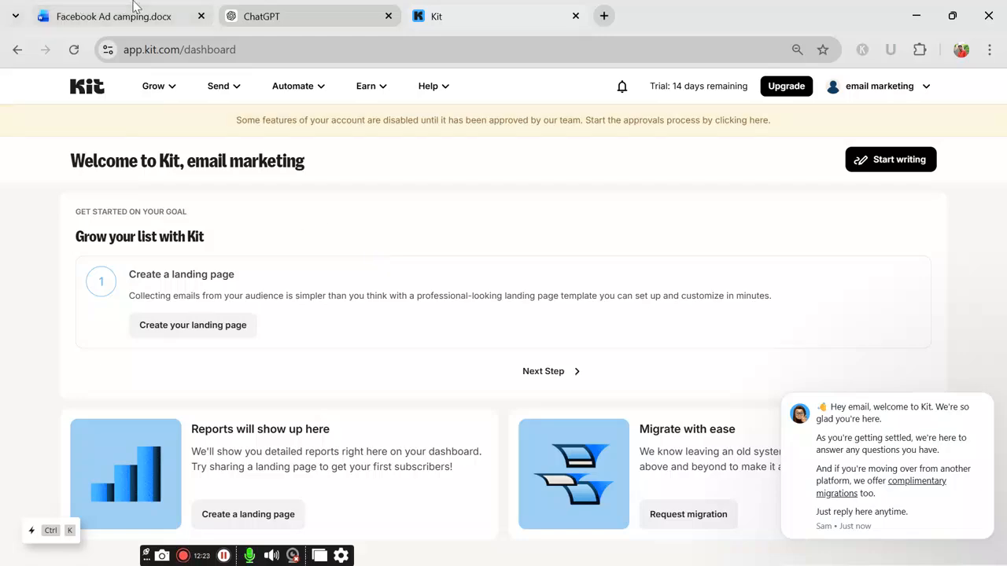
click(110, 15)
Step: Read task 8 on creating a landing page with a lead capture form, then return to Kit
scroll(354, 315, up, 2)
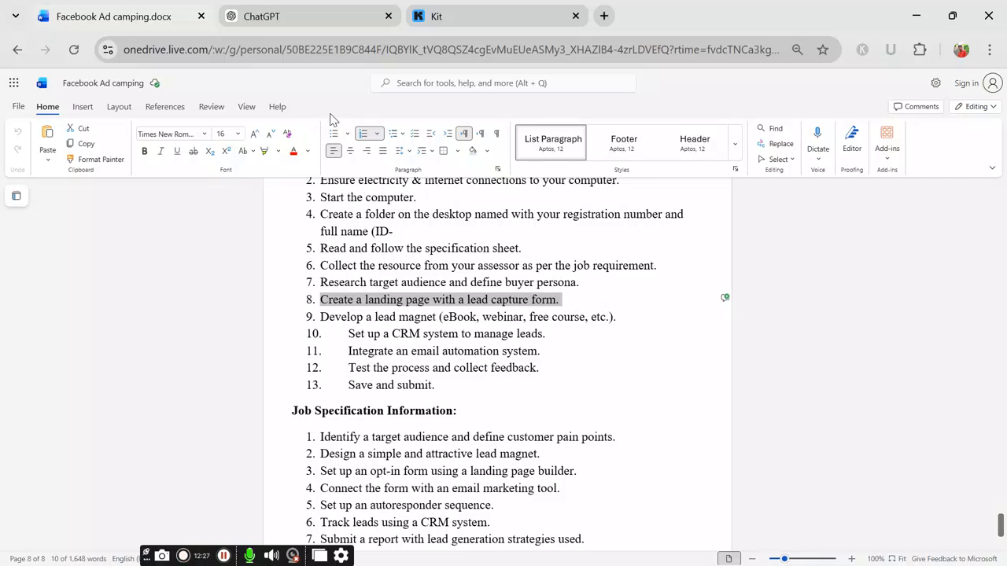
mouse_move(374, 22)
click(466, 17)
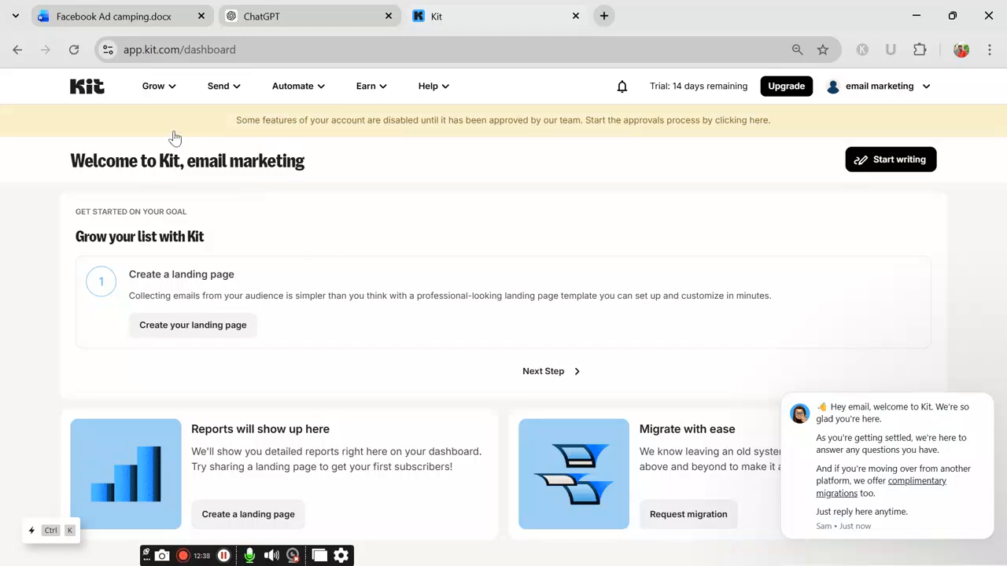
Step: Open Subscribers from the Grow menu and choose to add one subscriber
click(156, 87)
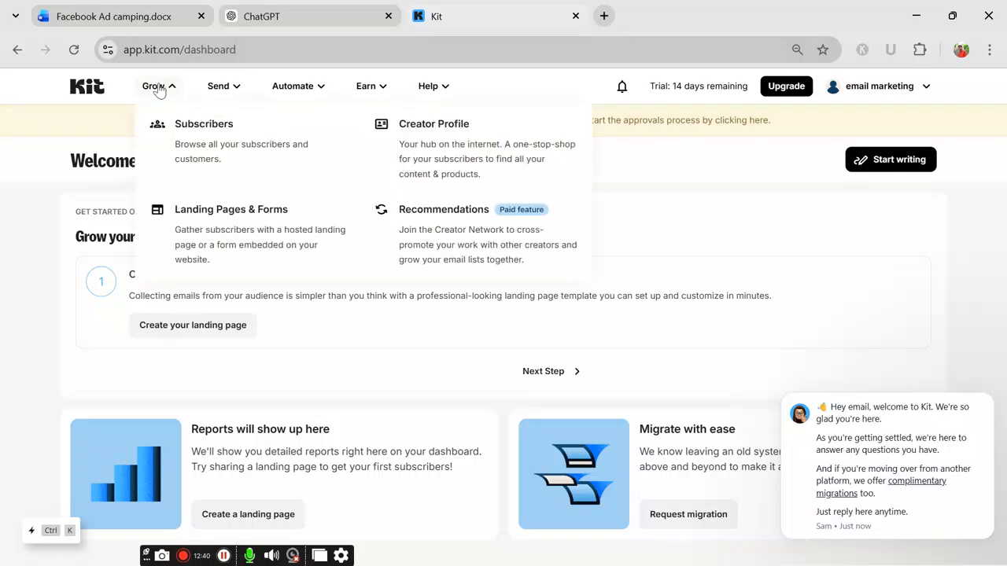
click(197, 157)
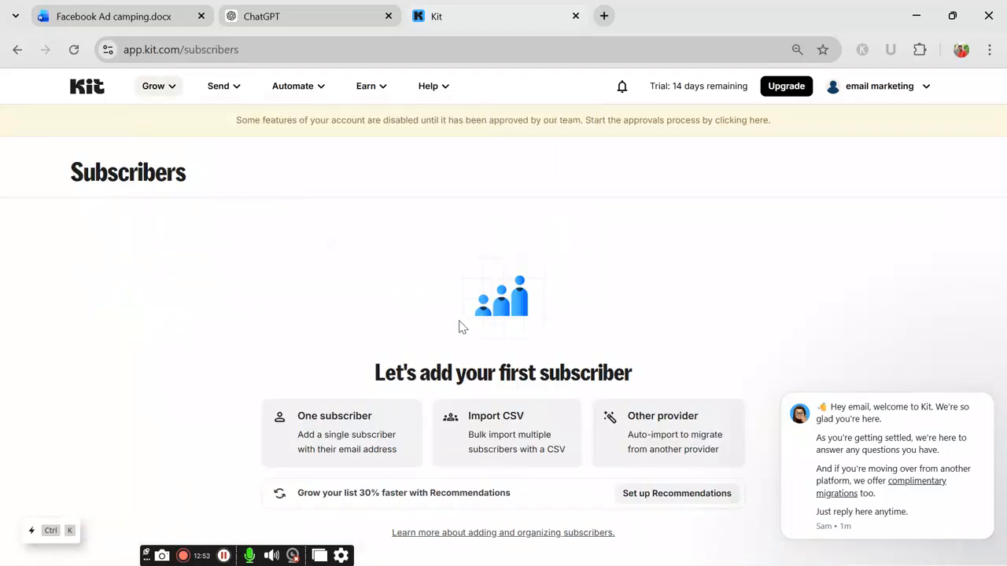
click(359, 426)
Step: Add a single test subscriber by entering a first name and an e-mail address
click(381, 324)
text(klfdefh)
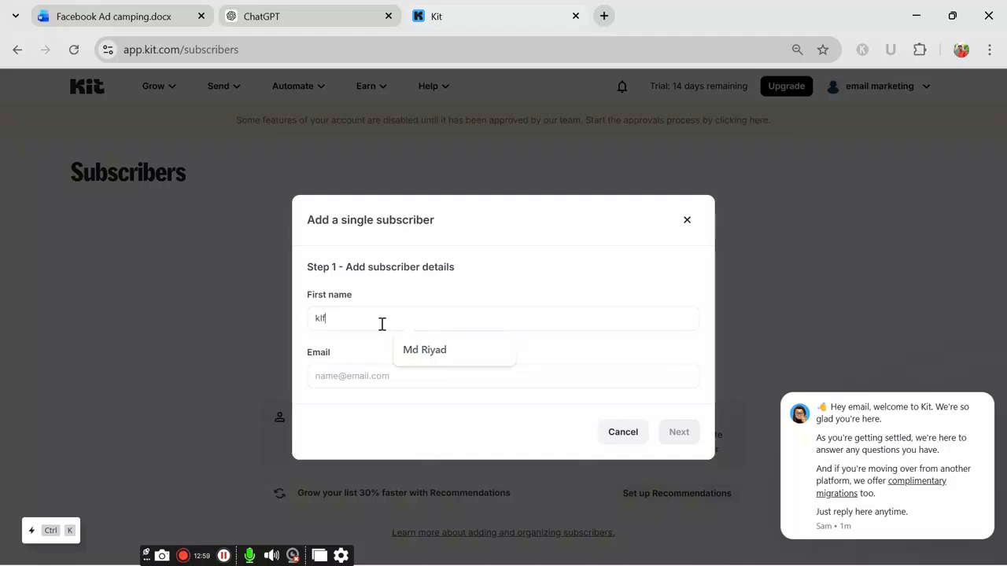
click(364, 376)
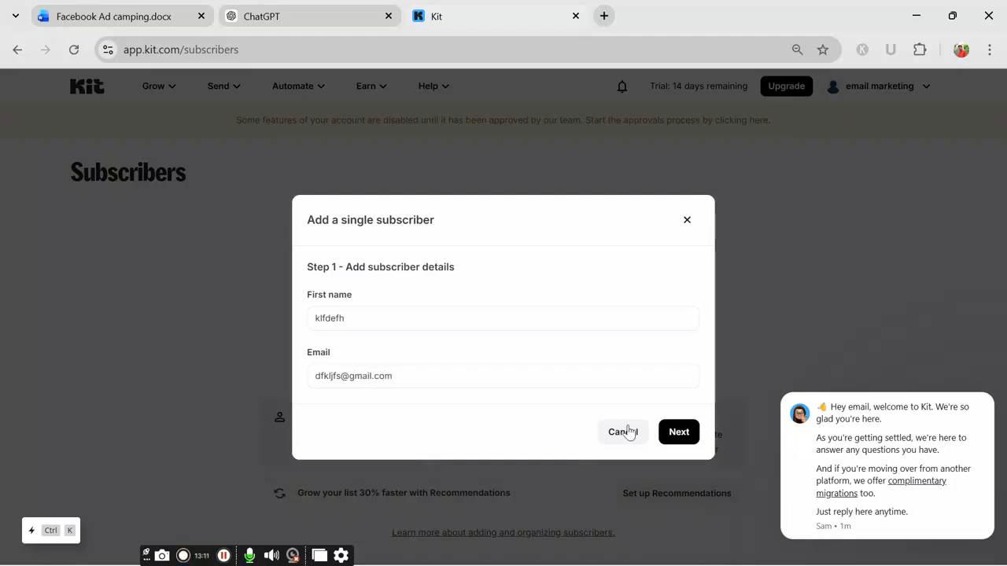
click(687, 433)
click(689, 476)
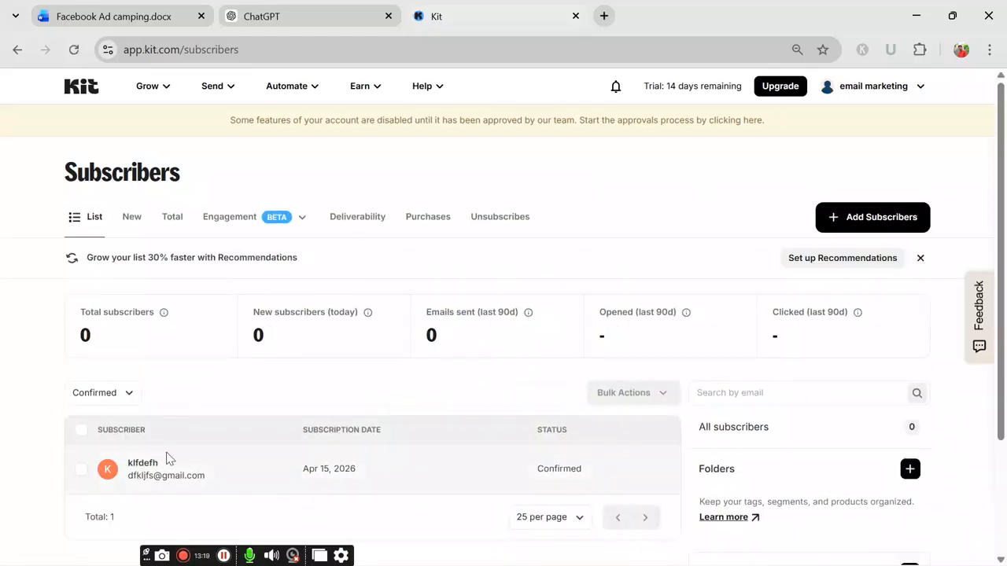
Step: Scroll through the Subscribers list to check the new confirmed subscriber
scroll(114, 362, down, 2)
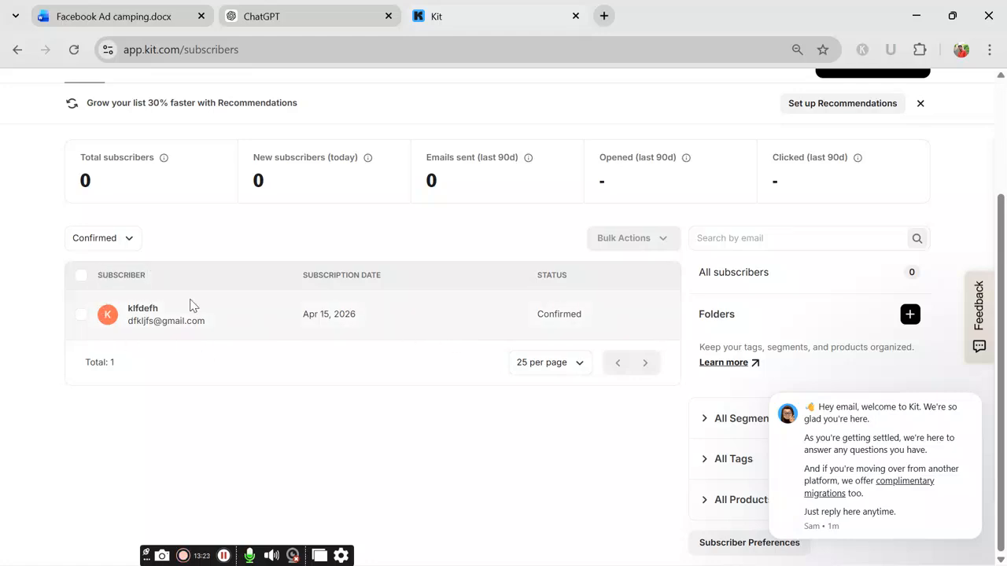
scroll(154, 419, up, 2)
scroll(201, 352, down, 1)
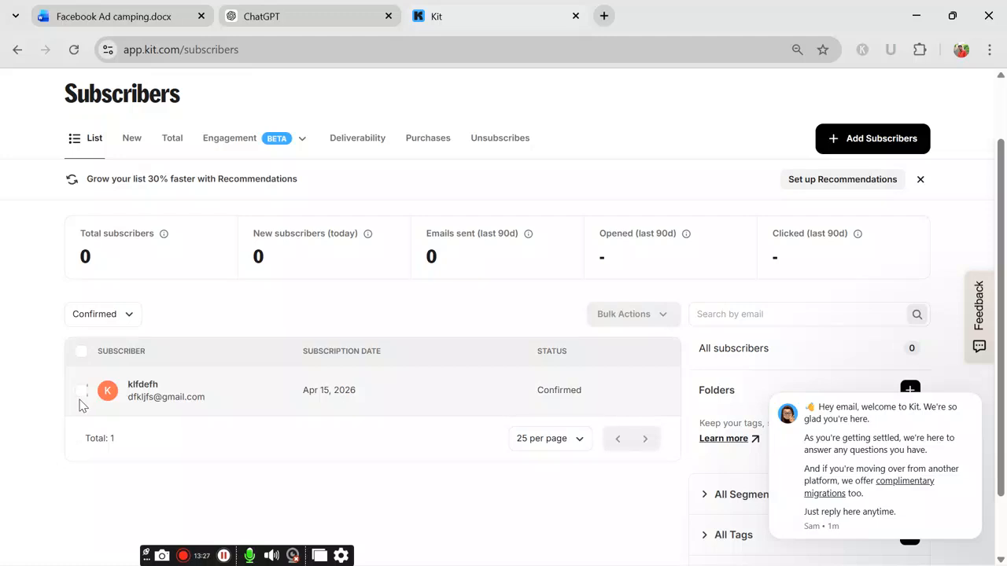
scroll(215, 400, up, 1)
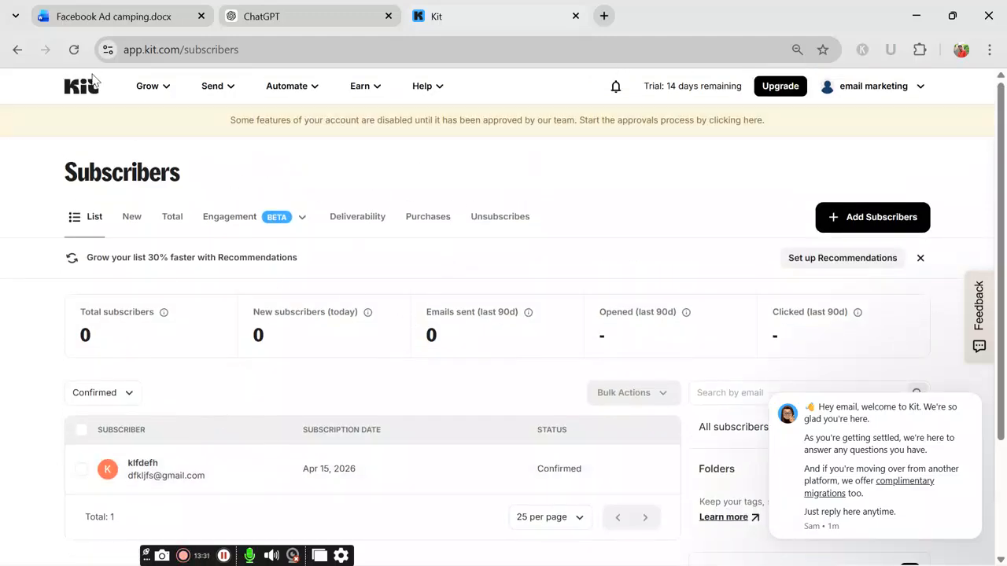
scroll(275, 334, down, 1)
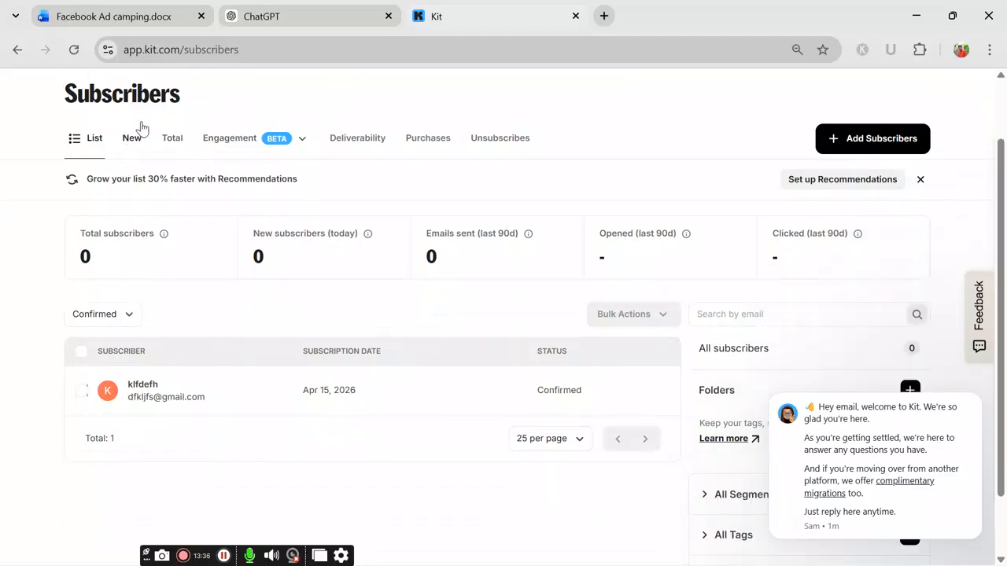
scroll(131, 135, up, 1)
click(153, 88)
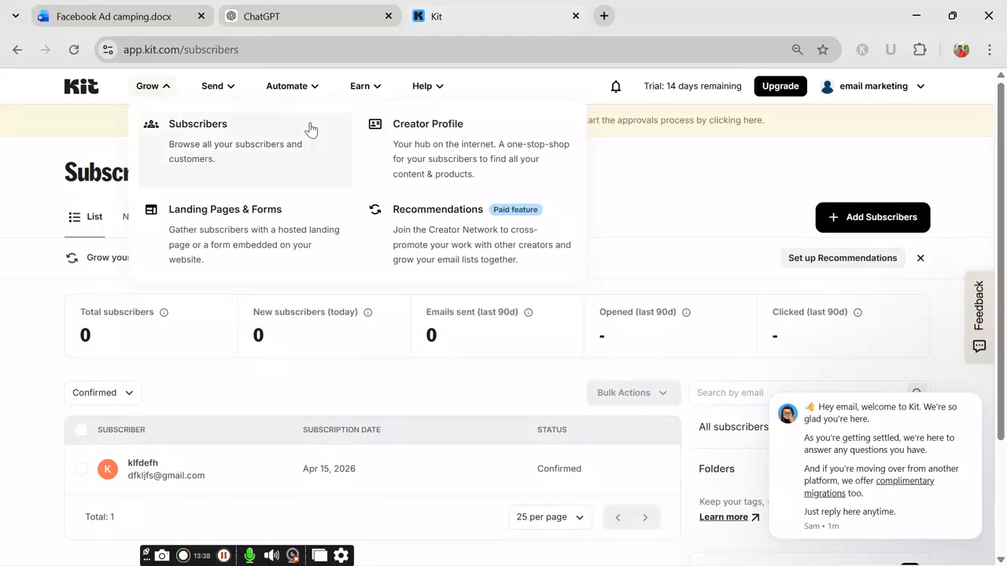
Step: Create a new landing page from Kit's forms area and browse templates like Hyde and Cedar
click(229, 230)
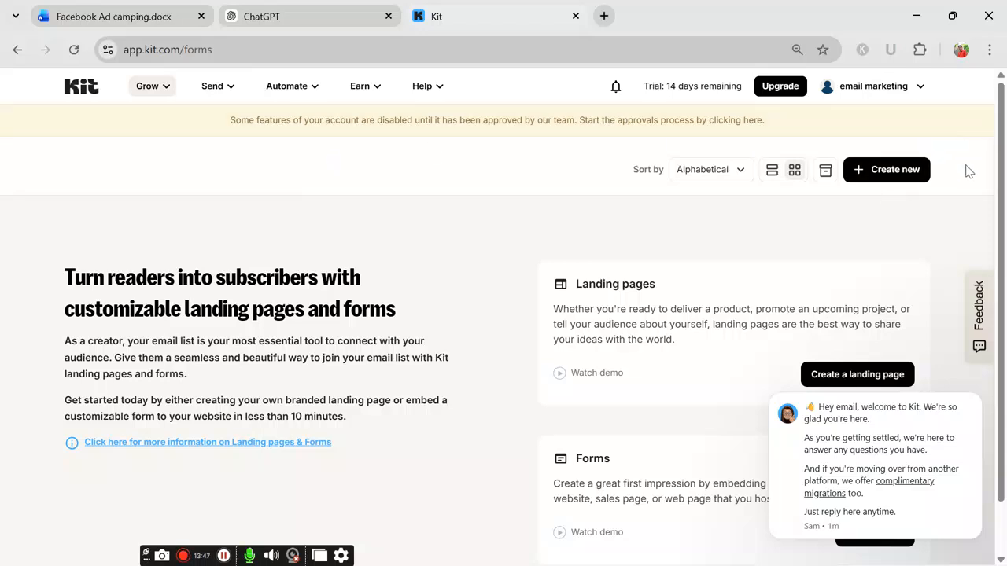
scroll(541, 326, down, 1)
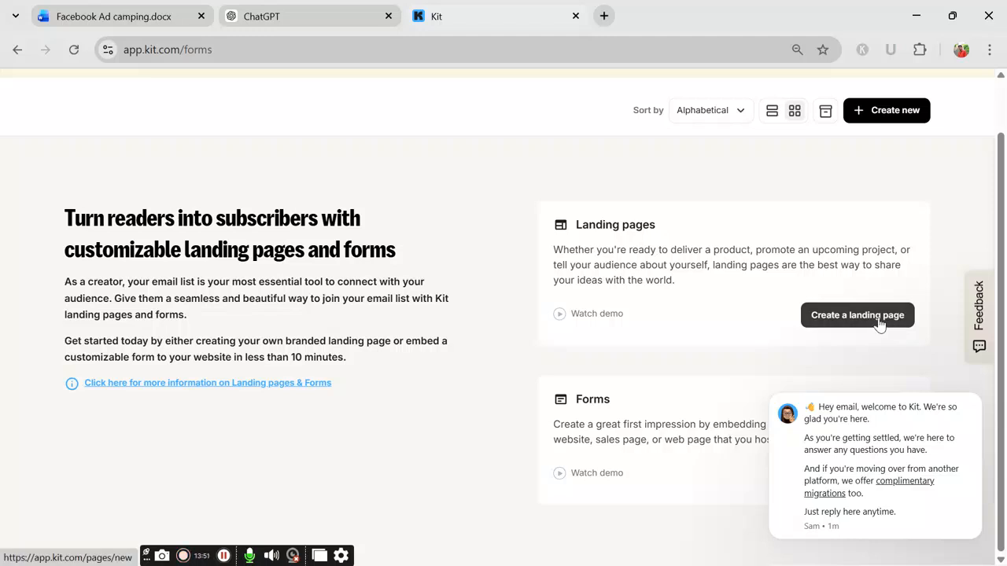
click(846, 318)
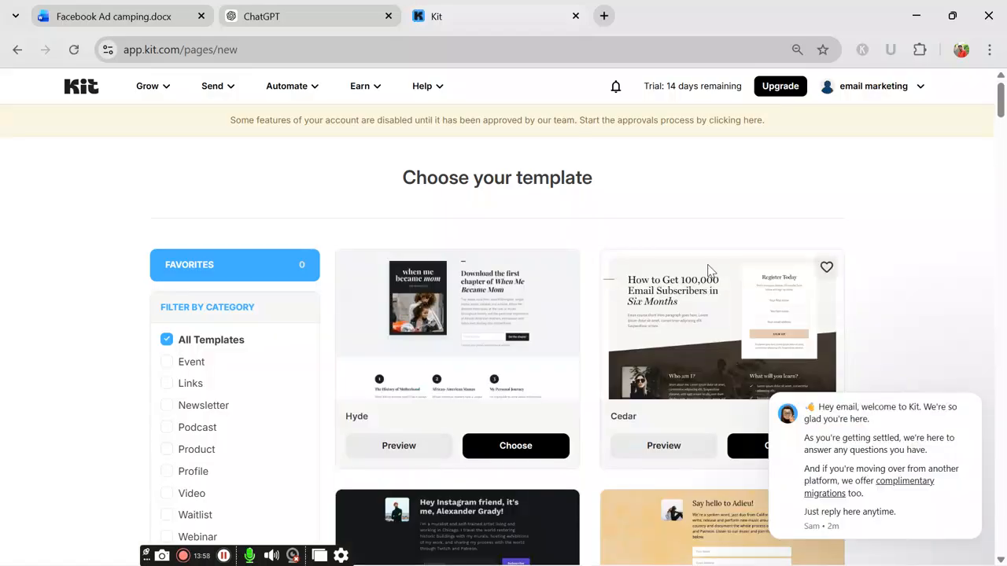
scroll(330, 292, down, 3)
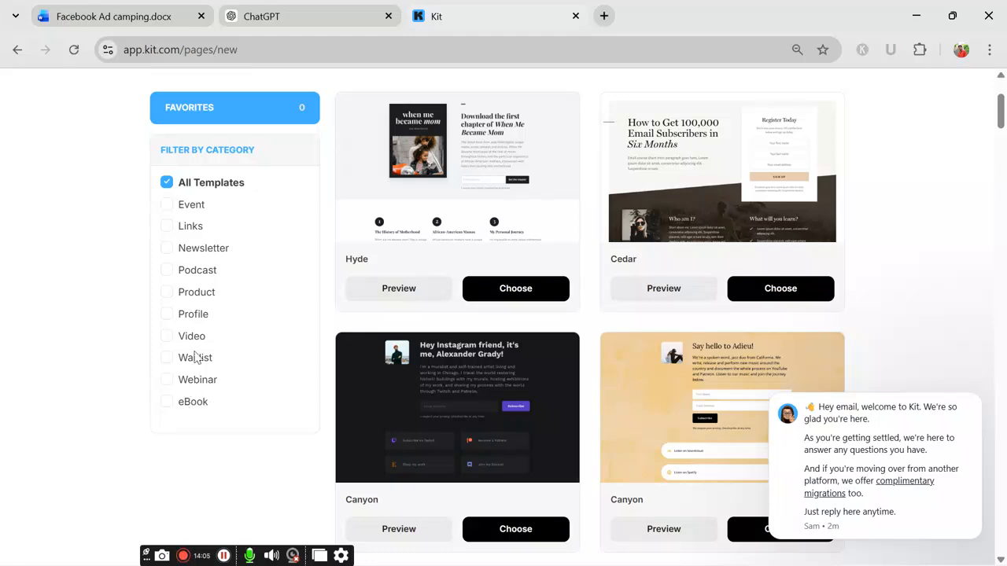
click(130, 17)
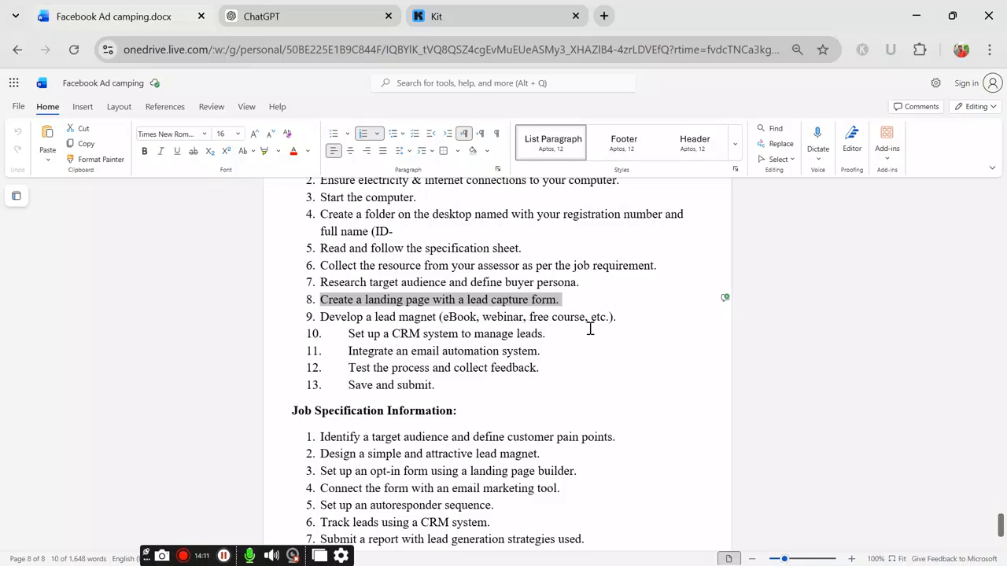
click(442, 7)
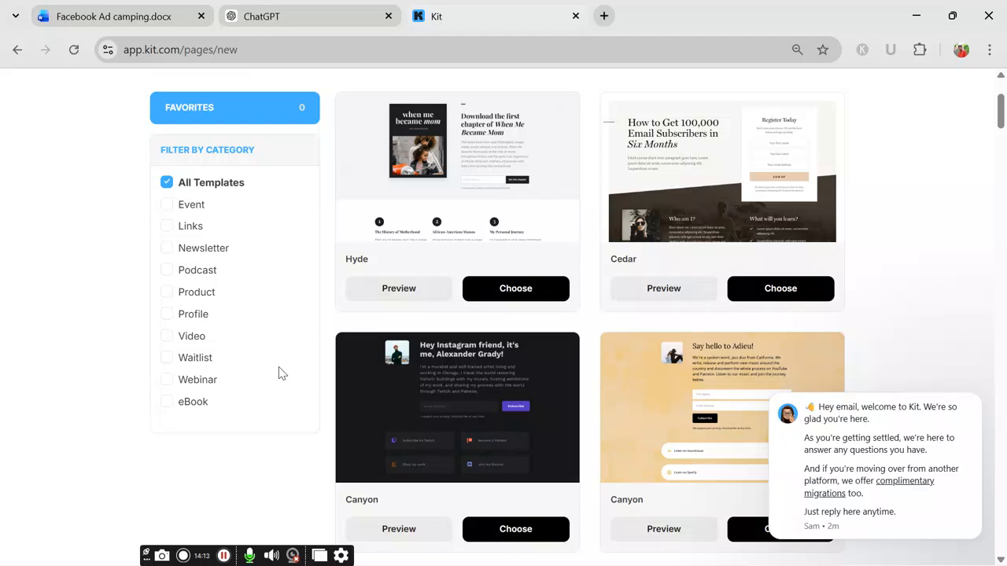
Step: Filter the templates by the eBook category and build the page from the Parnell template
click(171, 403)
scroll(464, 286, down, 4)
scroll(382, 389, down, 3)
scroll(480, 283, up, 8)
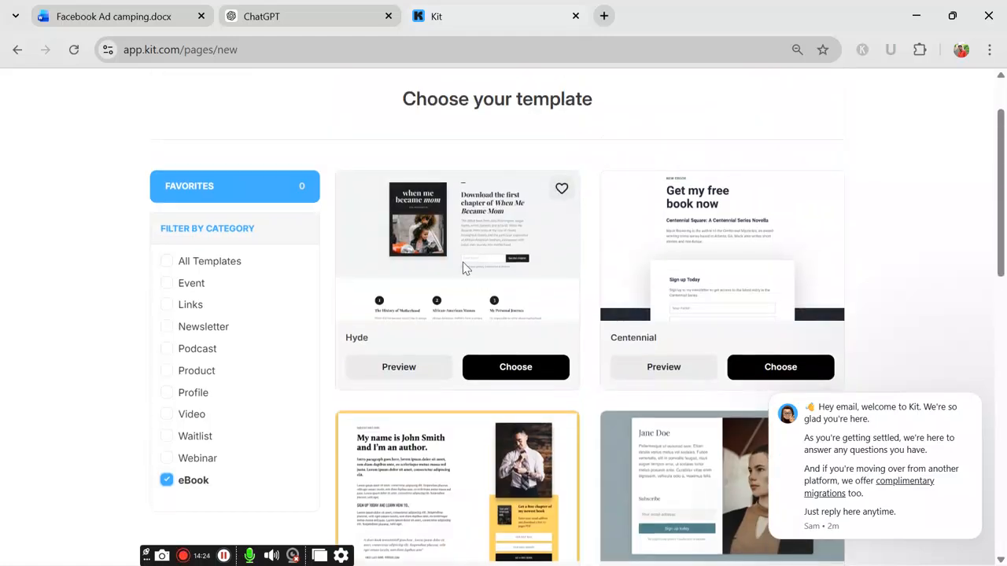
scroll(580, 353, down, 7)
scroll(589, 338, down, 2)
scroll(478, 337, down, 2)
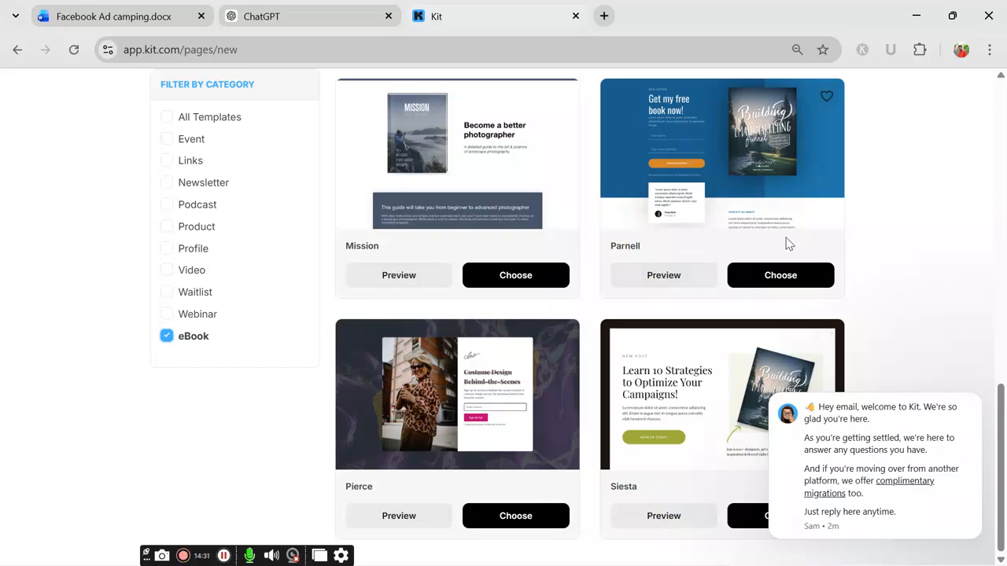
scroll(758, 265, up, 2)
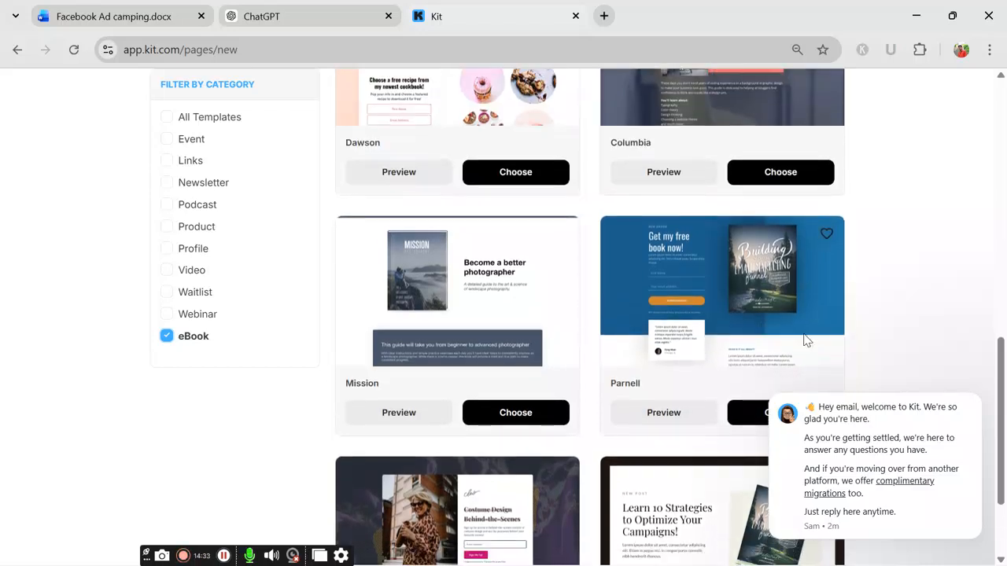
scroll(806, 340, down, 1)
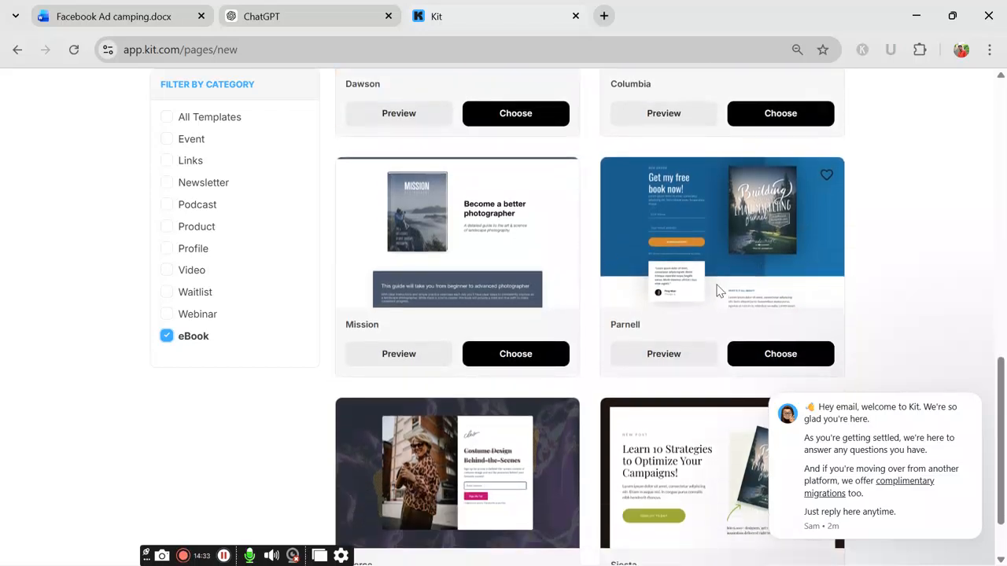
click(780, 354)
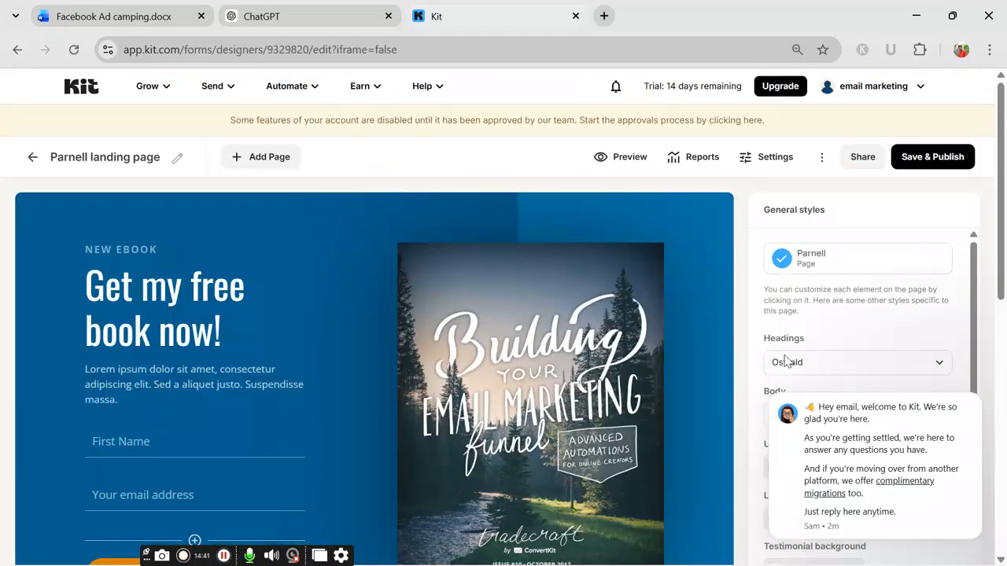
Step: Review the Parnell page and highlight the NEW EBOOK preheader and 'Get my free book now!' headline
scroll(519, 311, down, 3)
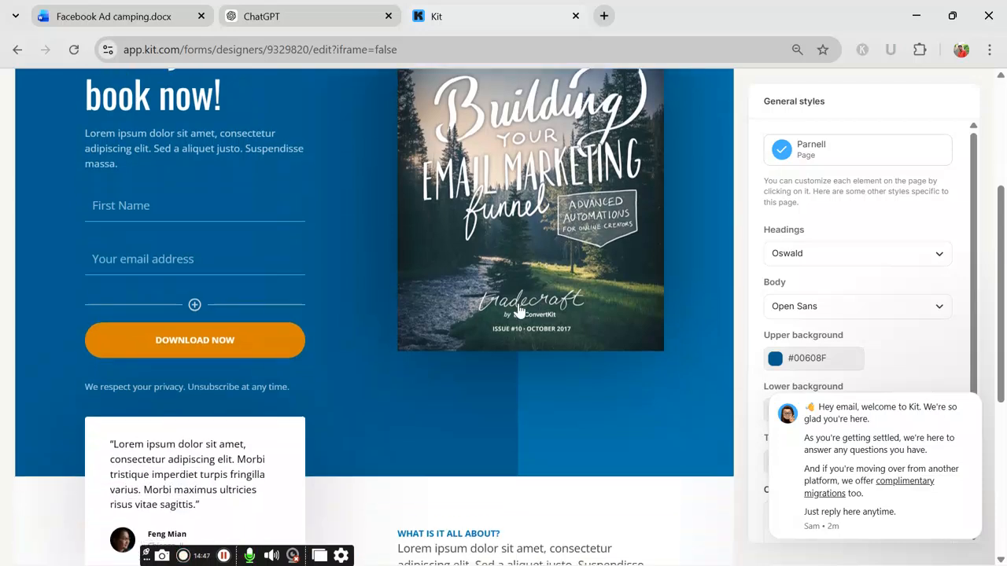
scroll(233, 365, up, 3)
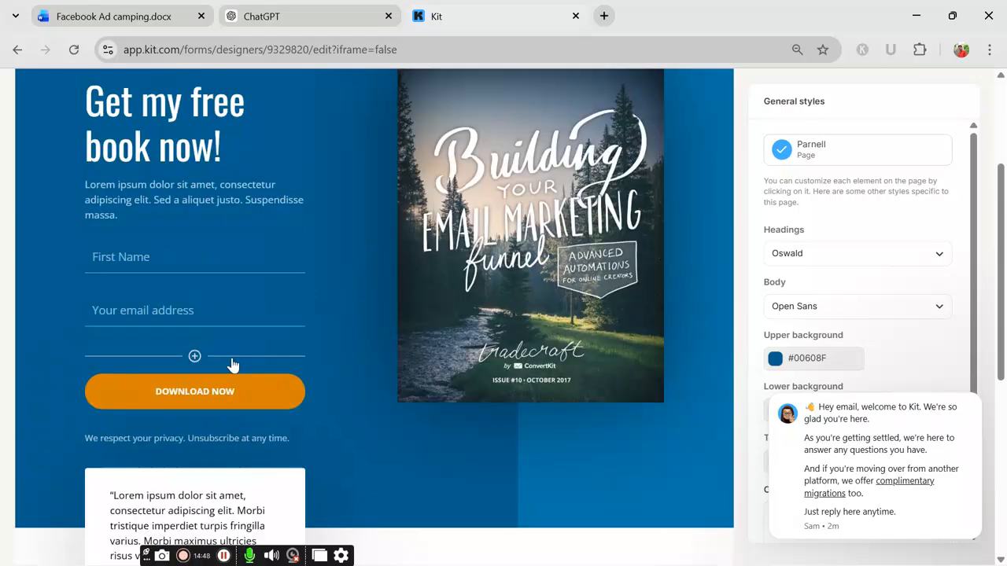
scroll(512, 291, down, 2)
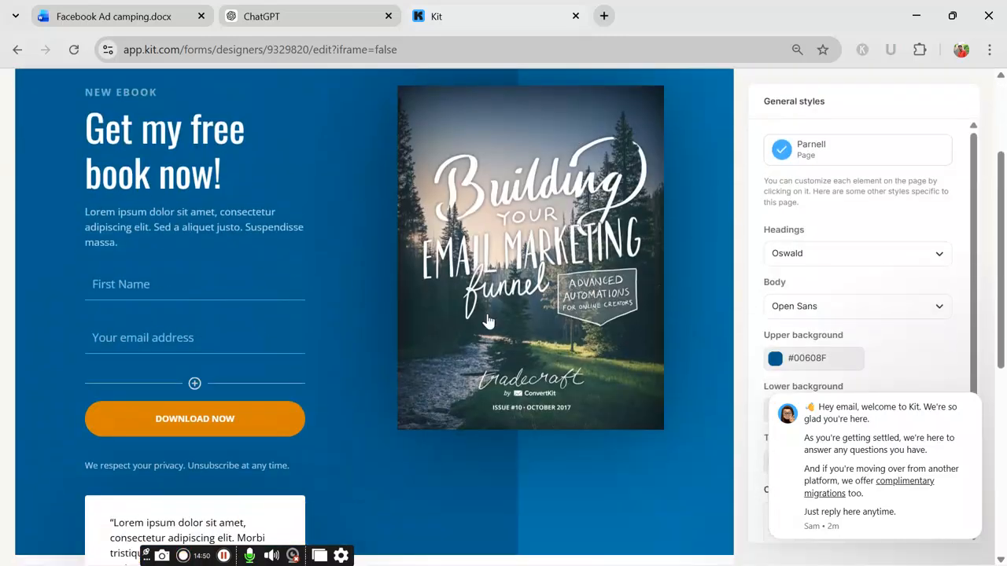
scroll(574, 385, up, 2)
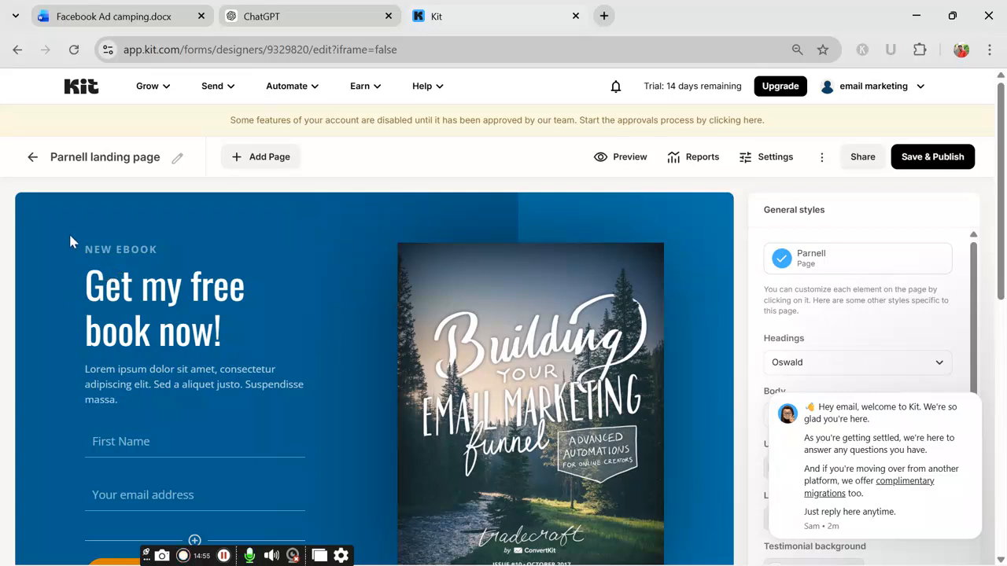
click(101, 248)
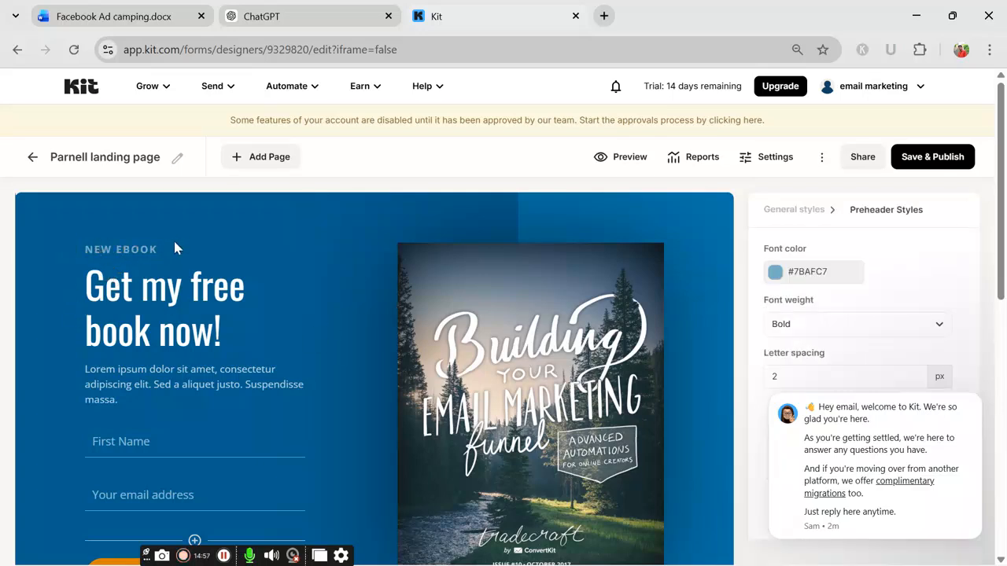
drag(163, 248, 83, 249)
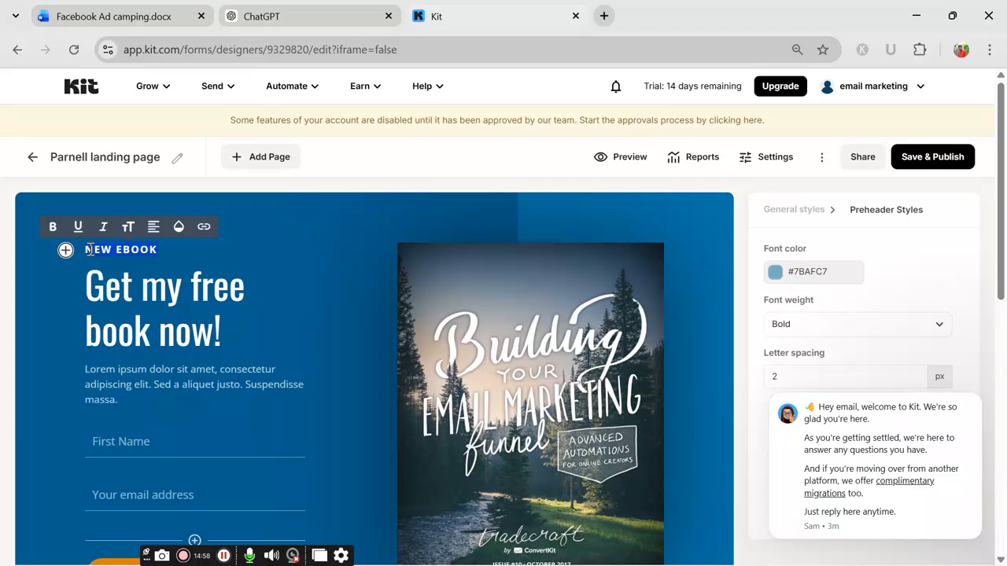
scroll(197, 275, down, 1)
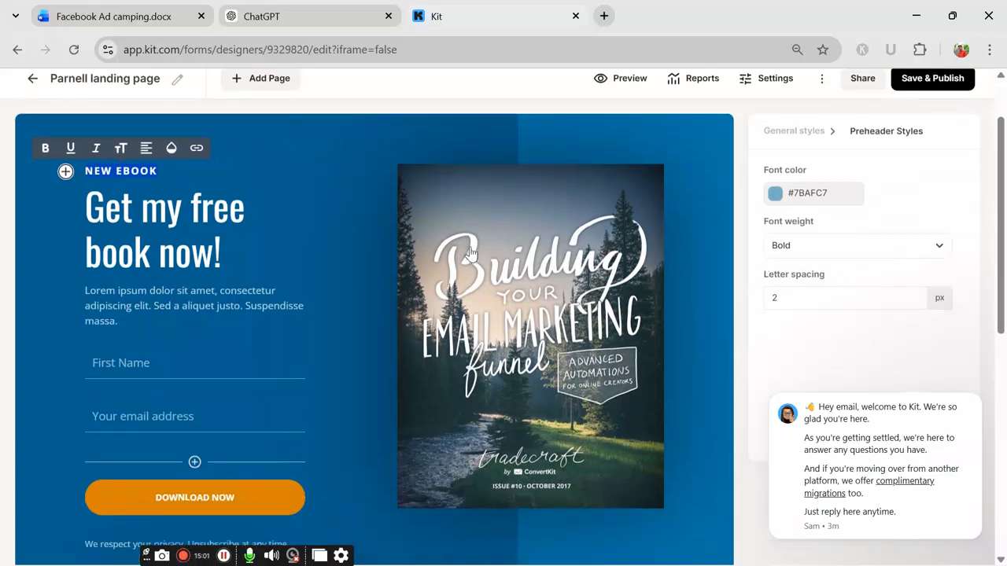
click(87, 206)
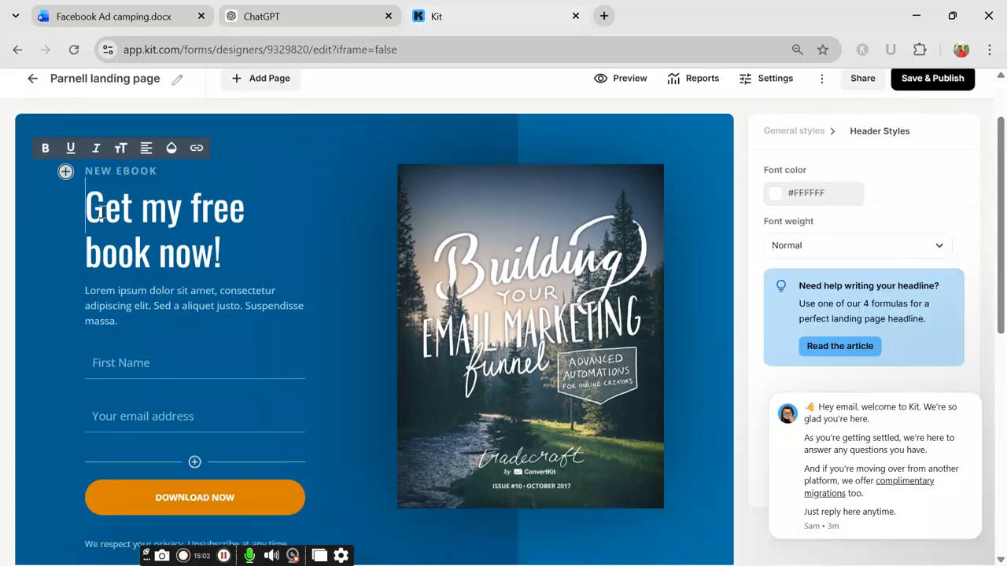
drag(86, 206, 235, 259)
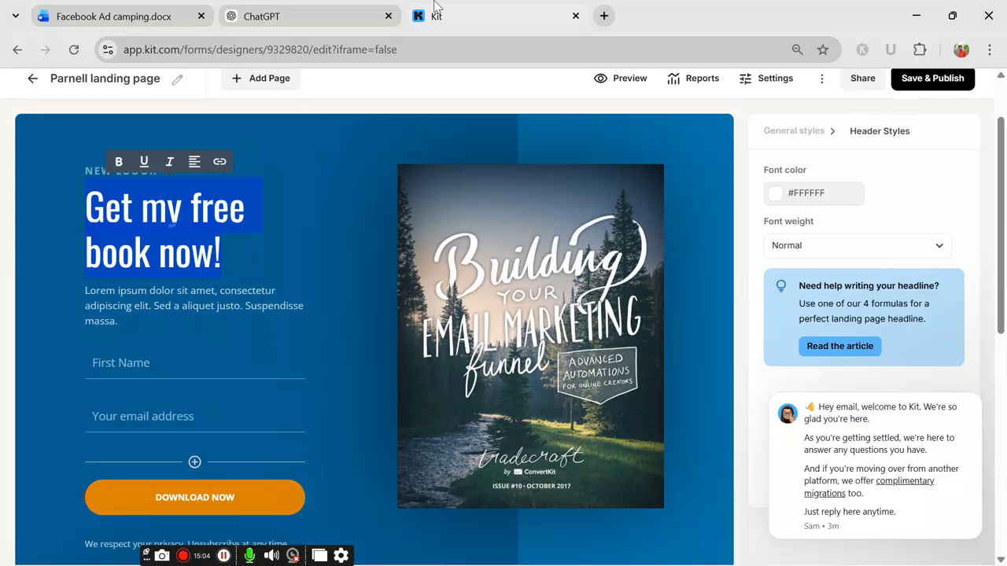
Step: Ask ChatGPT for email marketing ebook titles and copy 'Email Marketing That Actually Sells'
click(301, 19)
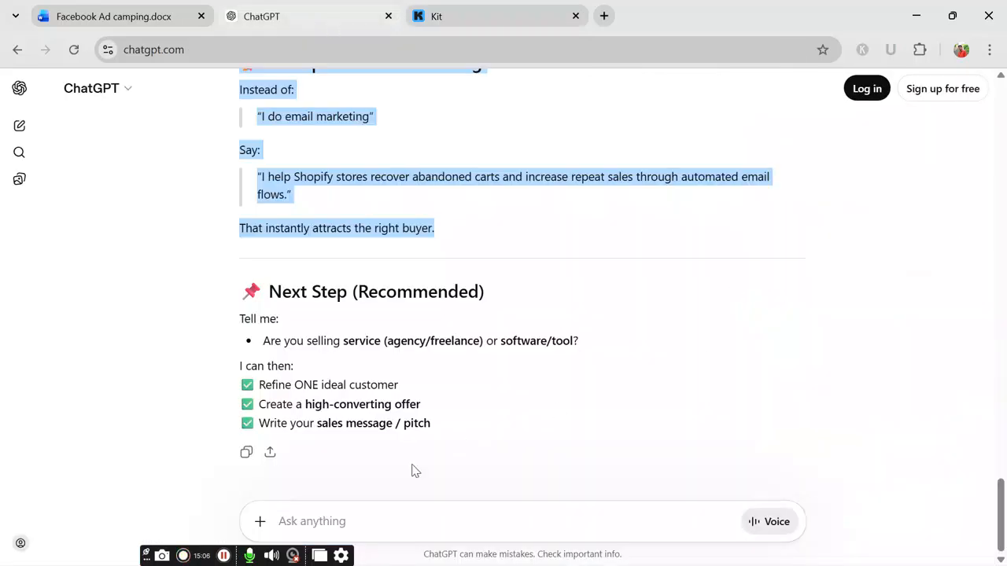
click(352, 521)
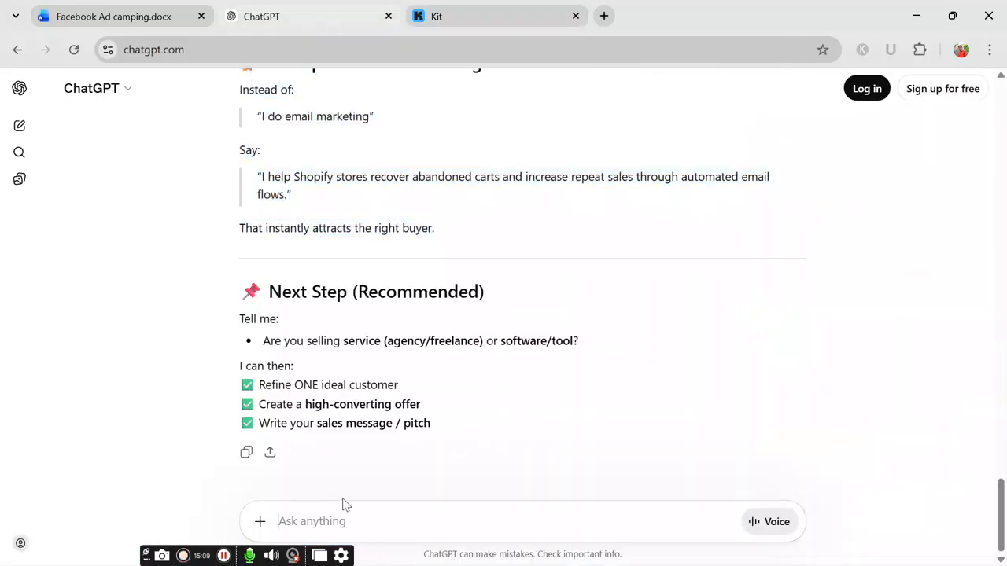
text(ti)
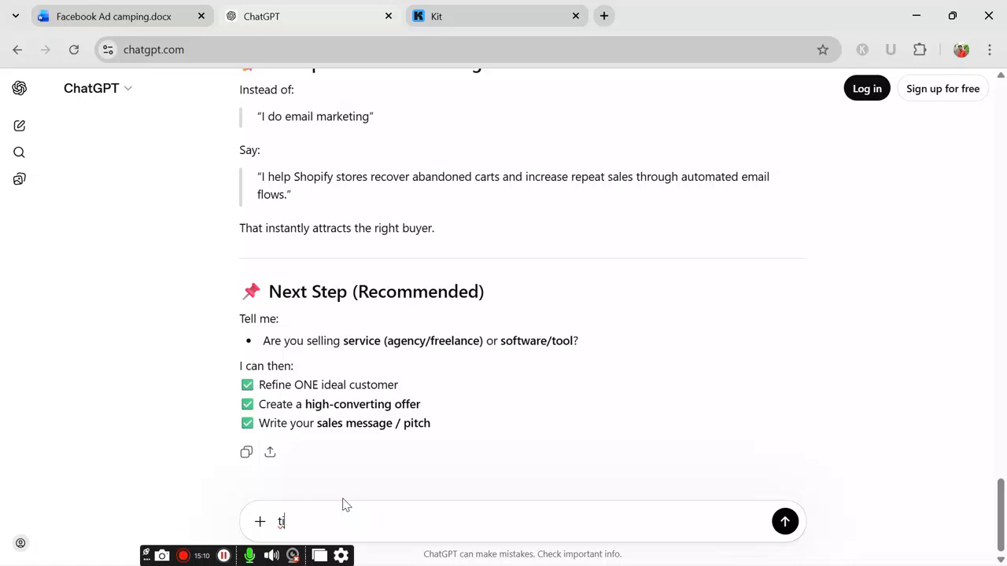
key(BackSpace)
key(BackSpace)
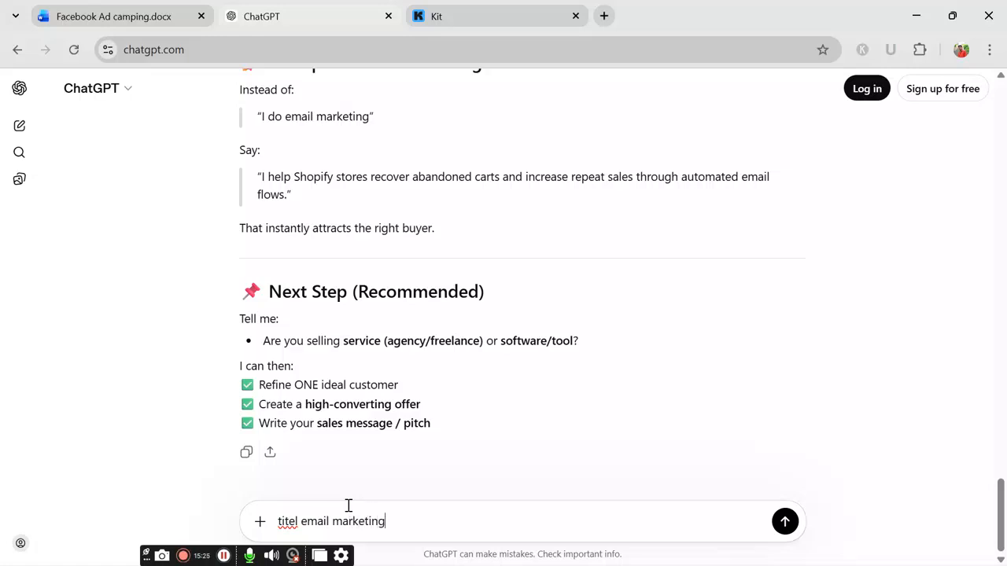
text(k)
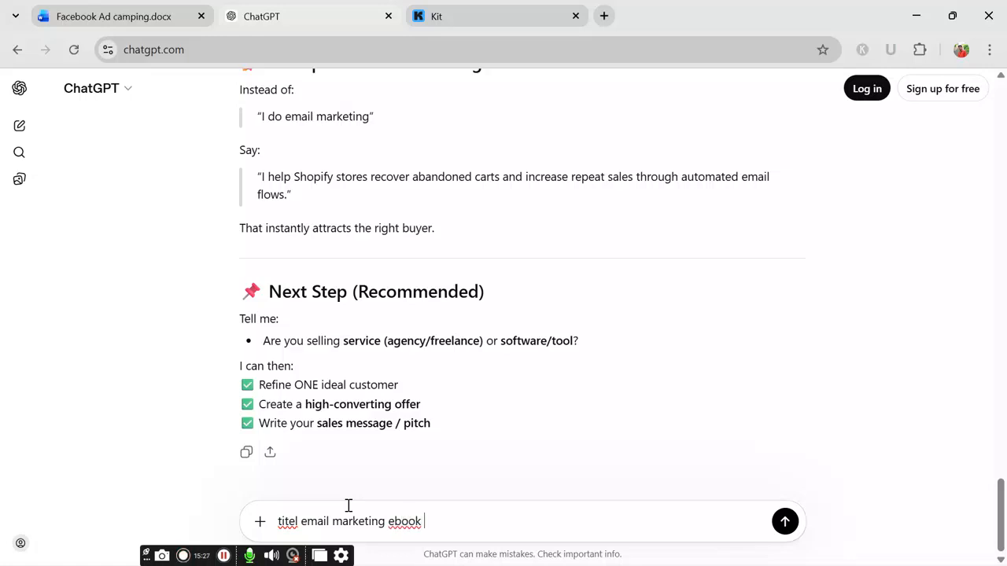
click(779, 517)
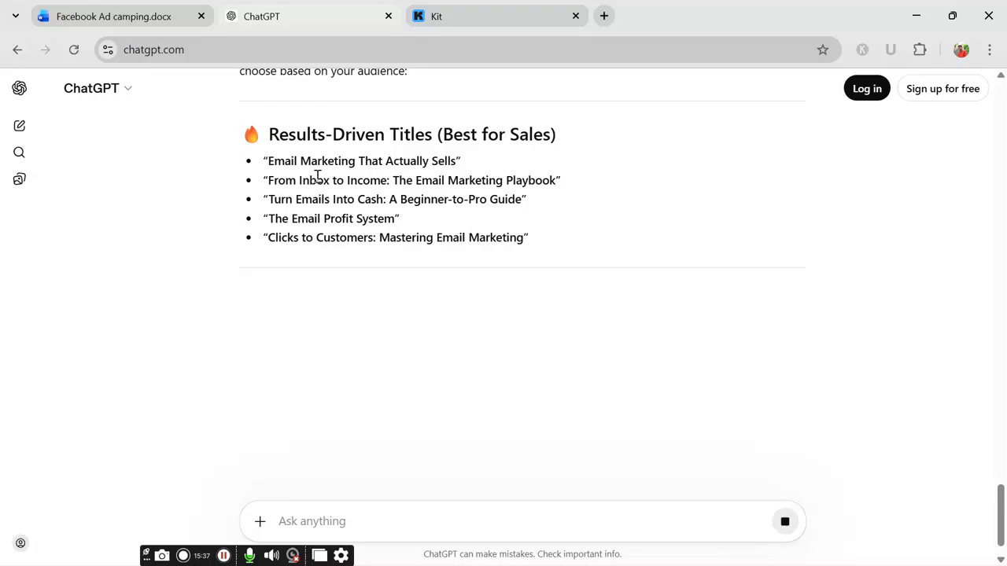
drag(268, 159, 463, 161)
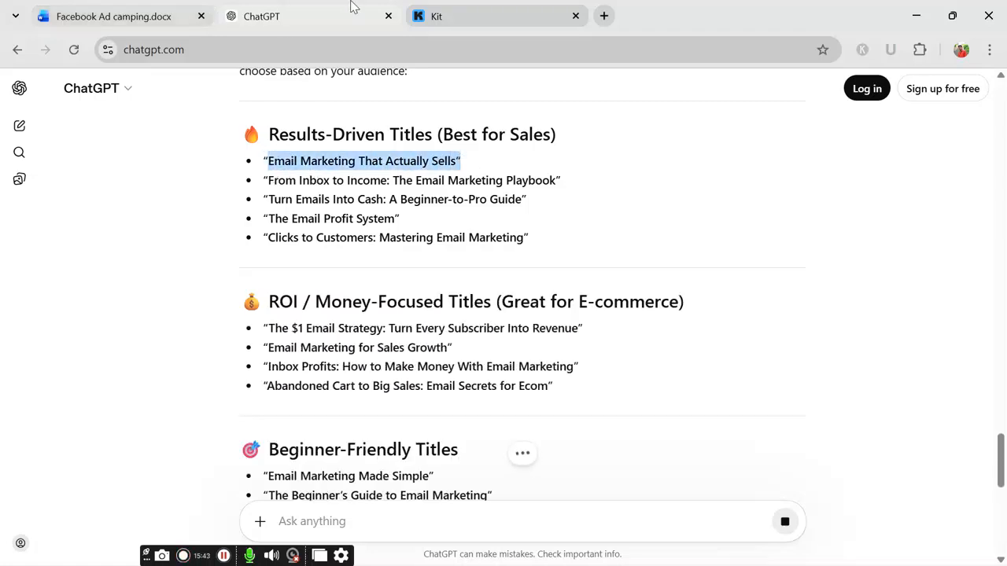
click(461, 12)
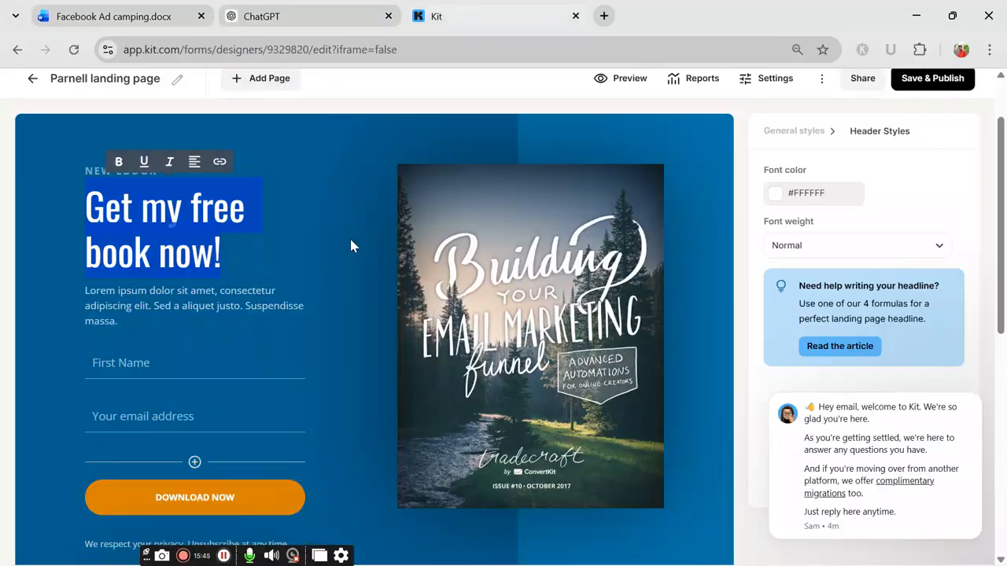
Step: Replace the headline with 'Email Marketing That Actually Sells', removing the stray closing quote
click(320, 168)
click(129, 231)
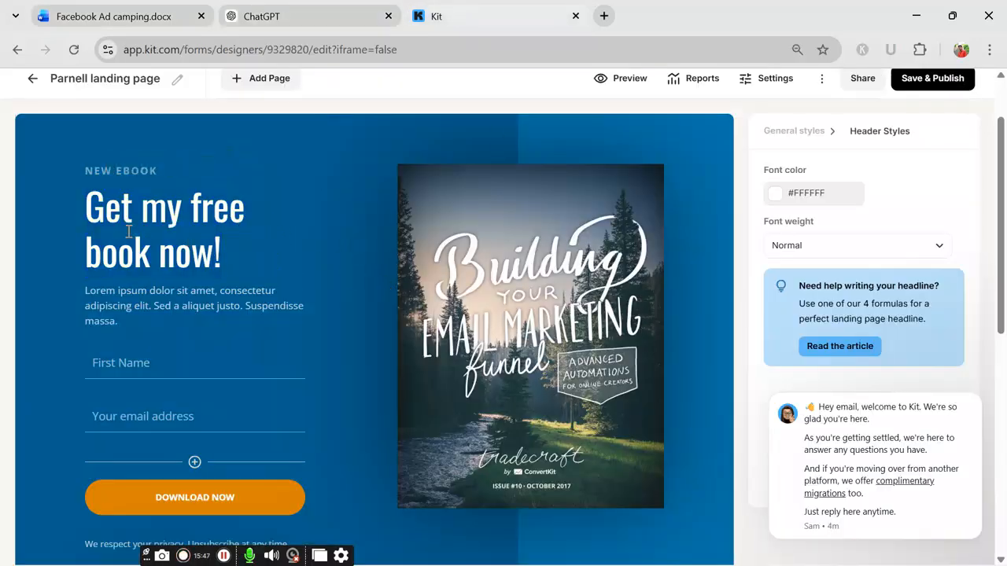
click(248, 256)
key(BackSpace)
key(BackSpace)
key(BackSpace)
key(BackSpace)
key(BackSpace)
key(BackSpace)
key(BackSpace)
key(BackSpace)
key(BackSpace)
key(BackSpace)
key(BackSpace)
key(BackSpace)
key(BackSpace)
key(BackSpace)
key(BackSpace)
key(BackSpace)
key(BackSpace)
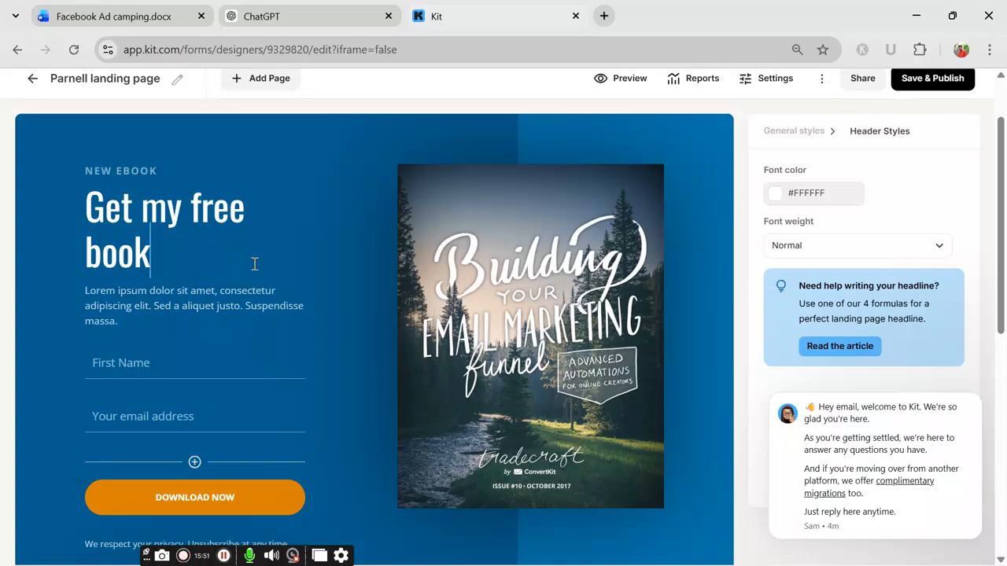
key(BackSpace)
key(BackSpace)
key(BackSpace)
key(BackSpace)
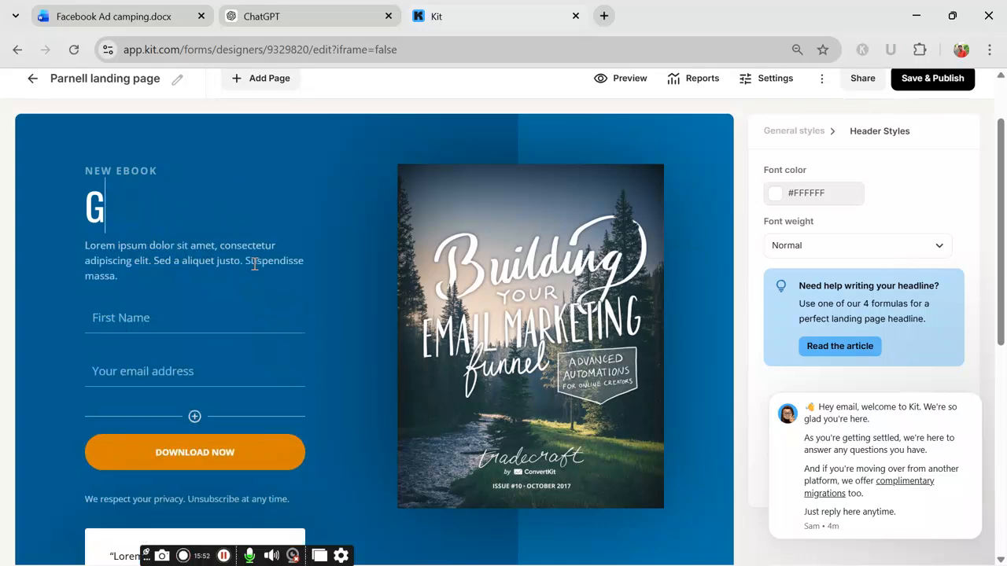
text(Email Marketing That Actually Sells")
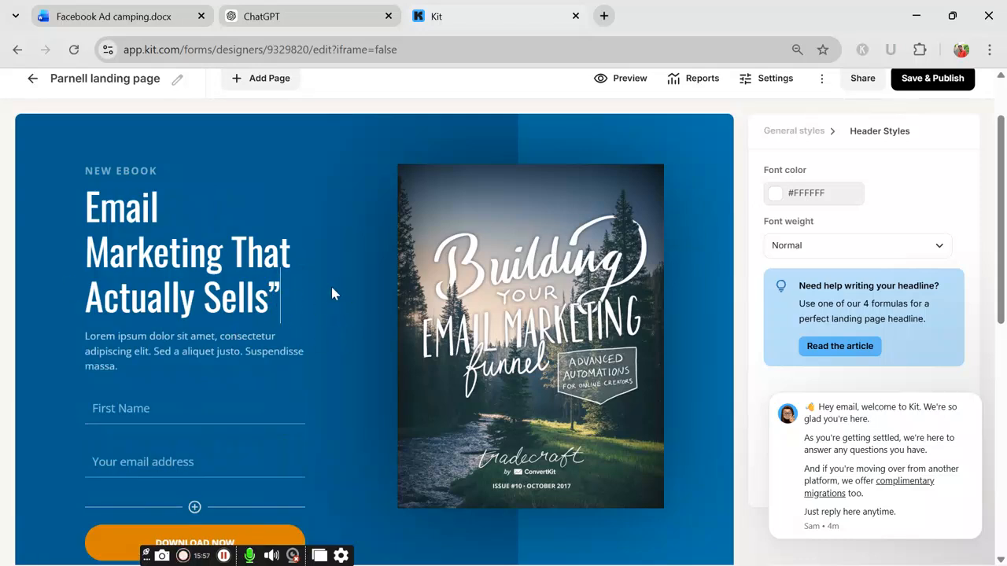
key(BackSpace)
Step: Select the Lorem ipsum placeholder paragraph below the headline
scroll(203, 393, down, 1)
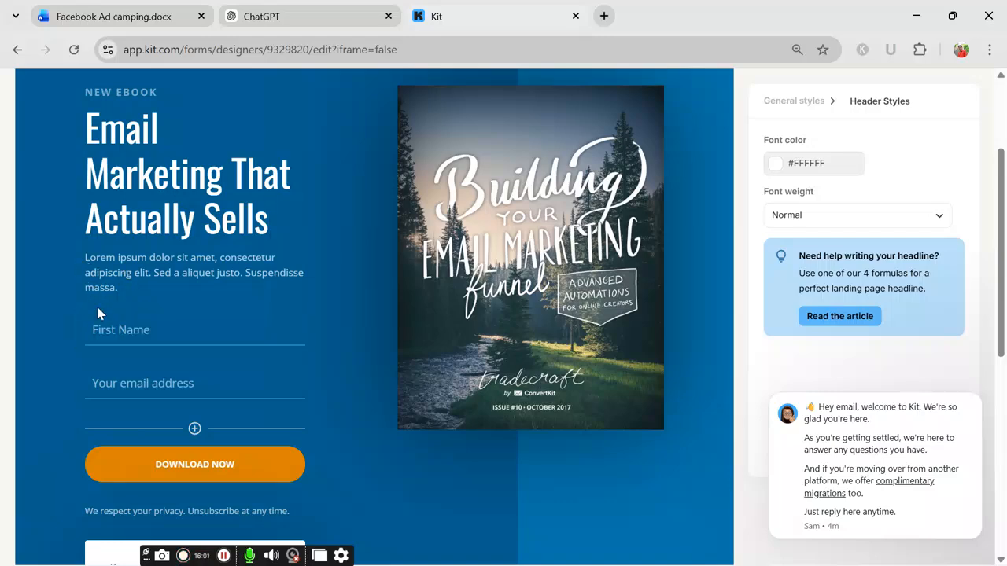
click(101, 257)
drag(88, 257, 206, 272)
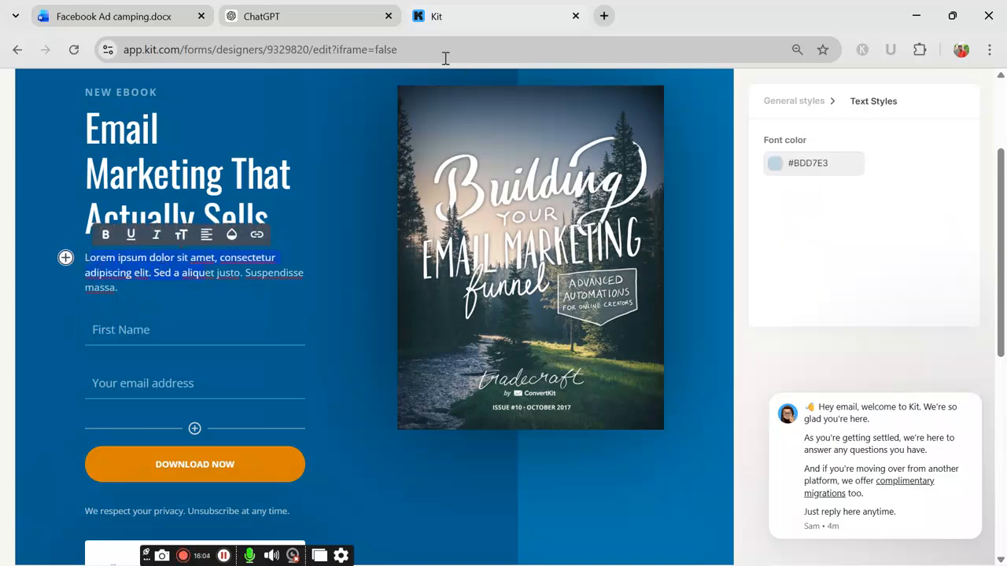
Step: Ask ChatGPT 'subtitel' and copy the first subtitle, 'Build Your List, Engage Your Audience, and Turn Emails Into Consistent Revenue'
click(265, 16)
scroll(440, 504, down, 3)
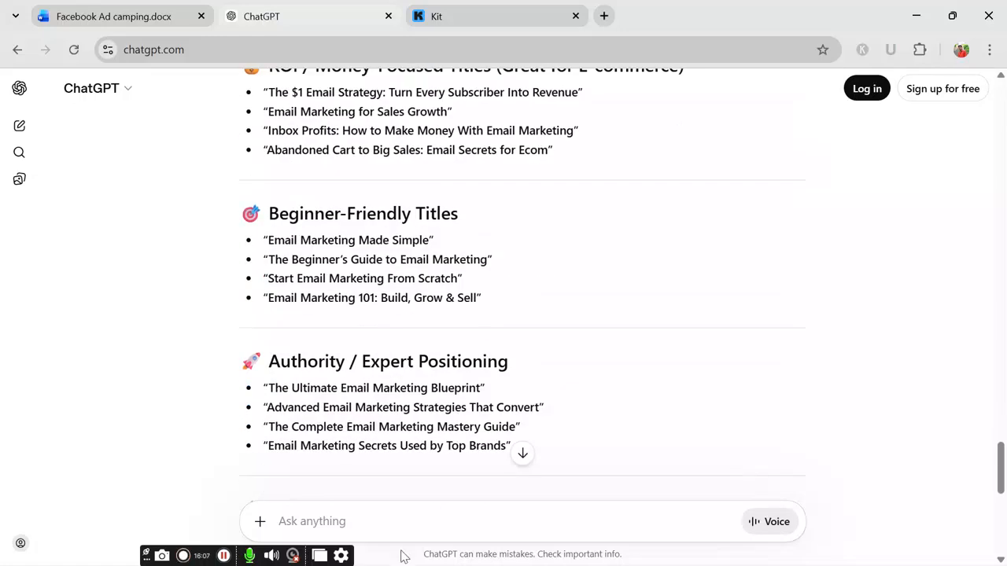
click(394, 532)
text(s)
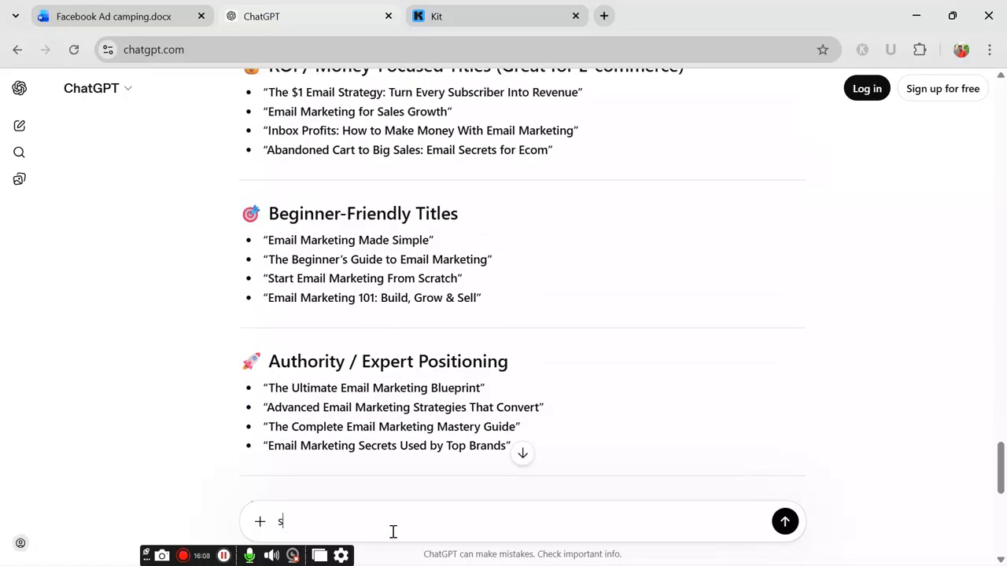
text(ubtitel)
key(Return)
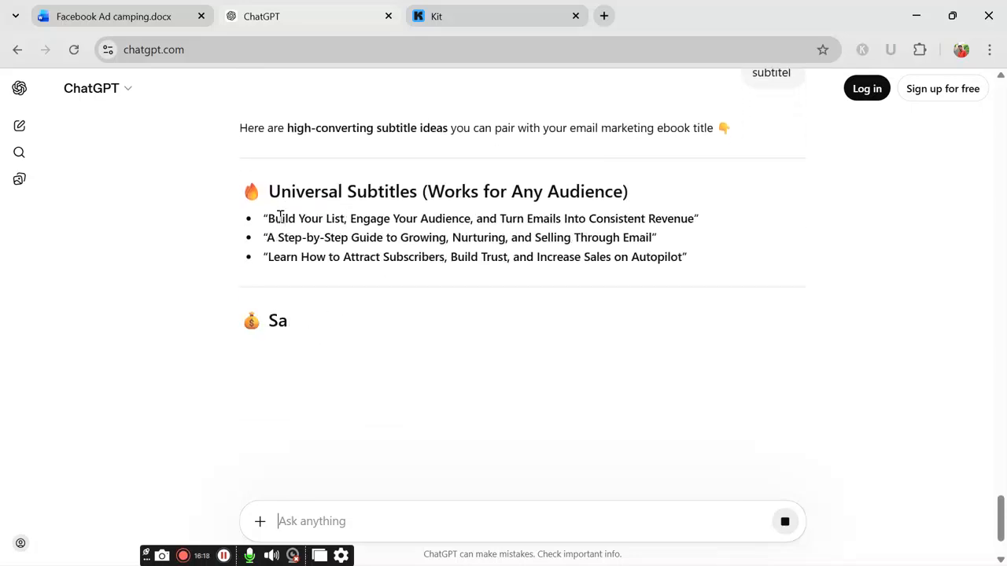
drag(268, 218, 693, 221)
key(ctrl+c)
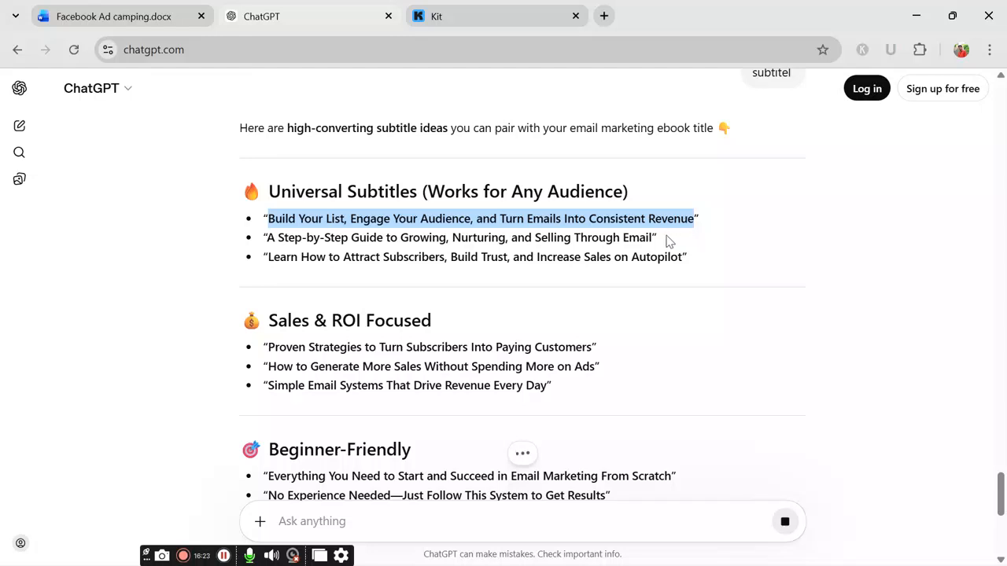
click(466, 7)
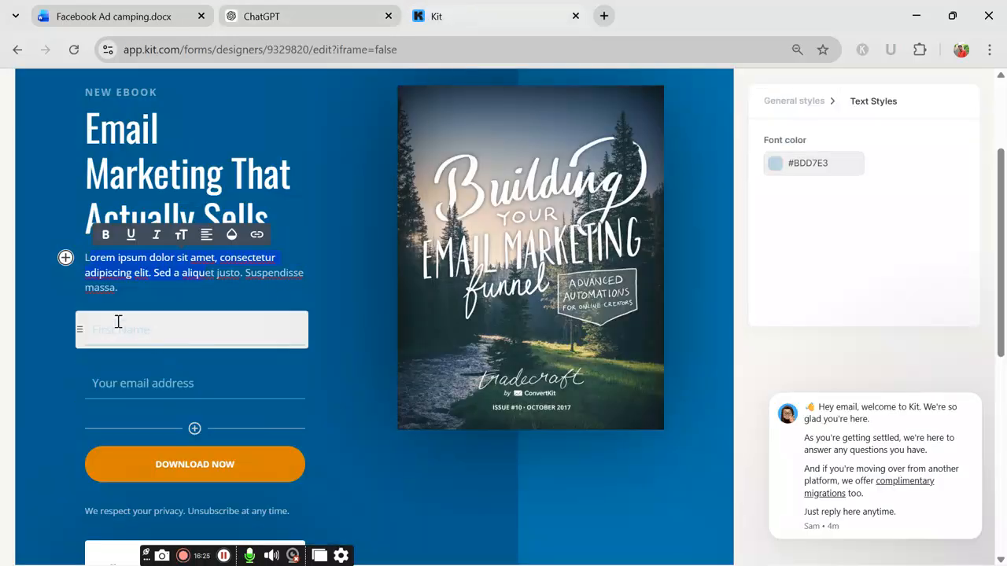
Step: Paste the copied subtitle over the whole Lorem ipsum paragraph
click(92, 269)
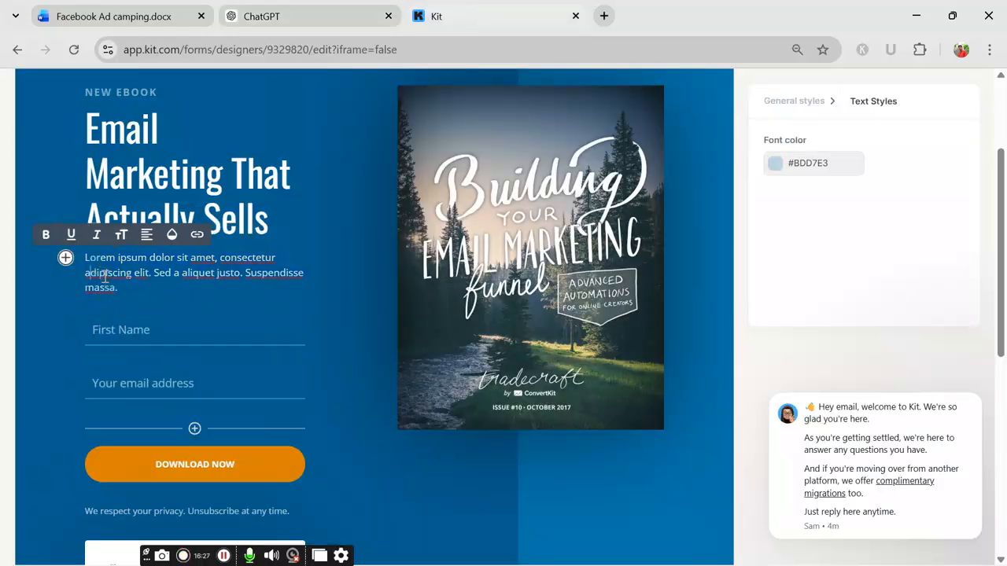
drag(86, 252, 209, 291)
key(ctrl+v)
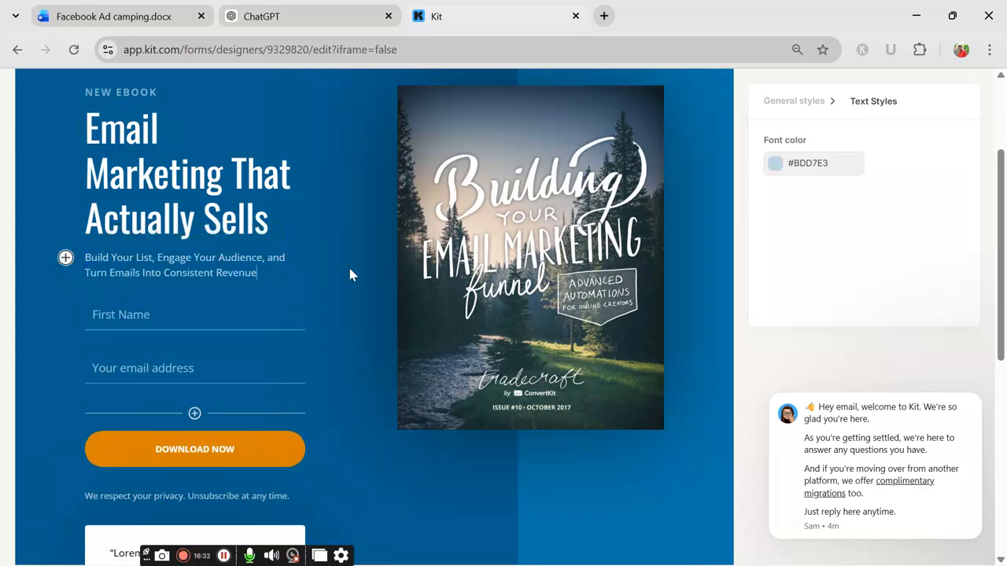
scroll(299, 338, down, 2)
scroll(328, 239, up, 1)
scroll(329, 239, up, 1)
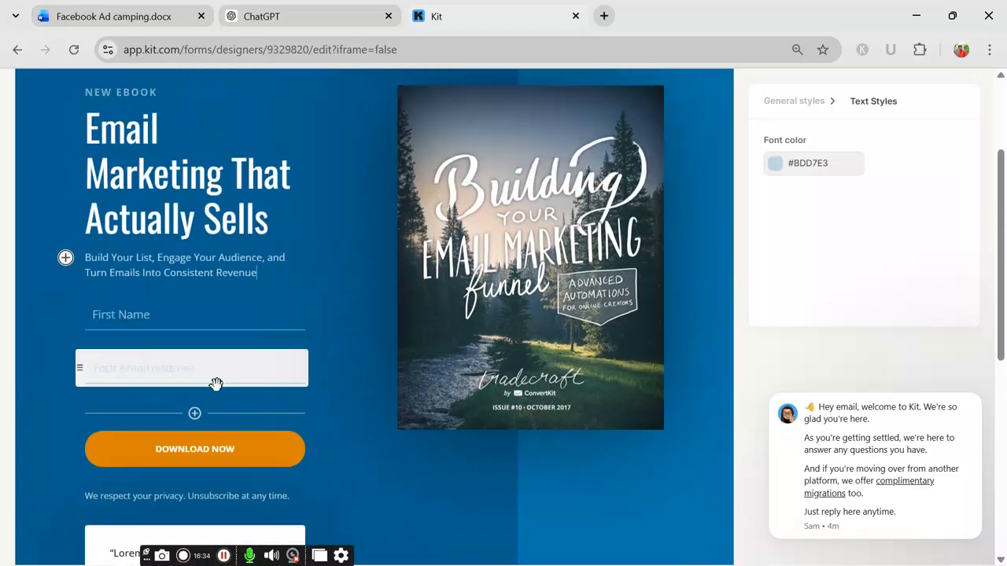
scroll(424, 346, down, 1)
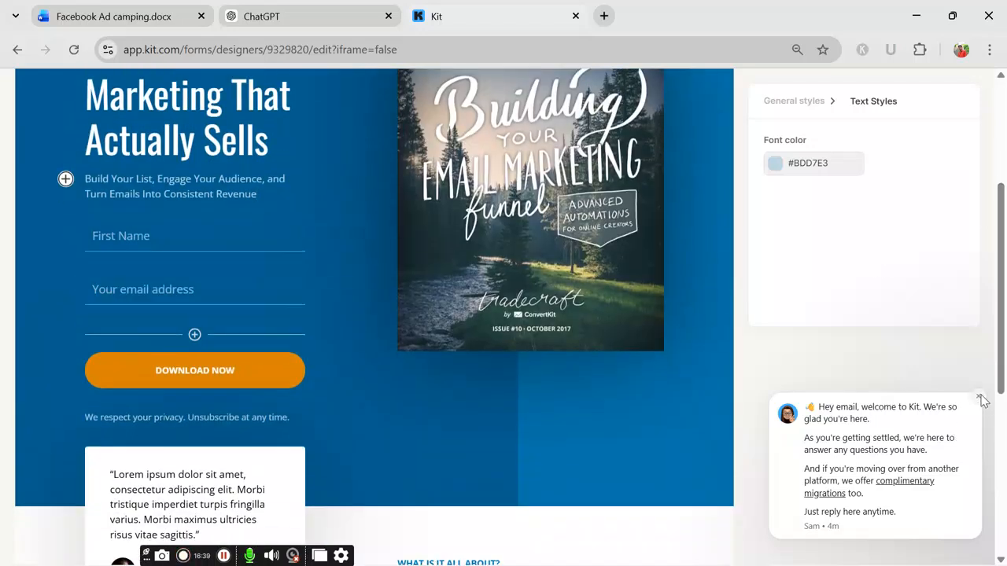
Step: Dismiss the welcome chat bubble on the page
click(979, 398)
scroll(119, 439, up, 2)
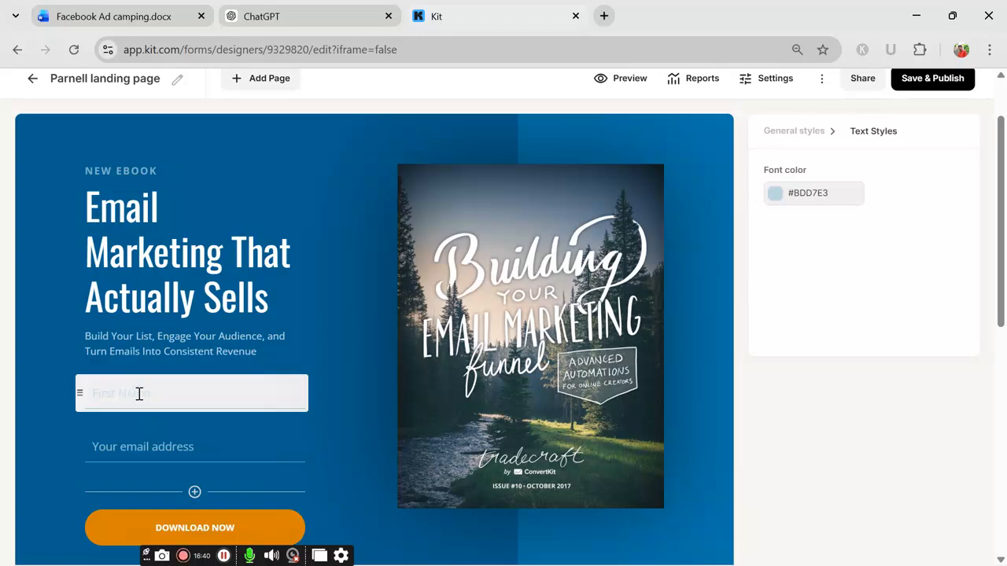
scroll(203, 411, down, 1)
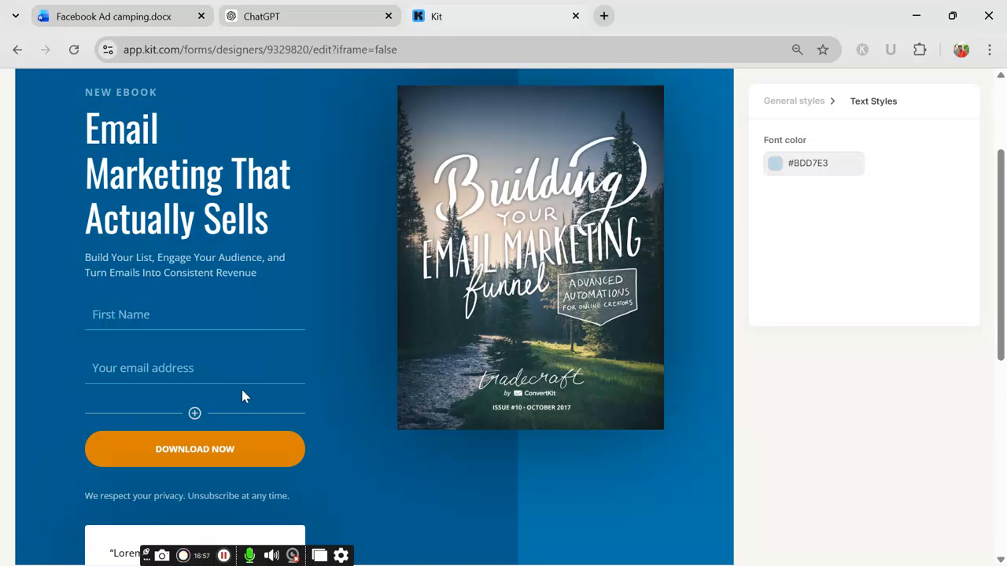
Step: Add a custom field labelled 'Last Name' and drag it above the email address field
click(194, 417)
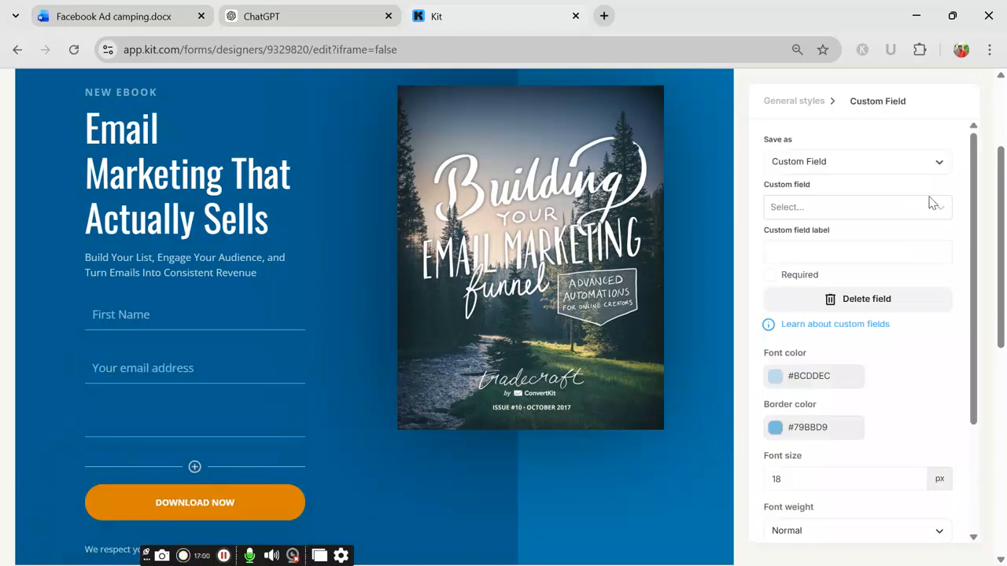
click(818, 206)
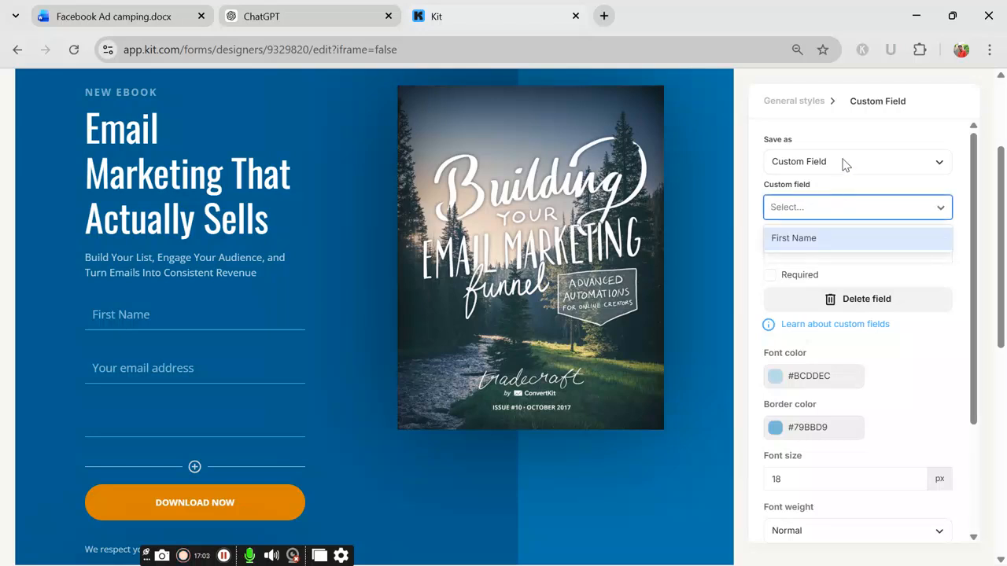
click(861, 236)
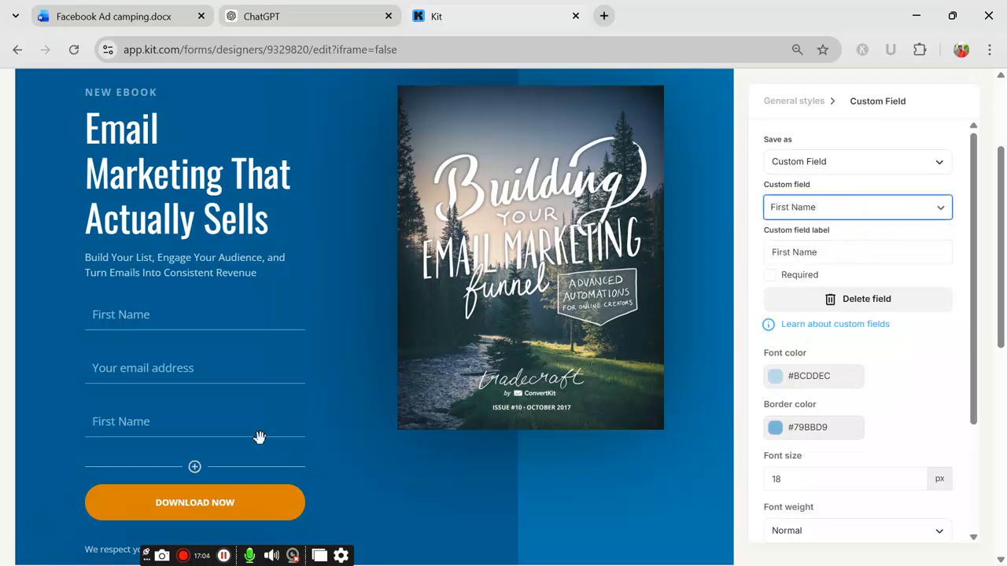
click(829, 254)
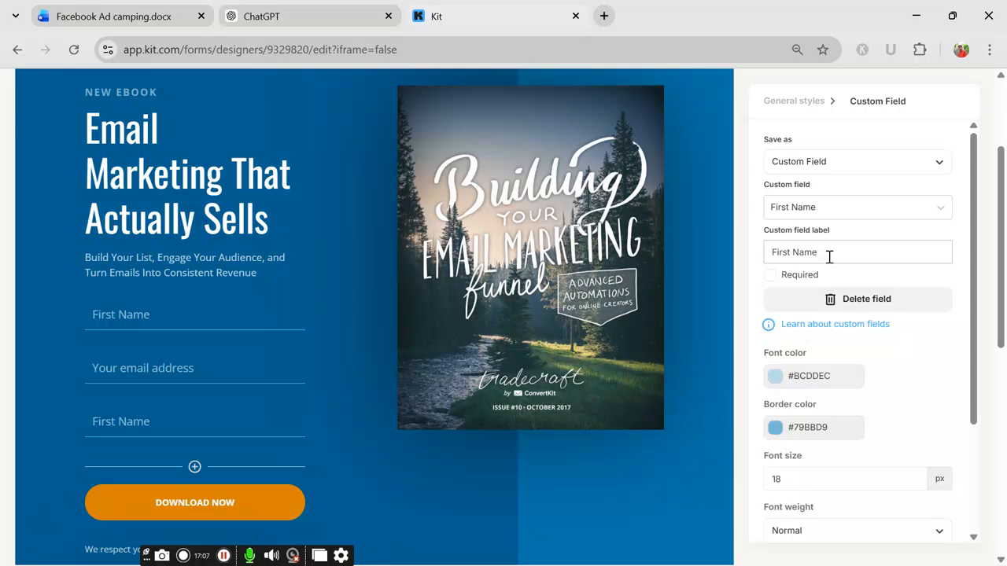
drag(829, 254, 739, 277)
key(BackSpace)
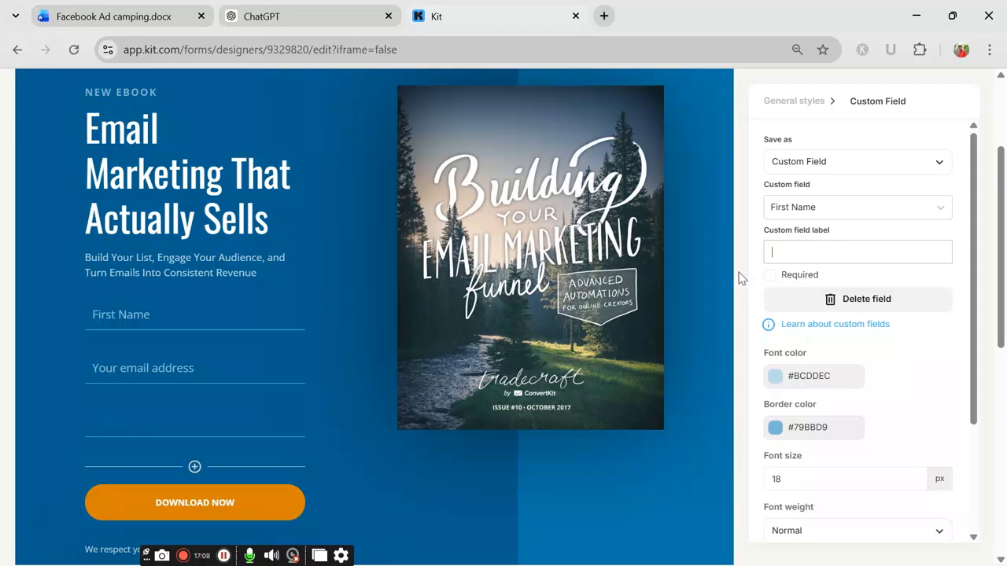
text(Las)
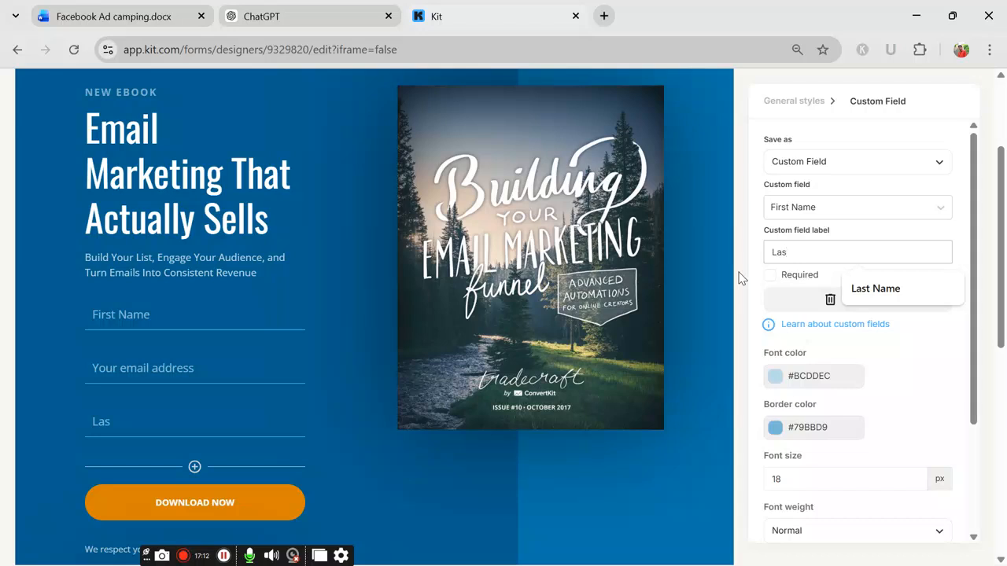
text(t Name)
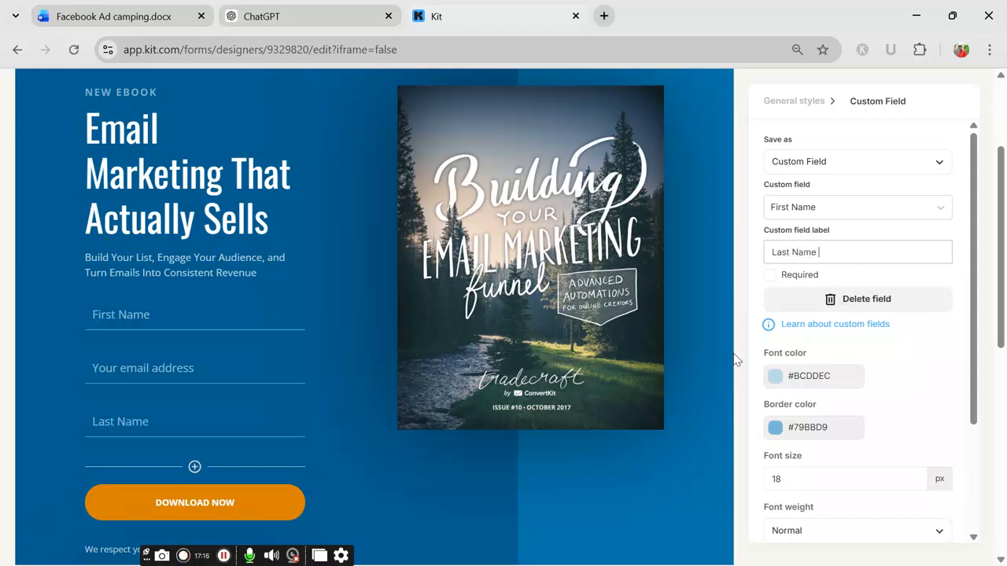
click(459, 515)
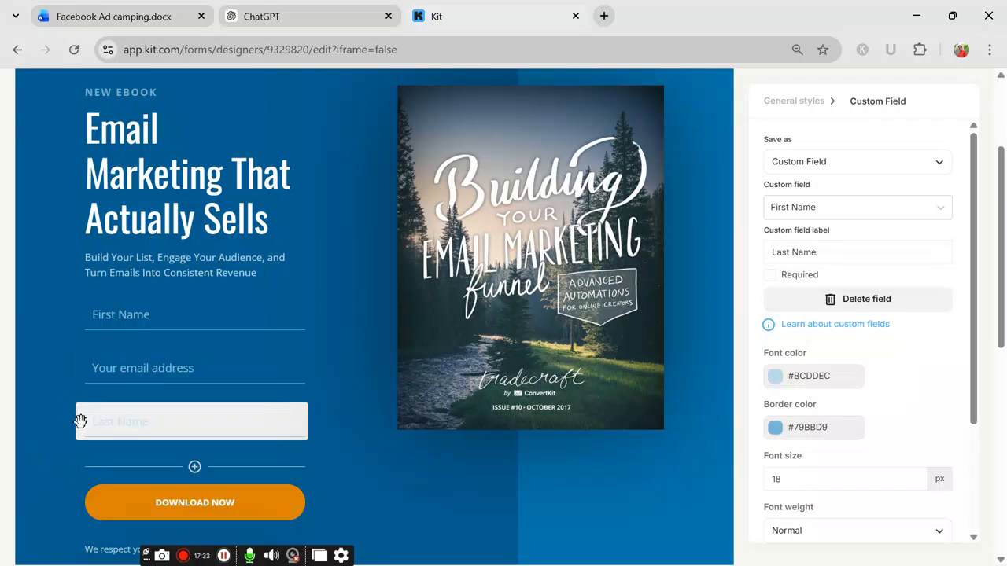
drag(80, 420, 88, 368)
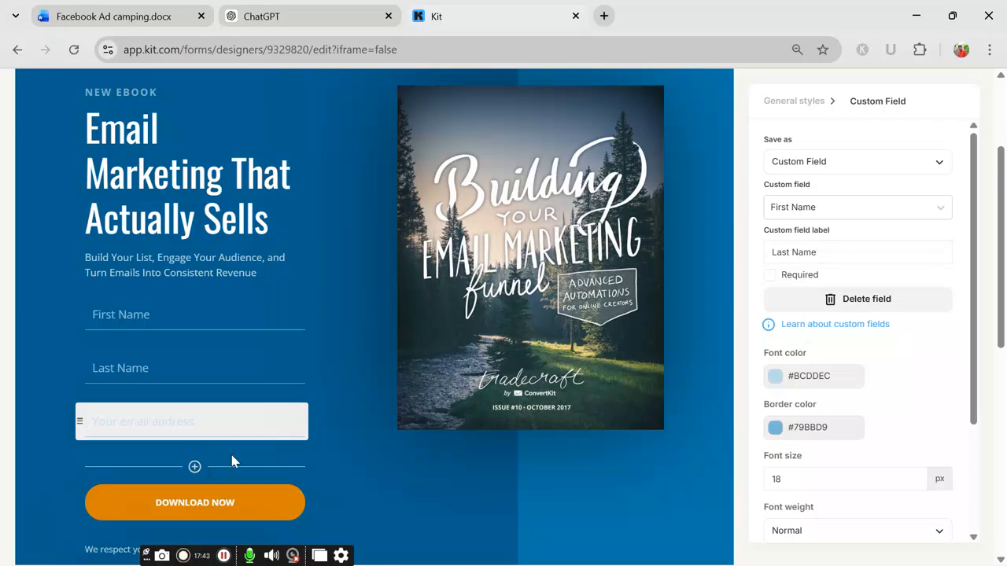
Step: Add a fourth custom field labelled 'phone' to the signup form
click(197, 469)
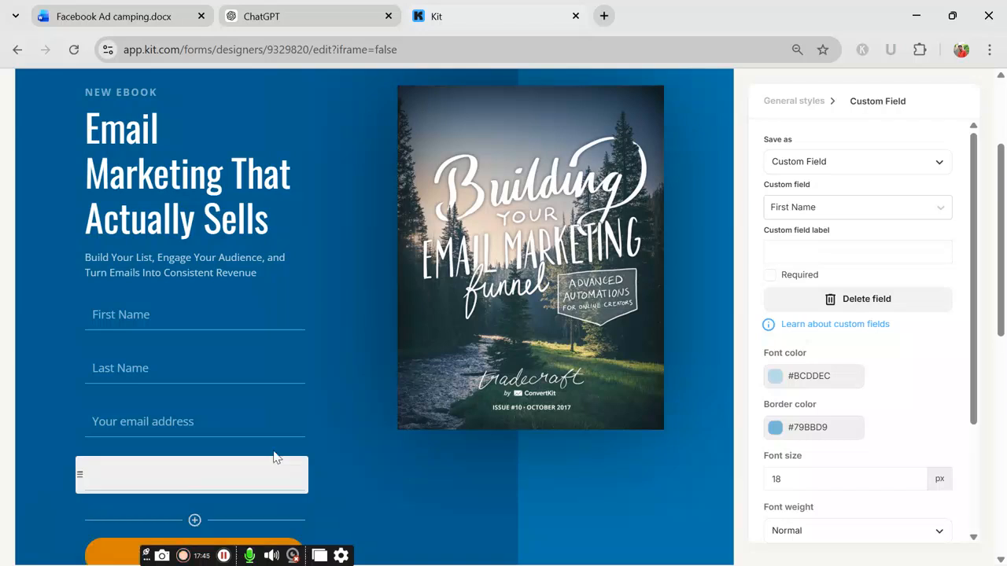
click(821, 214)
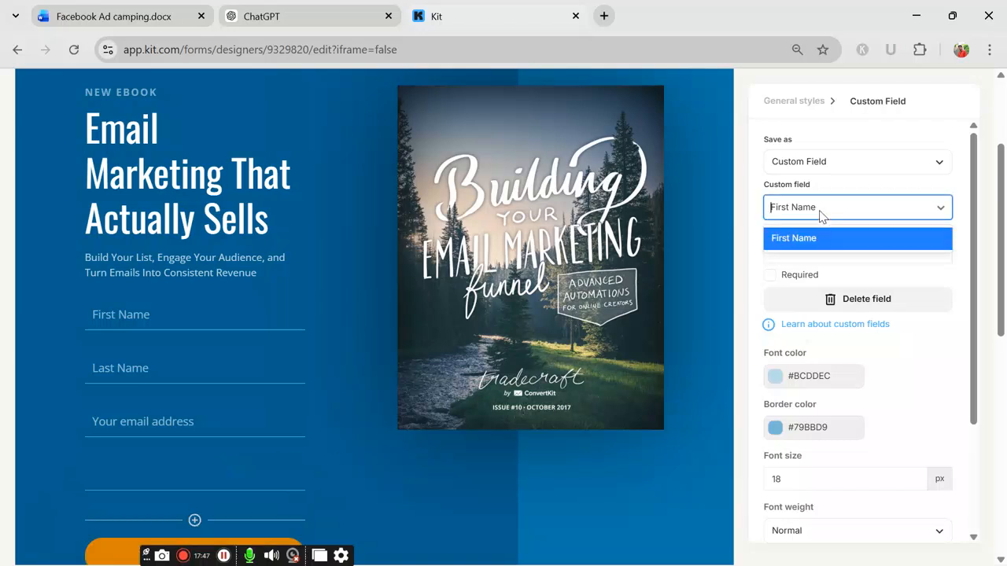
click(835, 235)
click(844, 252)
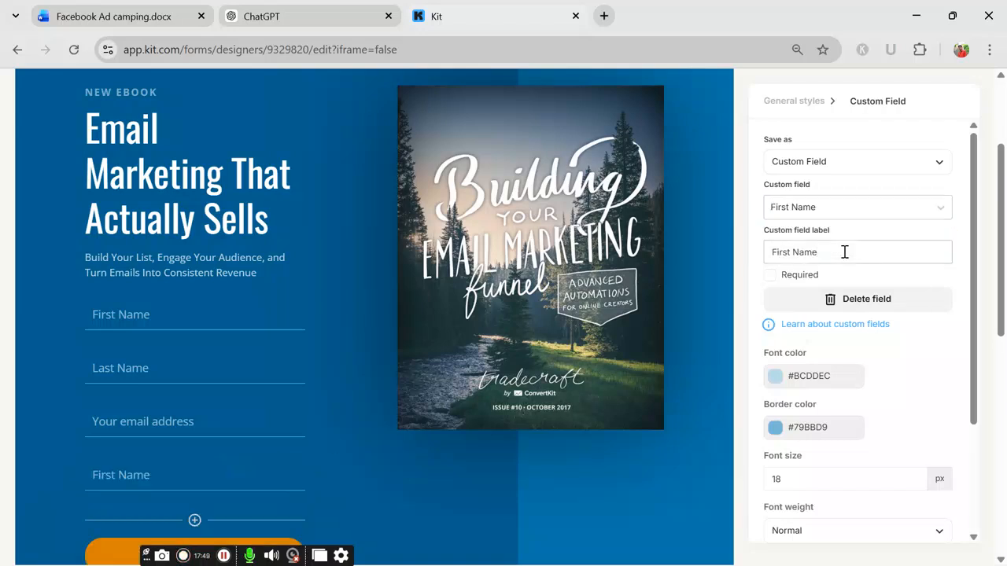
key(BackSpace)
key(BackSpace)
key(BackSpace)
key(BackSpace)
key(BackSpace)
key(BackSpace)
key(BackSpace)
key(BackSpace)
key(BackSpace)
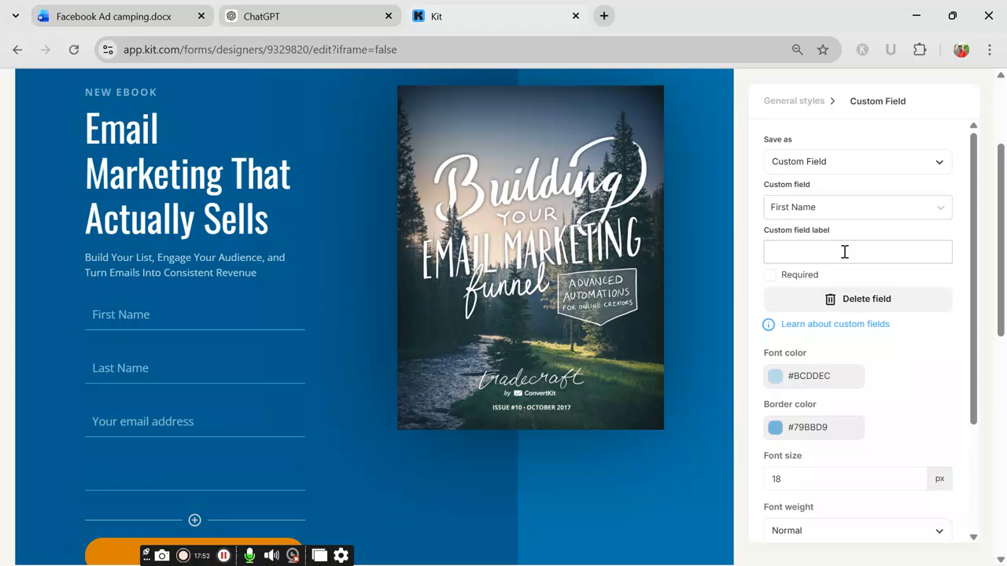
text(pho)
click(156, 477)
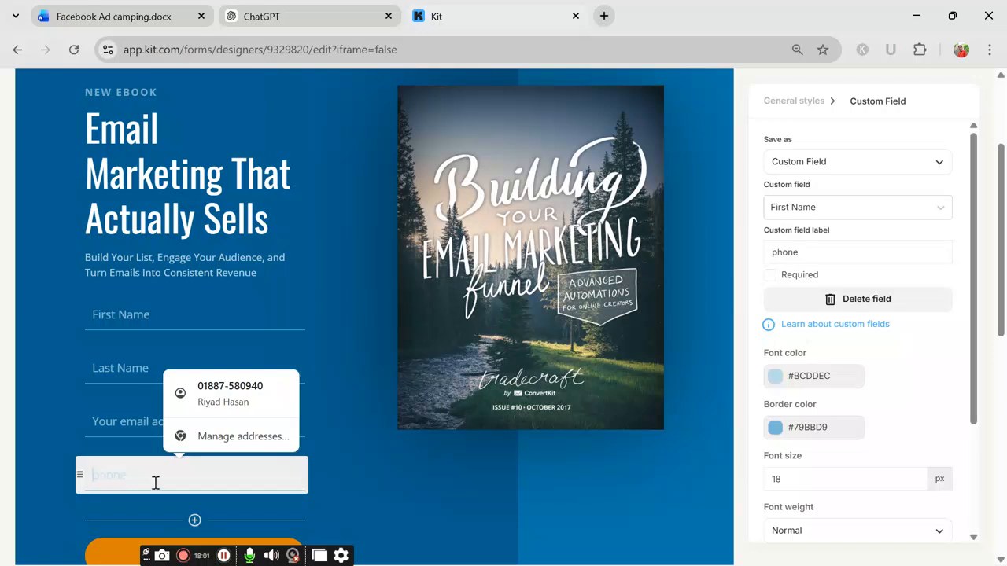
click(358, 446)
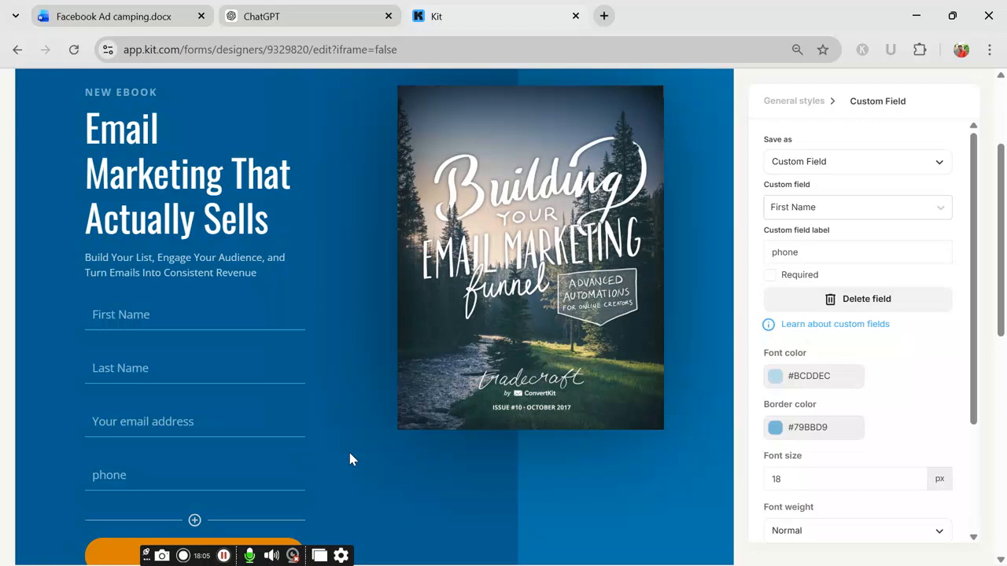
scroll(228, 406, down, 1)
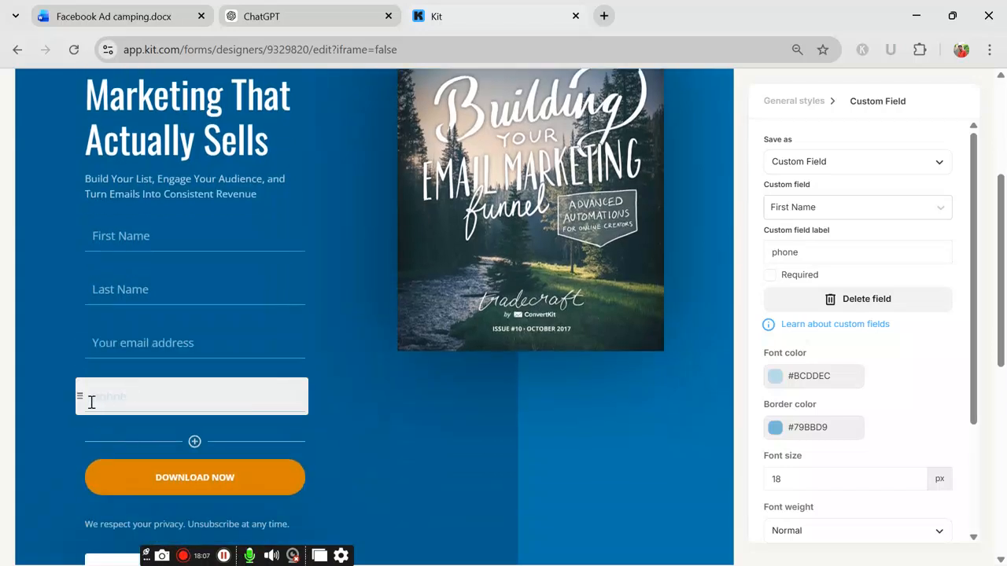
Step: Reorder the fields to First Name, Last Name, email address, then phone
drag(82, 394, 78, 340)
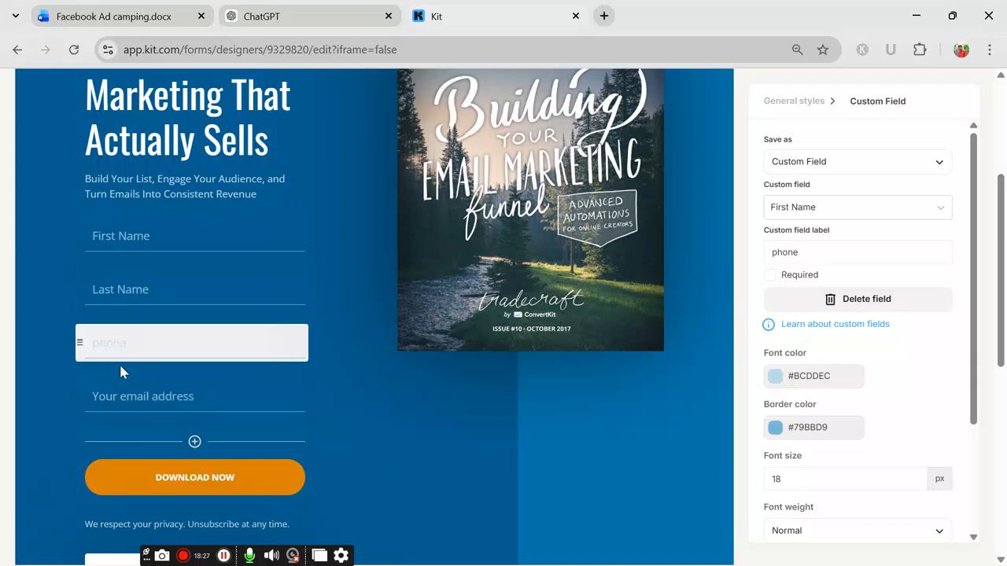
drag(78, 340, 79, 409)
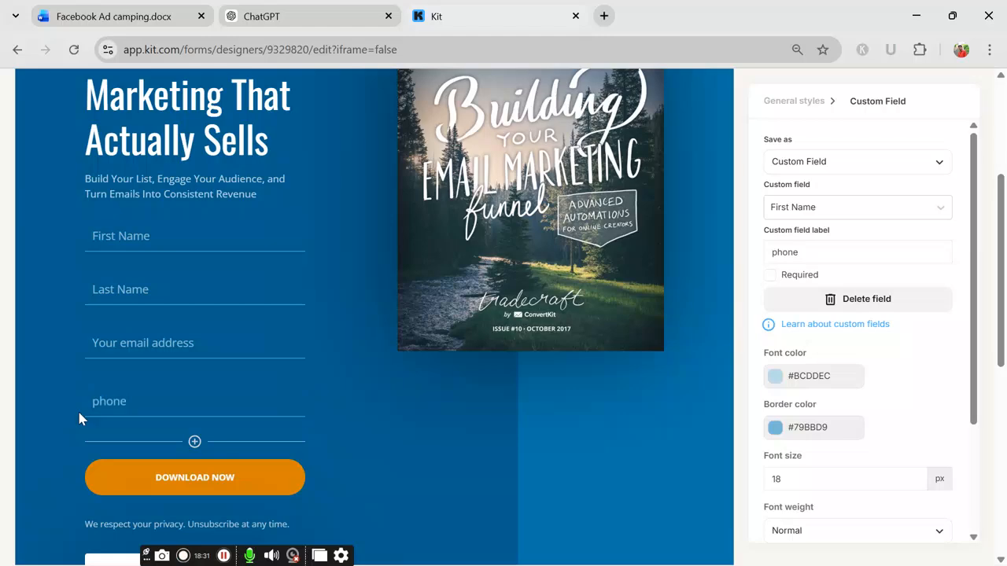
scroll(203, 494, down, 2)
scroll(347, 333, up, 5)
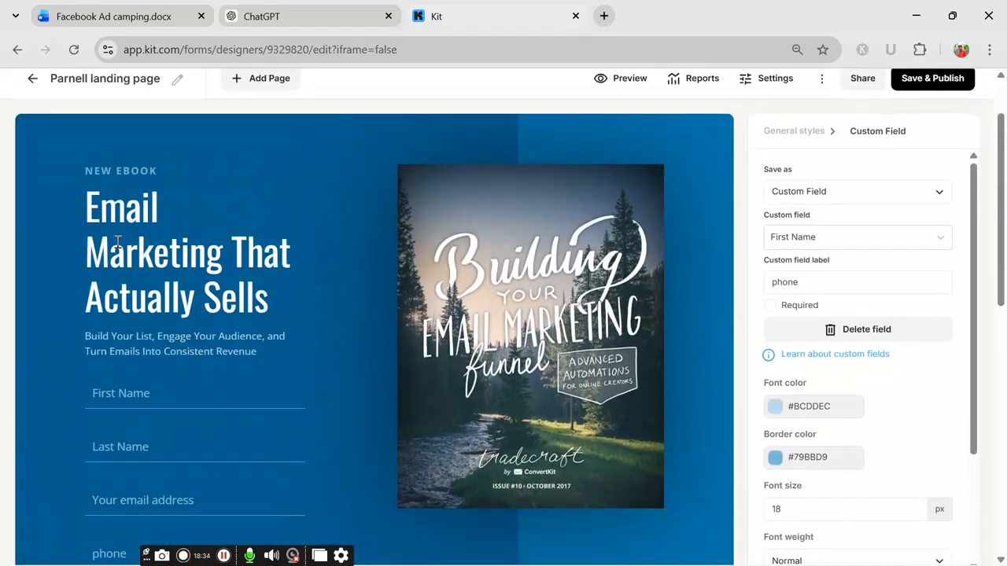
Step: Scroll down to the testimonial card and select its placeholder quote text
scroll(150, 230, down, 1)
scroll(157, 236, down, 4)
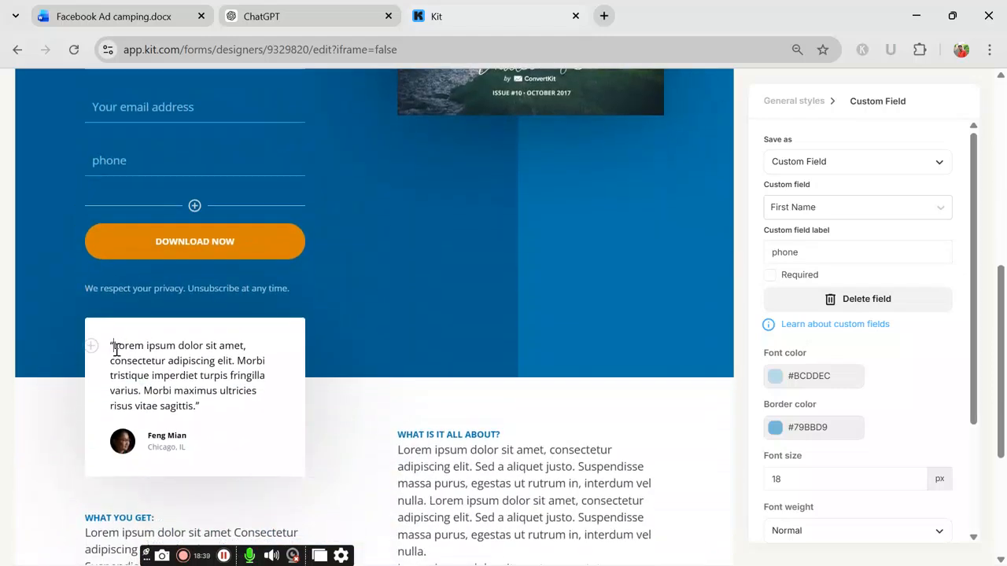
click(115, 347)
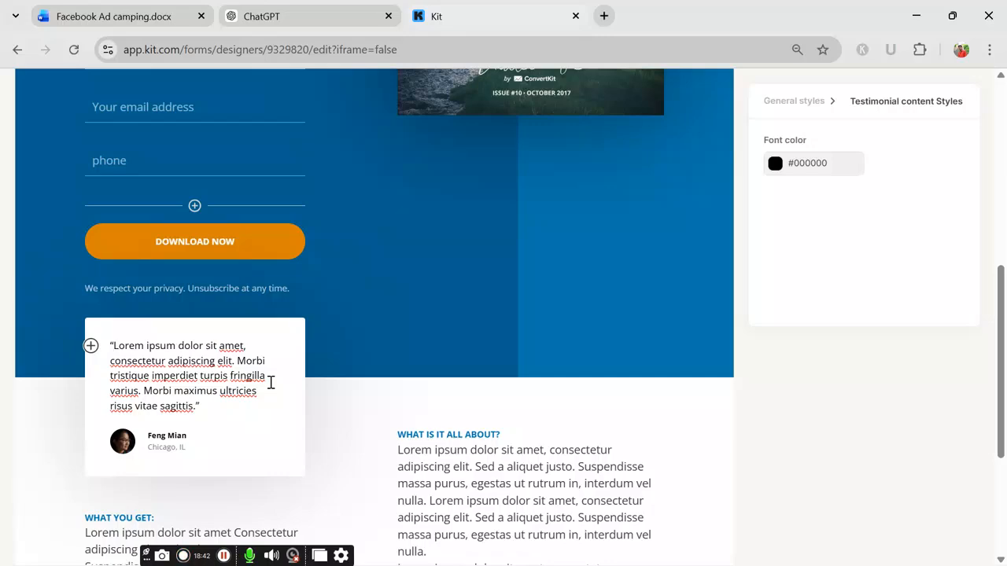
scroll(301, 382, down, 1)
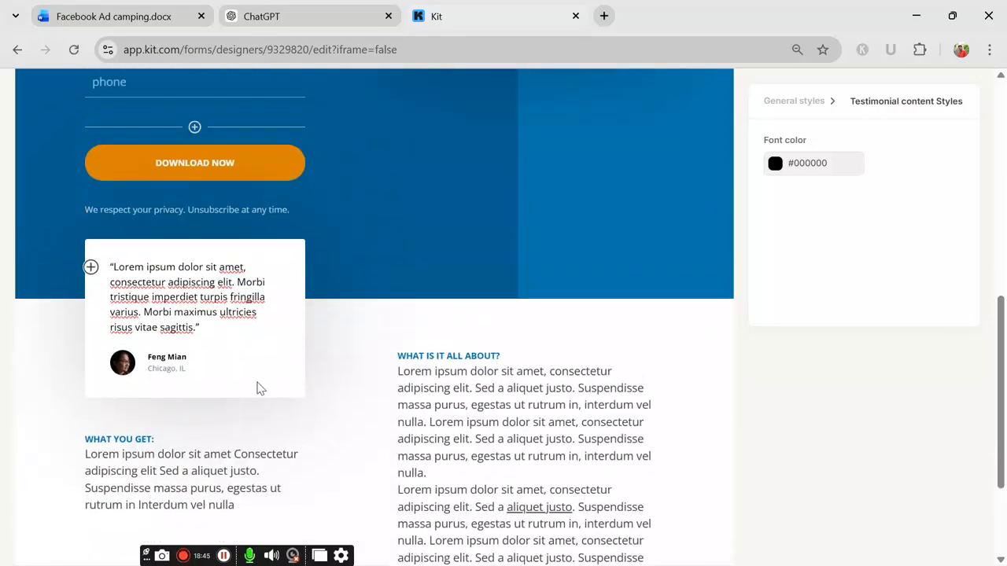
scroll(310, 374, up, 7)
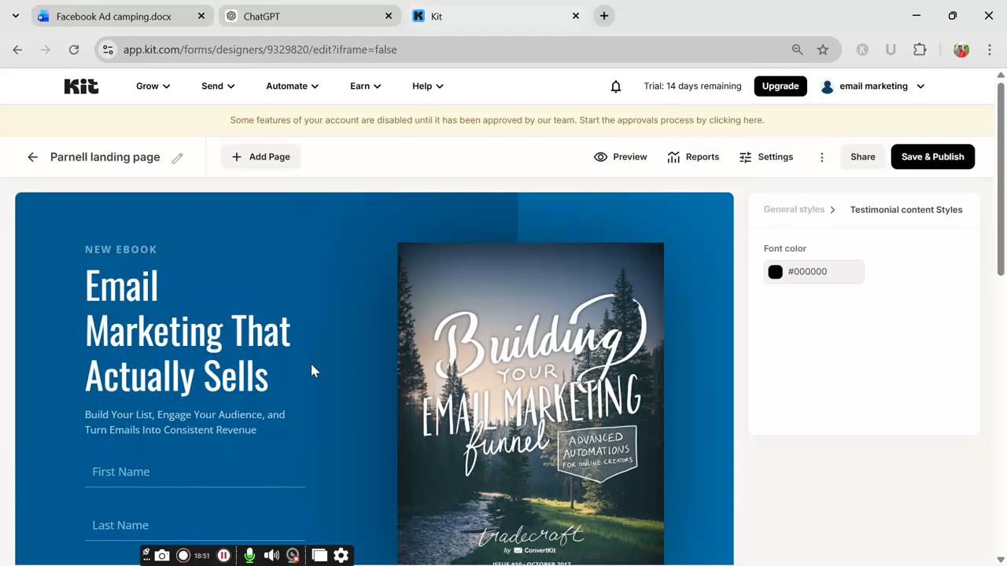
scroll(316, 351, down, 8)
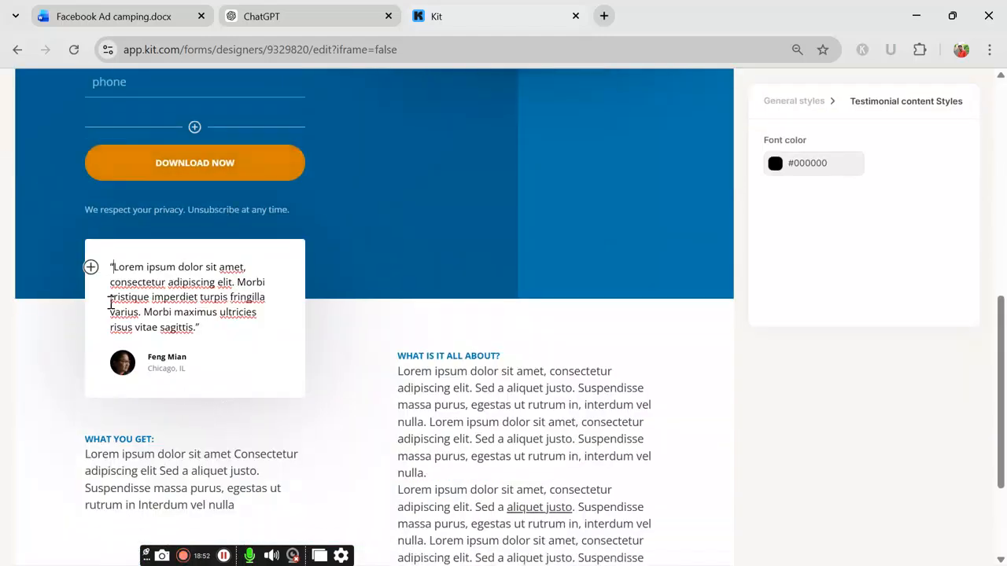
scroll(221, 354, down, 1)
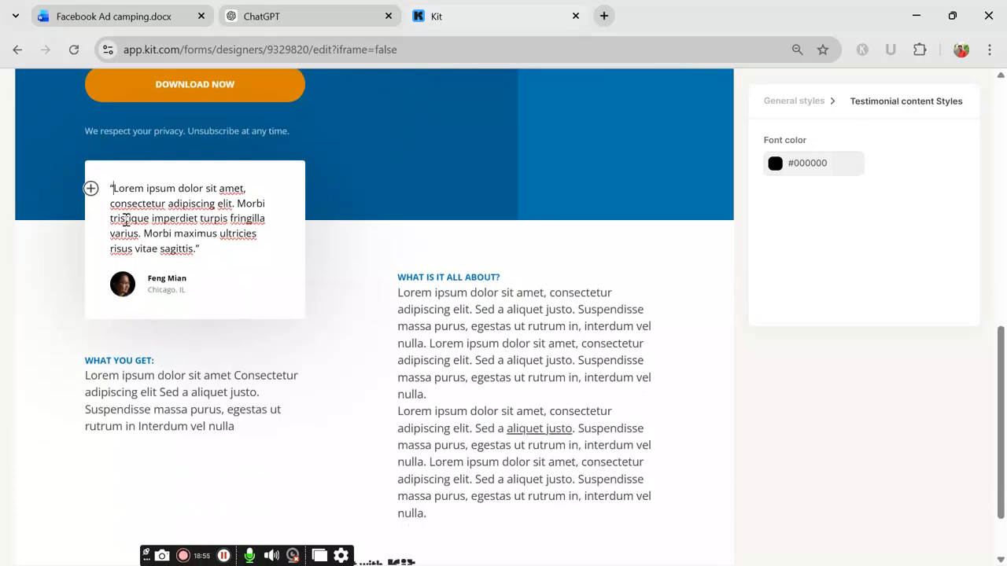
Step: Return to the ChatGPT conversation and focus the Ask anything box below the reply
click(262, 16)
scroll(389, 338, down, 5)
scroll(389, 339, down, 2)
click(386, 528)
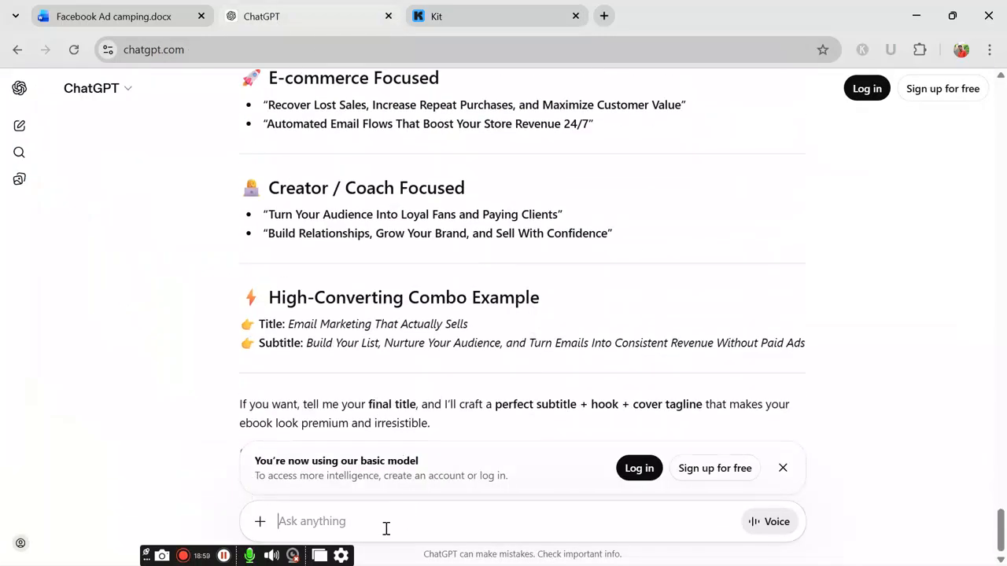
Step: Send ChatGPT the caption request 'cption'
text(cp)
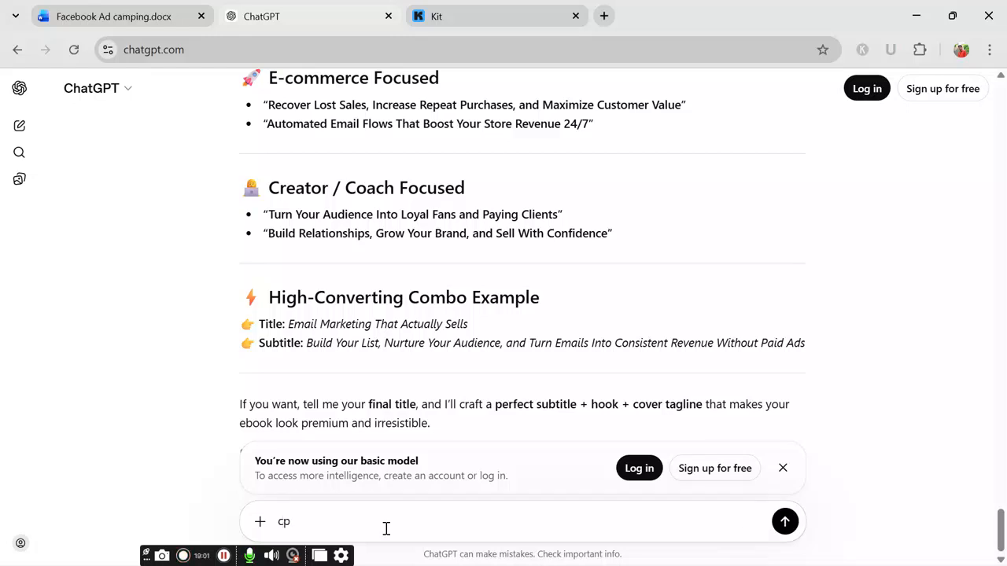
text(tion)
key(shift+Return)
key(BackSpace)
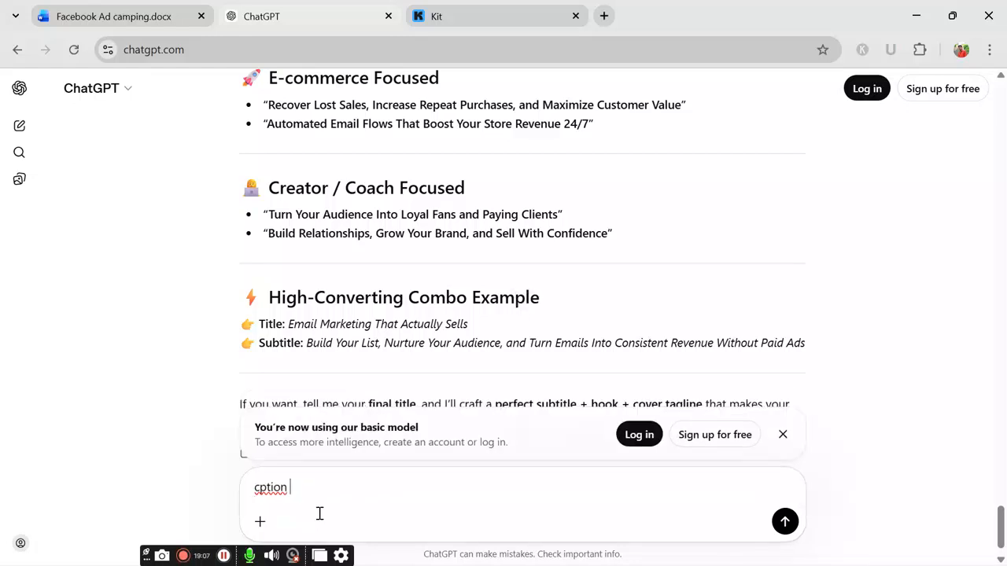
key(Return)
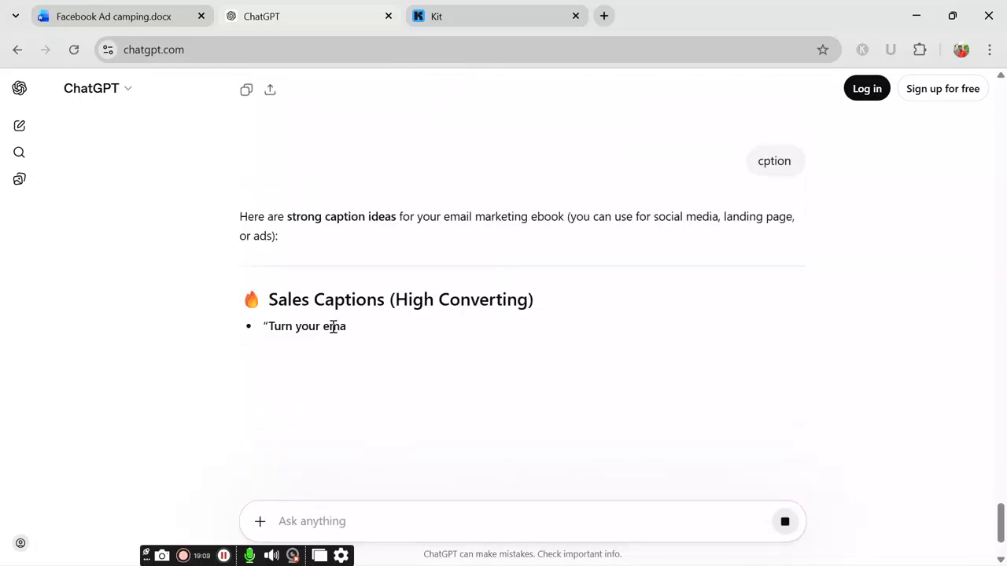
Step: Select the four Sales Captions lines from the reply and go back to the Kit editor
scroll(331, 331, down, 2)
scroll(337, 291, down, 1)
scroll(346, 296, down, 2)
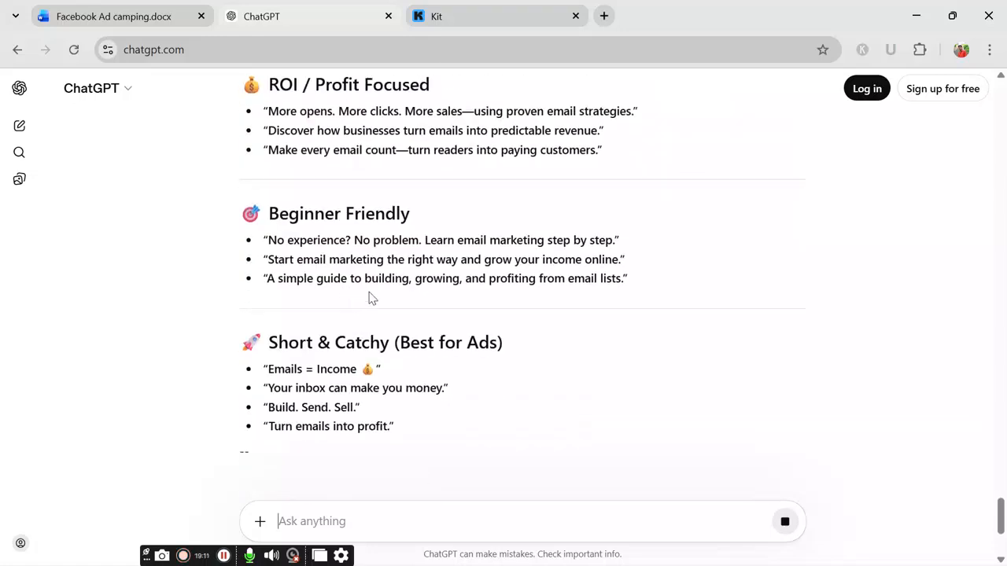
scroll(378, 303, up, 1)
scroll(373, 318, down, 3)
scroll(388, 291, up, 10)
scroll(260, 259, down, 2)
drag(270, 293, 641, 348)
key(ctrl+c)
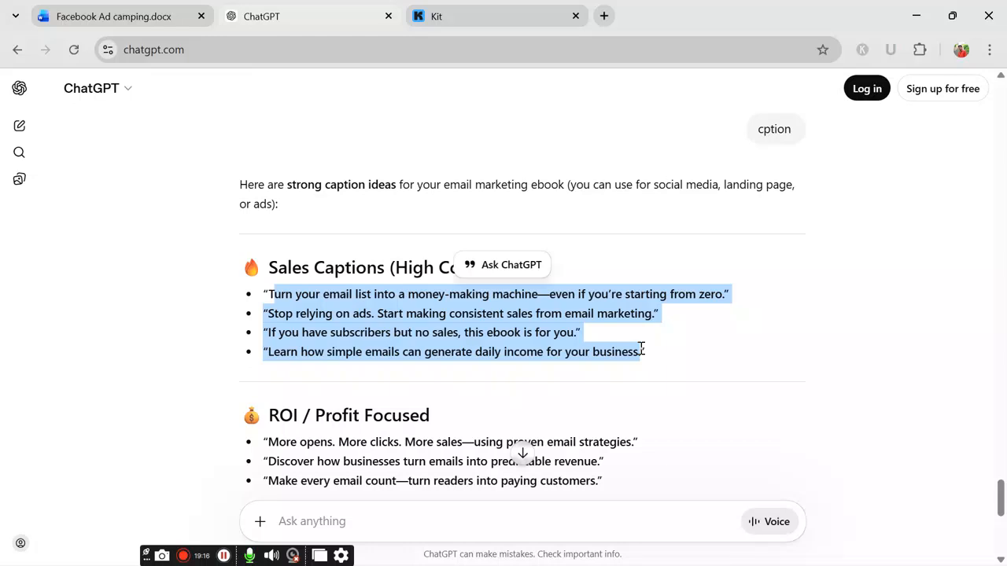
click(481, 6)
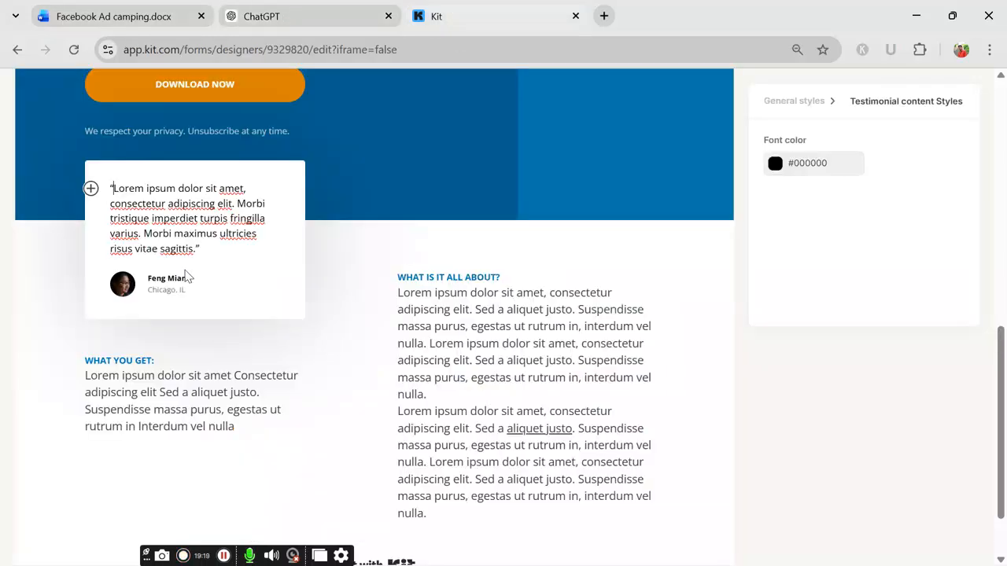
Step: Paste the four ChatGPT sales captions over the testimonial's placeholder quote and review the page
drag(114, 192, 299, 260)
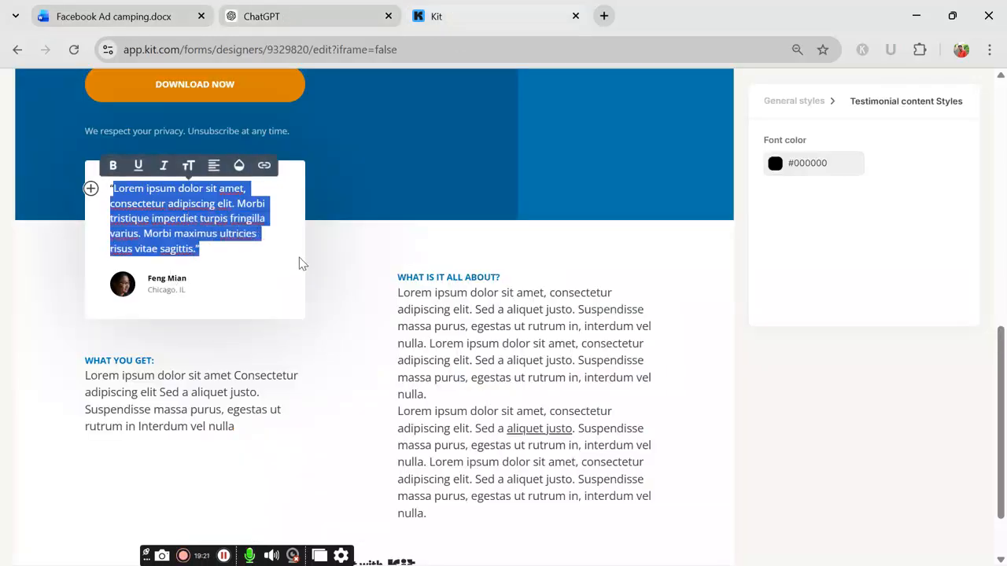
key(ctrl+v)
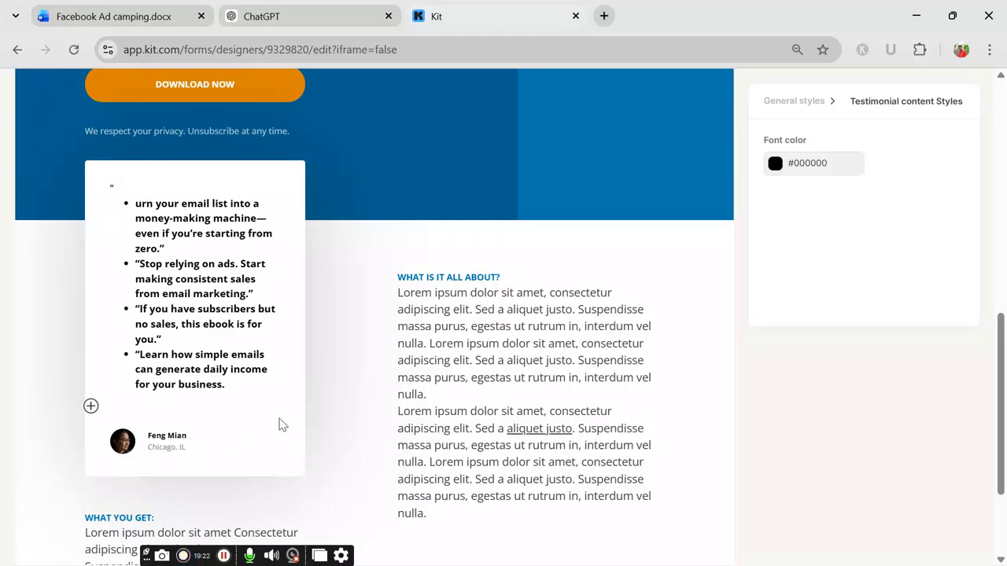
scroll(425, 303, down, 2)
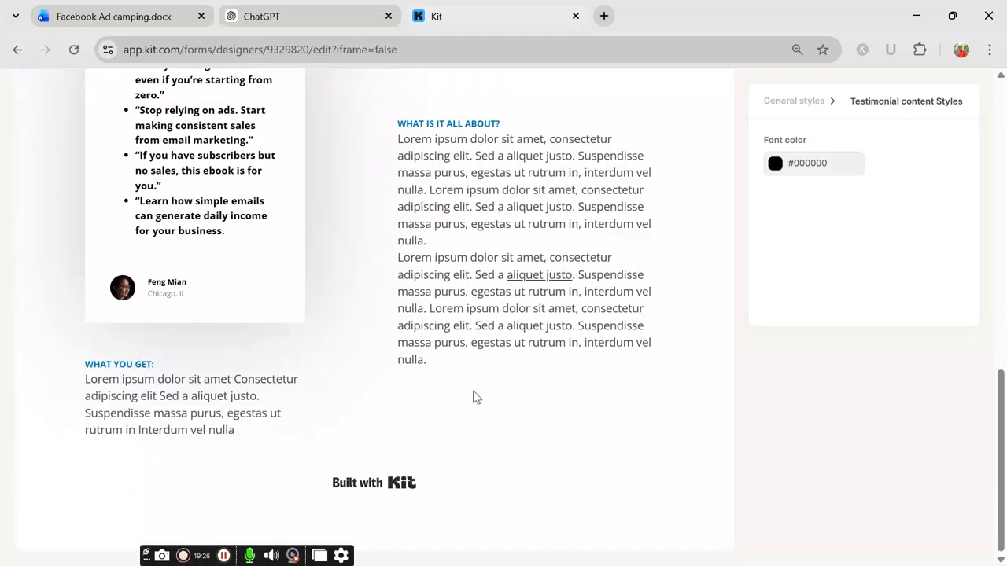
scroll(443, 382, up, 6)
scroll(415, 382, up, 1)
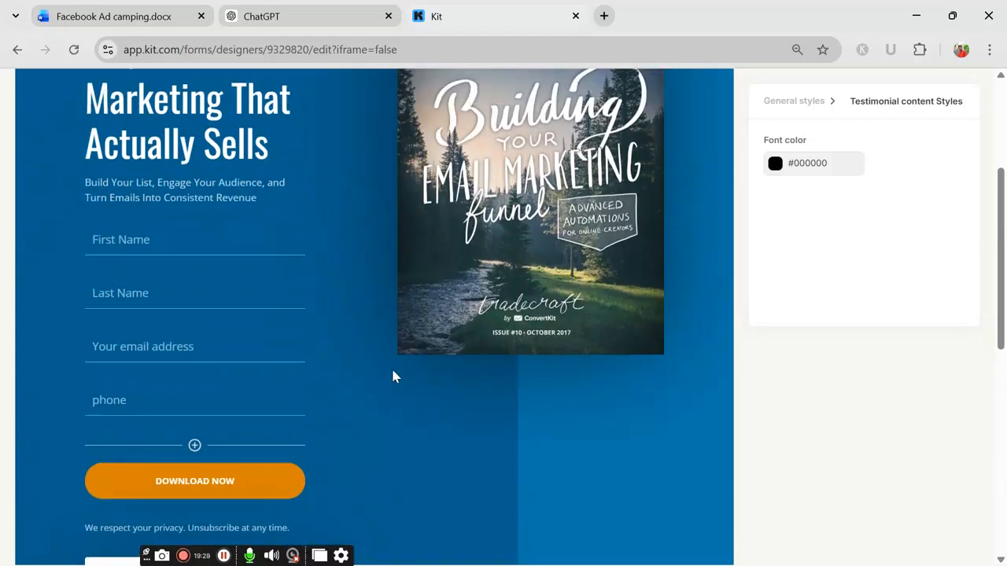
scroll(402, 380, down, 2)
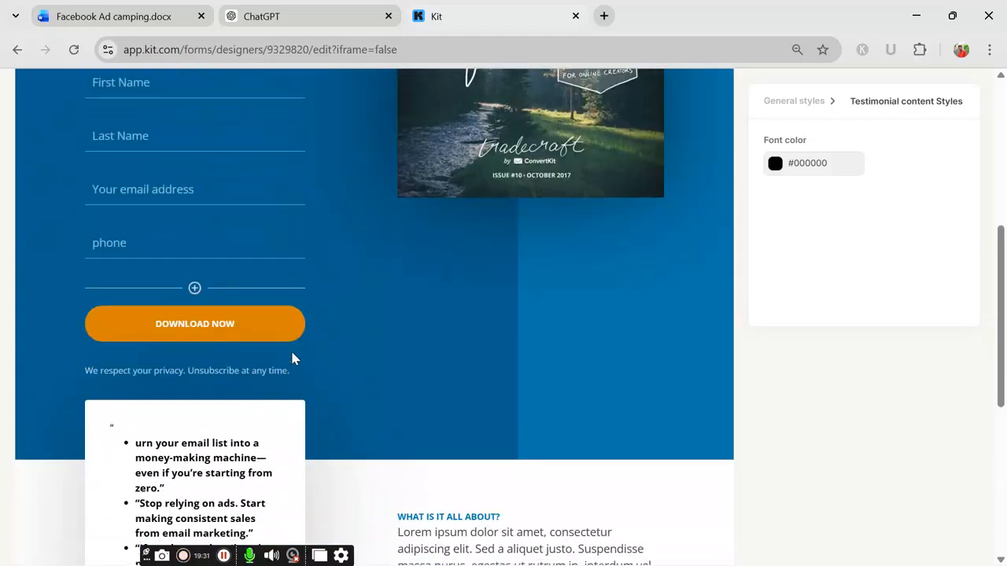
scroll(354, 314, up, 5)
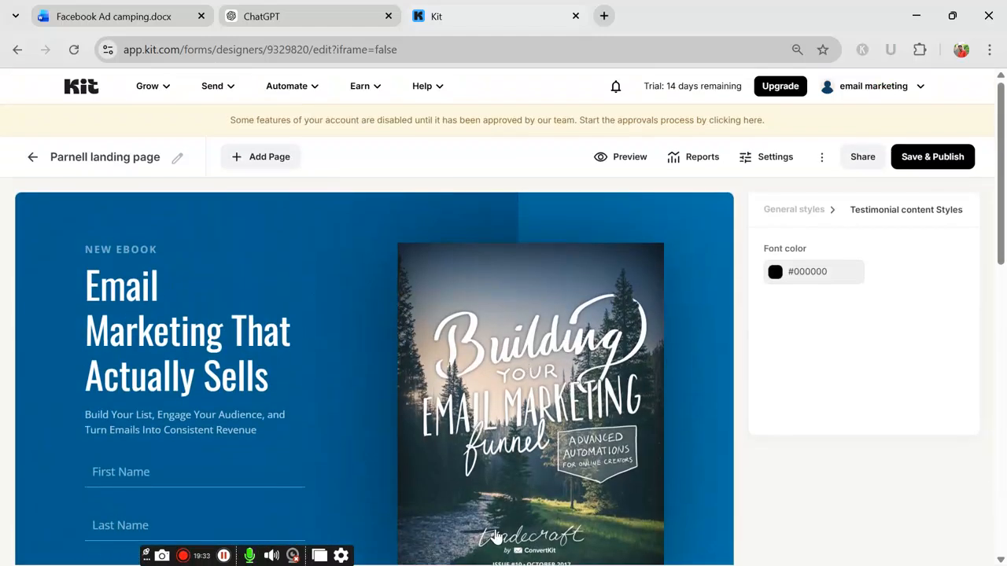
scroll(475, 391, down, 1)
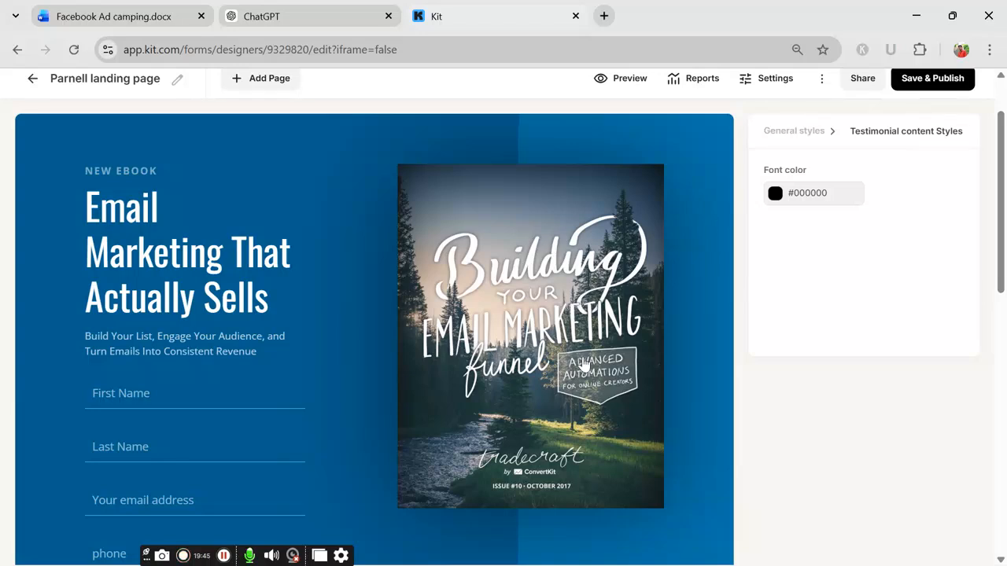
Step: Open the ebook cover image's Image Settings, then return to the ChatGPT caption ideas
click(558, 208)
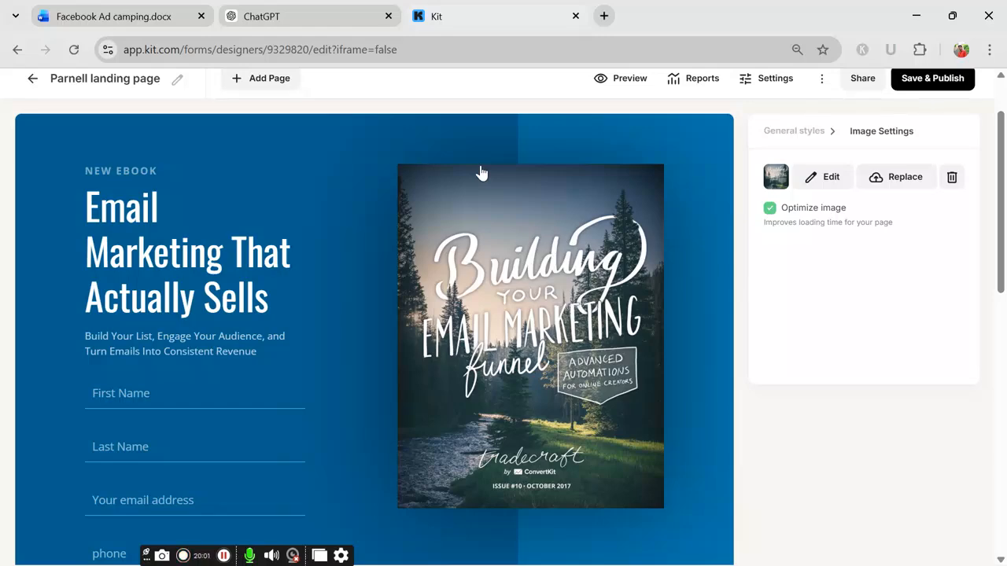
click(281, 19)
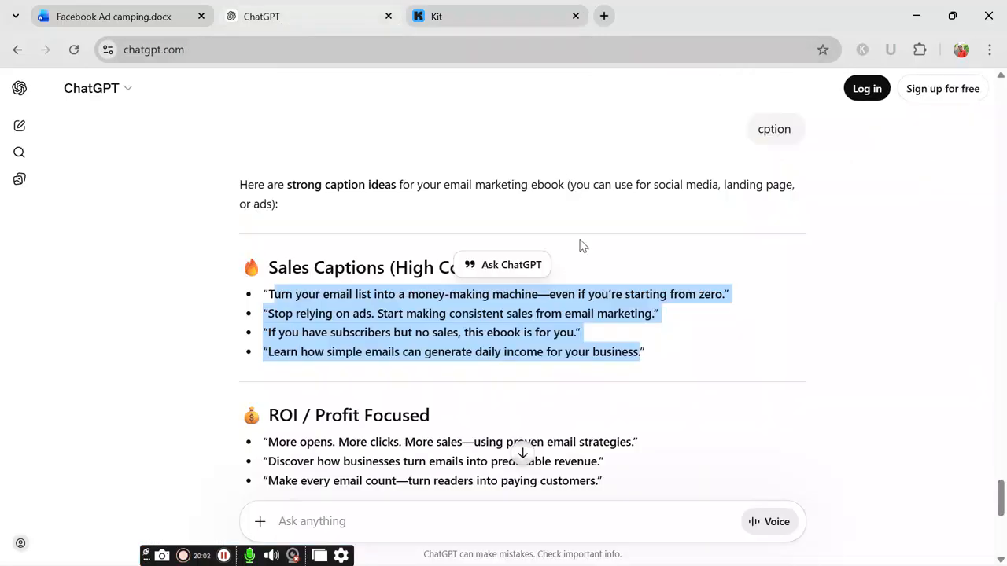
Step: Draft the unsent ChatGPT prompt 'crate a email marketing ebook' below the caption reply
scroll(415, 400, down, 4)
scroll(415, 401, down, 2)
click(348, 521)
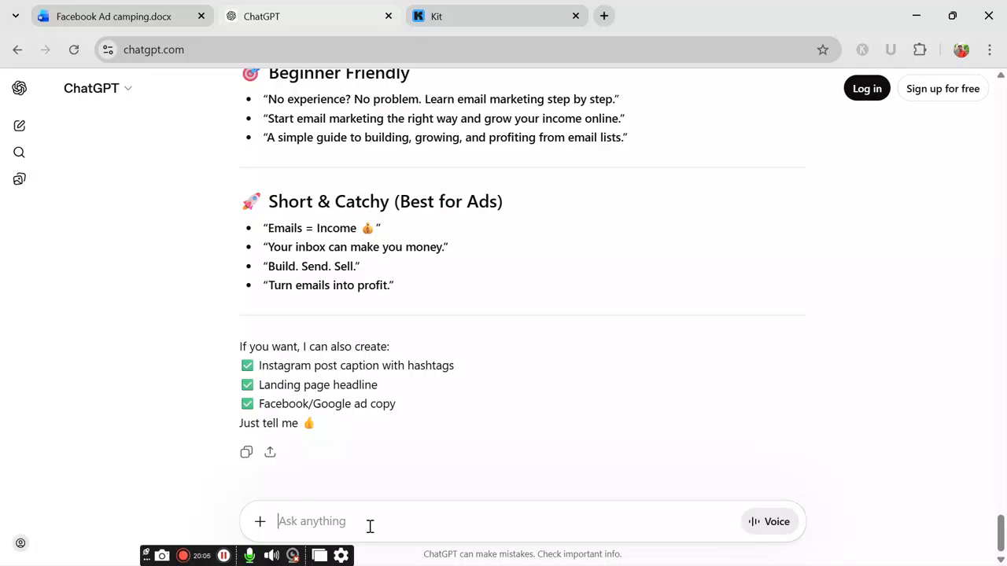
text(c)
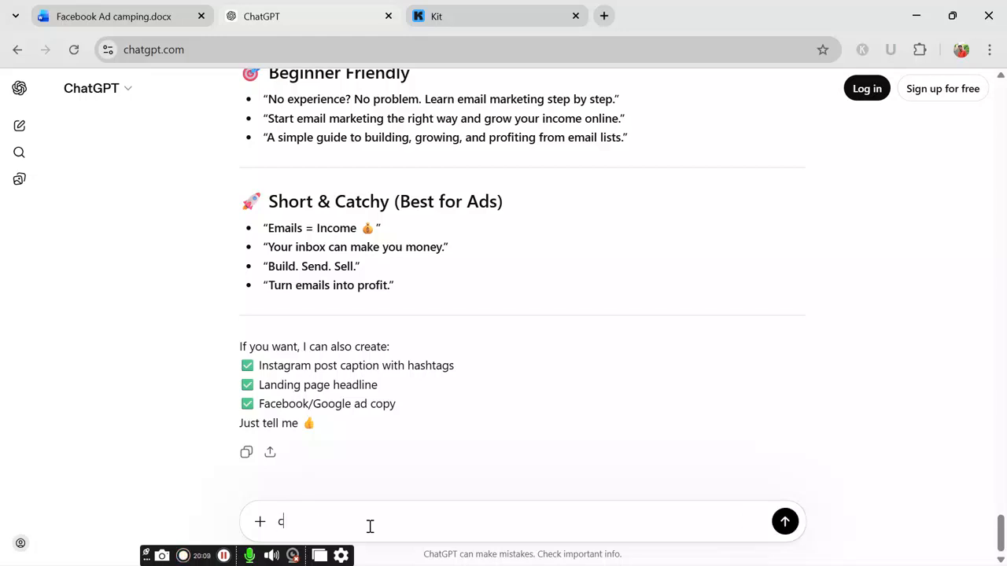
text(er)
text(t)
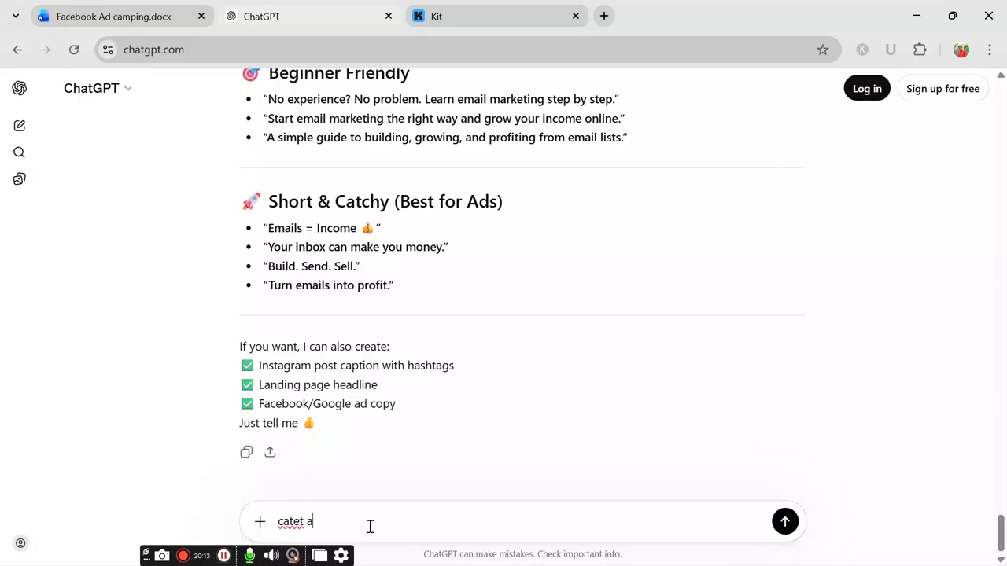
key(BackSpace)
key(BackSpace)
text(te a email)
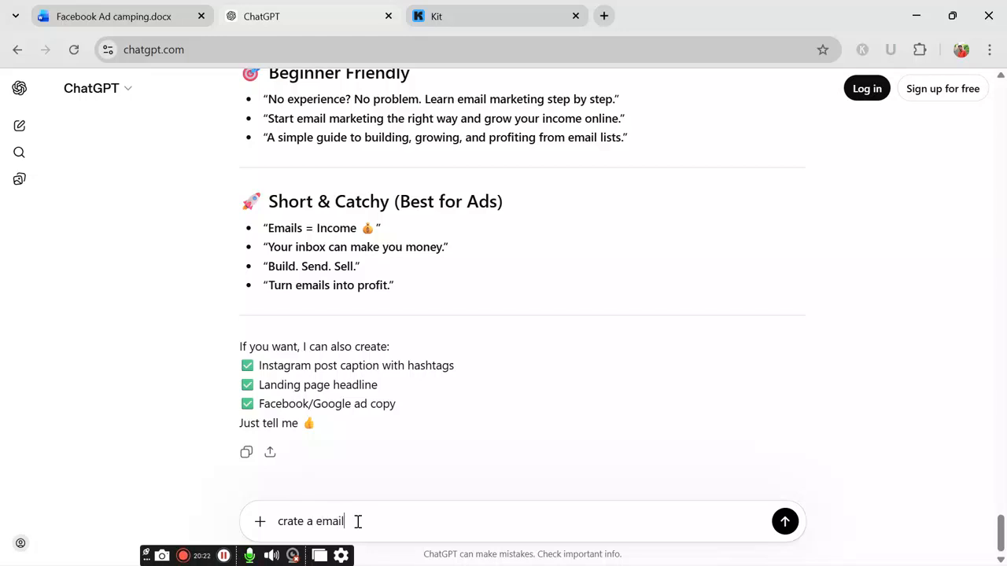
text( ma)
text(rketing)
text( ebbo)
key(BackSpace)
key(BackSpace)
key(BackSpace)
text(ook promt for ideogam)
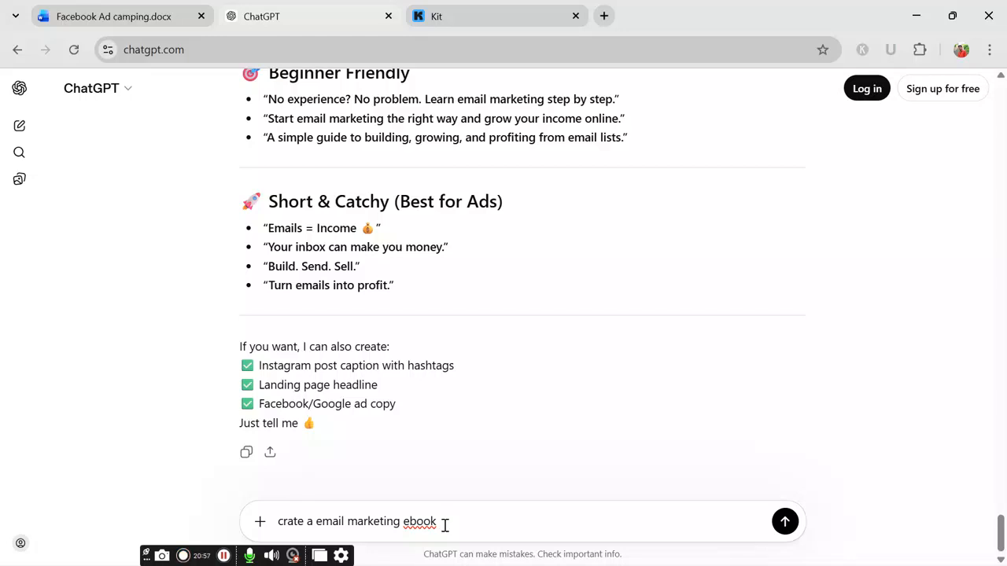
Step: Ask ChatGPT for an Ideogram prompt for the email marketing ebook cover
text(promt for ideo)
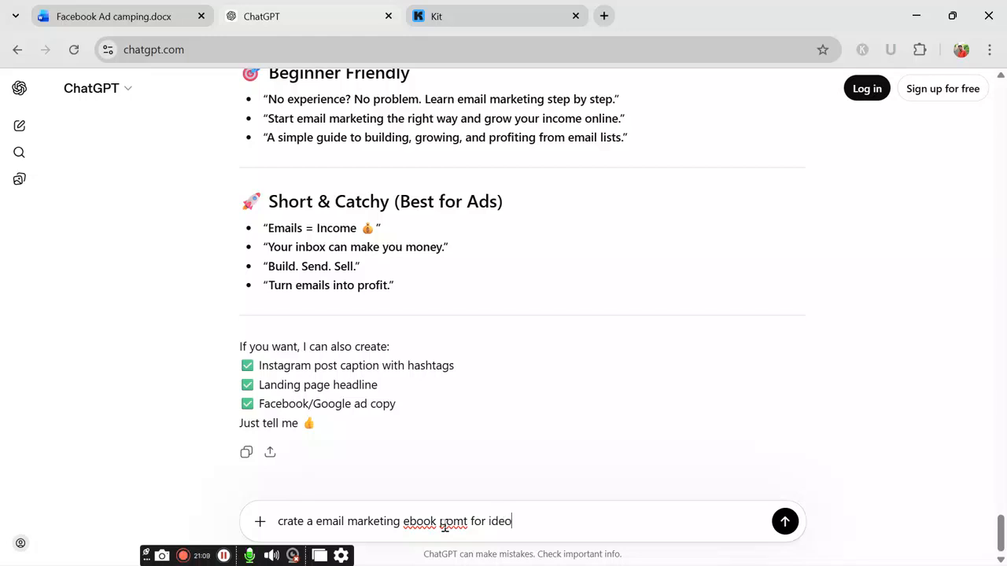
text(gam)
key(BackSpace)
text(a)
text(ram)
click(786, 523)
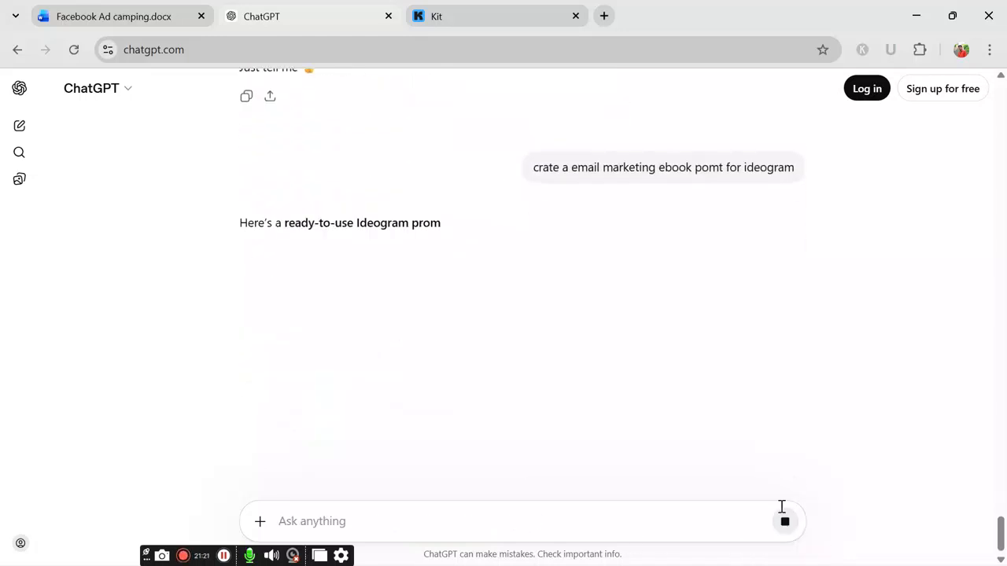
Step: Select the main 'Email Marketing That Actually Sells' cover prompt paragraph from the reply
scroll(746, 402, down, 2)
scroll(259, 299, down, 3)
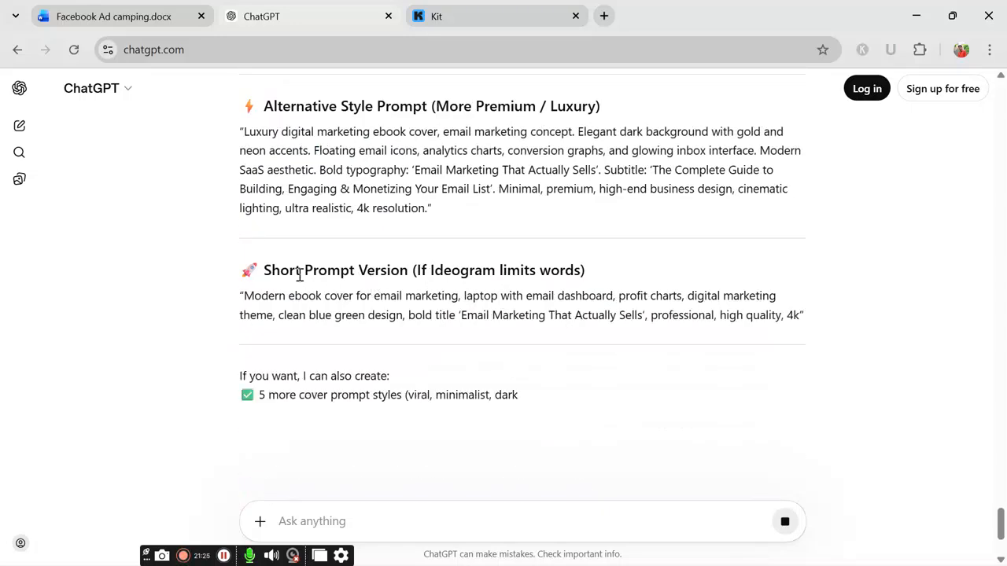
scroll(267, 236, up, 2)
drag(243, 105, 681, 240)
key(ctrl+c)
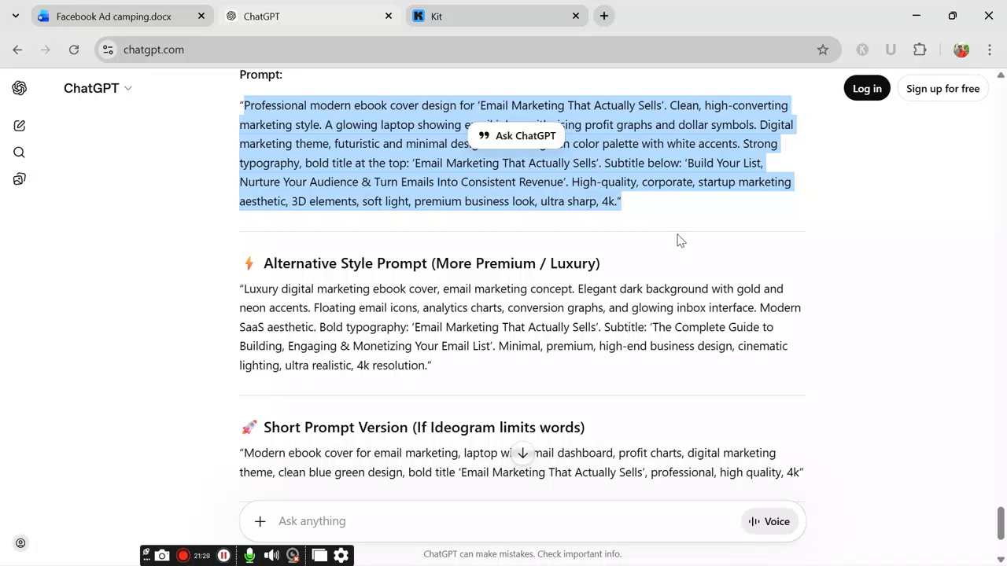
Step: Open Ideogram's Explore page in a new Chrome tab via the 'id' address suggestion
click(604, 17)
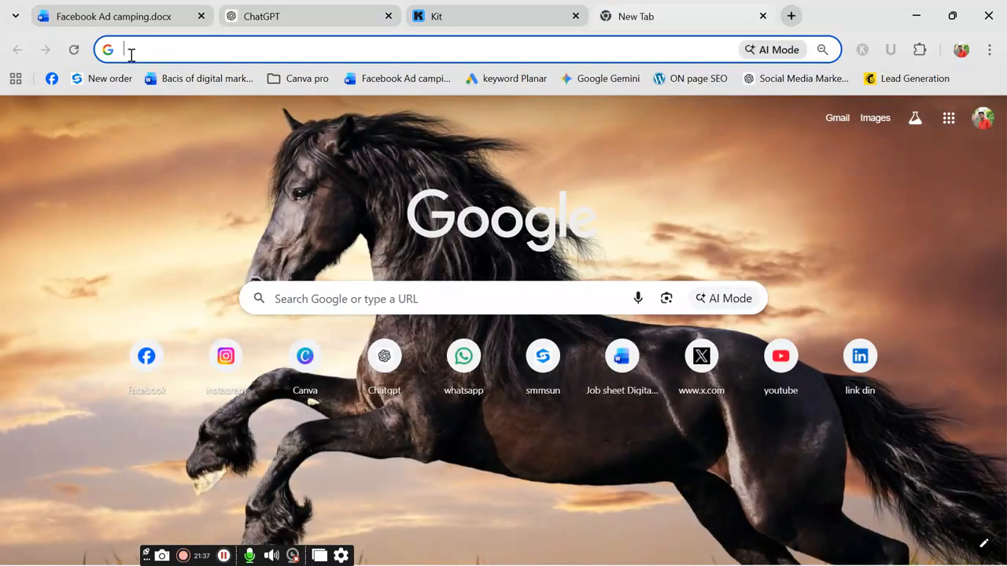
click(132, 53)
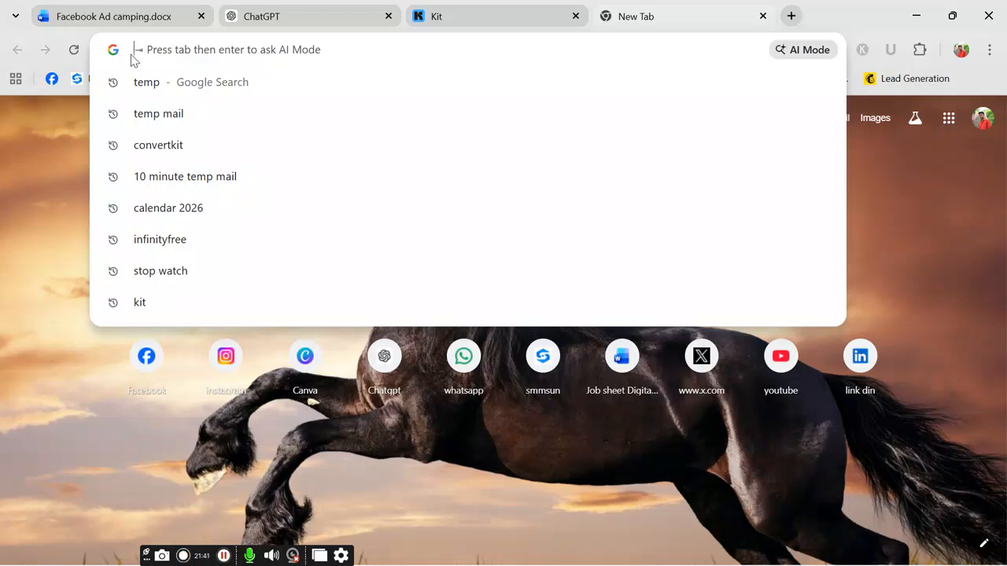
text(i)
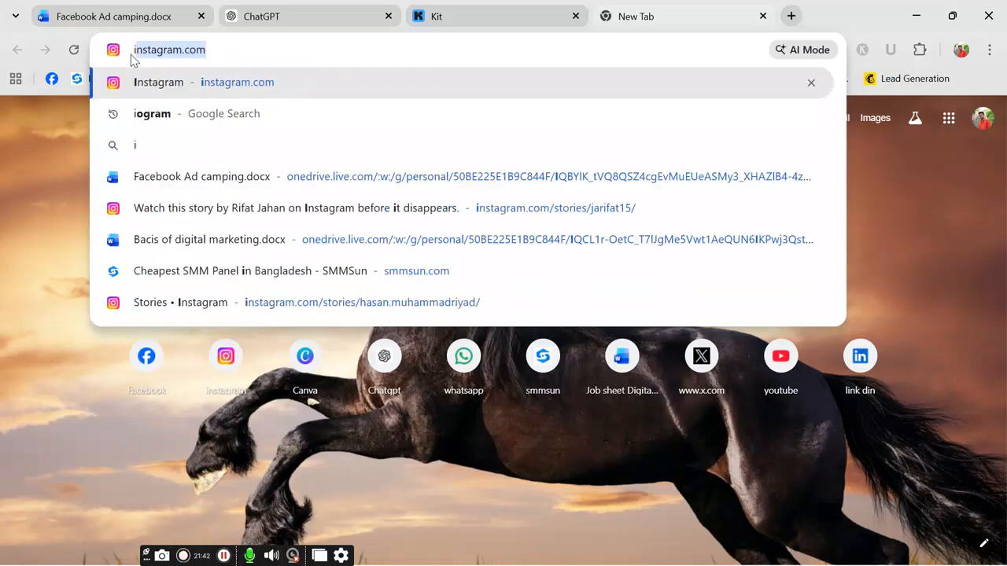
text(d)
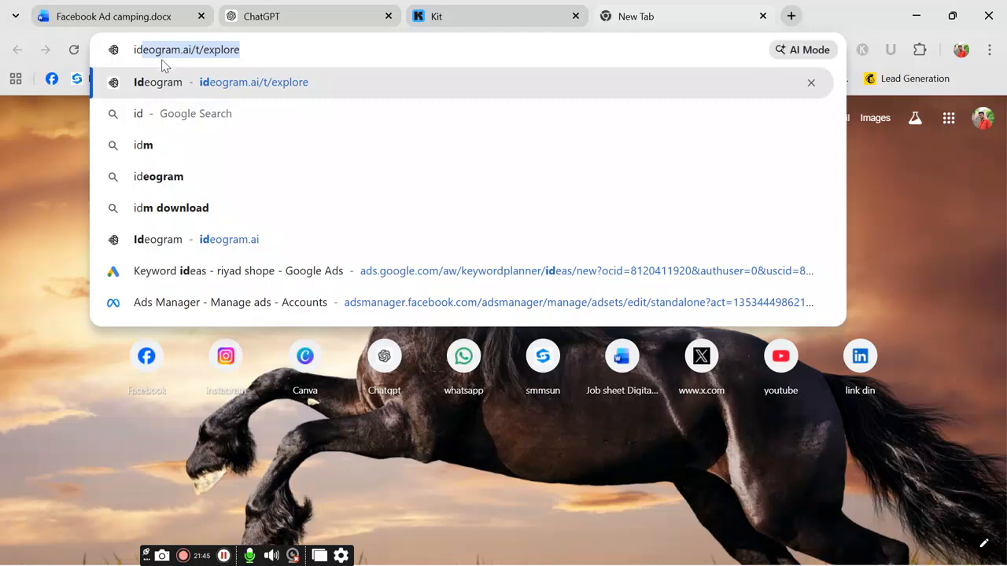
click(171, 82)
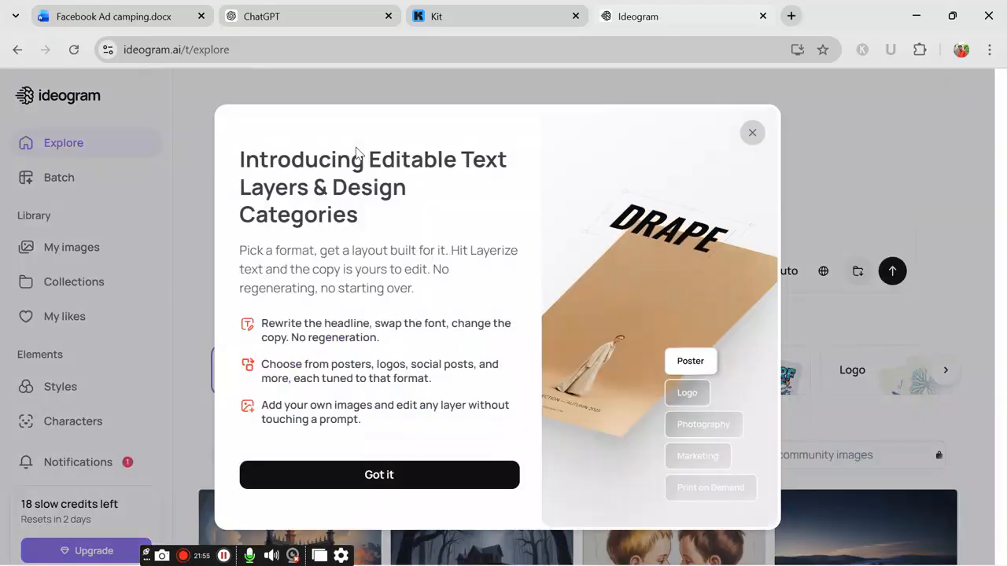
Step: Dismiss the announcement, set the aspect ratio to 3:4, and paste the ebook cover prompt
click(752, 133)
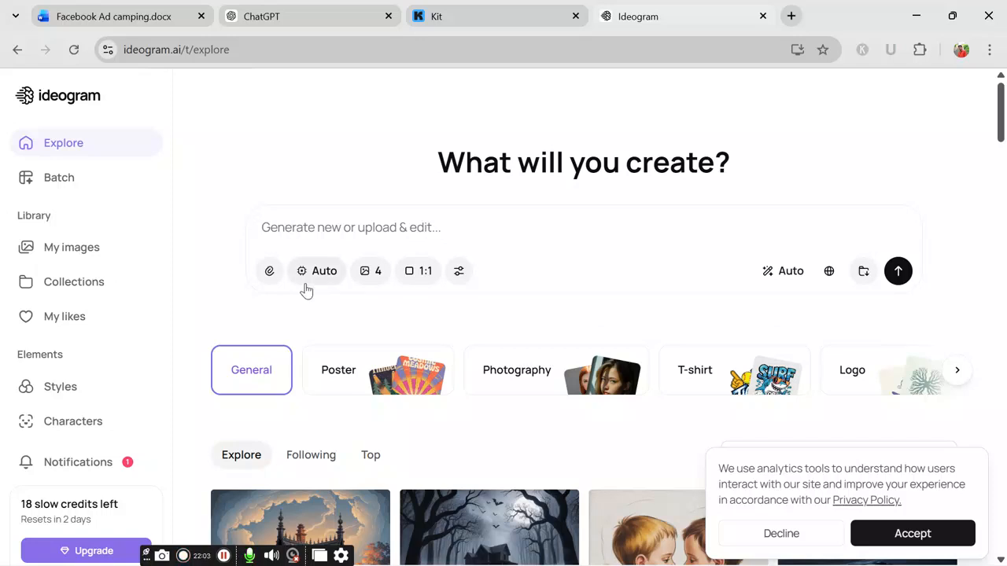
click(423, 272)
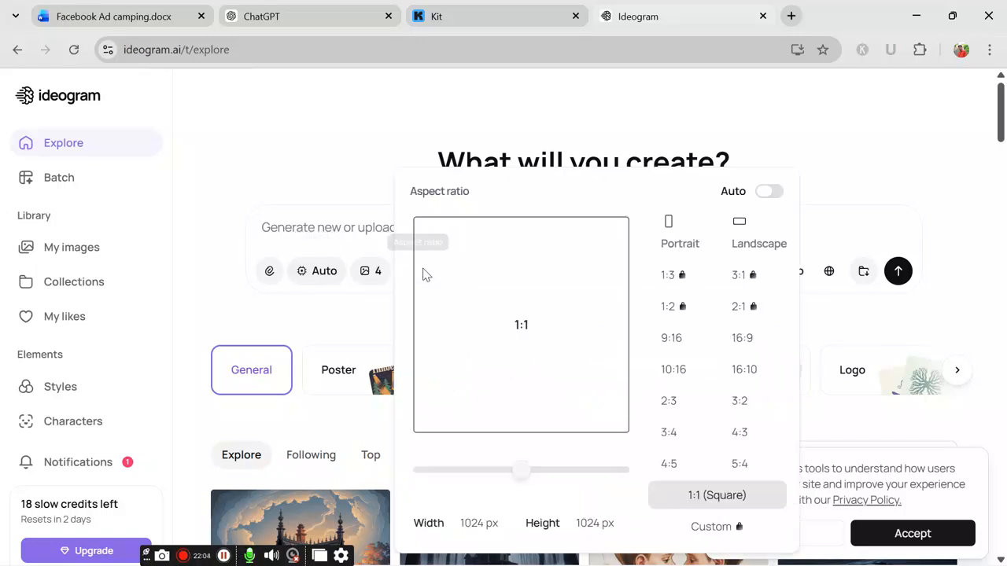
click(677, 402)
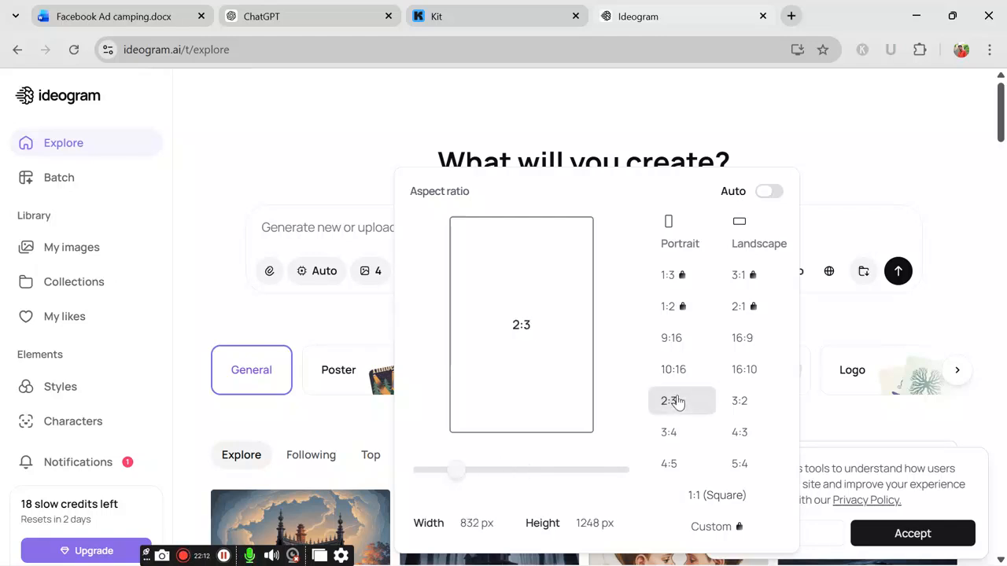
mouse_move(466, 477)
mouse_down()
mouse_move(522, 477)
mouse_move(485, 477)
mouse_up()
click(666, 400)
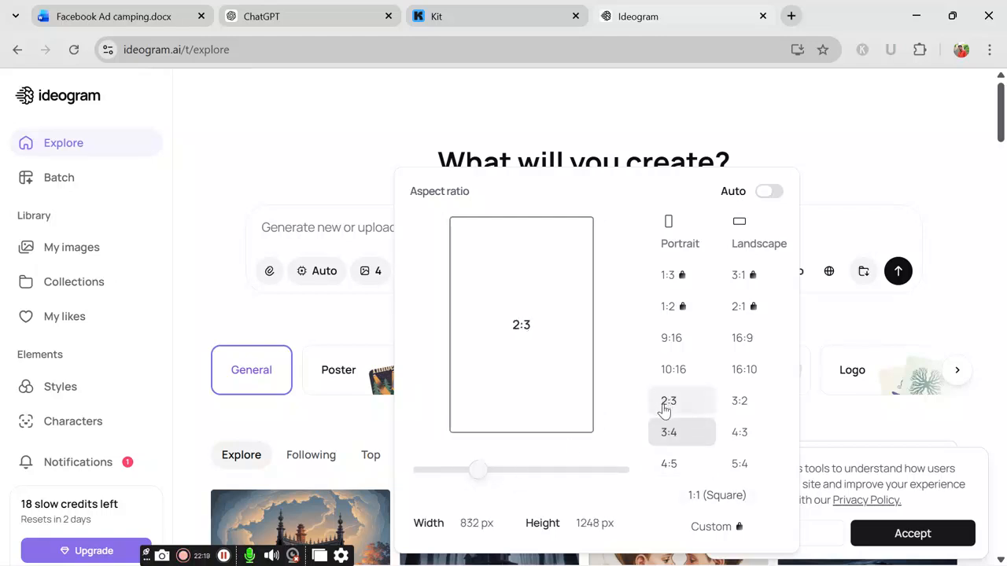
click(670, 435)
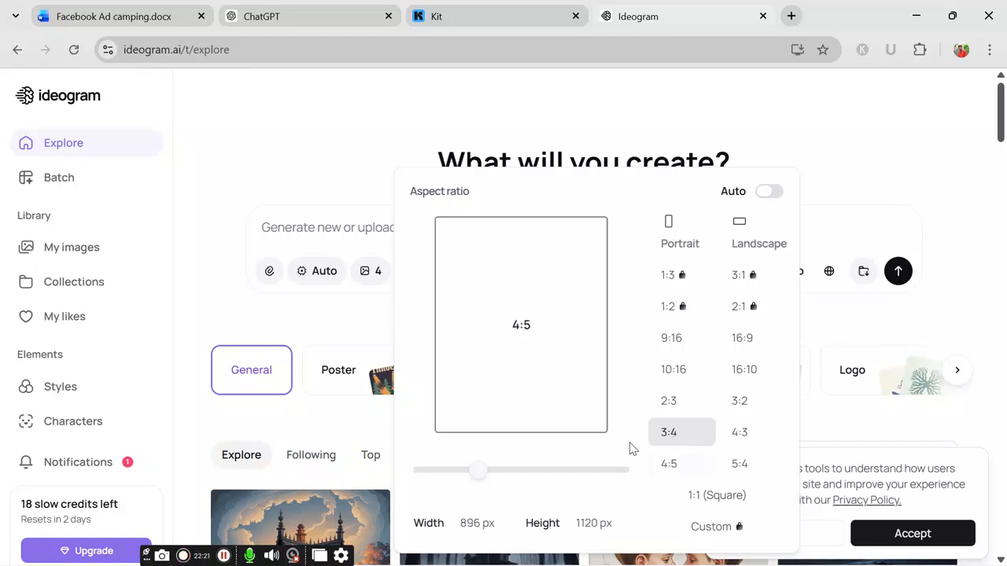
click(335, 231)
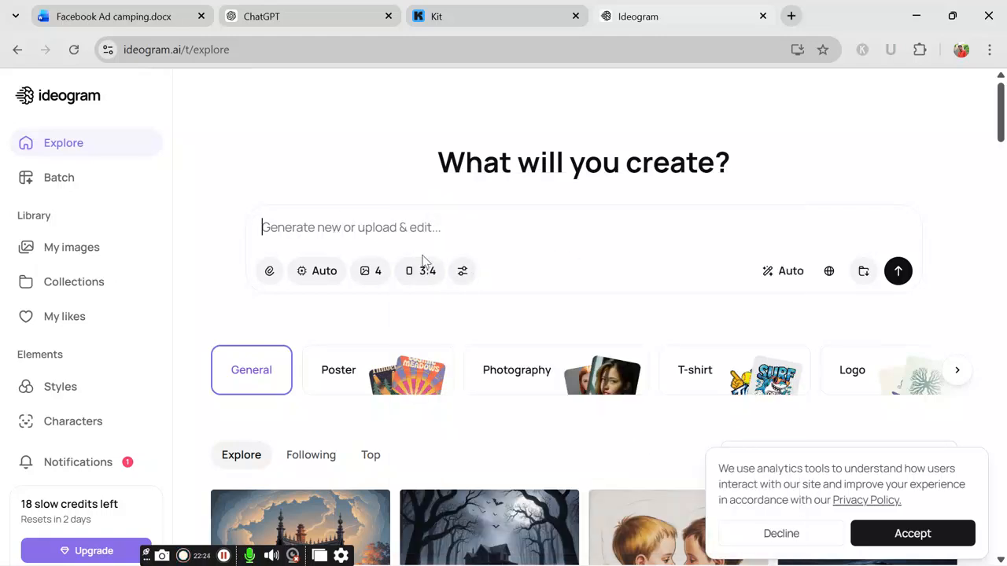
key(ctrl+v)
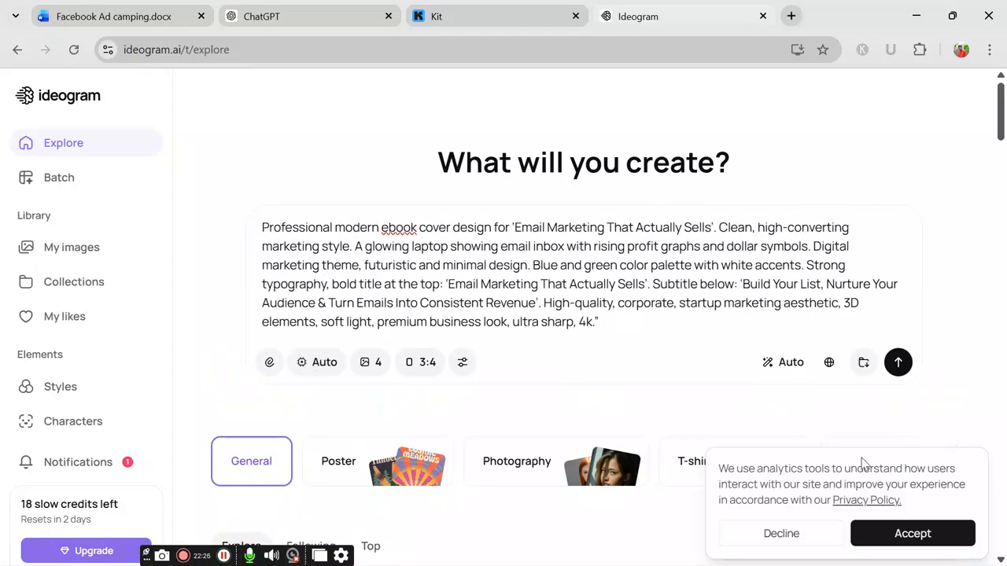
Step: Generate the ebook covers and review them in My images
click(898, 363)
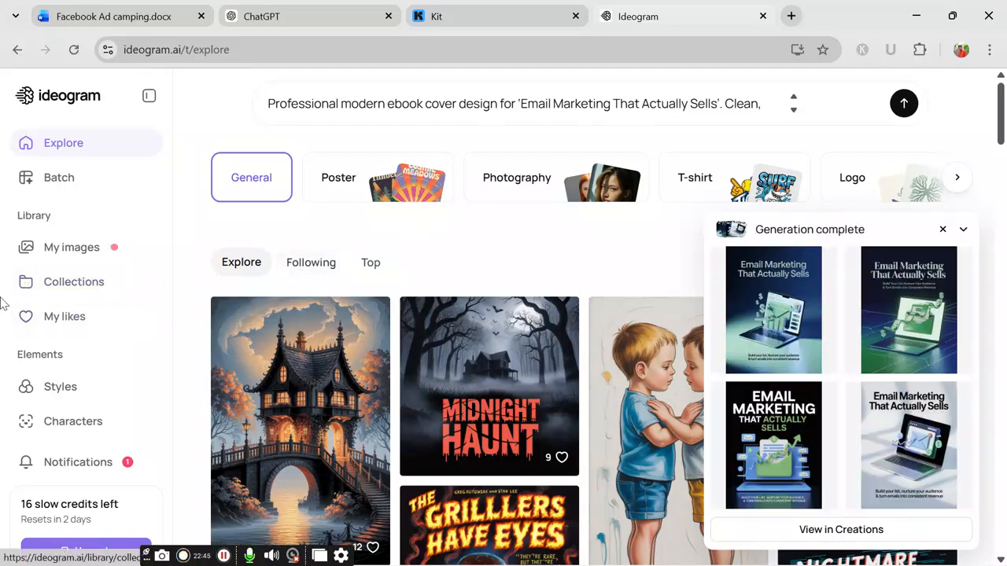
click(71, 249)
scroll(446, 279, down, 2)
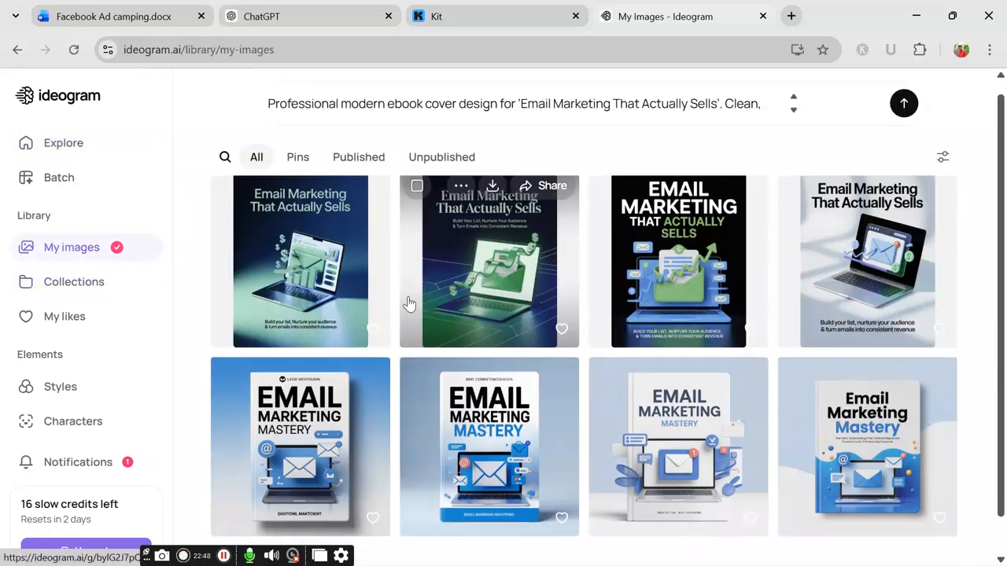
scroll(352, 283, up, 2)
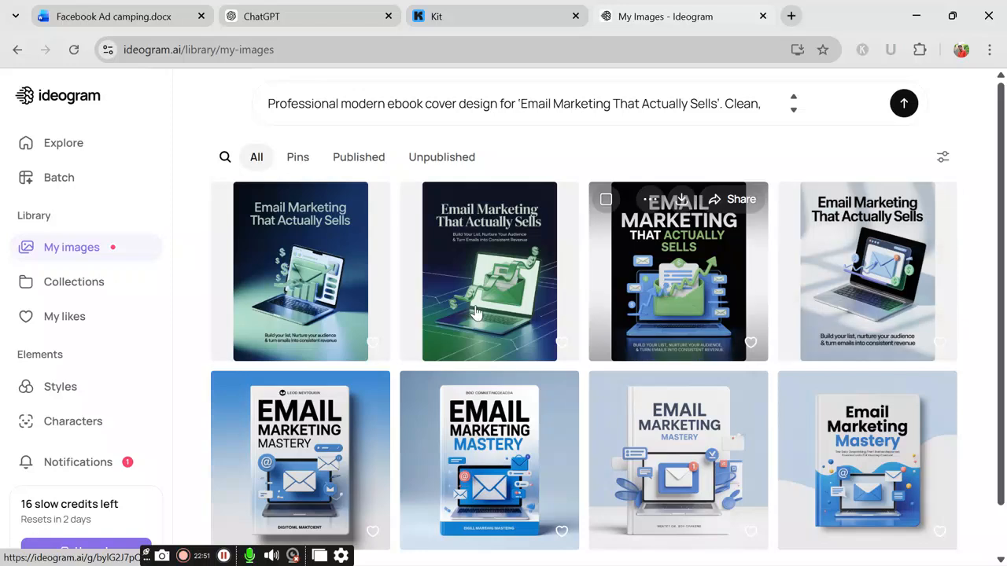
scroll(503, 338, down, 1)
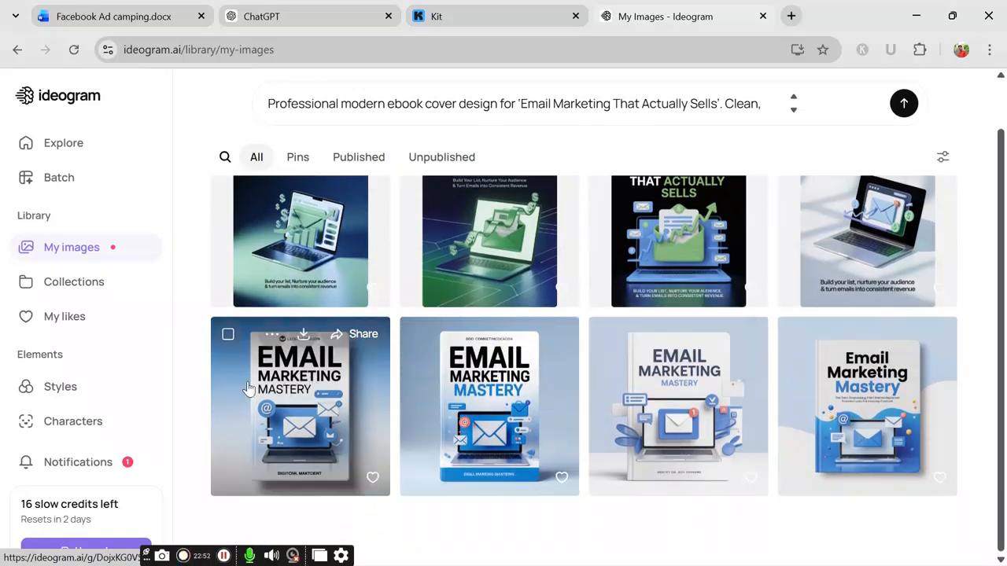
scroll(352, 314, up, 1)
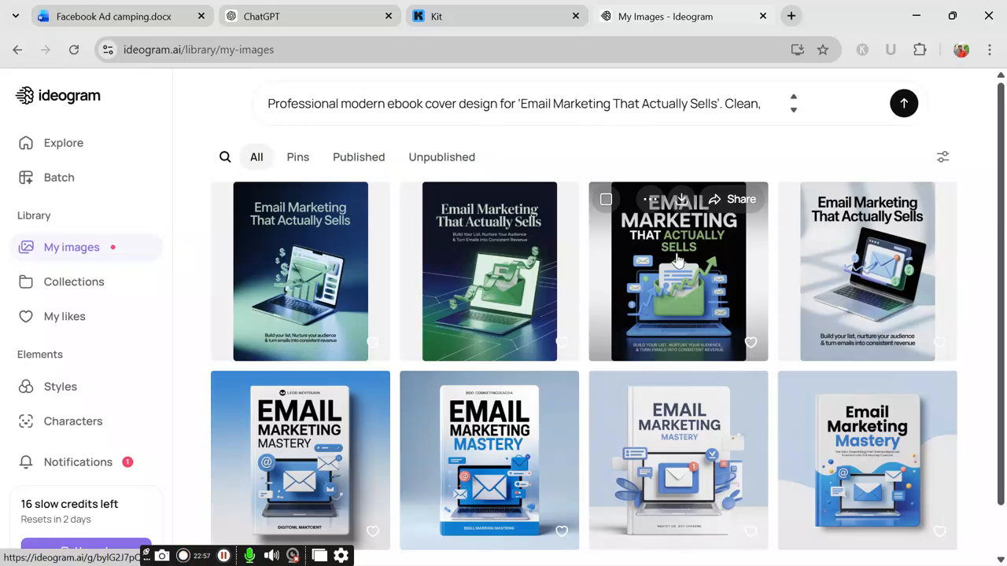
Step: Download the third generated cover as a JPEG
click(689, 203)
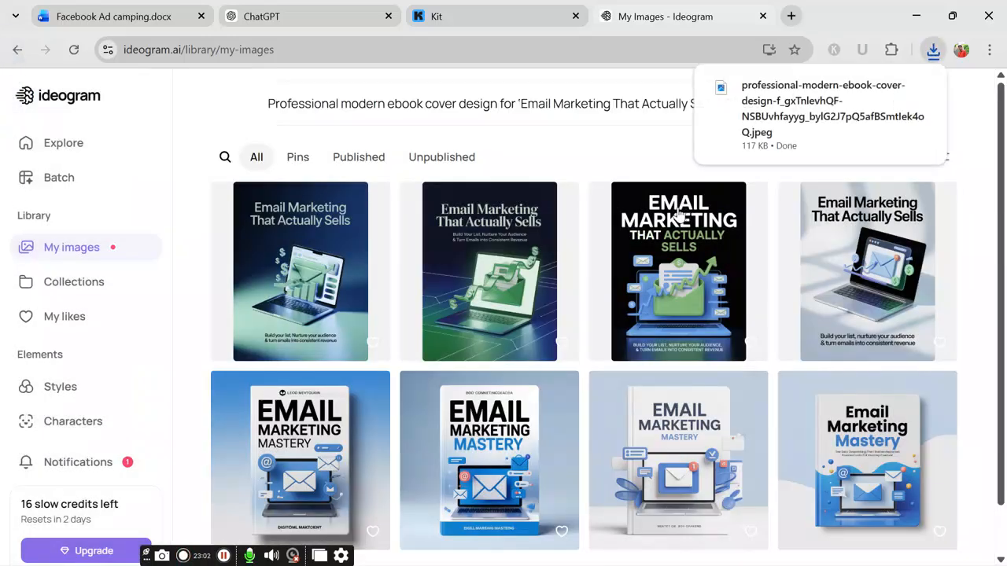
mouse_move(663, 208)
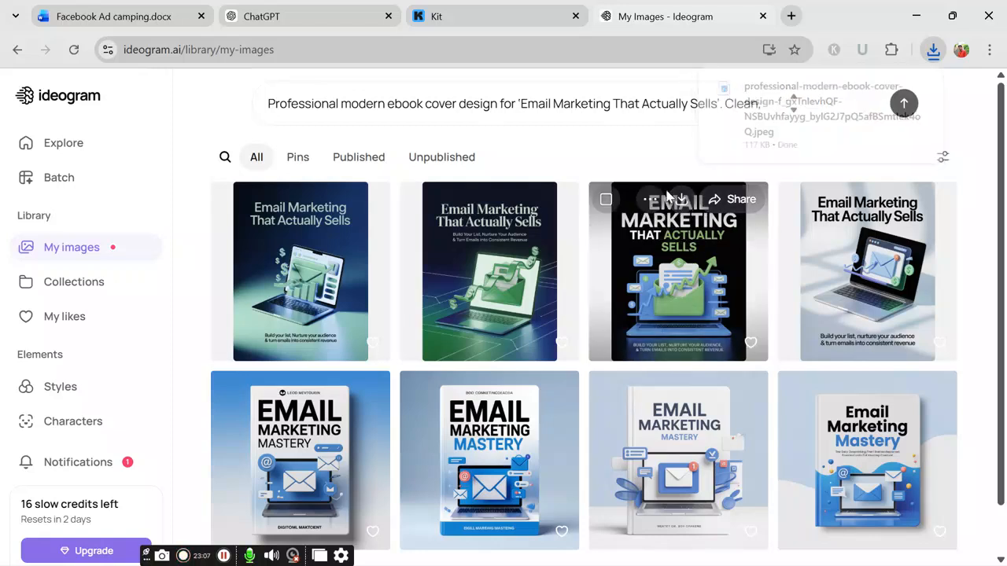
click(443, 16)
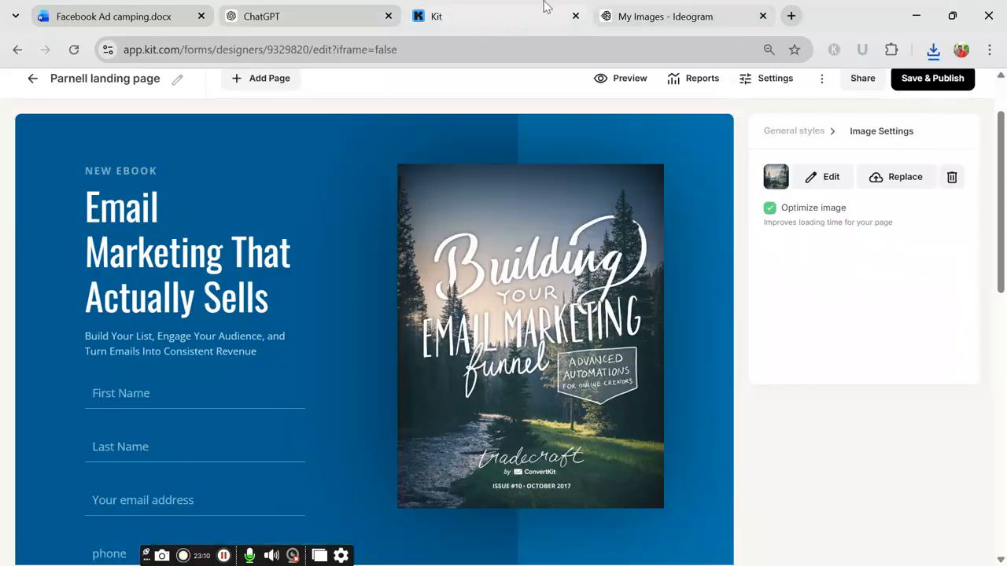
Step: Replace the landing page cover image with the downloaded cover file, renamed 'ebook'
click(897, 180)
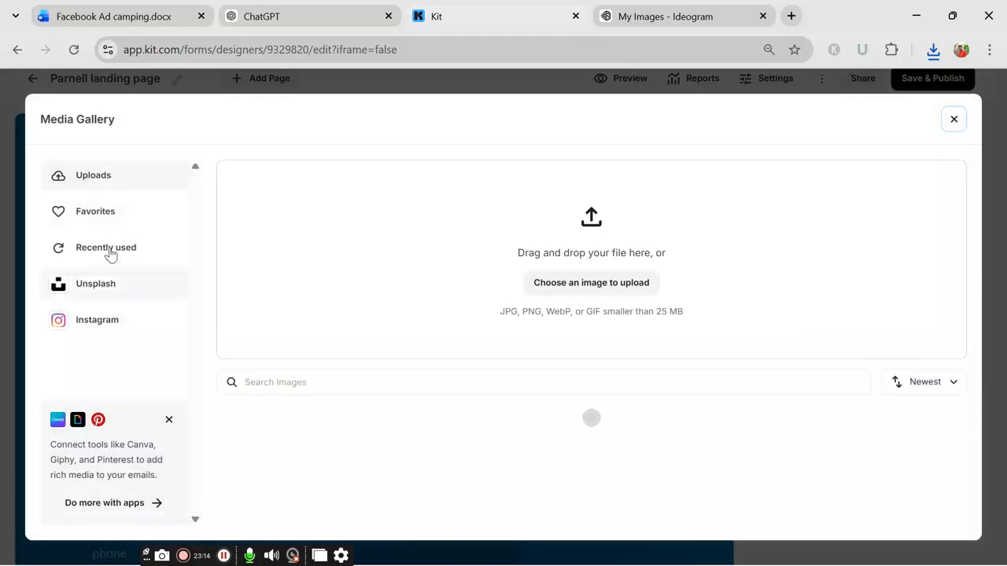
click(603, 283)
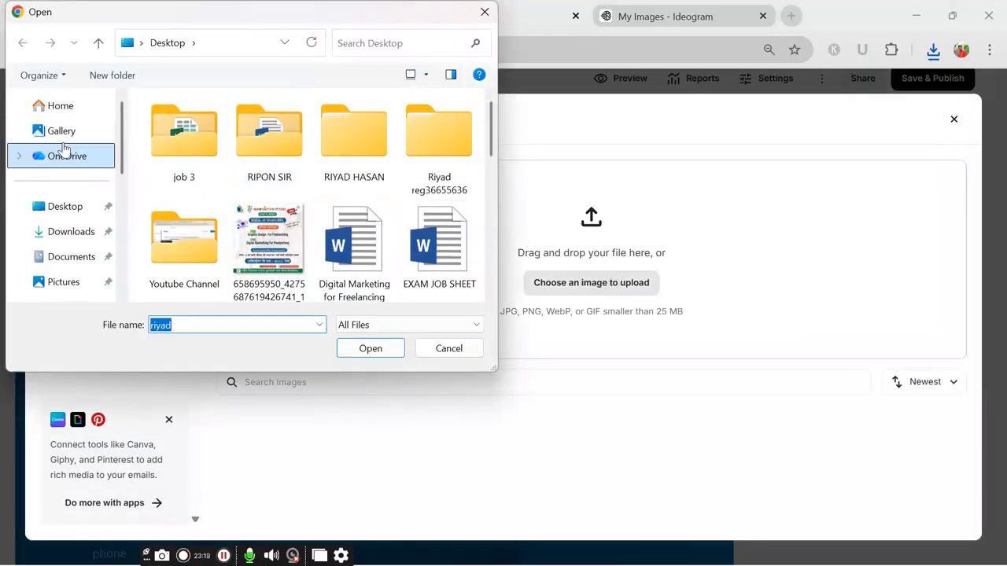
scroll(65, 199, down, 1)
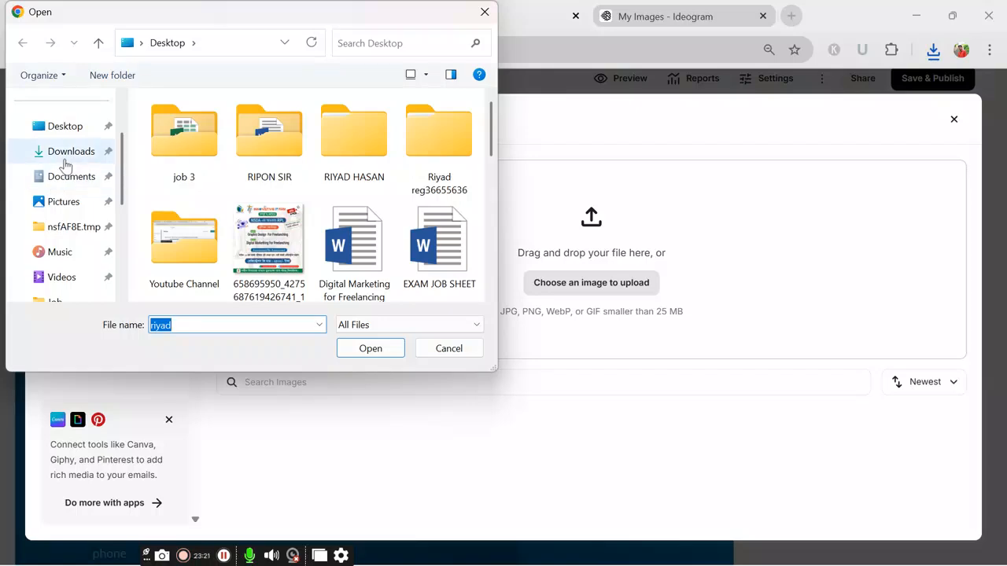
click(66, 156)
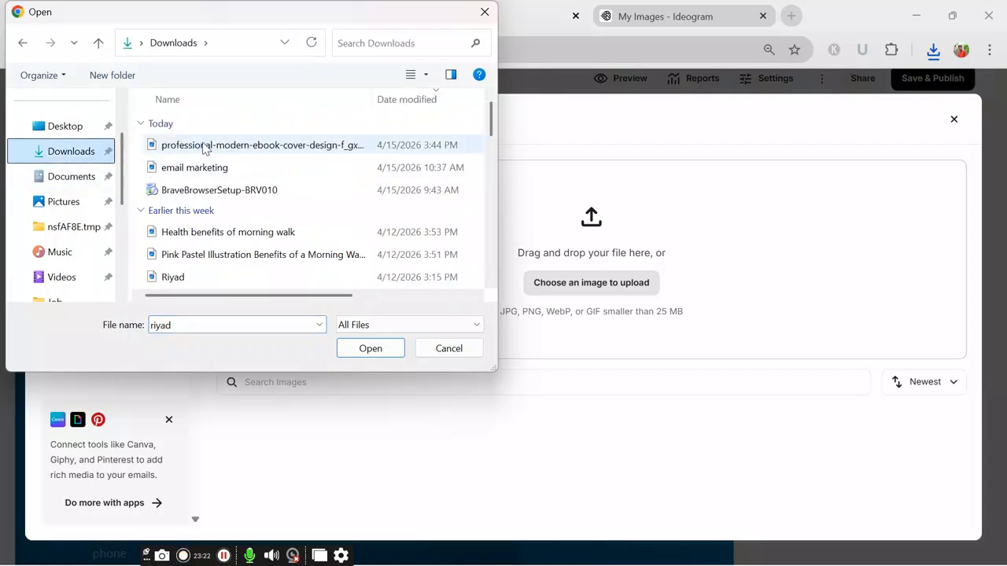
click(204, 148)
click(205, 145)
key(BackSpace)
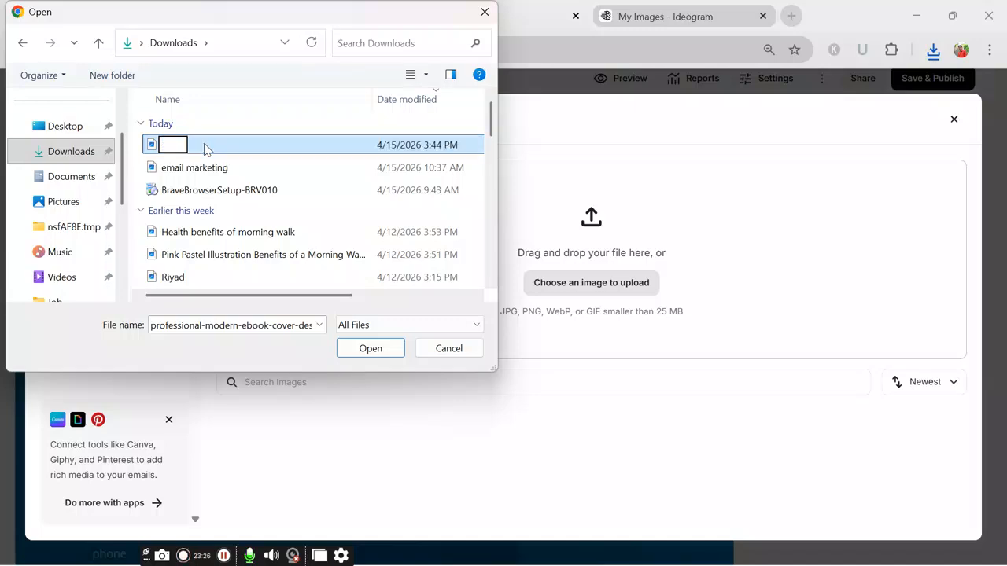
text(ebook)
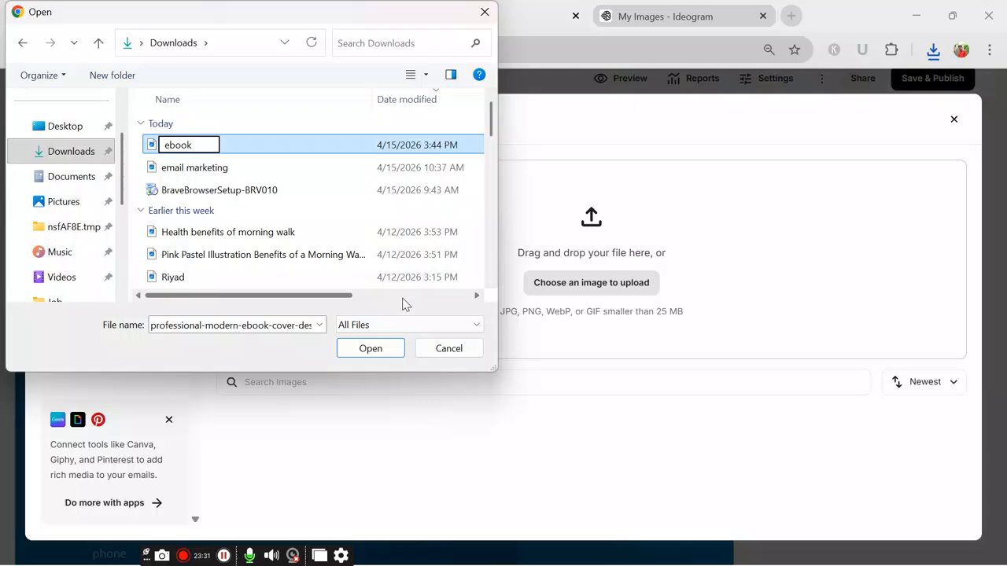
key(Return)
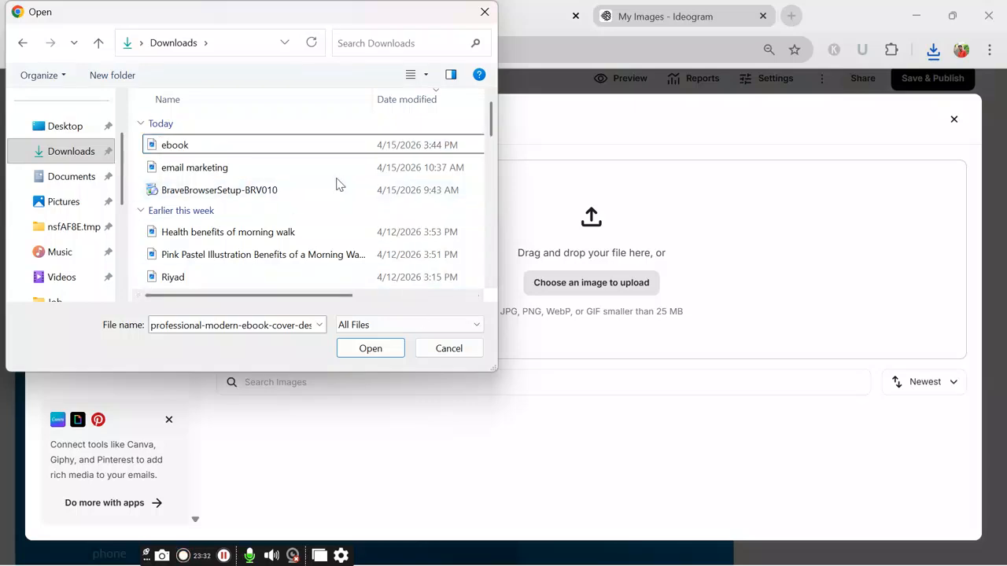
click(166, 146)
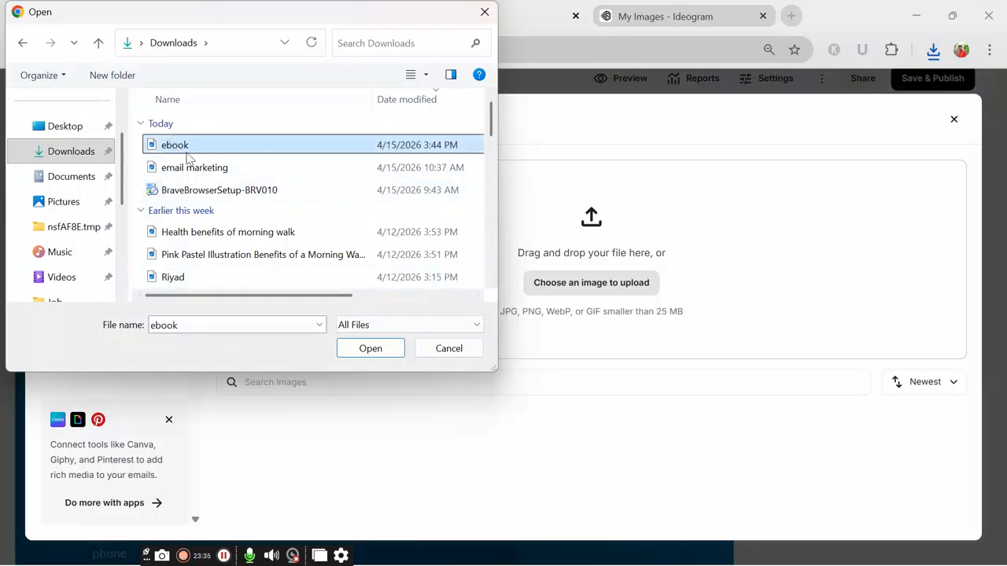
click(370, 349)
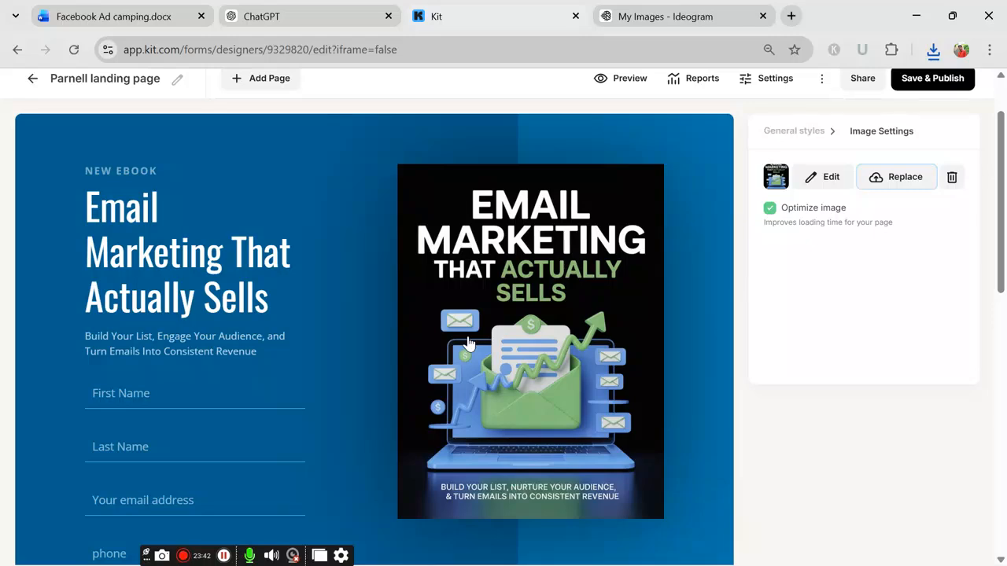
Step: Review the page and the Word task list, then open the Landing Page Settings dialog
scroll(701, 393, down, 3)
scroll(354, 472, up, 5)
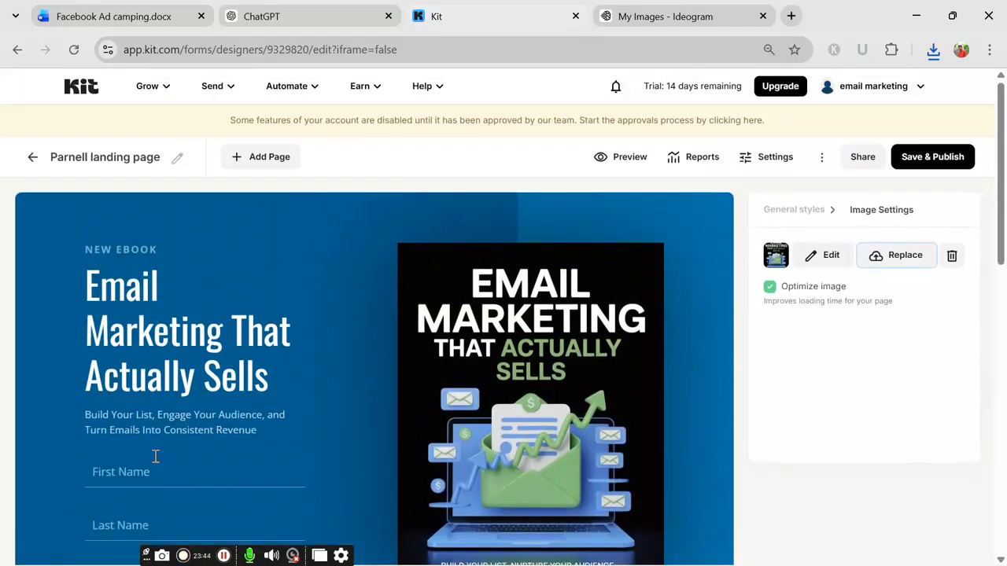
scroll(495, 455, down, 2)
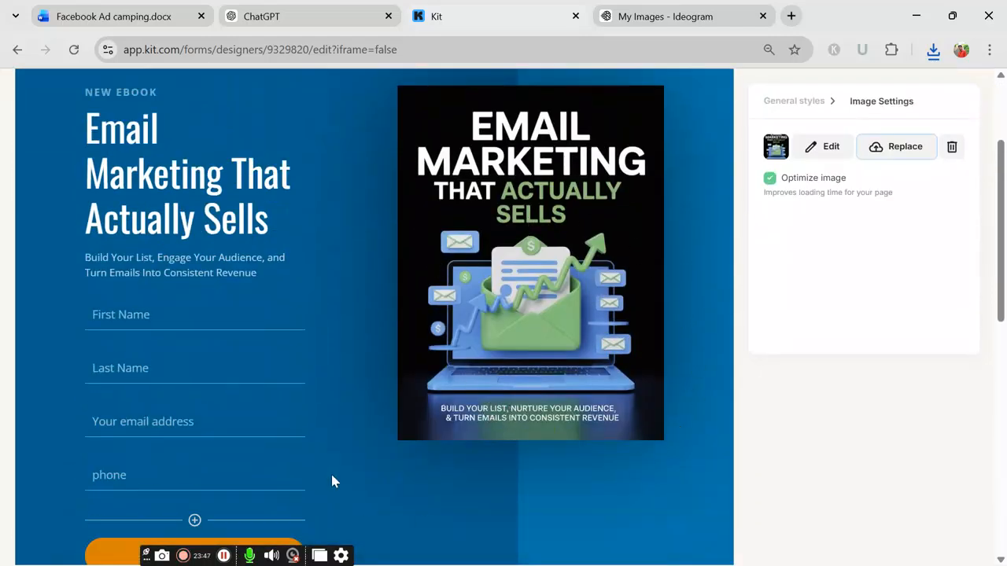
scroll(354, 480, down, 1)
scroll(452, 456, up, 3)
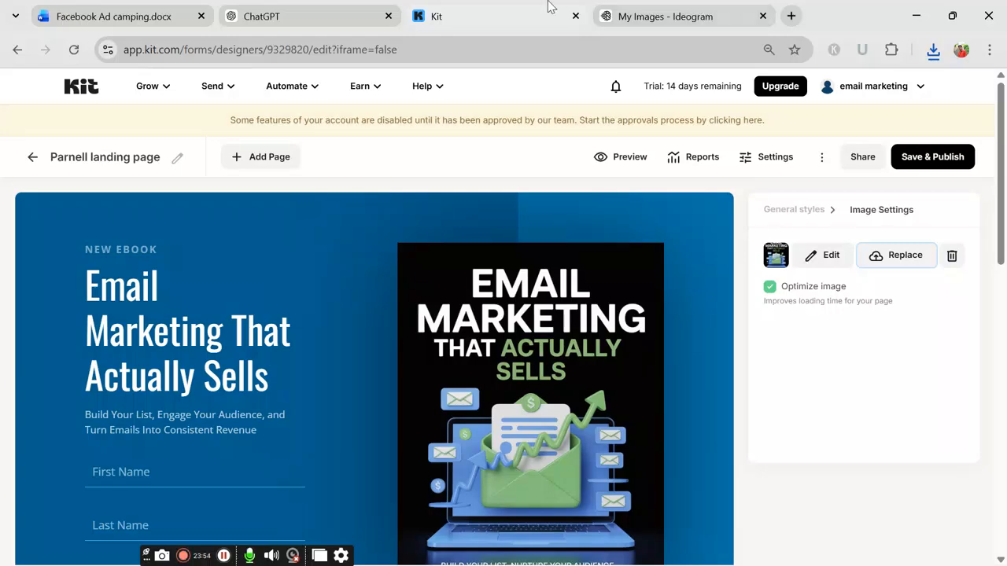
click(146, 11)
scroll(388, 301, down, 1)
scroll(387, 300, up, 1)
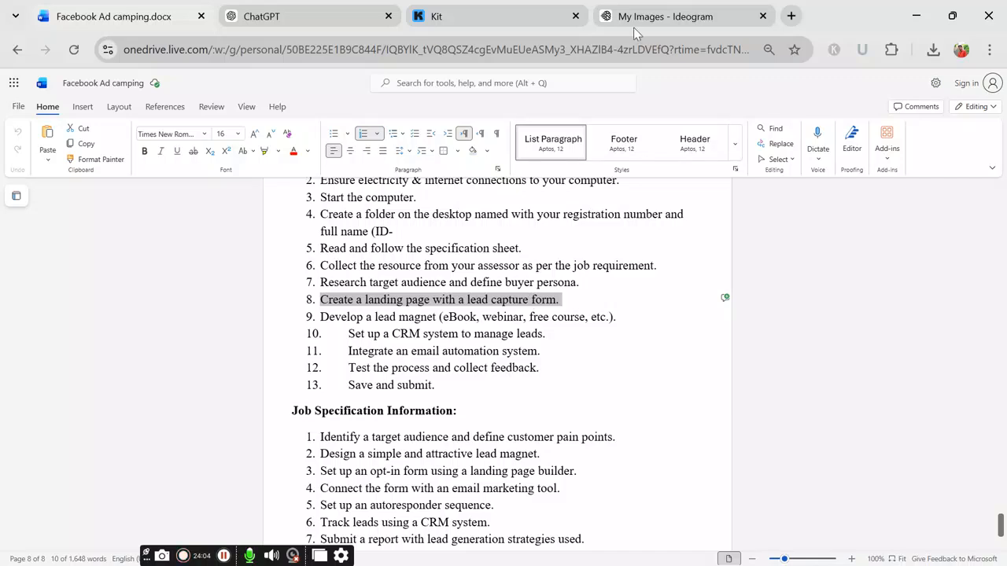
click(508, 21)
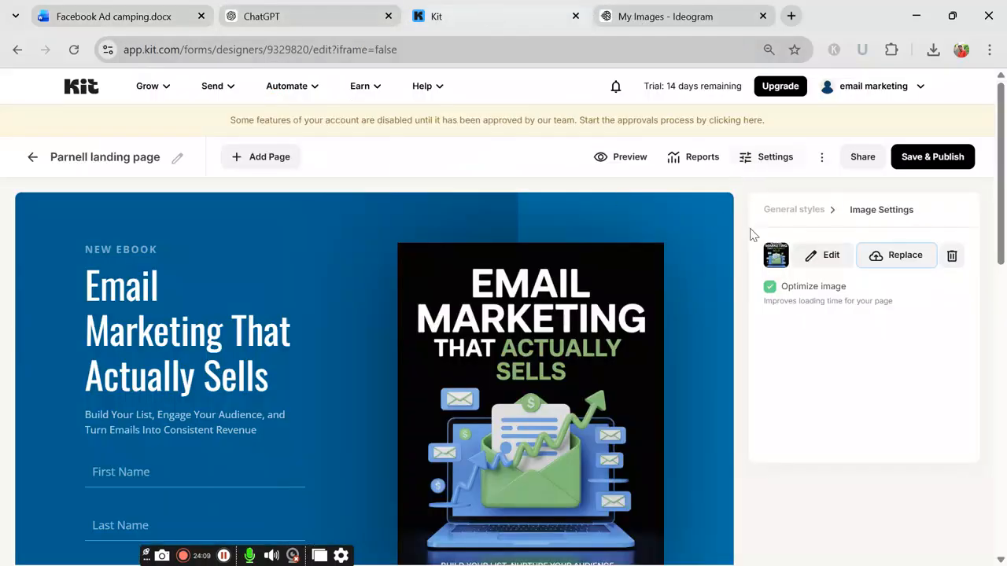
click(770, 161)
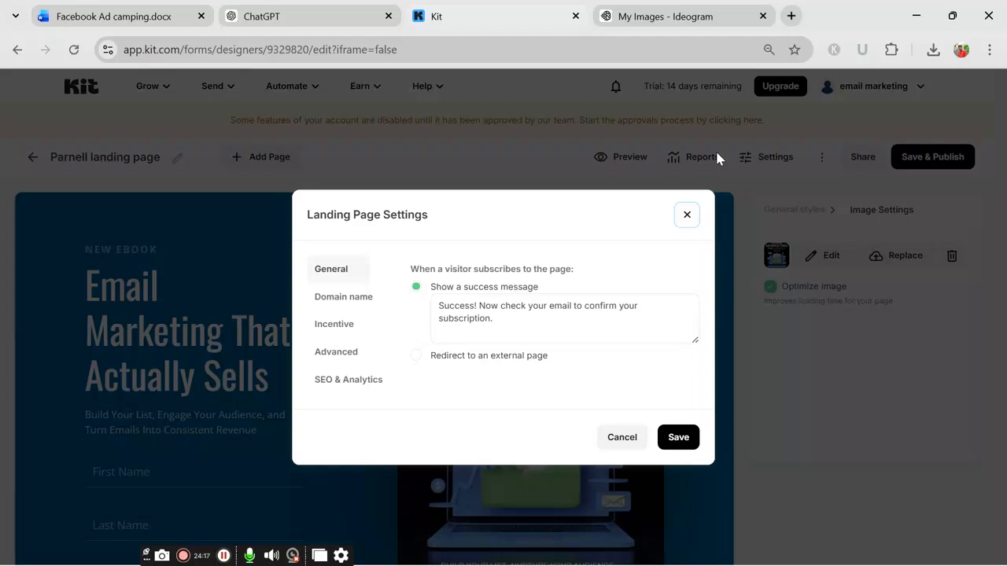
Step: Under Incentive, turn on auto-confirm for new subscribers and choose Download instead of URL
click(356, 304)
click(348, 277)
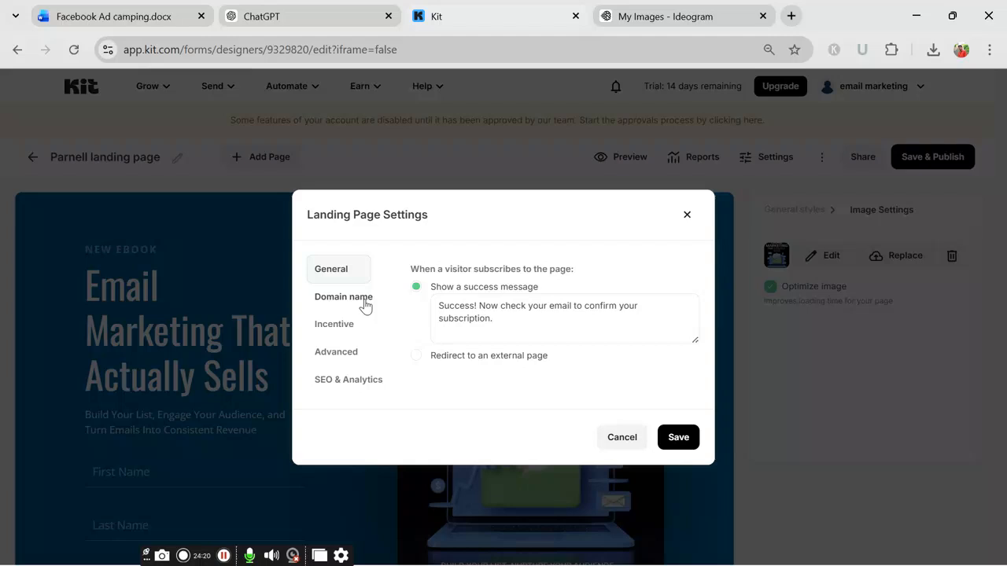
click(332, 329)
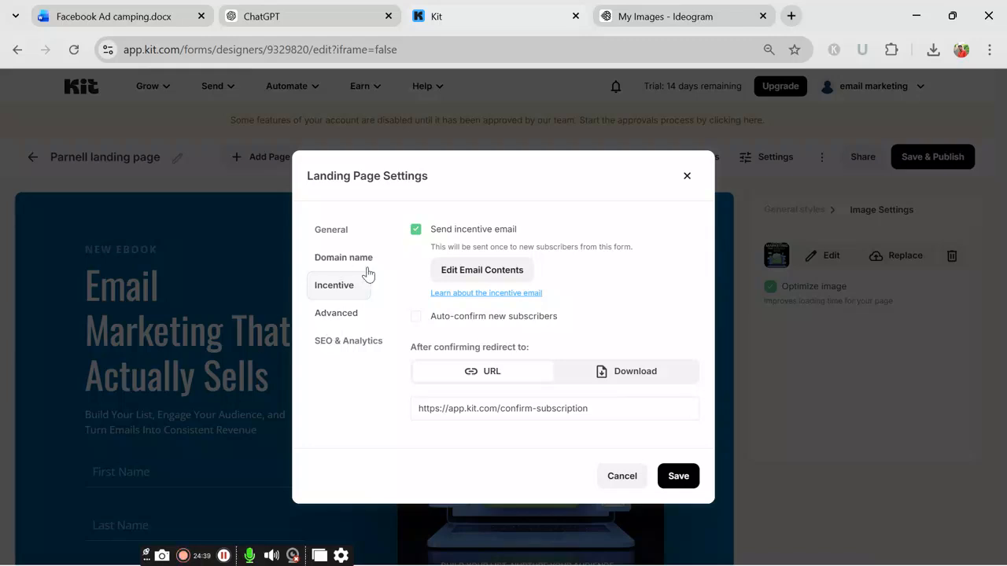
click(416, 317)
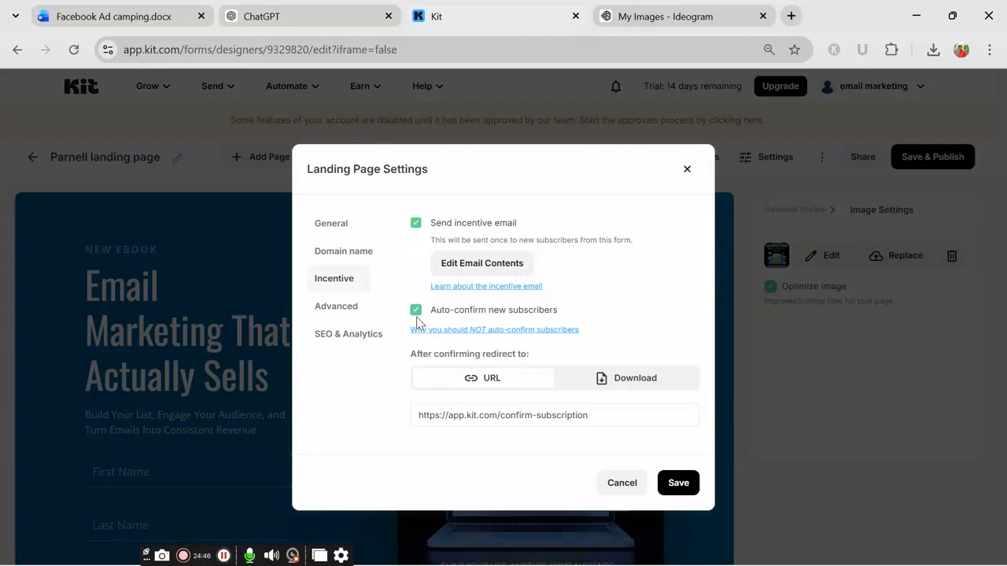
click(616, 380)
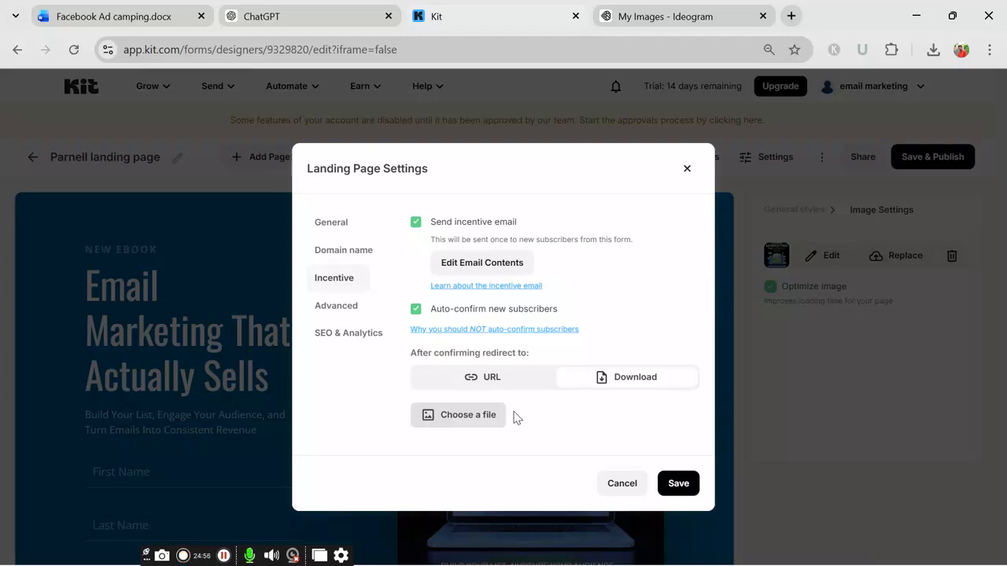
Step: Send ChatGPT the request 'Create an ebook for email marketing'
click(248, 18)
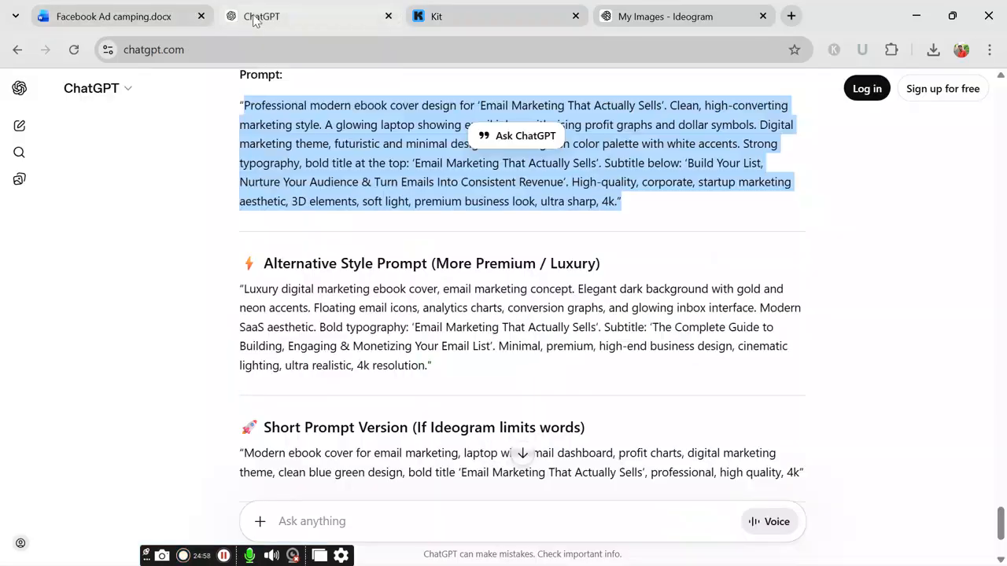
click(527, 453)
click(390, 522)
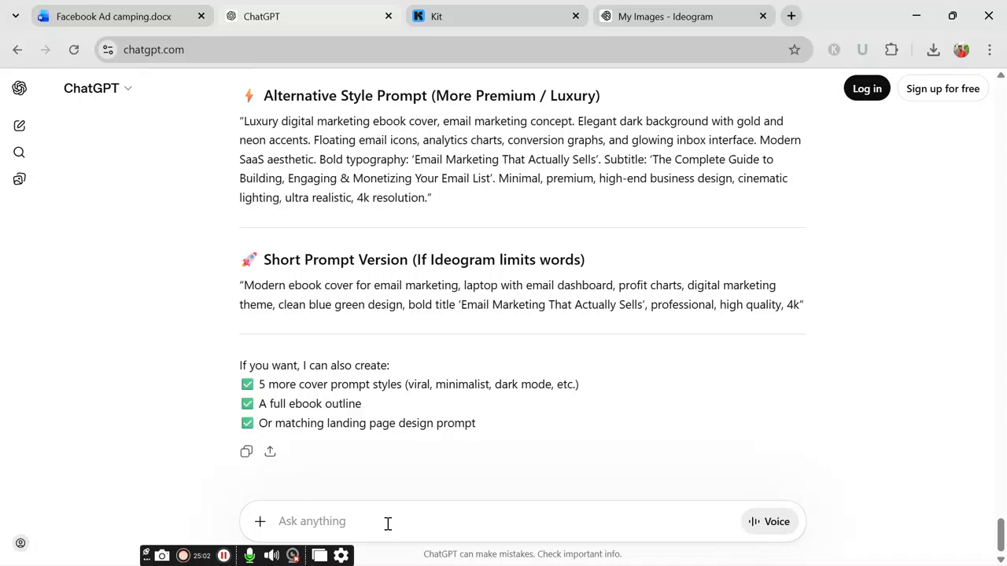
text(ebook)
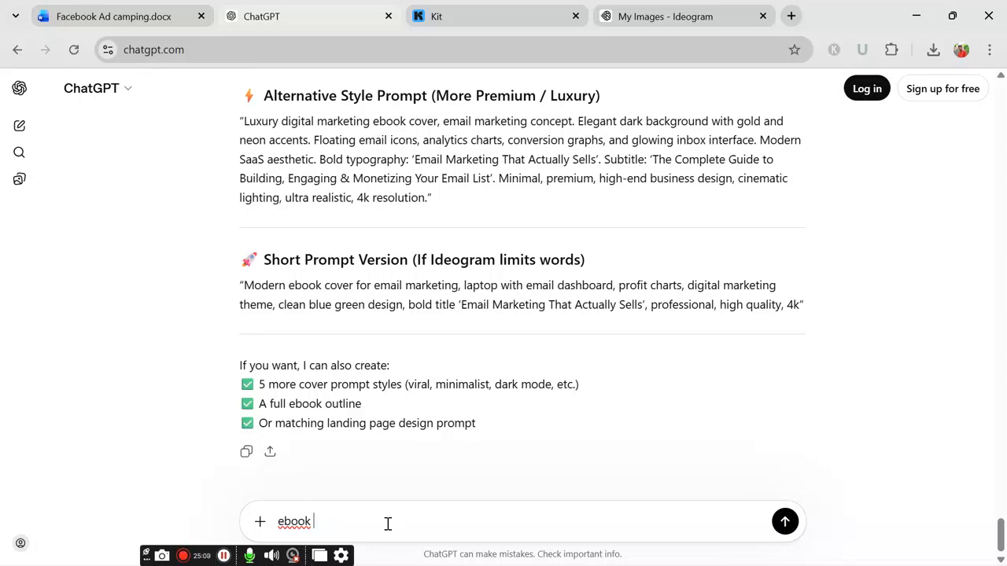
key(BackSpace)
key(BackSpace)
key(BackSpace)
key(BackSpace)
key(BackSpace)
text(Crate a )
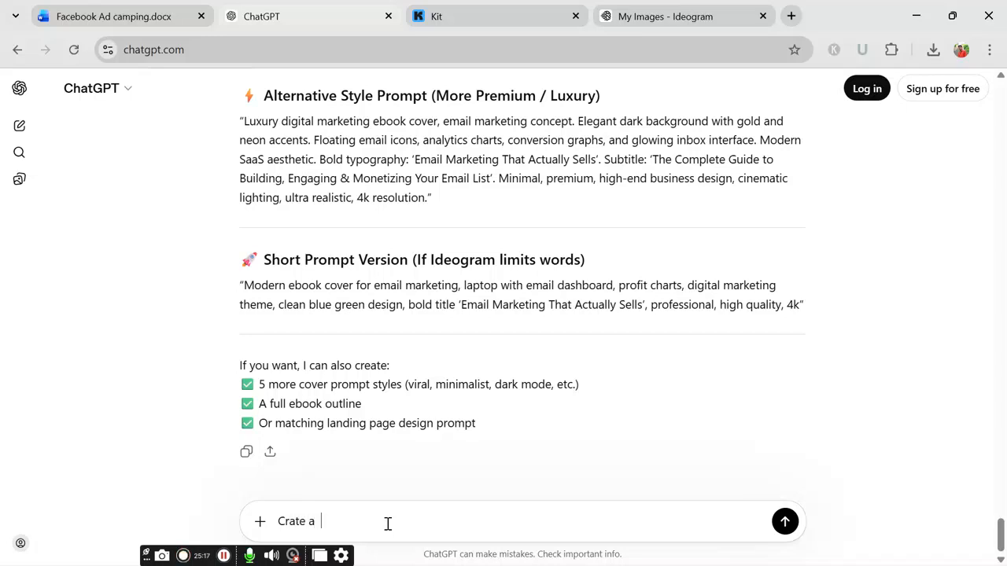
text(fbbo)
key(BackSpace)
key(BackSpace)
text(ook for)
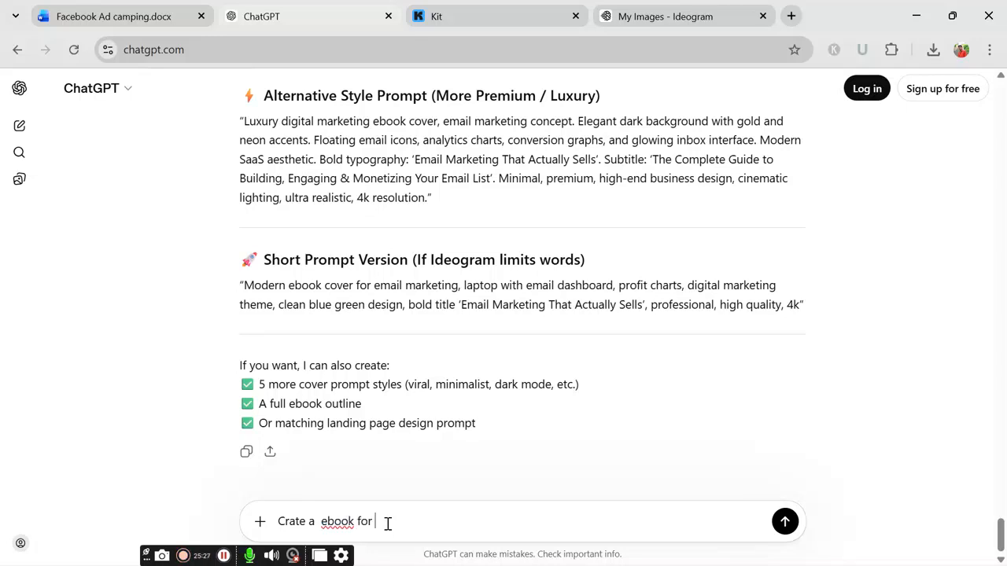
text( email marketing)
click(784, 522)
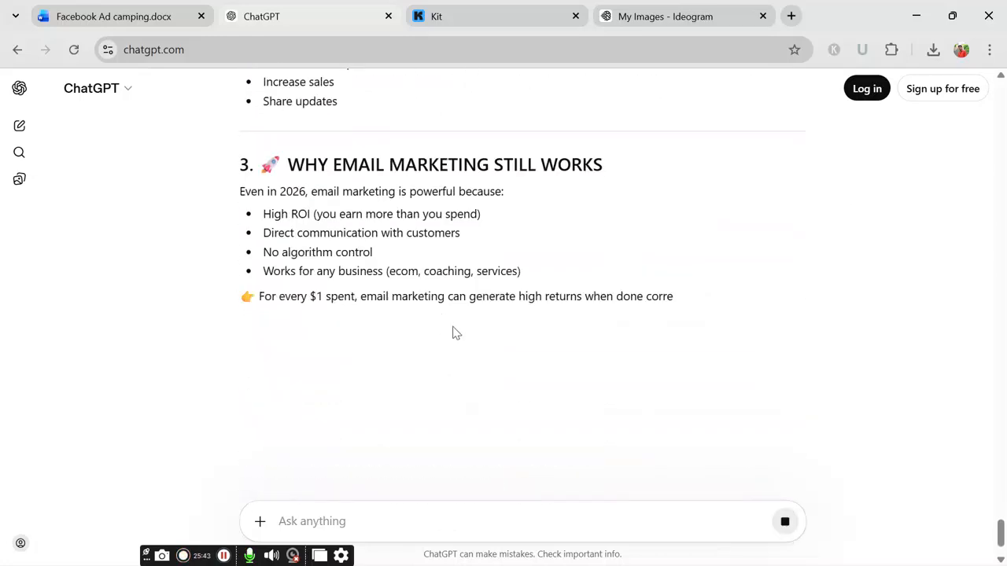
Step: Copy the ebook text from the 'EMAIL MARKETING THAT ACTUALLY SELLS' title through the Final Word
scroll(504, 337, up, 10)
scroll(309, 250, up, 4)
scroll(404, 400, down, 20)
scroll(368, 223, down, 18)
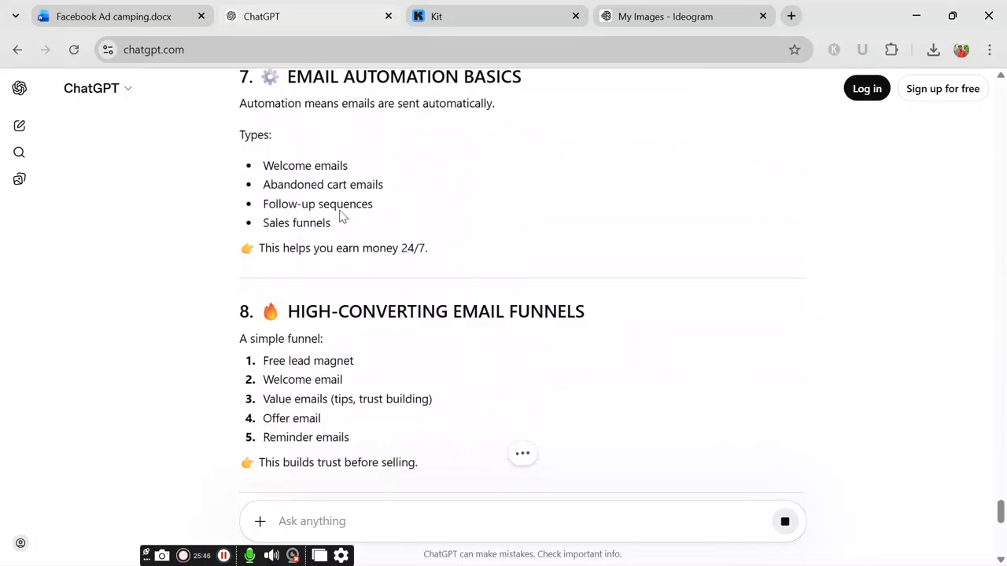
scroll(409, 304, up, 15)
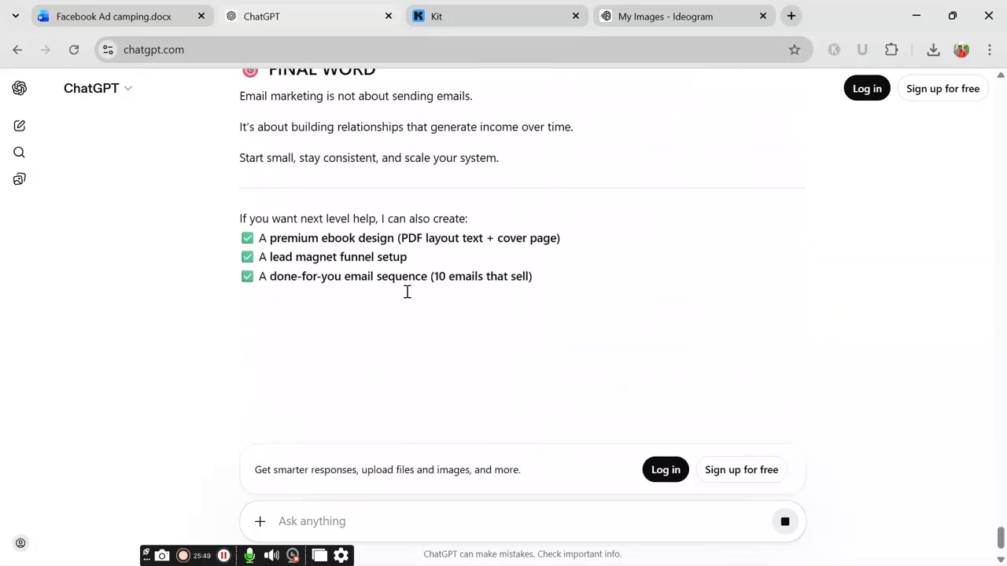
scroll(445, 311, up, 15)
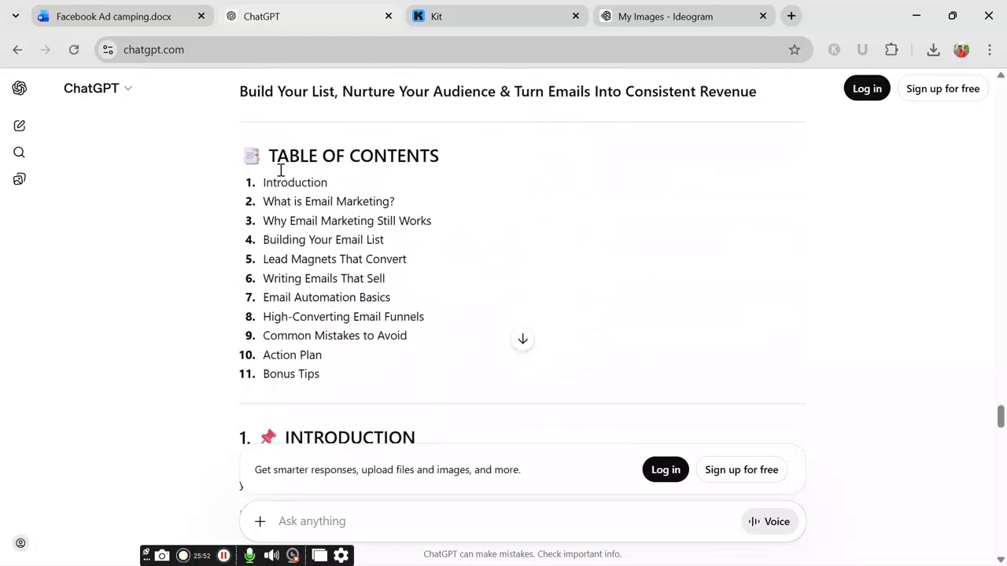
scroll(454, 227, up, 1)
drag(250, 118, 593, 459)
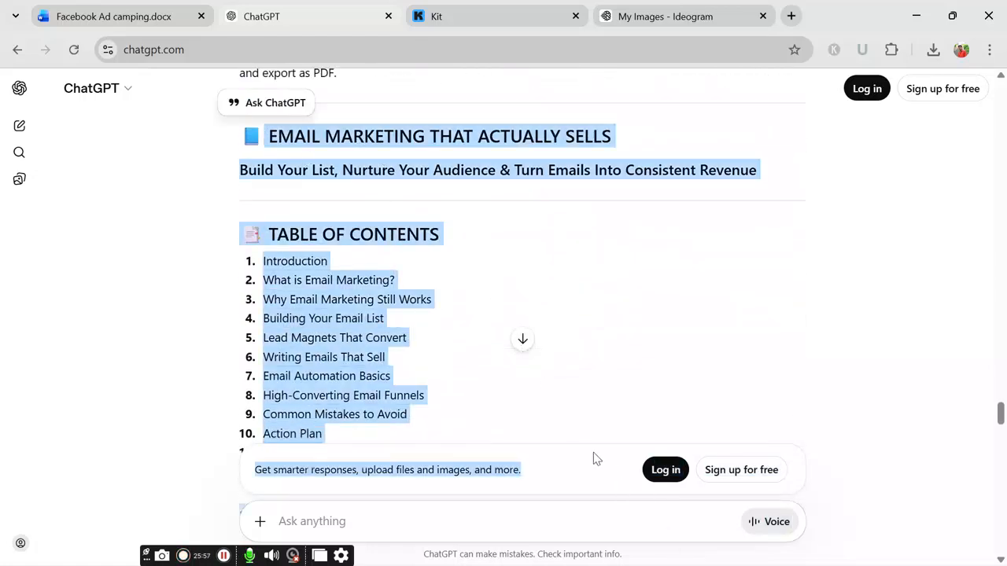
drag(219, 139, 539, 319)
key(ctrl+c)
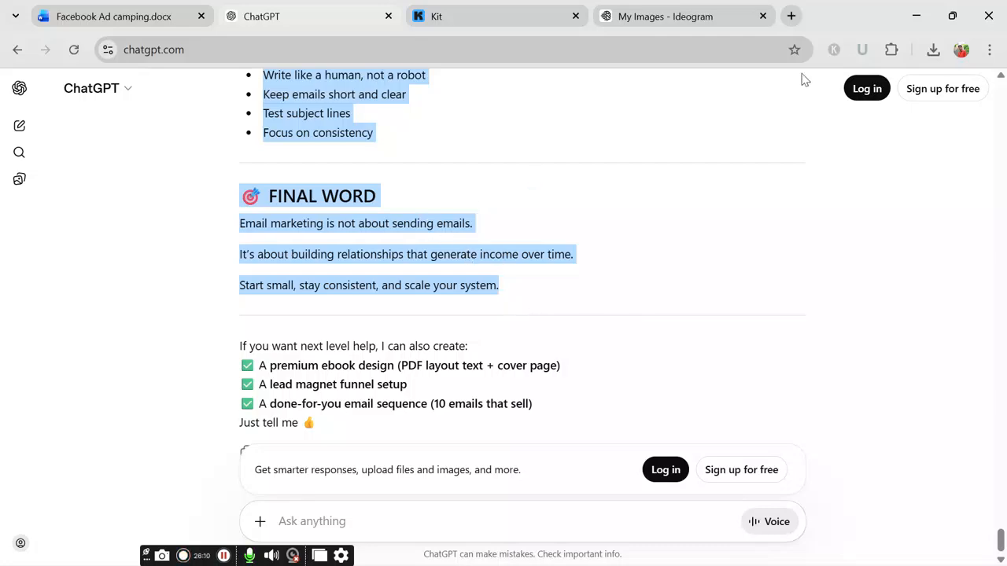
click(906, 18)
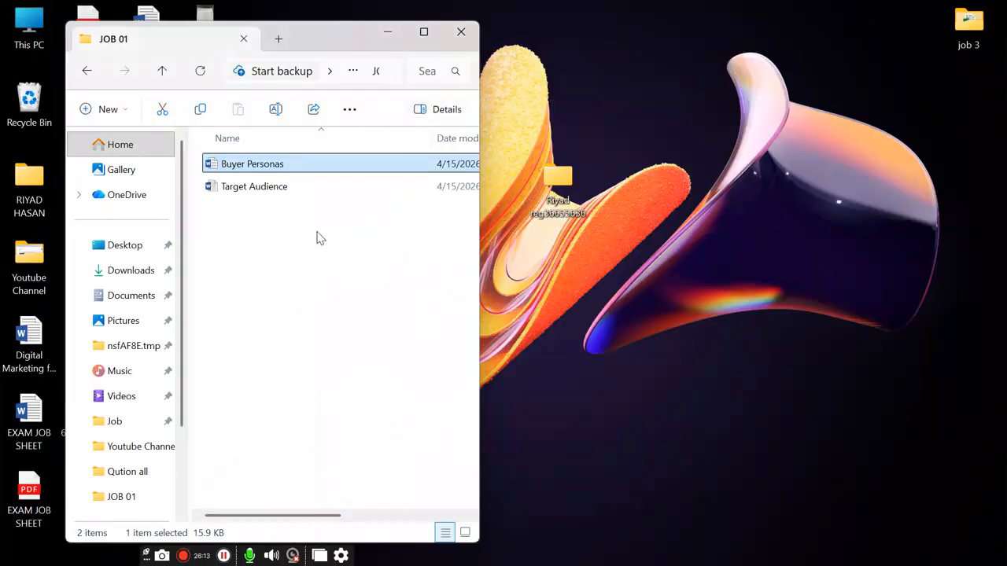
Step: Create a new Microsoft Word document in JOB 01, keeping its default name
right_click(291, 249)
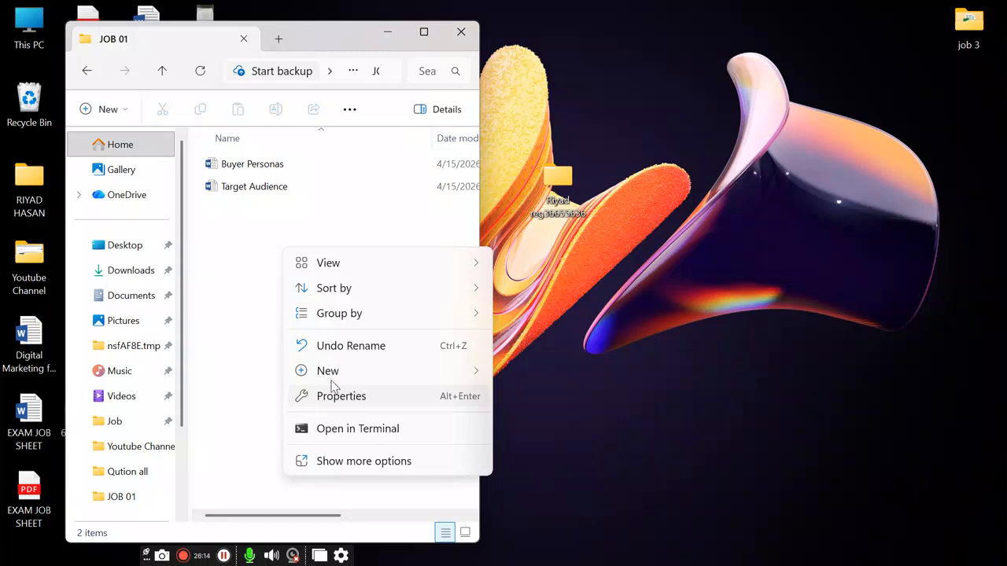
mouse_move(339, 373)
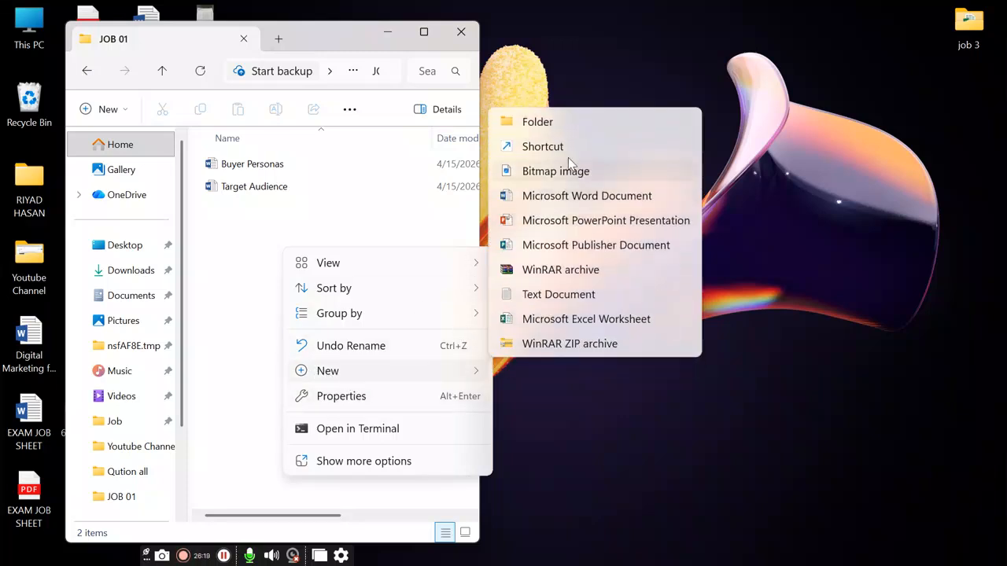
click(572, 203)
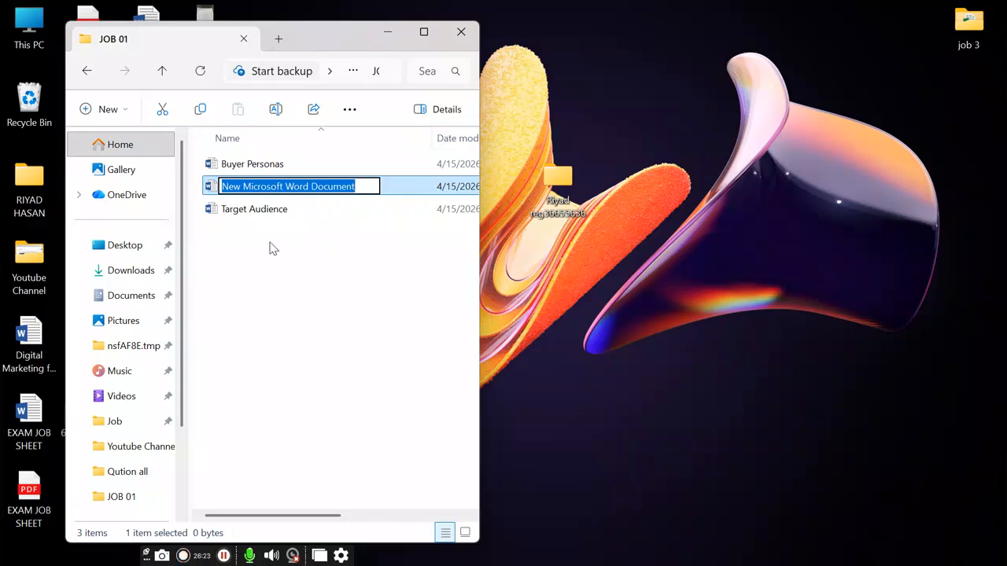
key(Return)
key(Return)
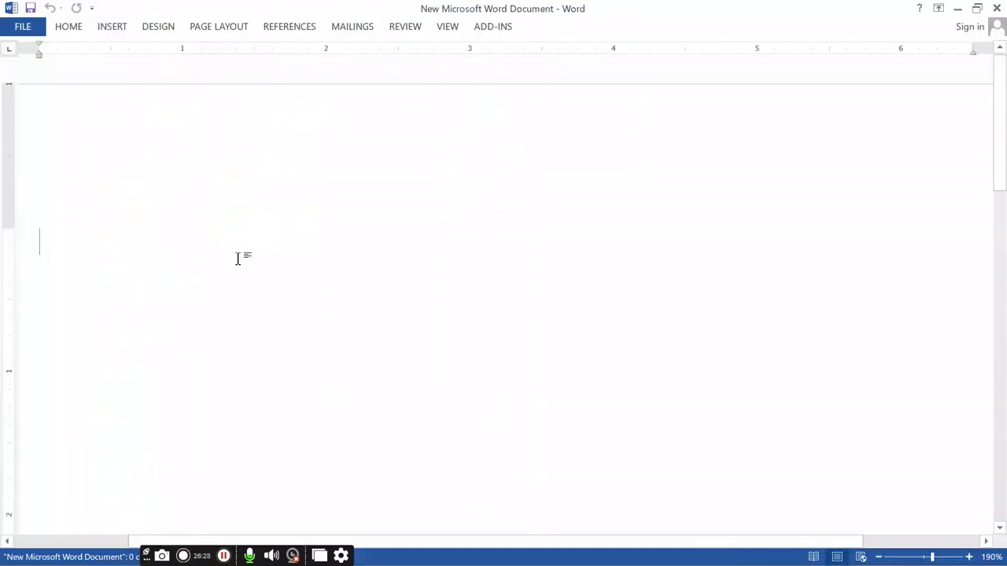
Step: Paste the 517-word ebook text into the new Word document and save it to JOB 01
key(ctrl+v)
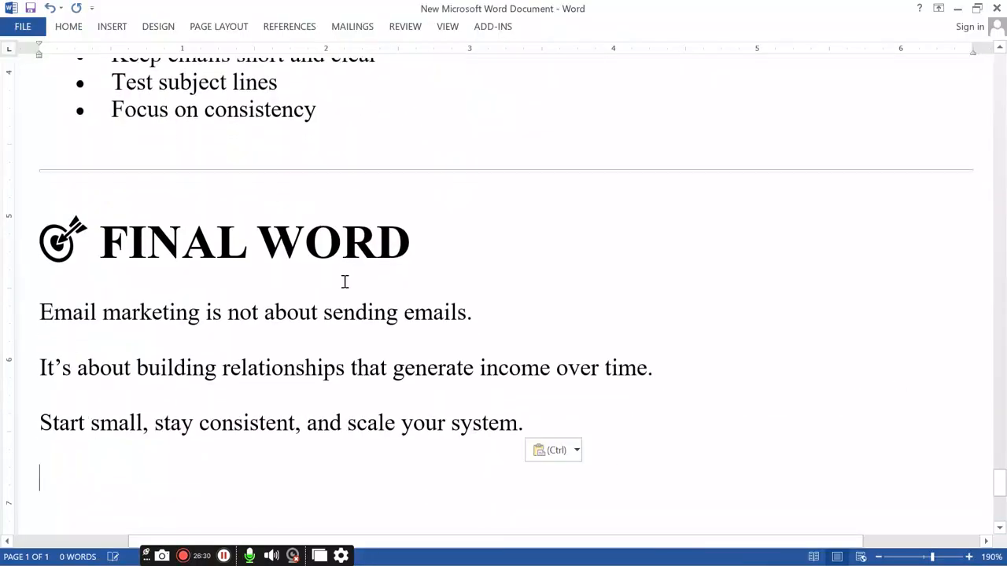
scroll(555, 307, up, 15)
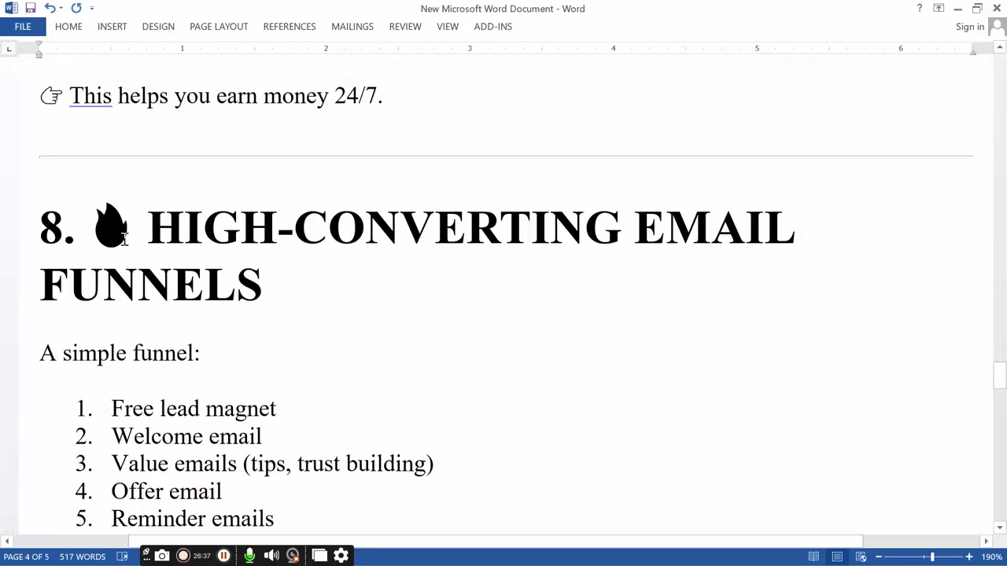
click(19, 27)
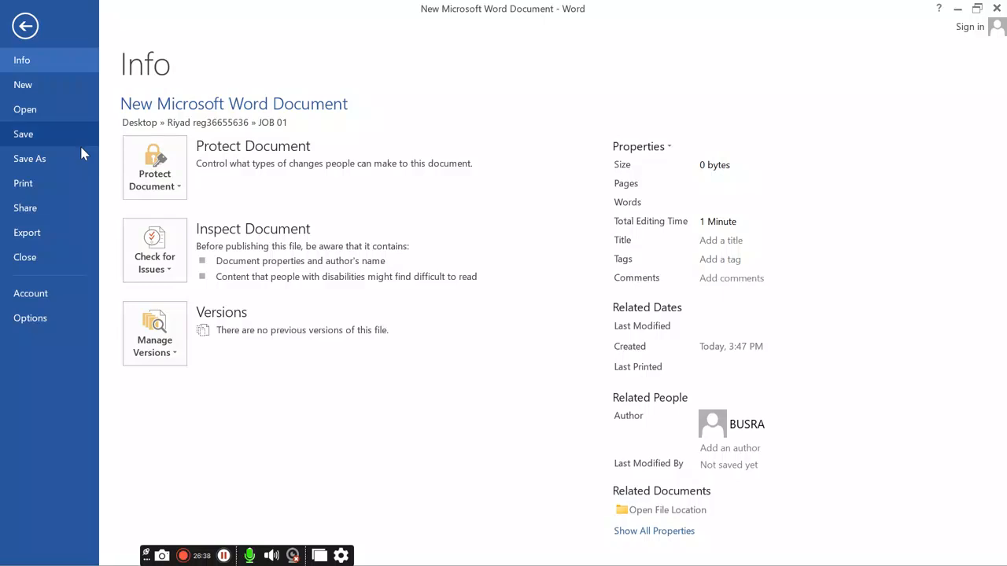
click(32, 135)
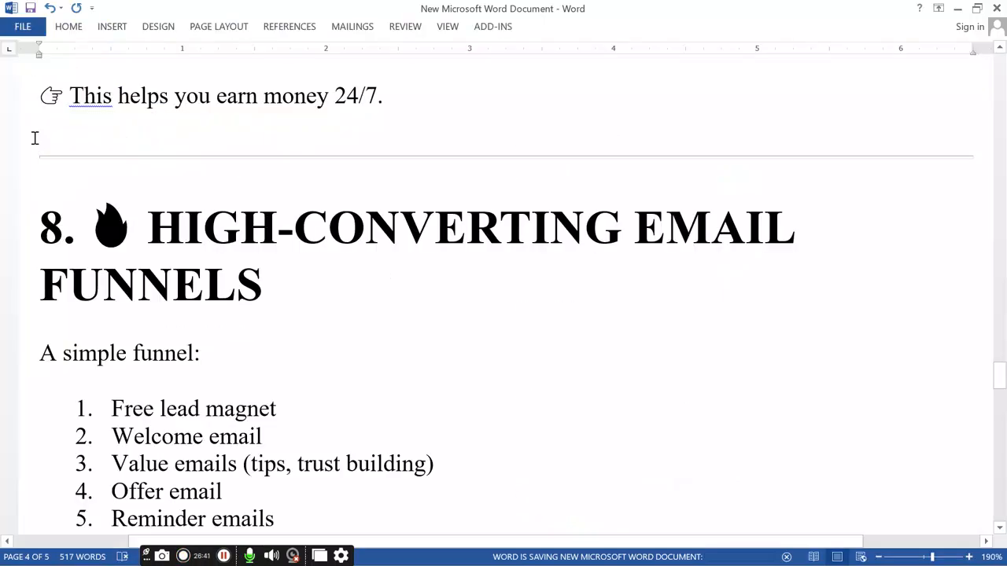
click(19, 29)
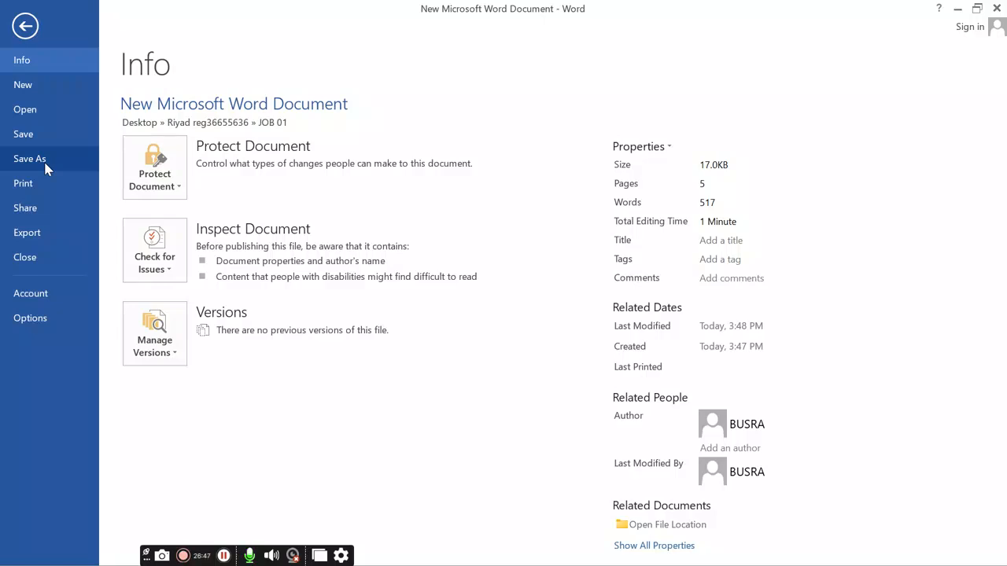
click(45, 167)
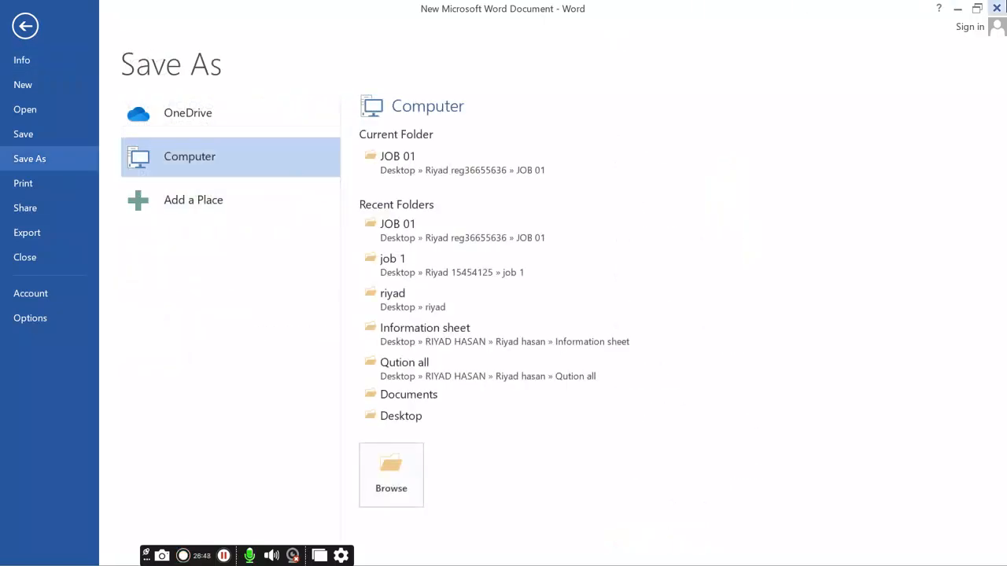
click(25, 28)
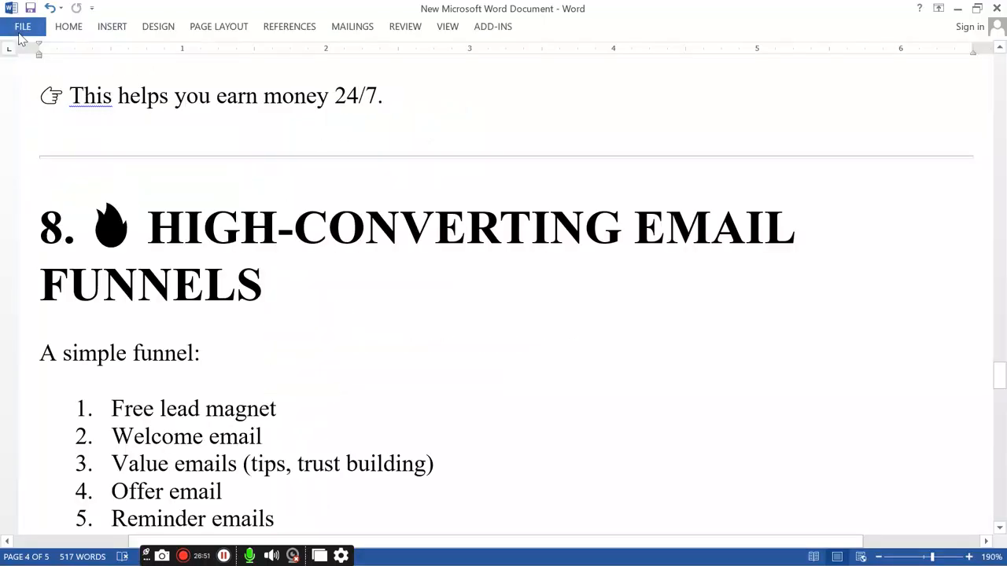
Step: Save a PDF copy of the ebook named 'email marketing' through the F12 Save As dialog
key(F12)
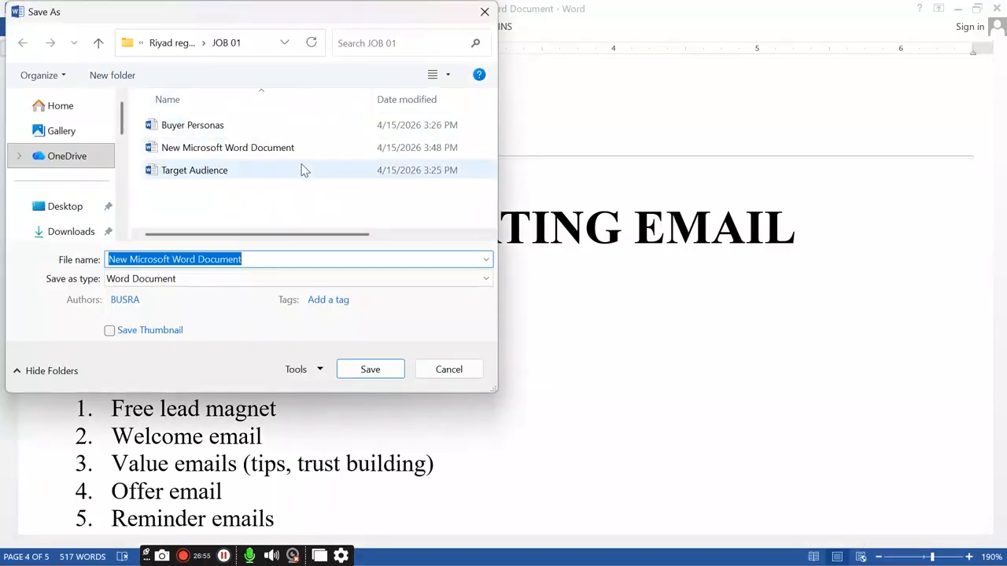
click(279, 278)
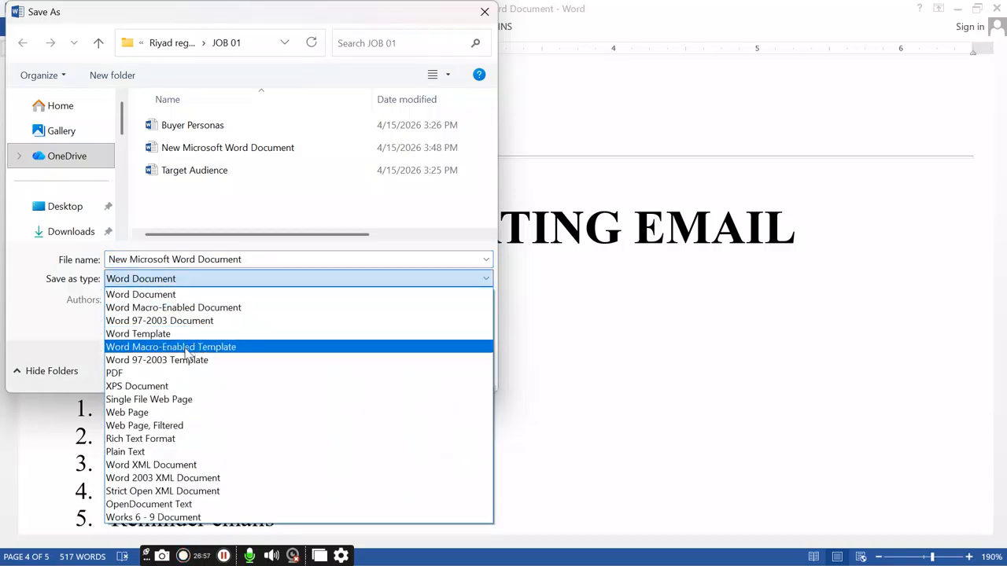
click(175, 376)
click(255, 259)
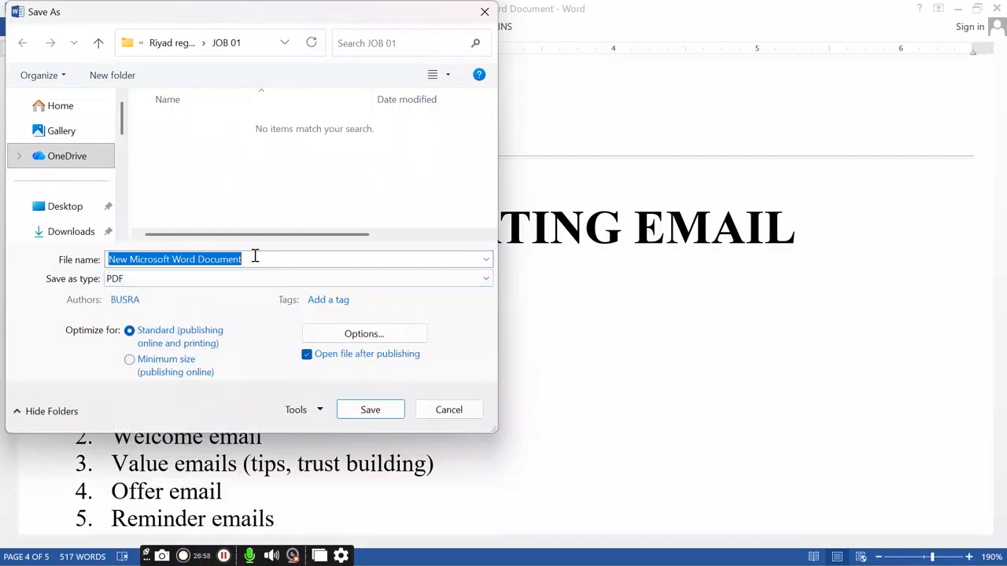
key(BackSpace)
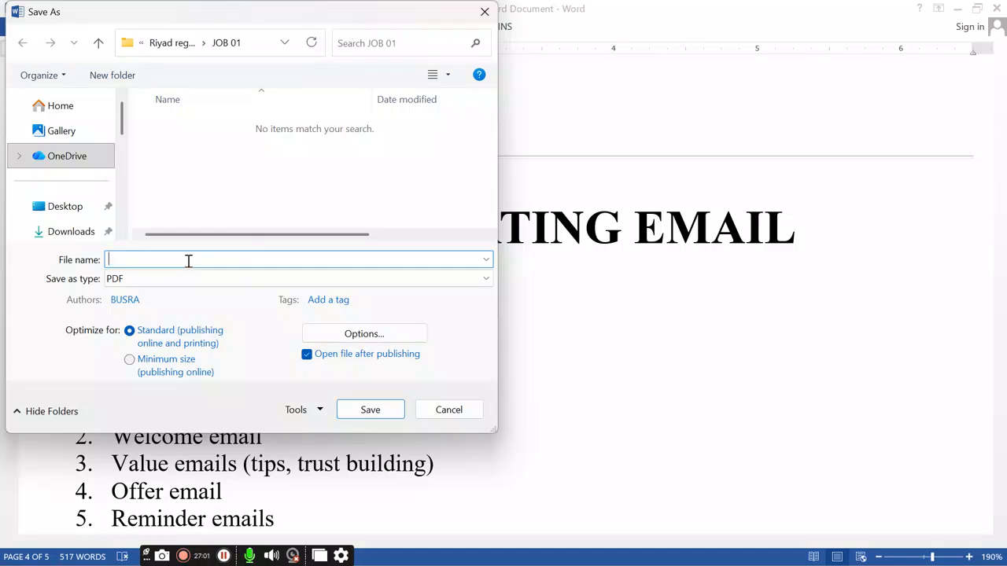
text(email marketing)
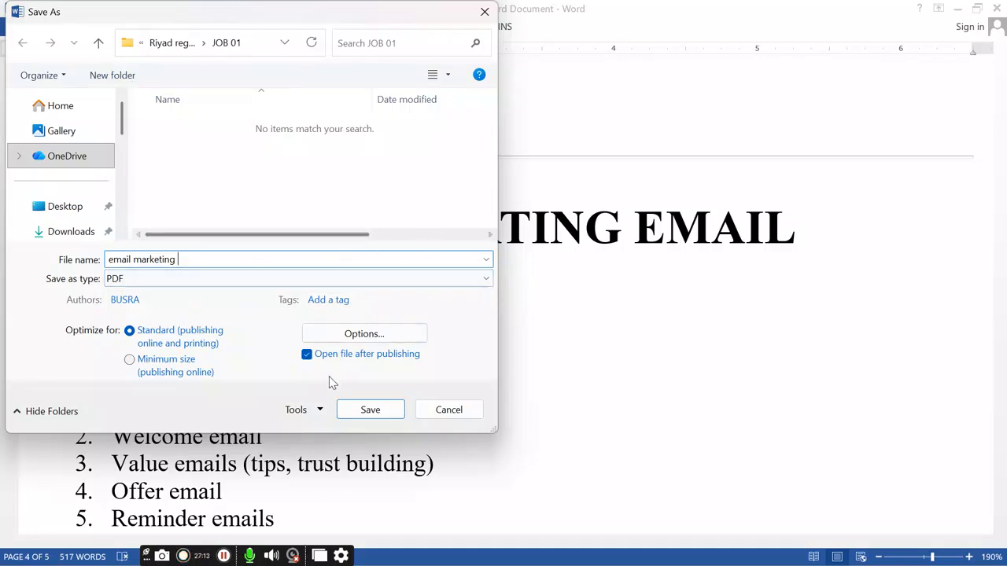
click(370, 410)
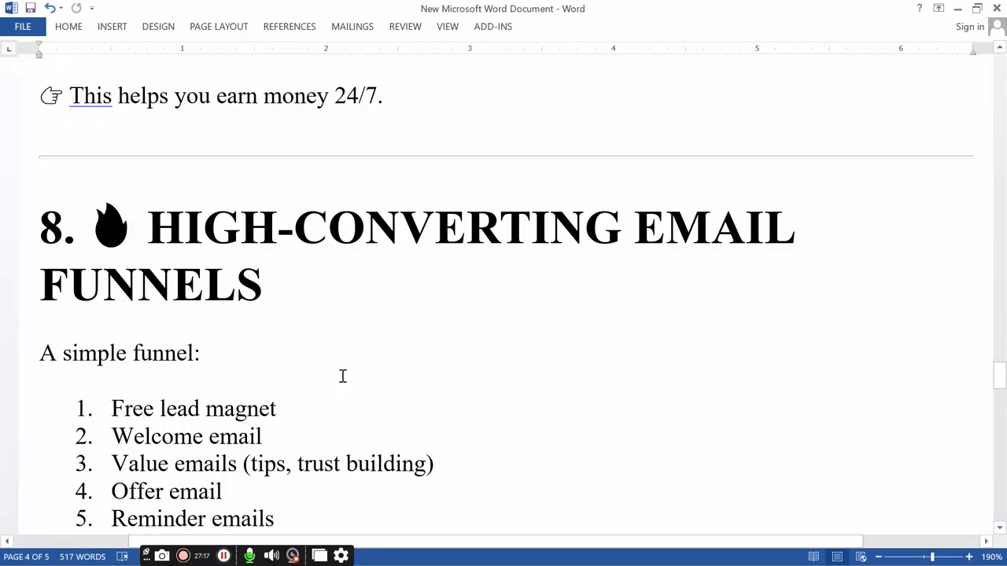
Step: Scroll through all 5 pages of the 'email marketing' PDF in Edge, then close Edge
scroll(345, 383, down, 20)
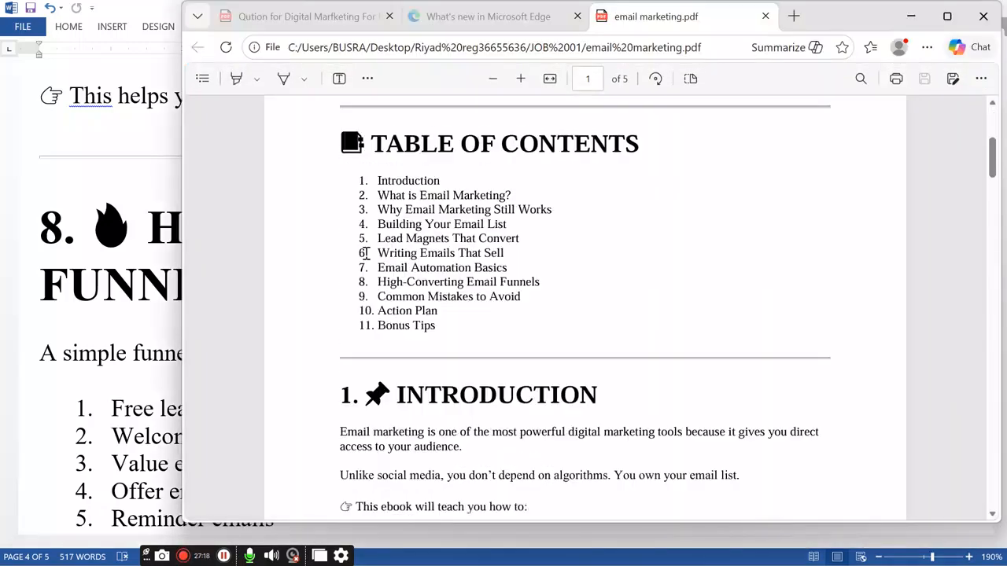
scroll(431, 340, down, 20)
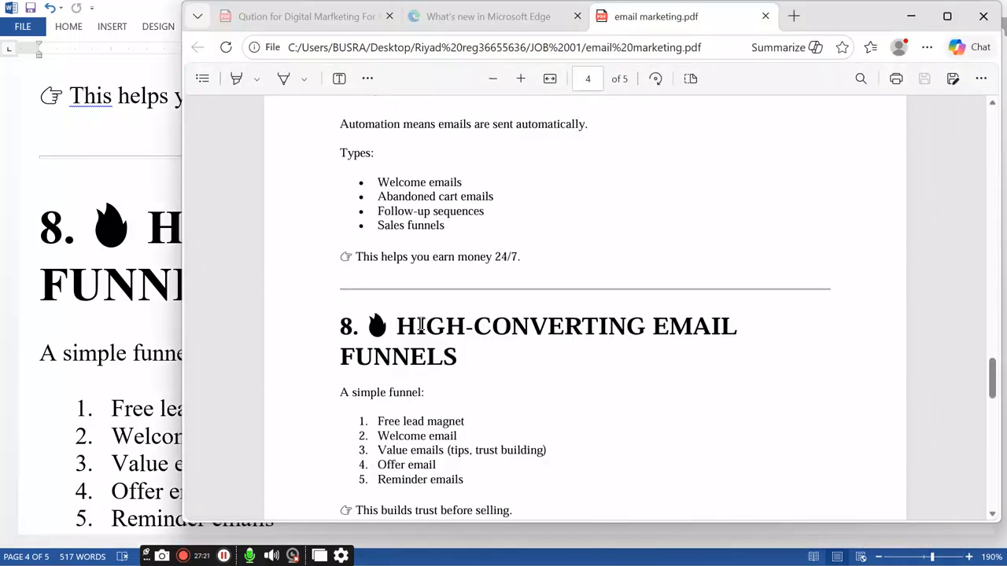
scroll(428, 322, up, 5)
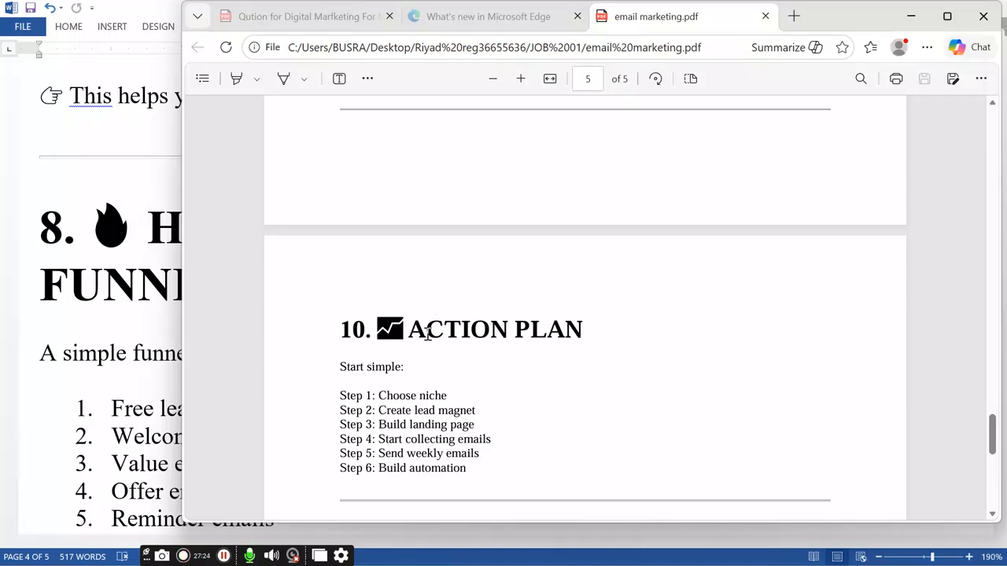
scroll(428, 325, up, 15)
scroll(352, 212, up, 18)
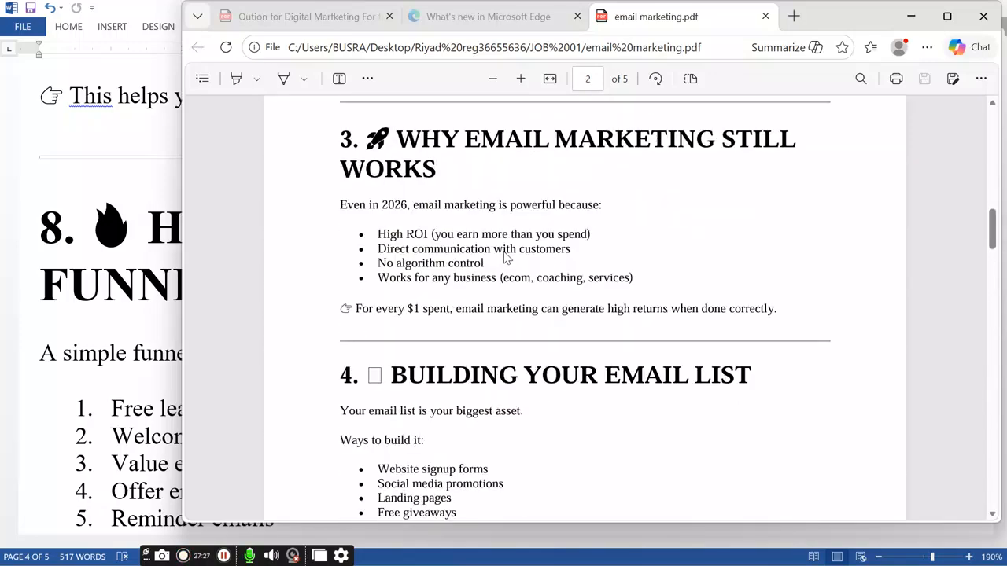
click(984, 16)
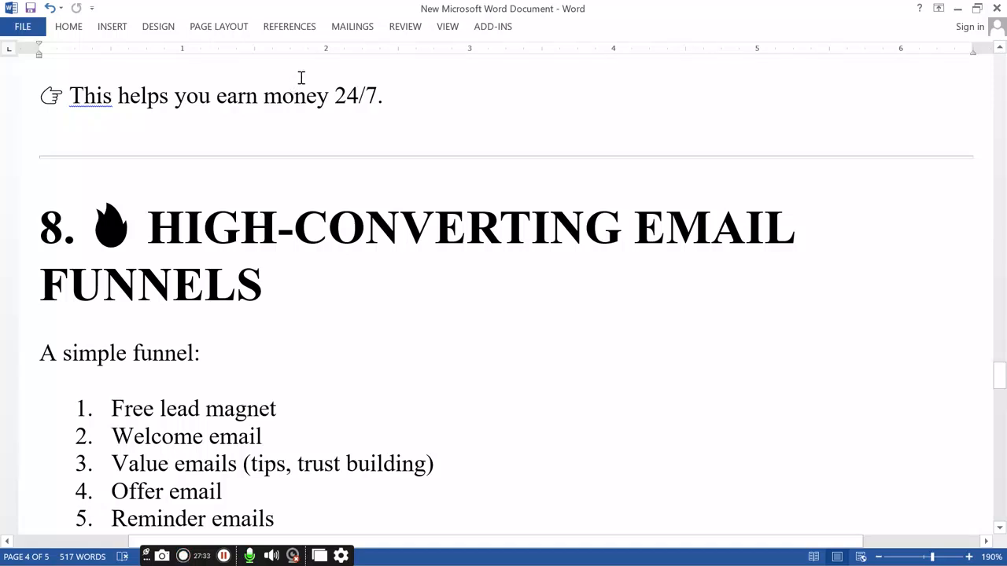
scroll(691, 176, up, 5)
Step: Close Word and delete 'New Microsoft Word Document' from the JOB 01 folder
click(1002, 5)
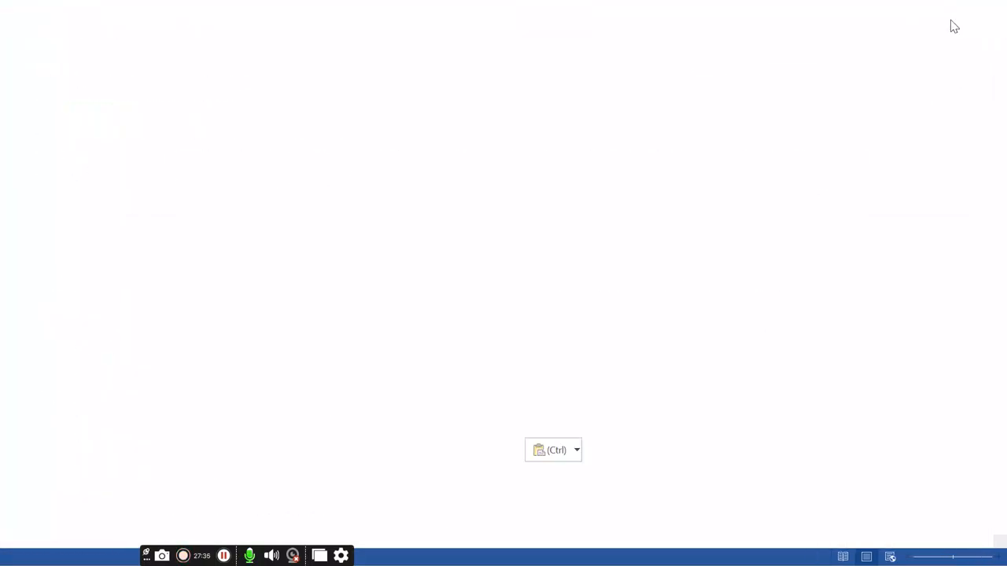
click(130, 151)
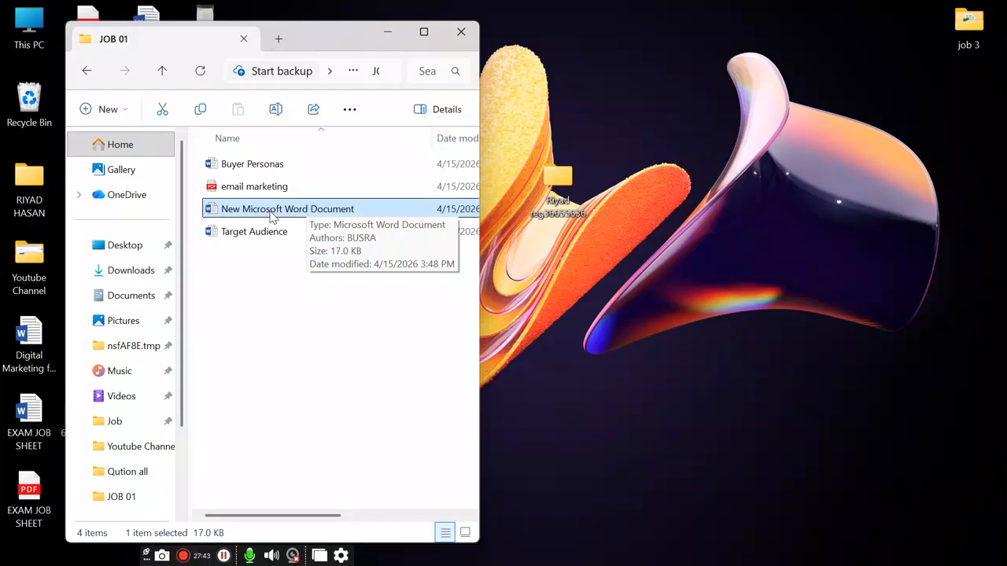
key(Delete)
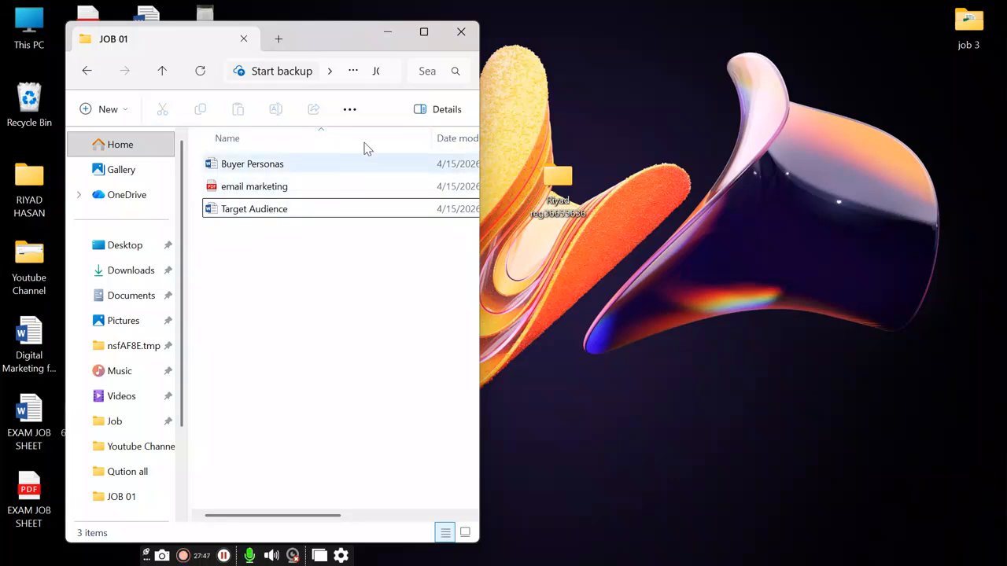
click(388, 33)
Step: Back in Kit's landing page settings, start choosing a download file and browse the Desktop
click(719, 551)
click(483, 16)
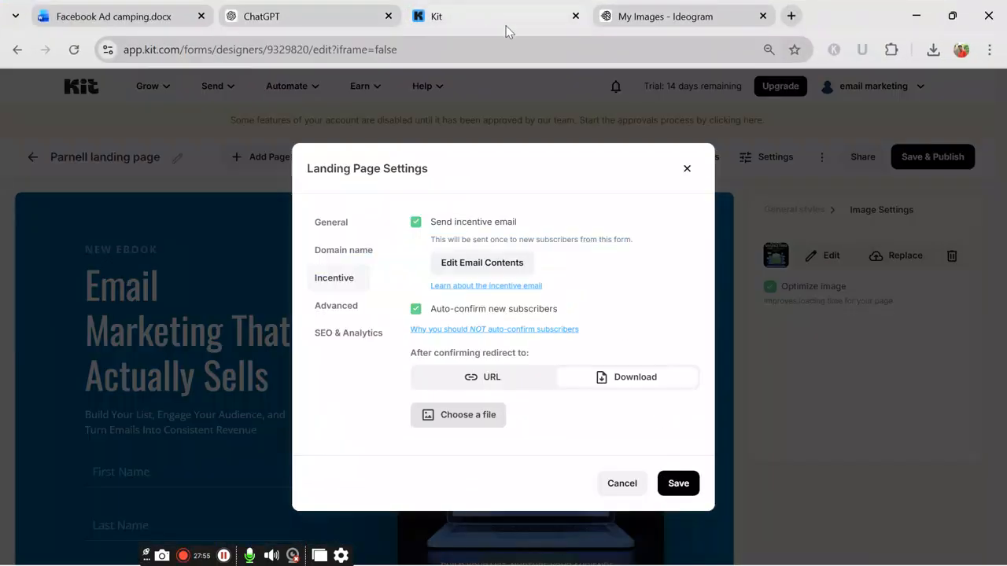
click(455, 419)
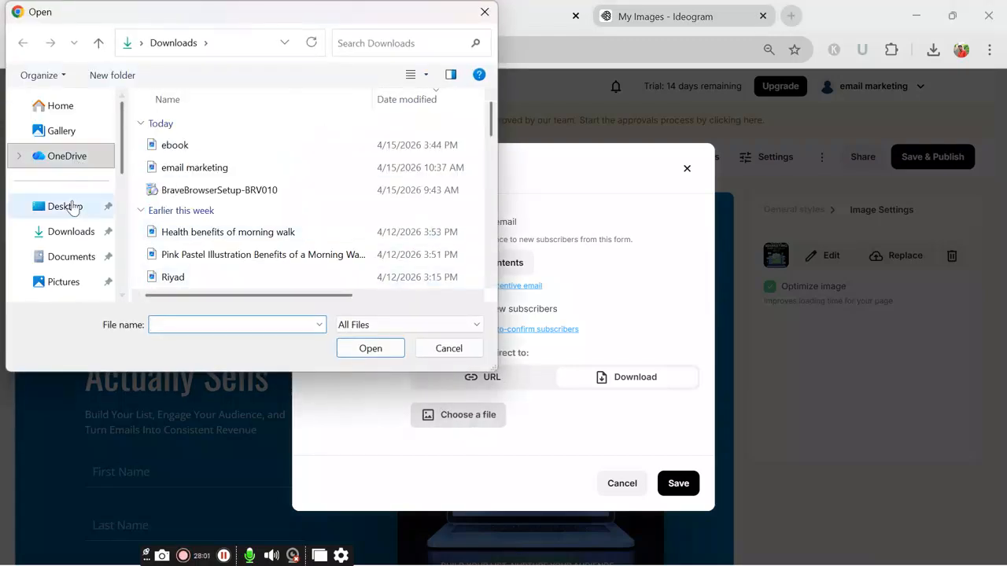
scroll(72, 206, down, 1)
click(61, 129)
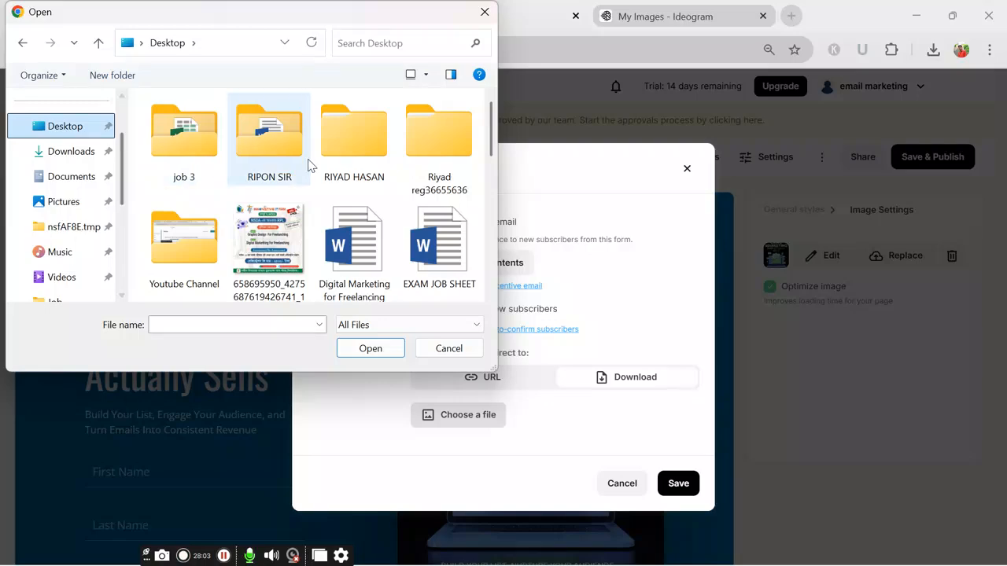
scroll(207, 217, down, 3)
scroll(259, 208, up, 1)
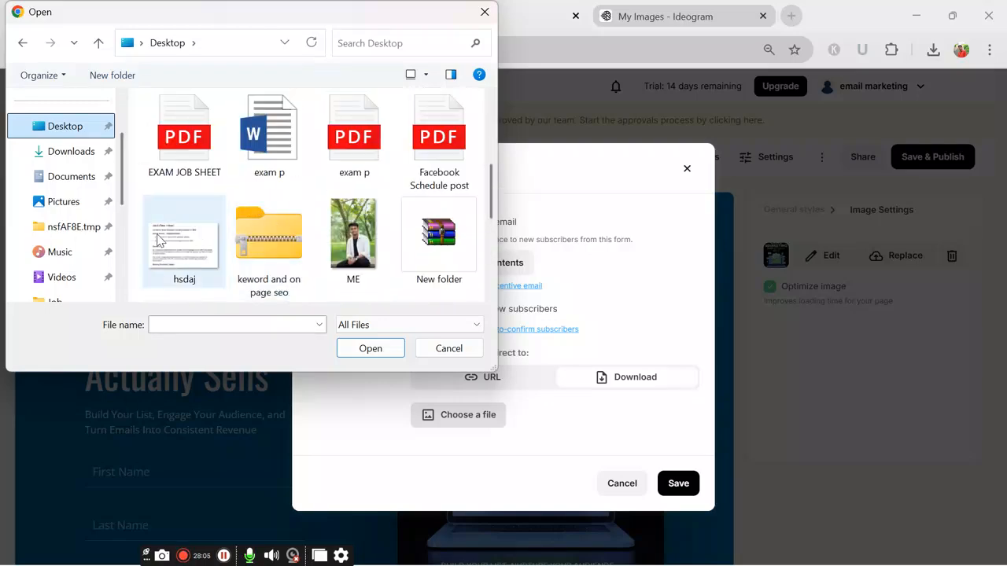
scroll(355, 232, down, 1)
scroll(358, 236, up, 1)
scroll(359, 244, down, 1)
scroll(346, 236, up, 5)
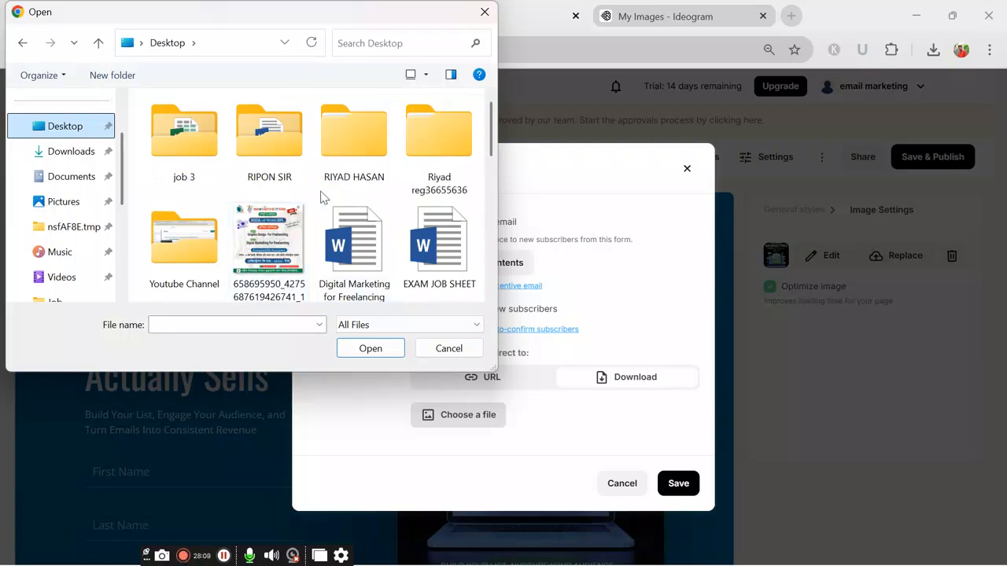
Step: Attach JOB 01\email marketing.pdf as the download and save the landing page settings
double_click(434, 140)
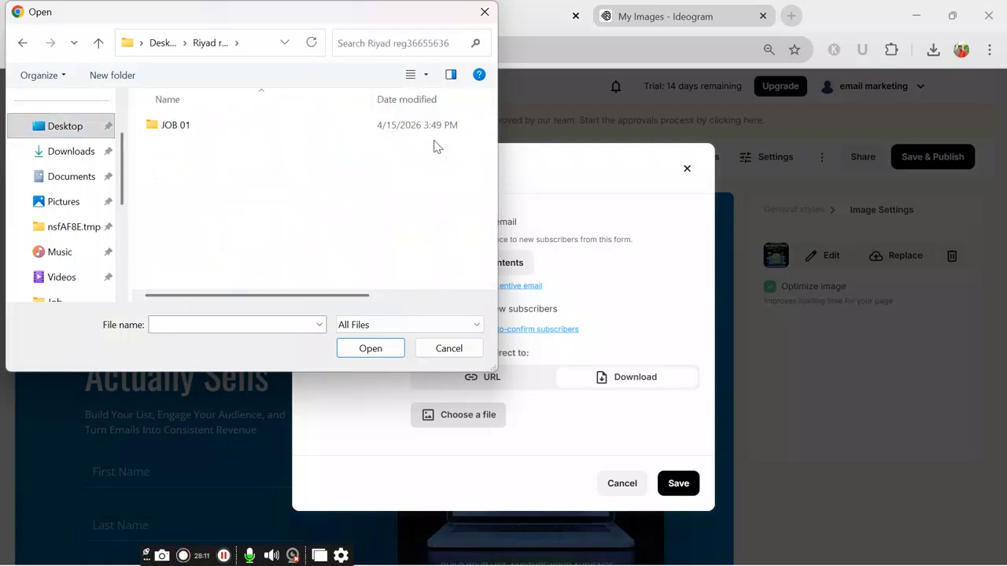
double_click(310, 129)
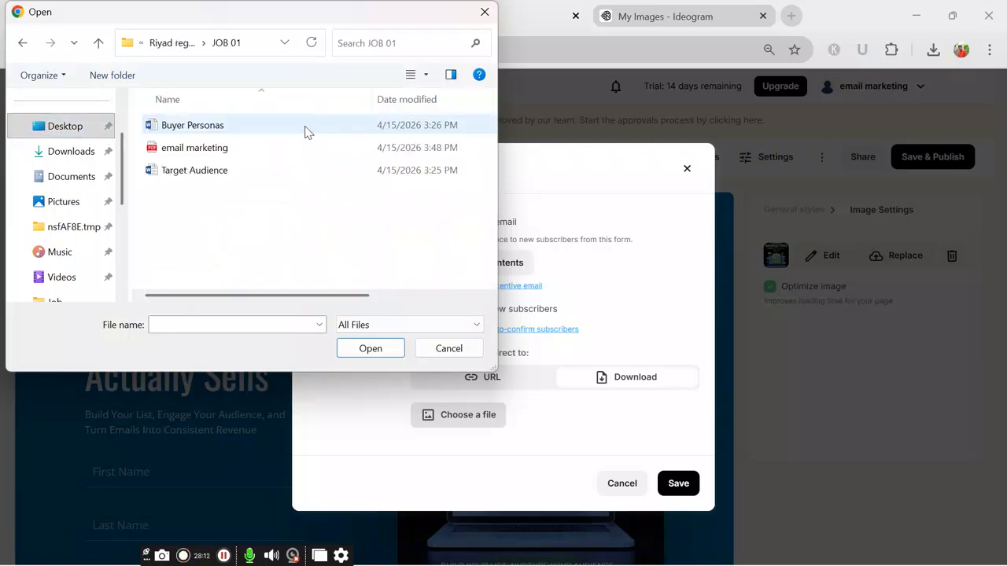
click(244, 150)
click(386, 348)
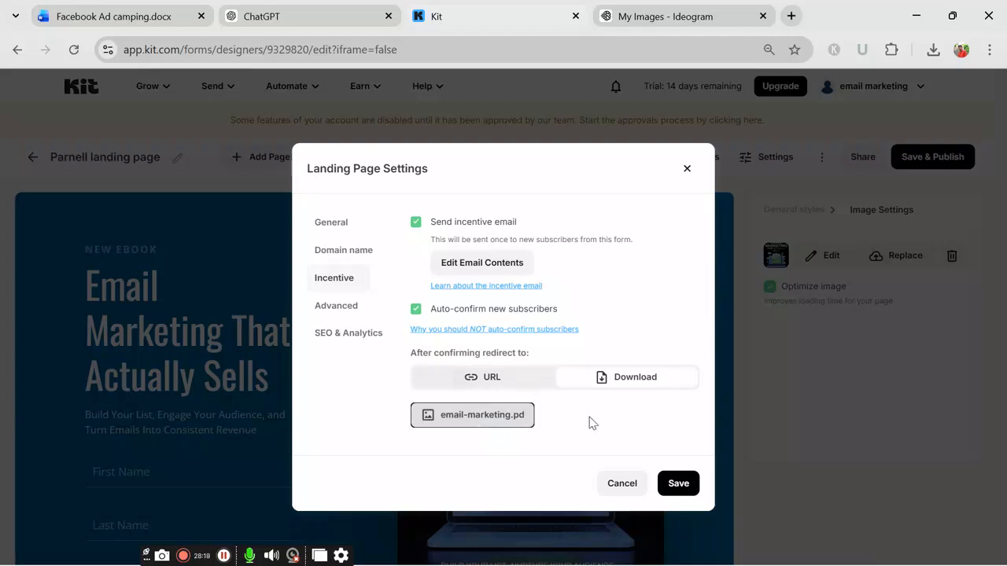
click(680, 488)
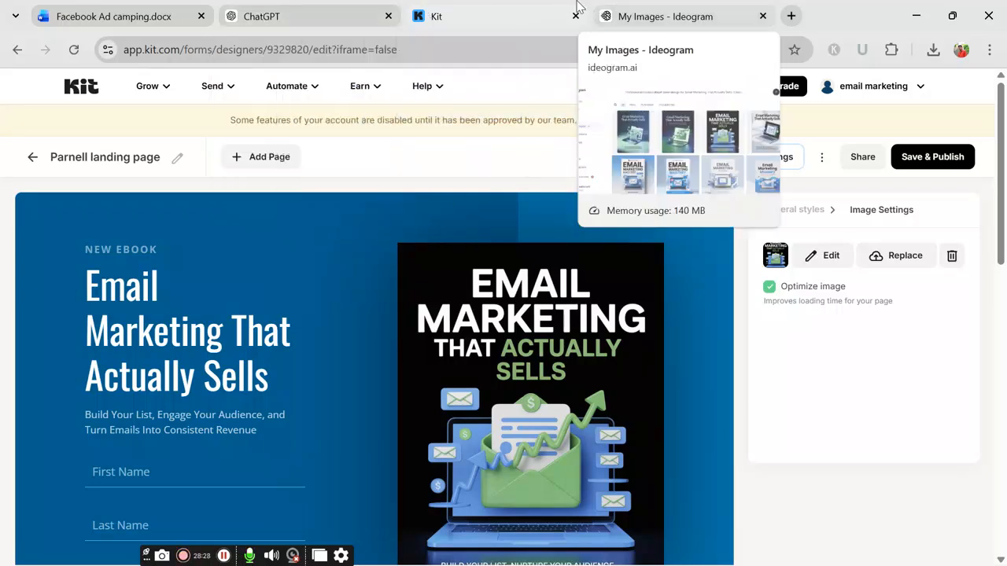
Step: Review the Working Procedure list in the Facebook Ad camping task sheet, then return to Kit
click(149, 13)
scroll(285, 318, down, 2)
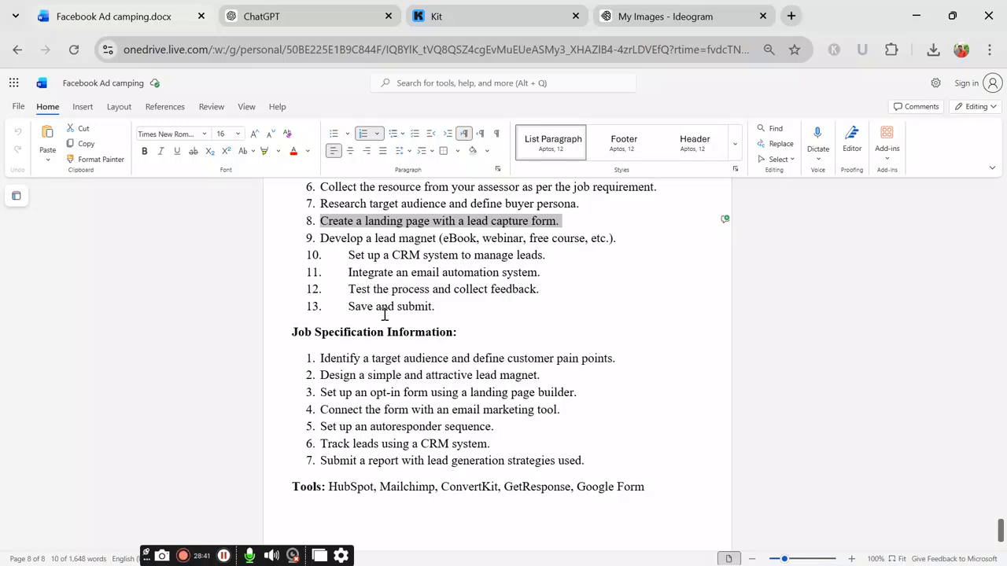
scroll(378, 322, up, 2)
scroll(422, 378, up, 2)
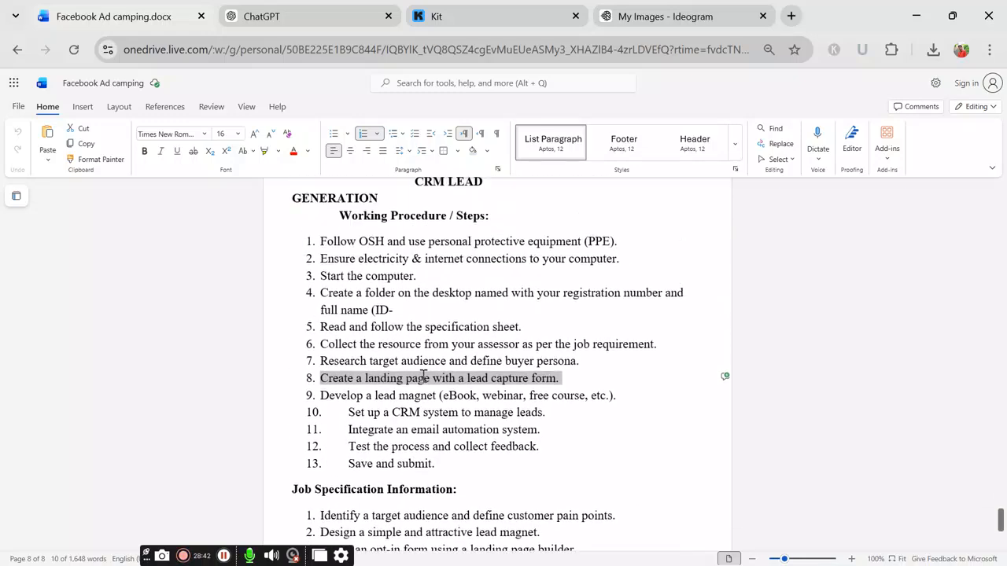
scroll(488, 472, down, 2)
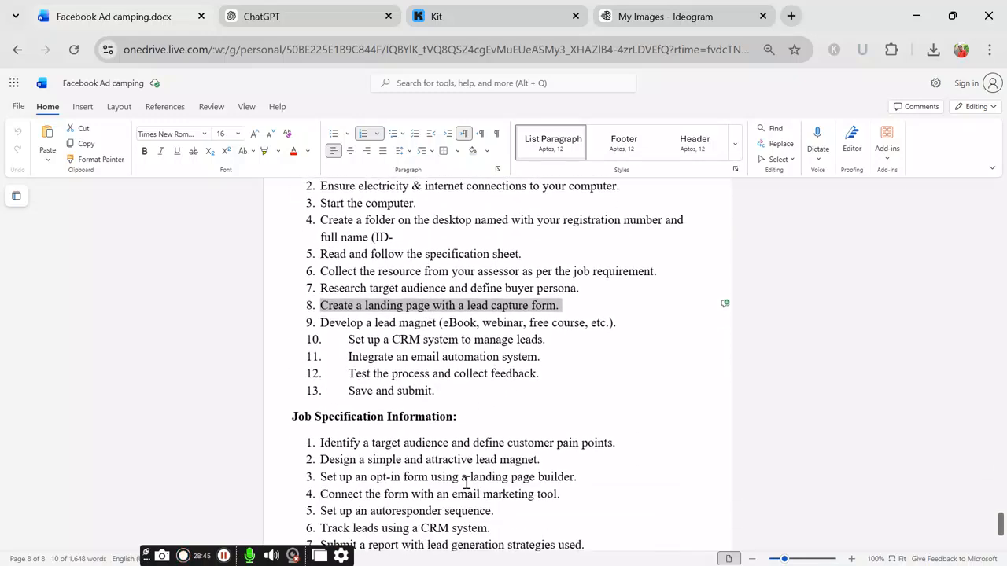
click(479, 19)
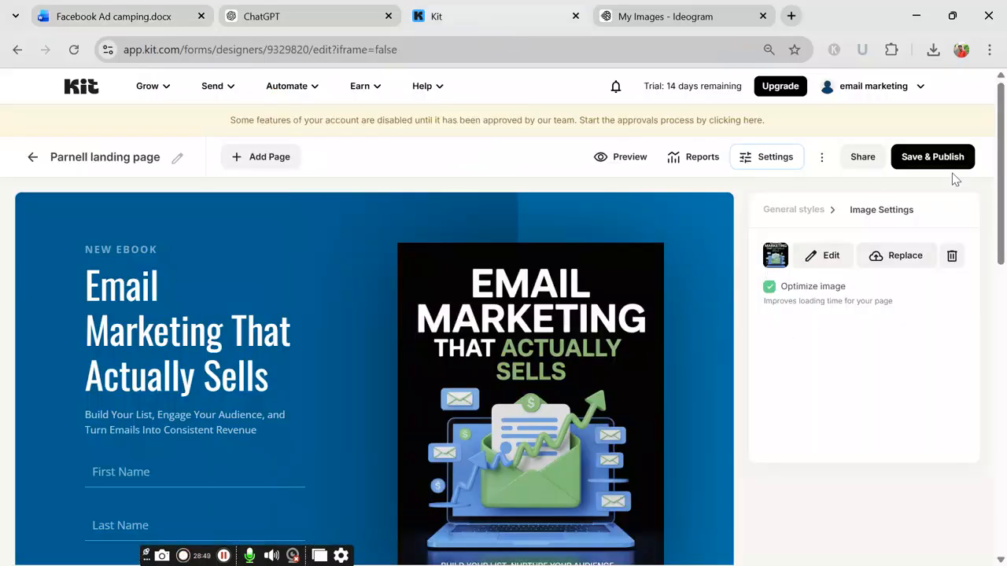
Step: Publish the Parnell landing page and copy its public share link
click(930, 158)
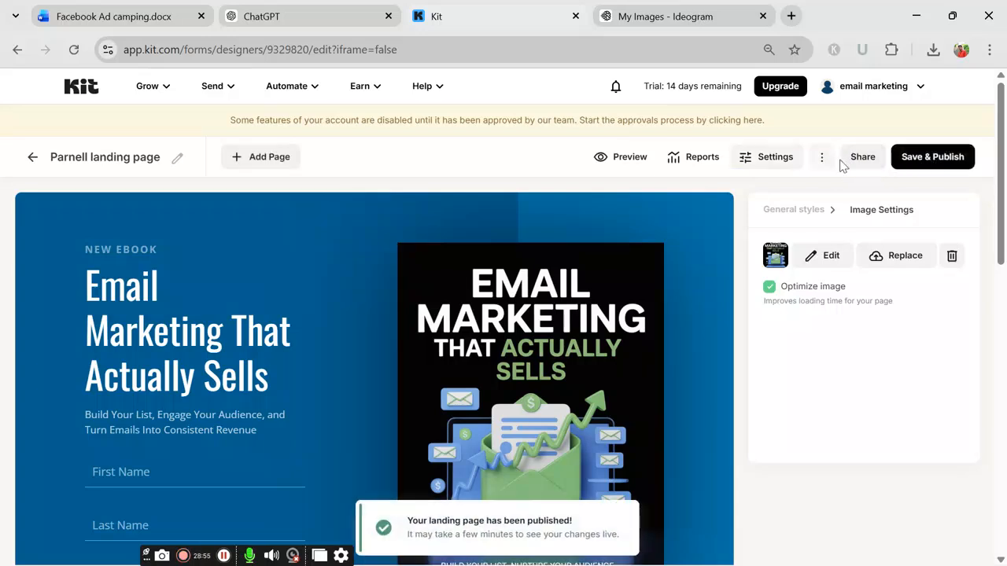
click(859, 160)
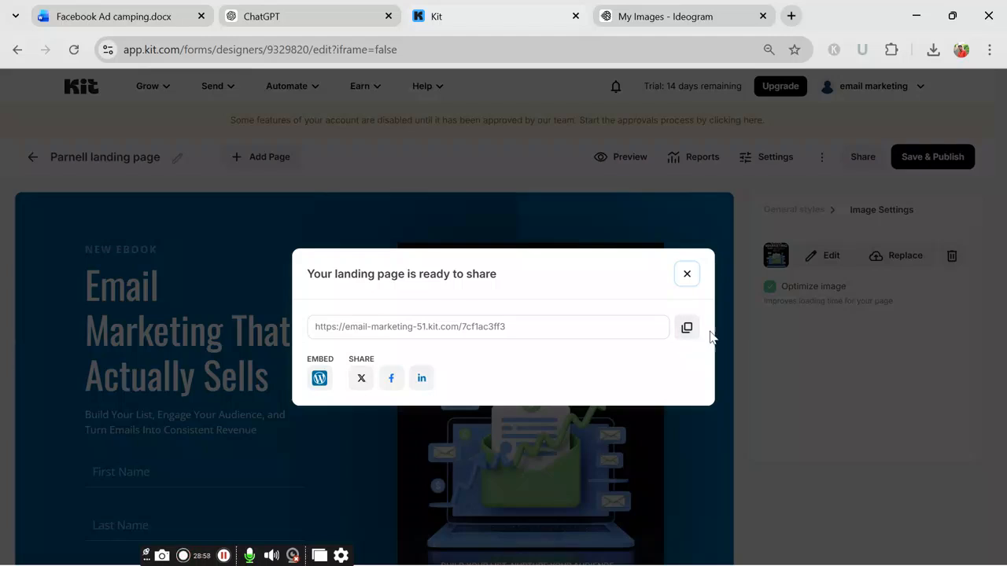
click(694, 332)
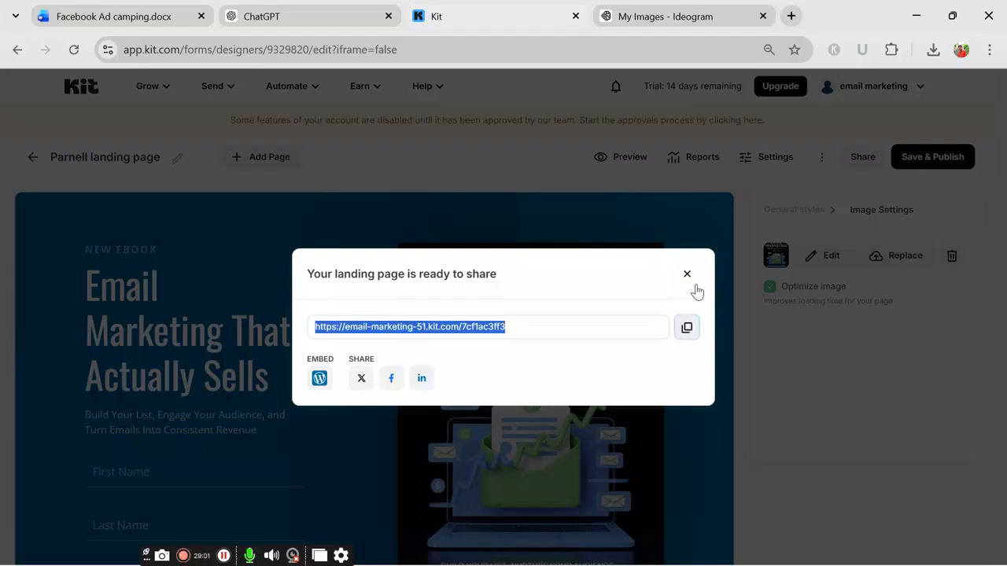
click(791, 15)
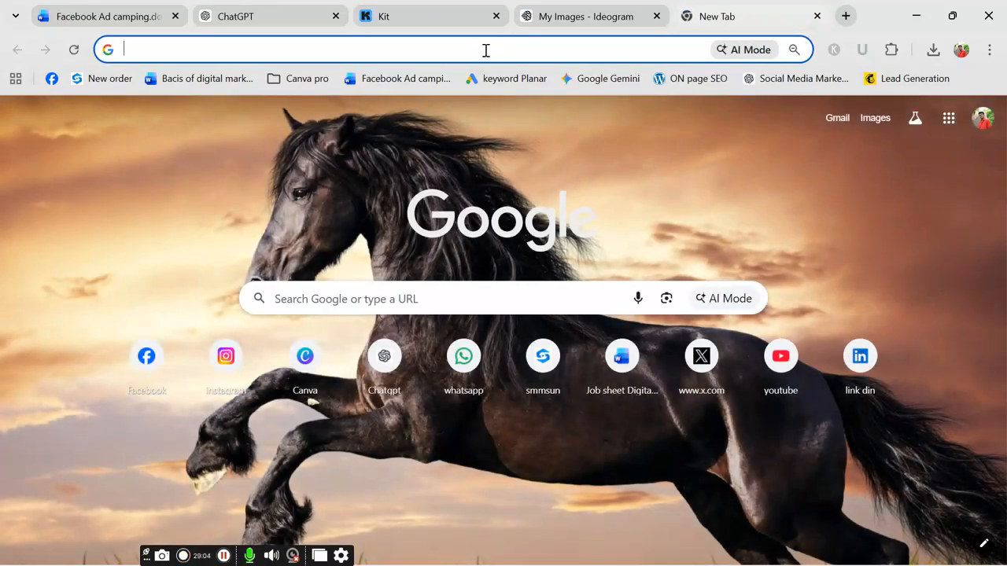
Step: Load the copied landing page link in a new browser tab
click(486, 51)
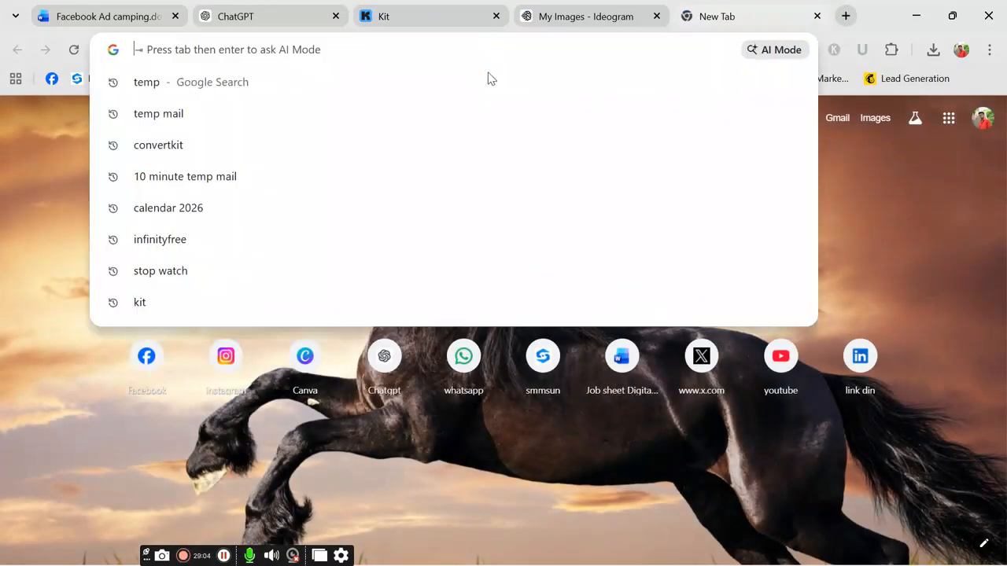
key(ctrl+v)
key(Return)
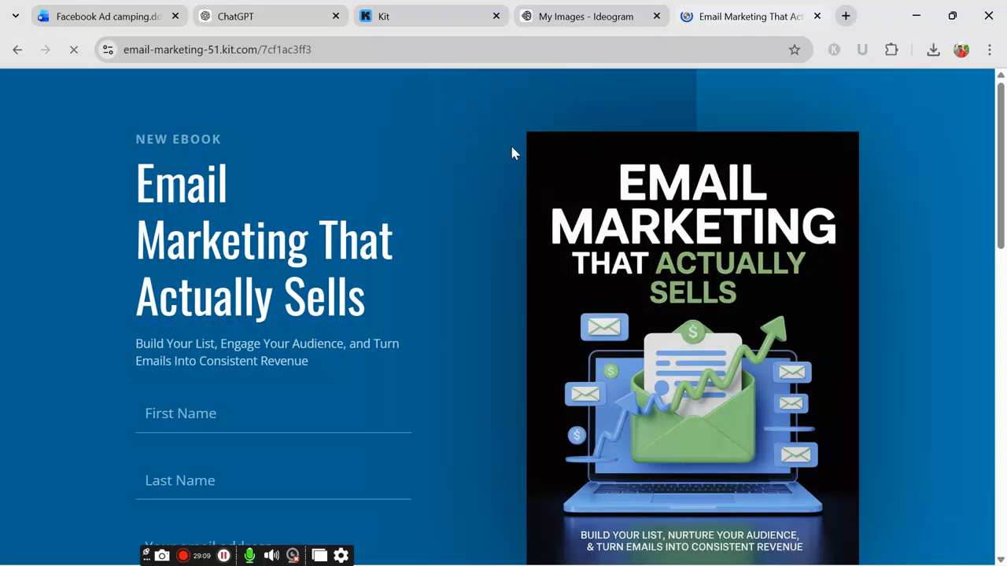
scroll(614, 272, down, 8)
scroll(535, 270, up, 8)
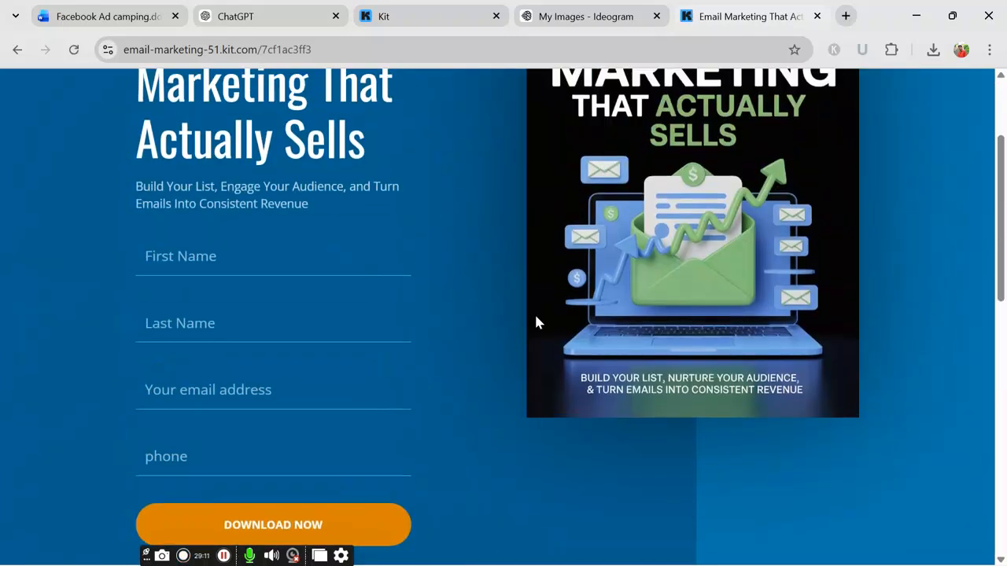
scroll(490, 294, down, 1)
Step: Fill the signup form with a test first name, last name, email address and phone number
click(234, 333)
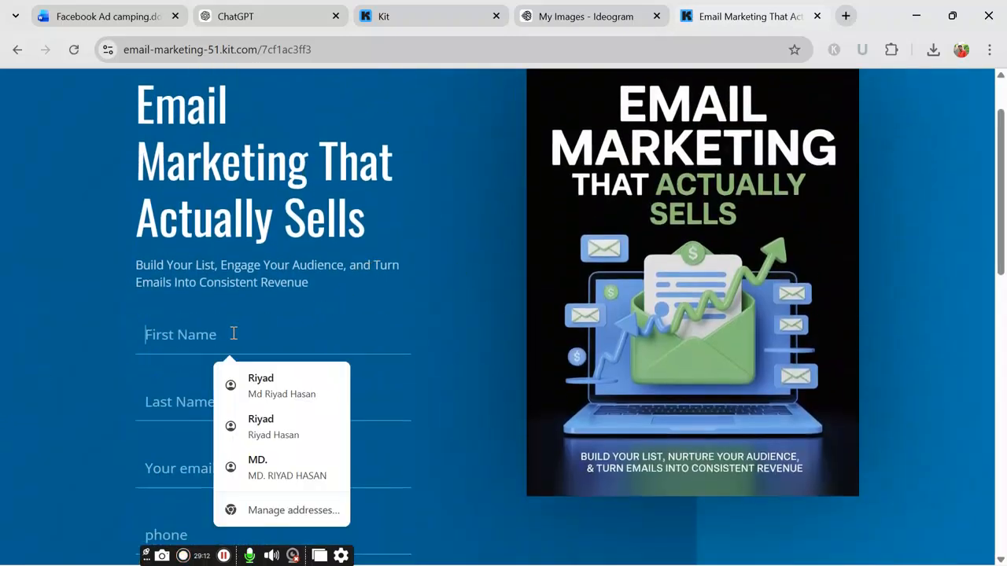
text(errtuieryu)
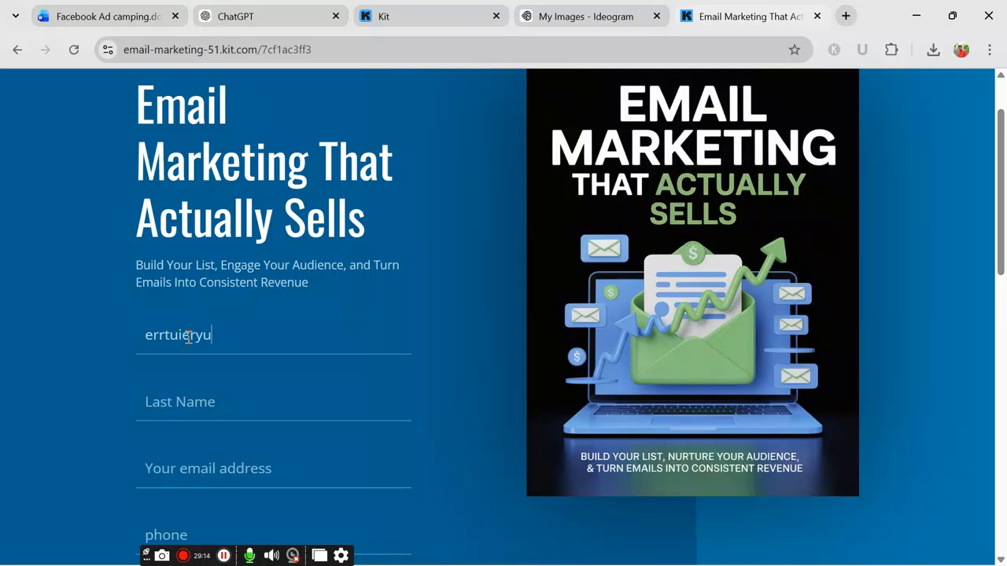
click(209, 397)
text(rewrhkueiw)
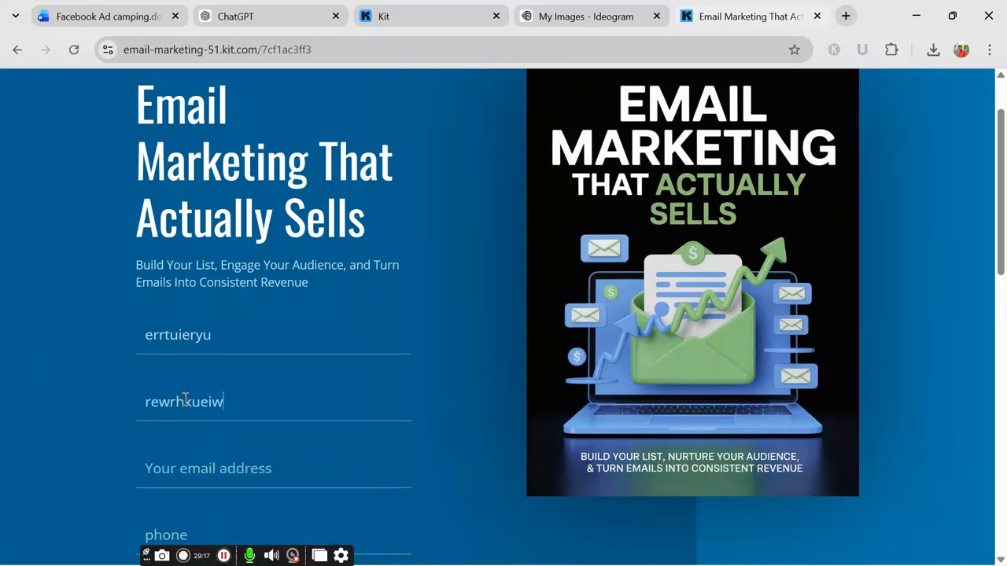
click(191, 472)
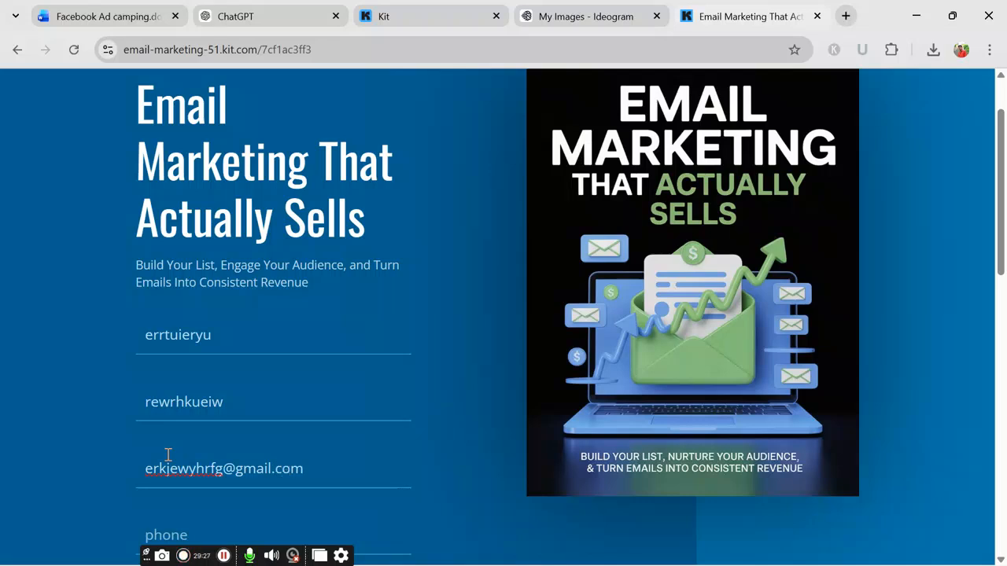
scroll(323, 474, down, 2)
click(272, 375)
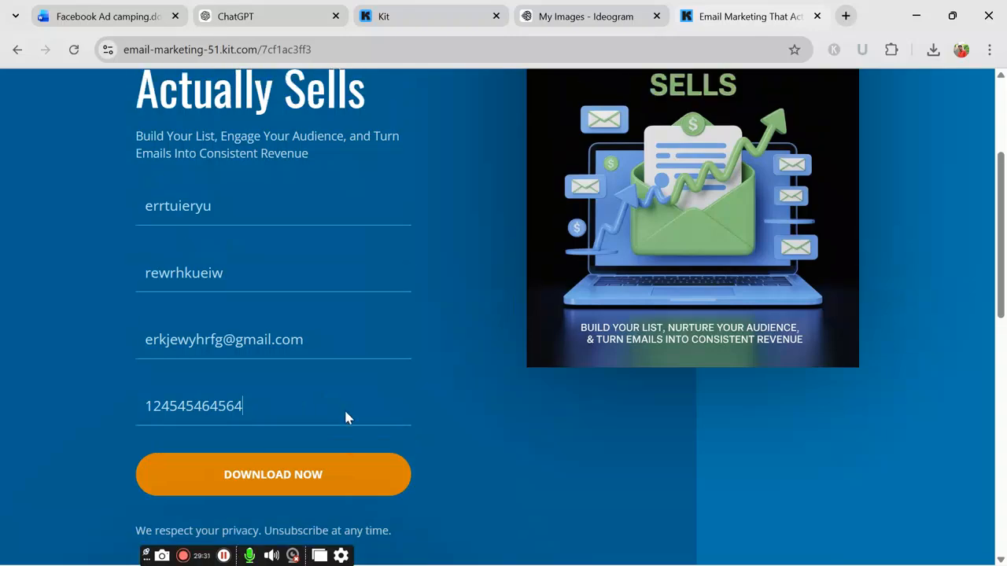
scroll(288, 438, down, 1)
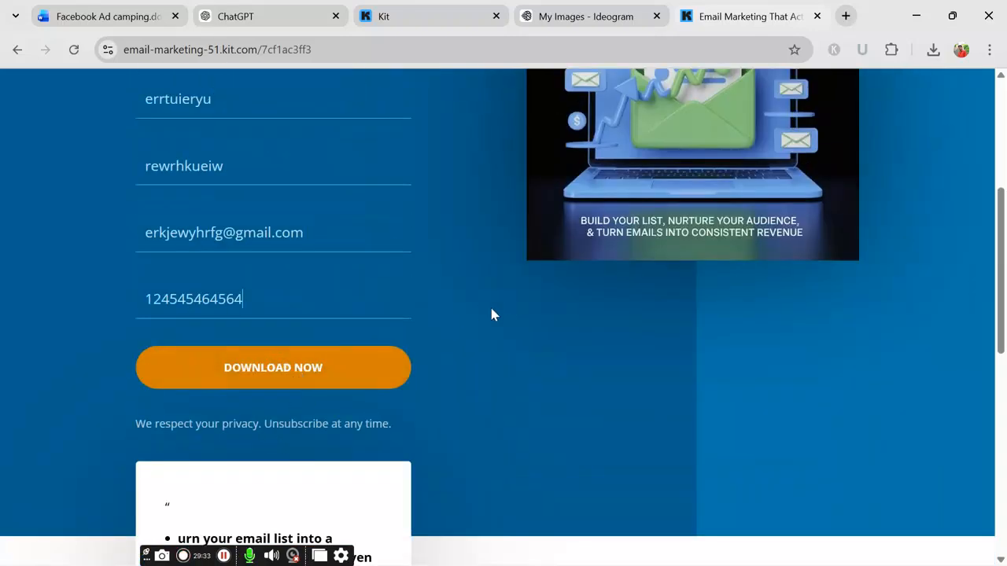
scroll(472, 315, up, 2)
Step: Submit the test signup and check the green Success message asking to confirm
key(Return)
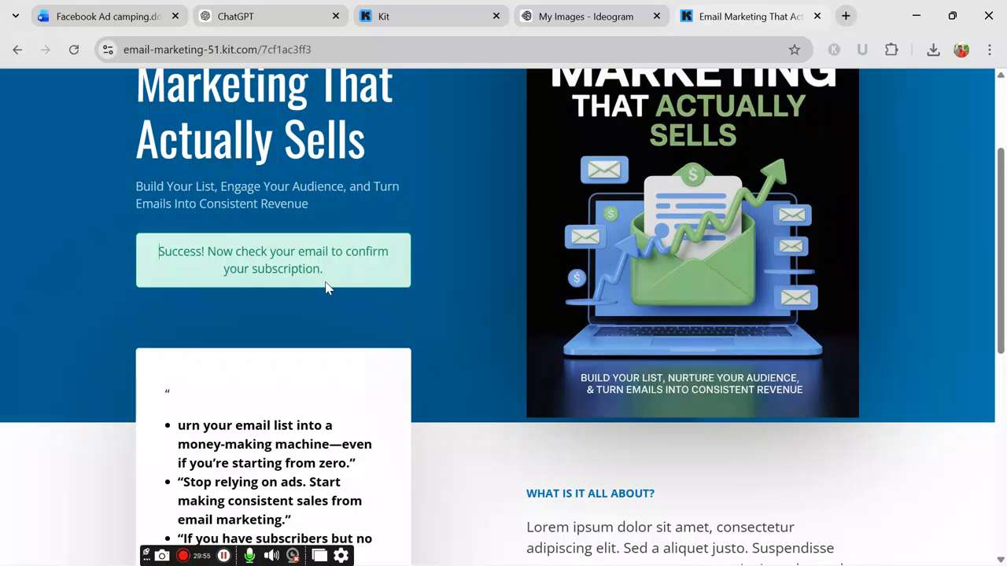
scroll(355, 281, up, 1)
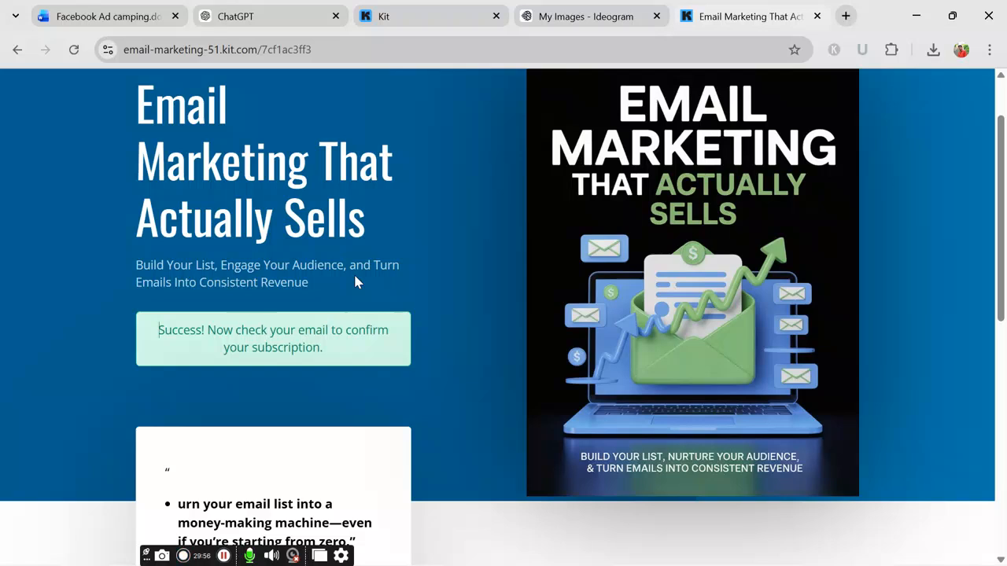
scroll(354, 331, up, 1)
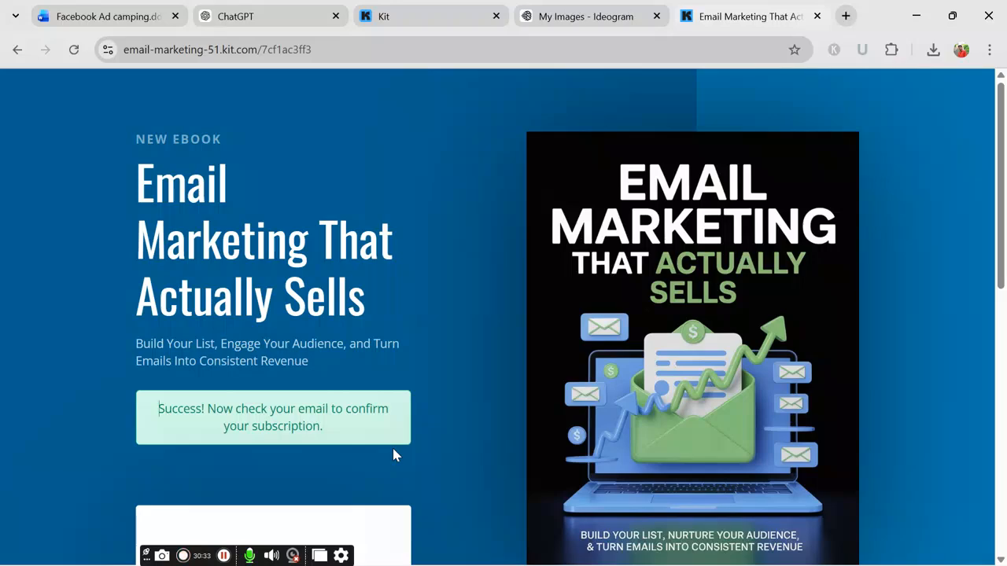
scroll(551, 425, down, 3)
scroll(598, 399, up, 2)
scroll(598, 394, up, 1)
scroll(609, 389, down, 1)
scroll(605, 397, up, 1)
scroll(347, 298, down, 4)
scroll(346, 298, up, 4)
Step: Close Kit's share dialog, review the email automation task on line 11, and return to Kit
click(432, 9)
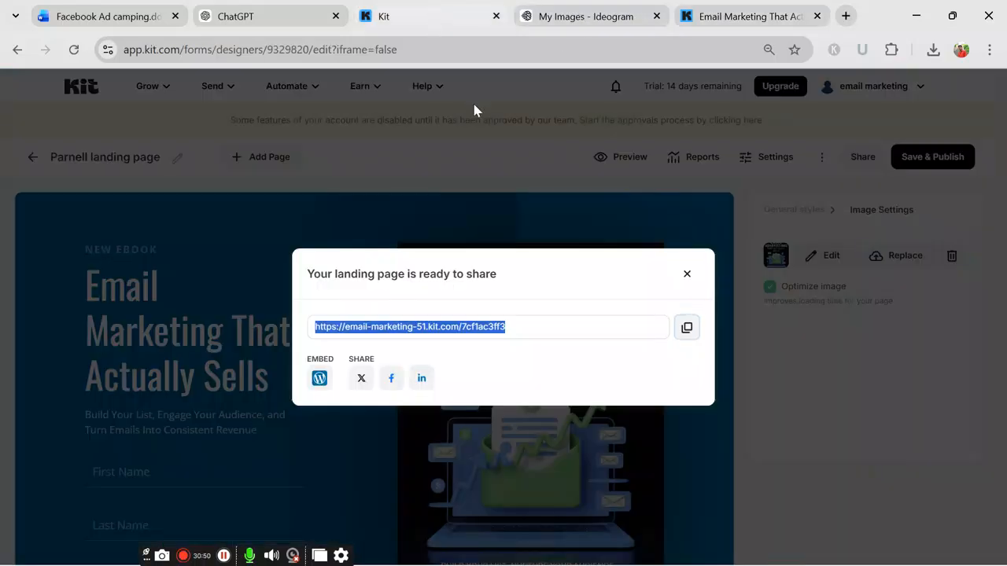
click(686, 271)
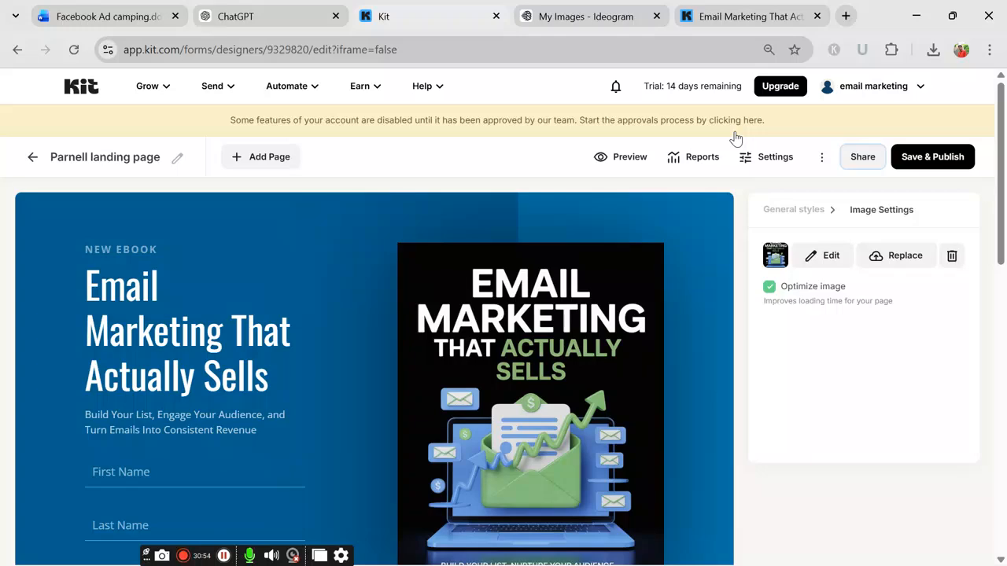
click(107, 16)
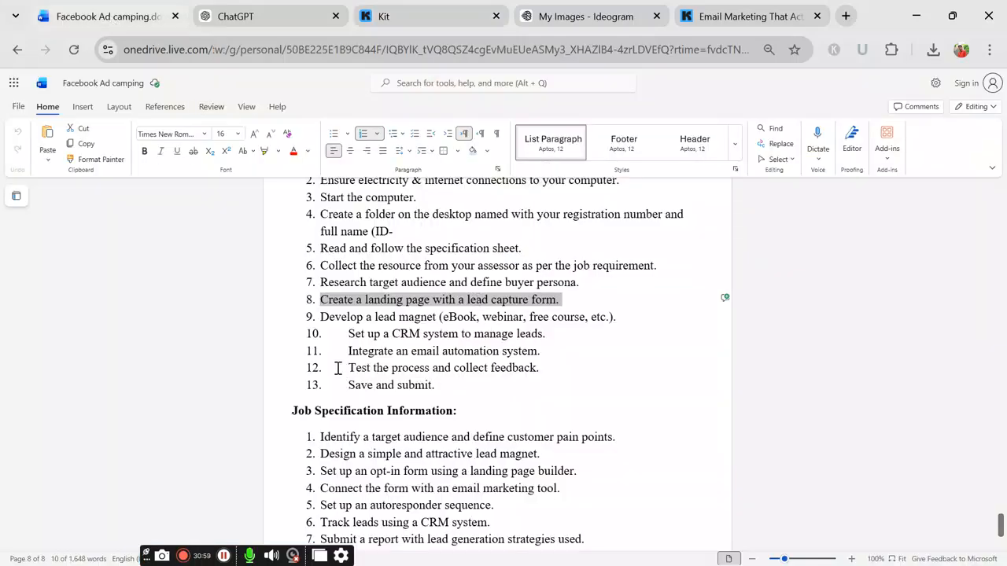
drag(349, 358, 543, 353)
click(560, 361)
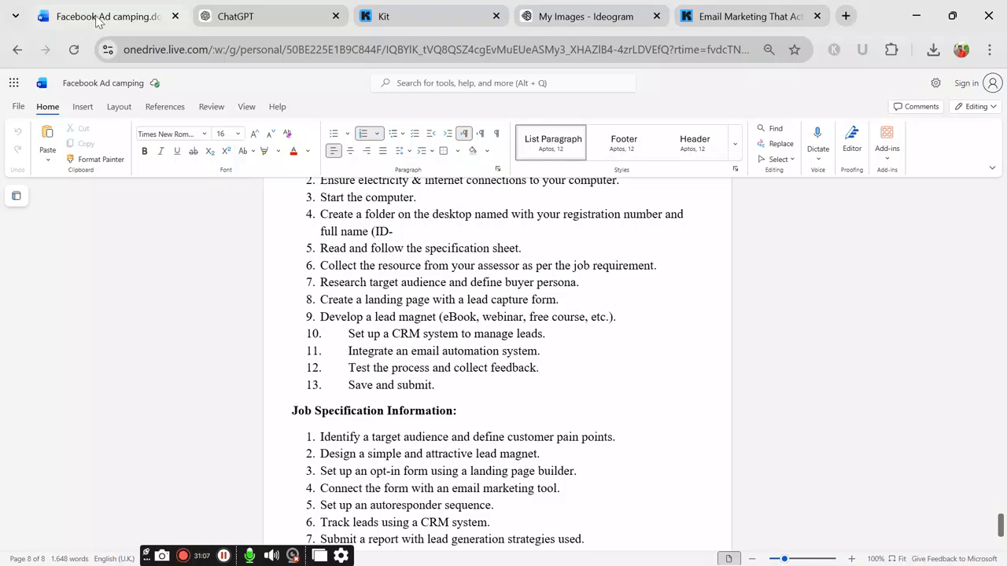
click(405, 21)
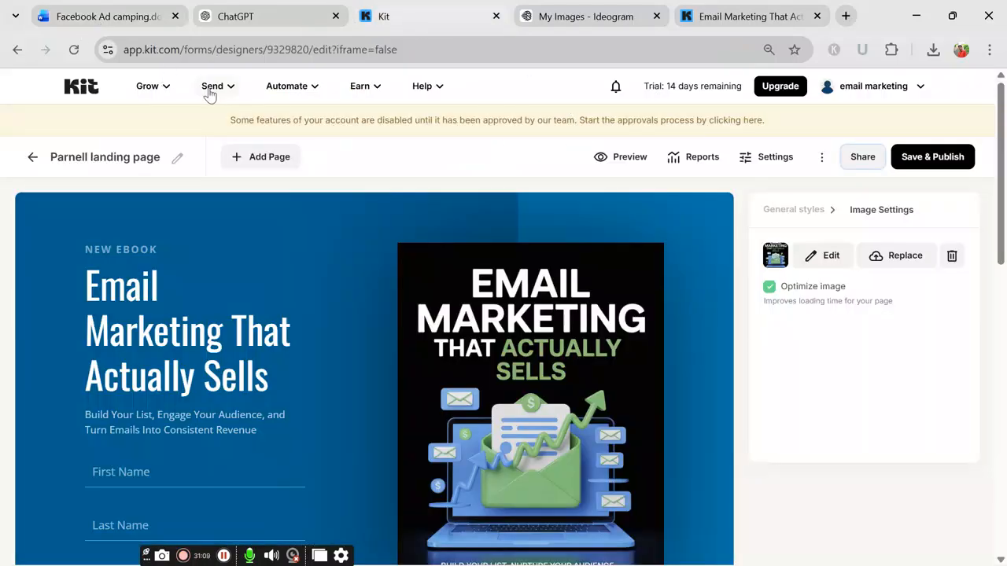
Step: Go from the landing page editor to the Kit dashboard, then to Automate > Visual Automations
click(165, 88)
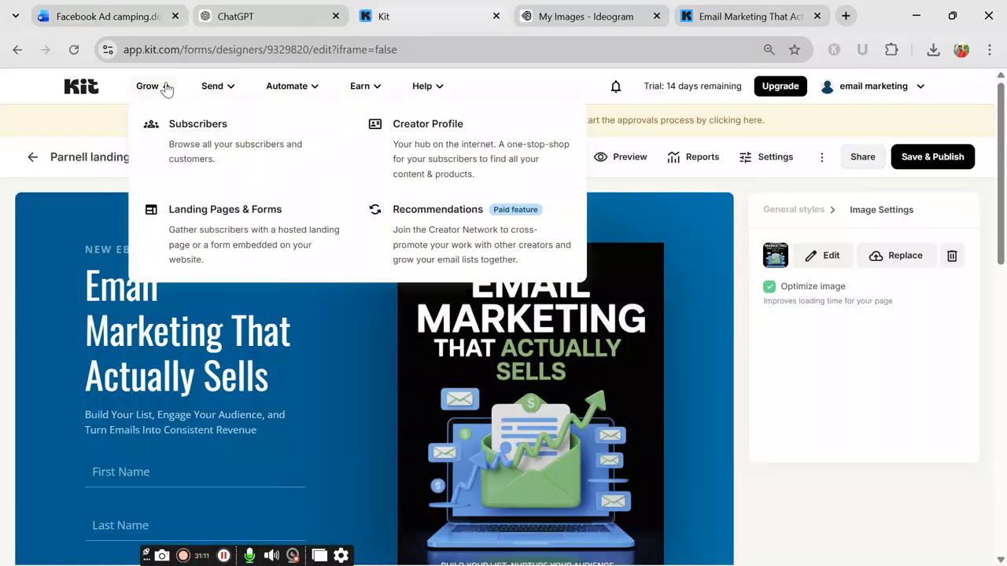
click(166, 88)
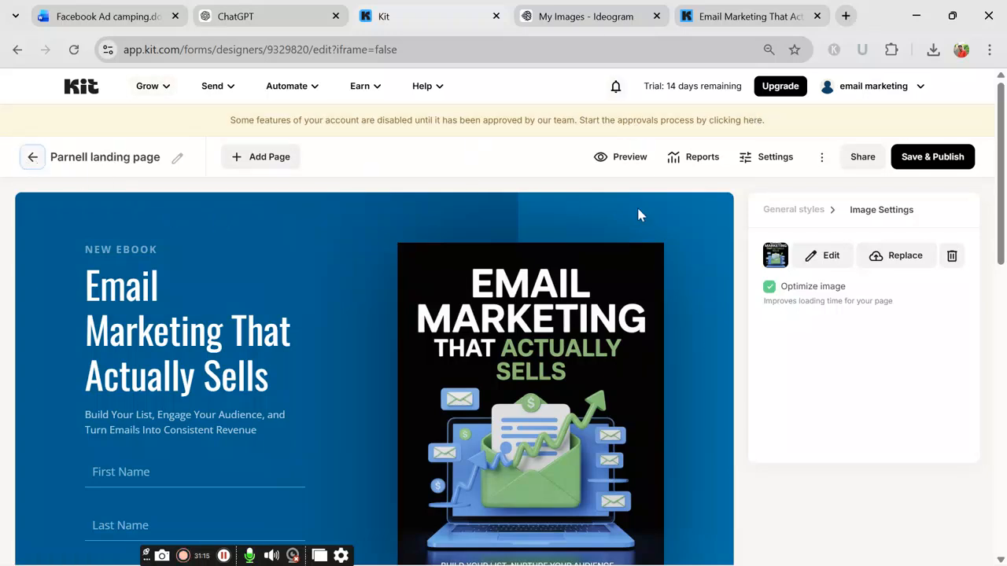
click(70, 96)
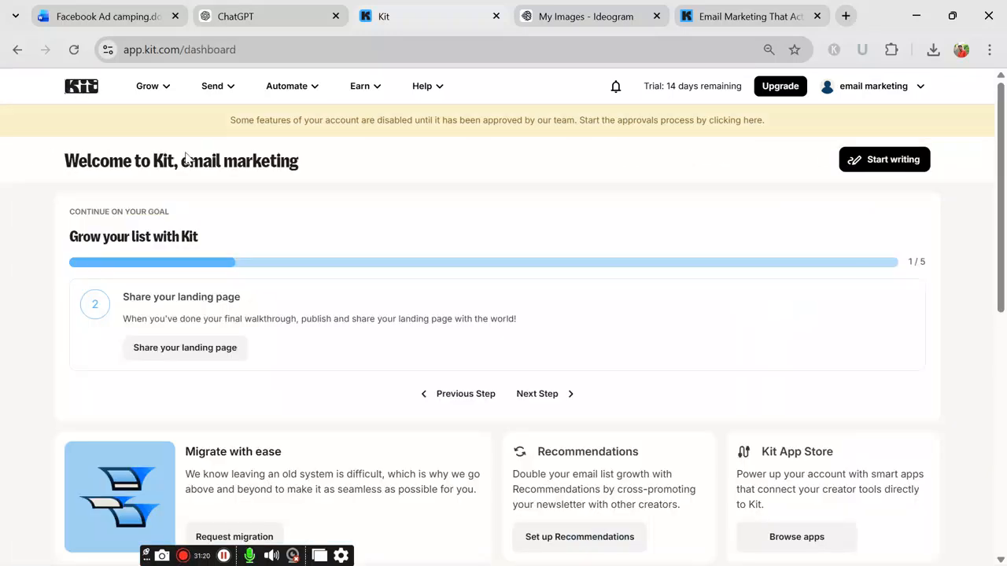
click(288, 91)
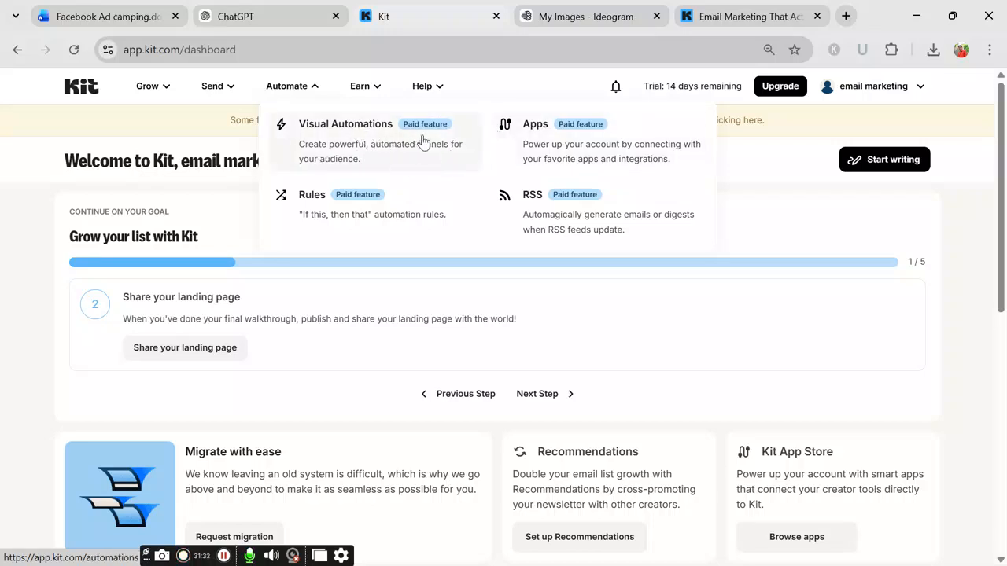
click(360, 146)
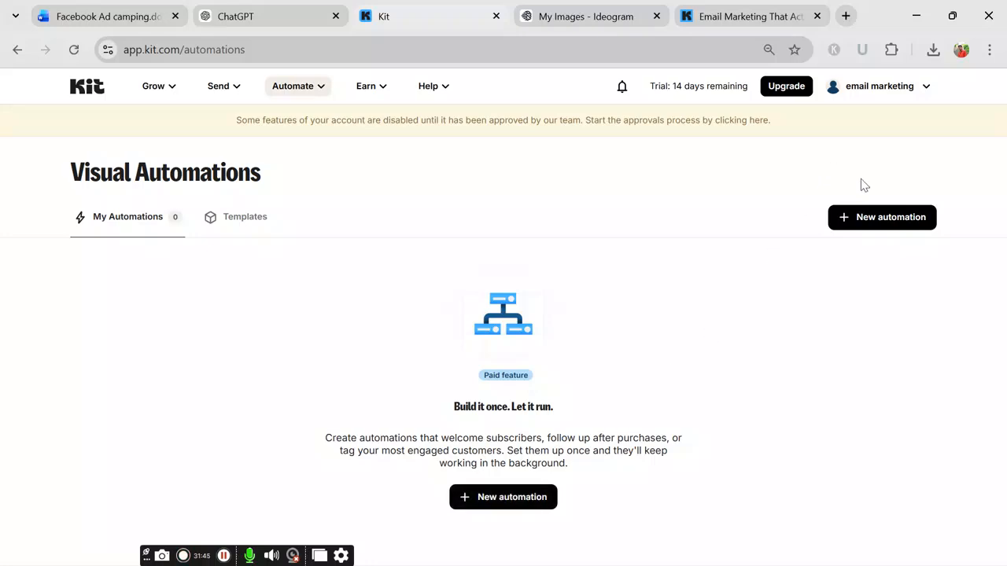
Step: Start a new automation from the Empty Automation card, creating 'Visual Automation 1'
click(873, 221)
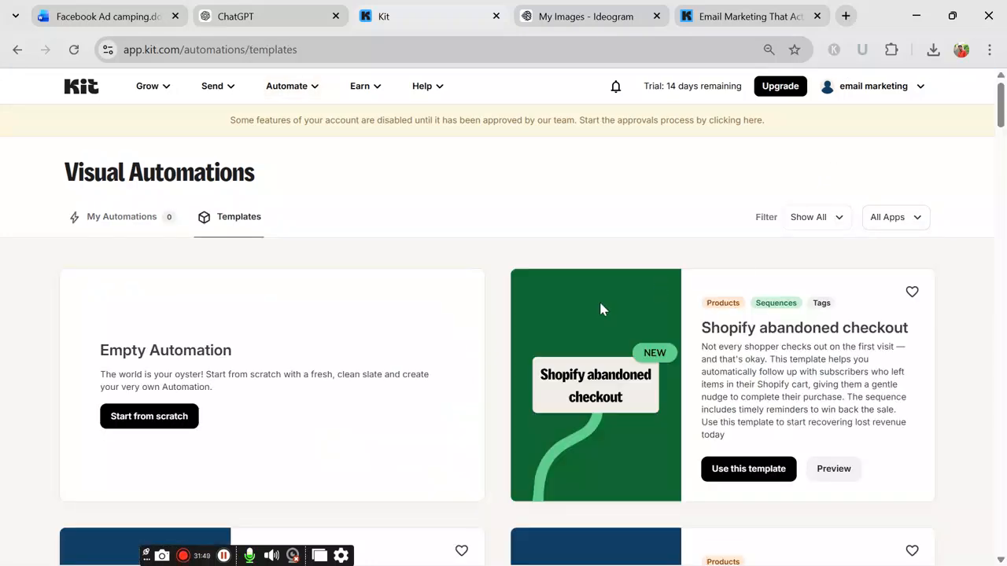
scroll(598, 299, down, 2)
scroll(564, 342, up, 2)
scroll(649, 376, down, 4)
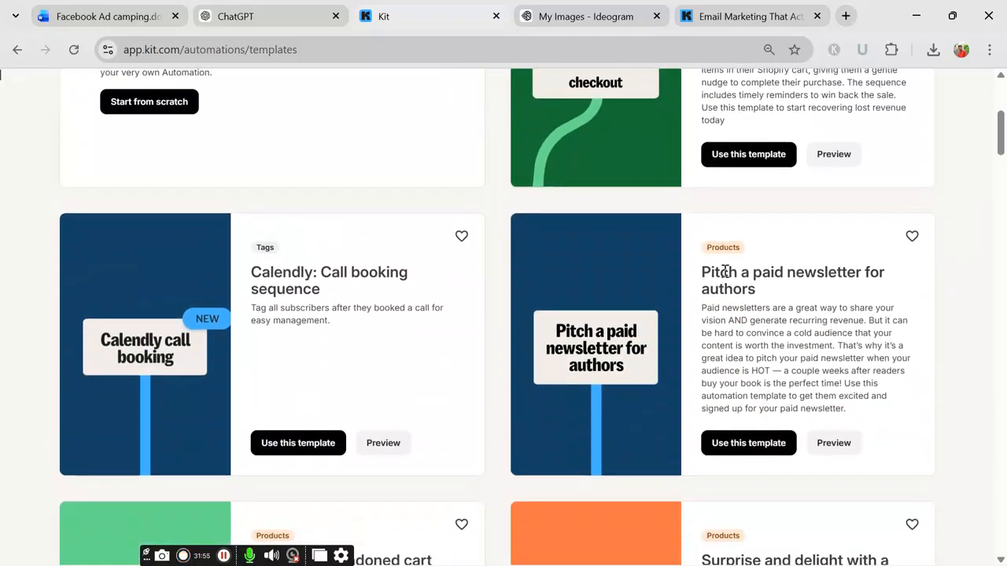
scroll(430, 368, down, 1)
scroll(380, 391, up, 5)
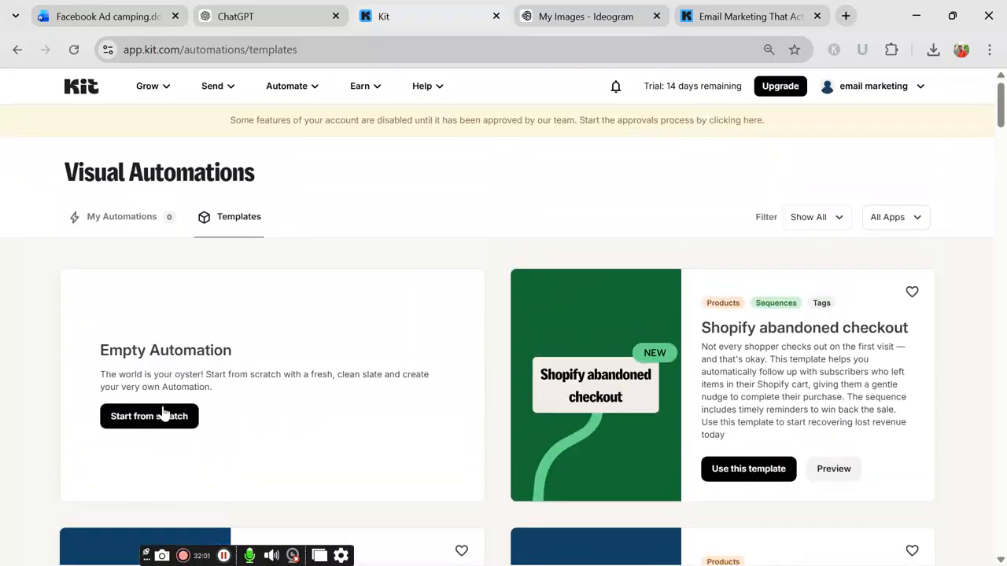
click(155, 428)
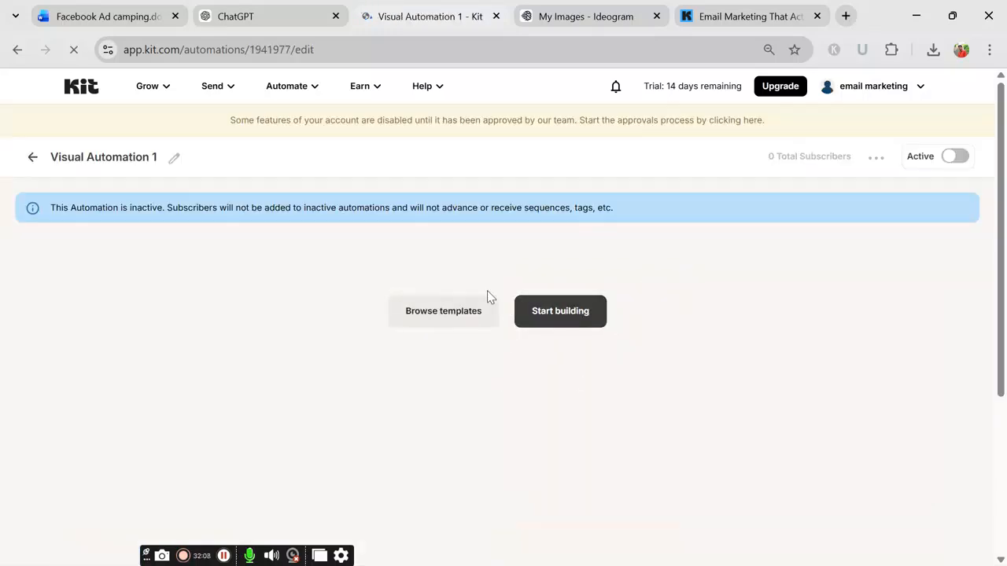
Step: Add a 'Joins a form' entry trigger set to the Parnell landing page
click(553, 319)
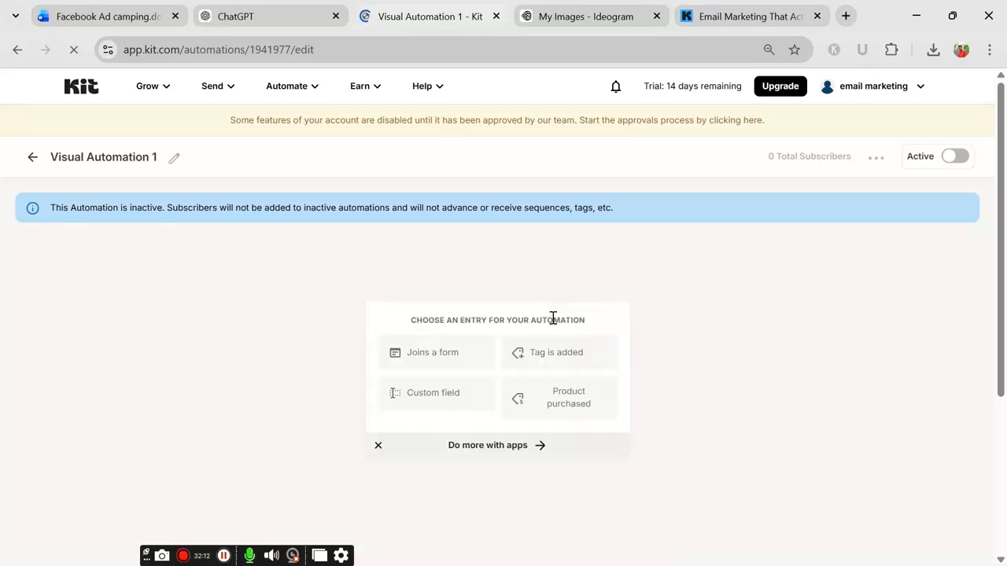
click(429, 360)
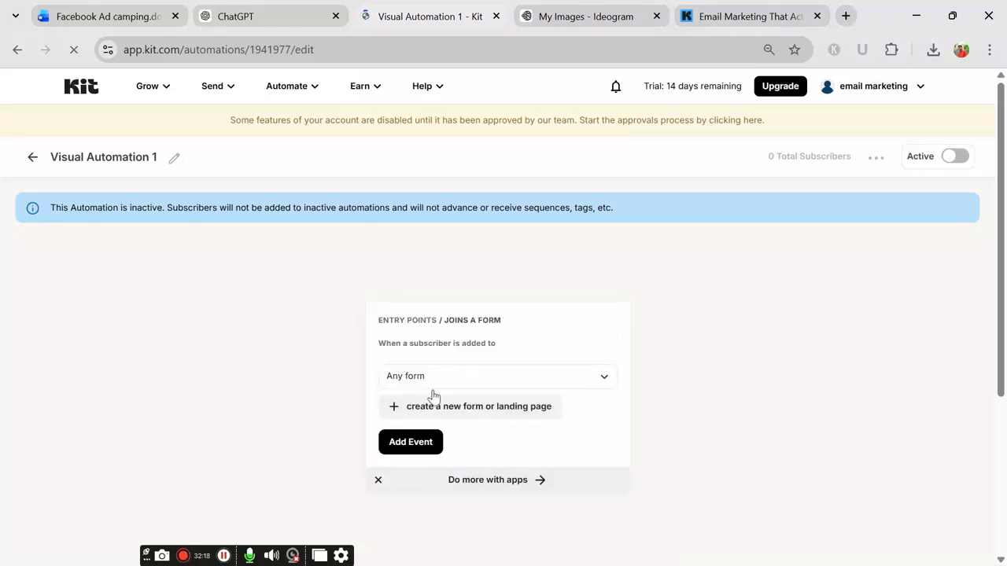
click(441, 381)
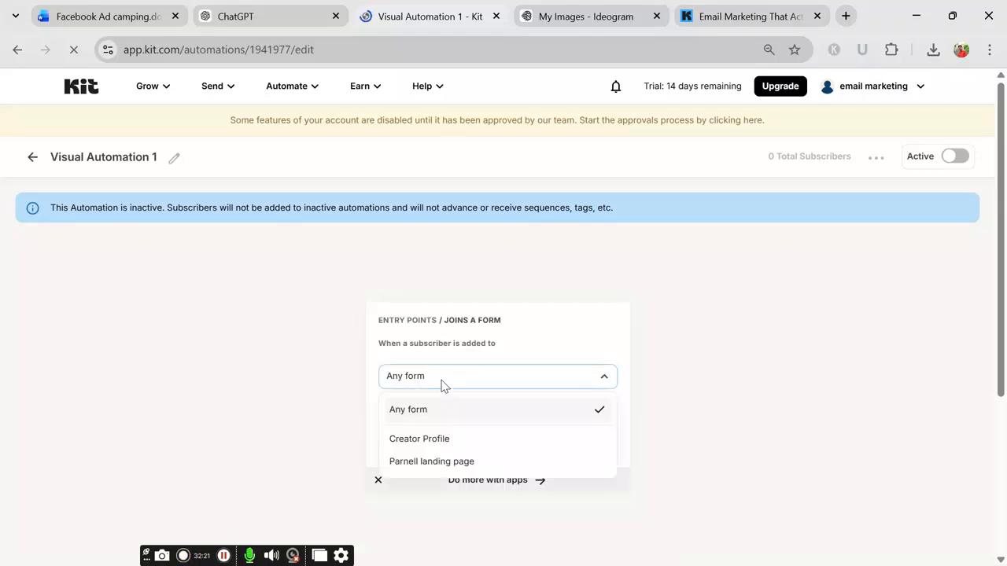
click(469, 464)
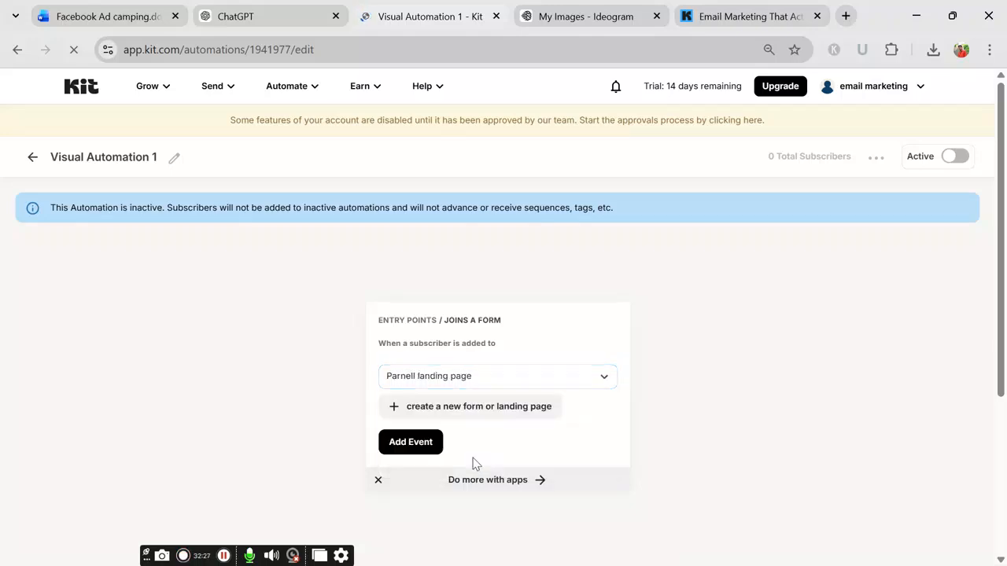
click(418, 442)
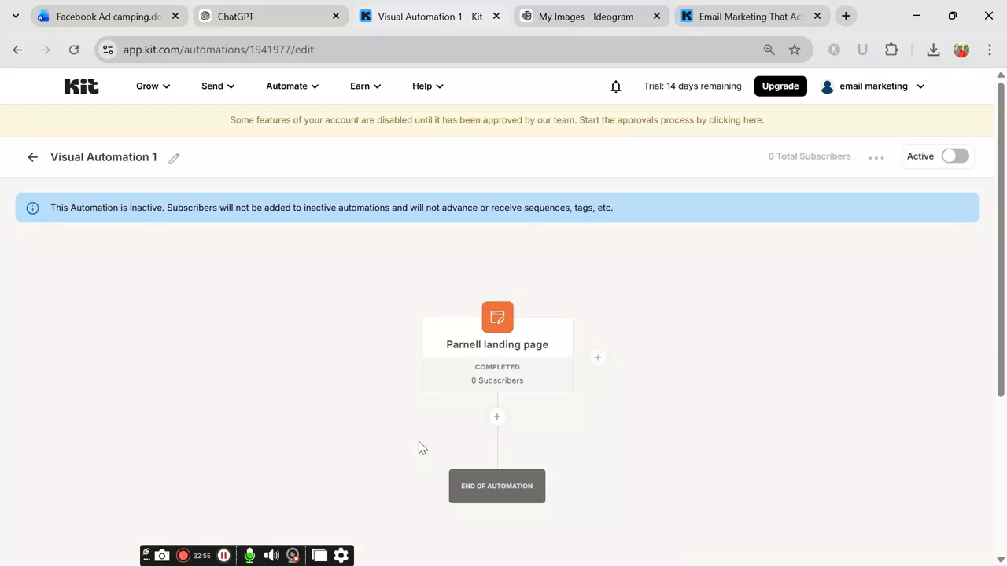
Step: Browse the step options below the trigger, ending on Action > Move subscriber
click(497, 418)
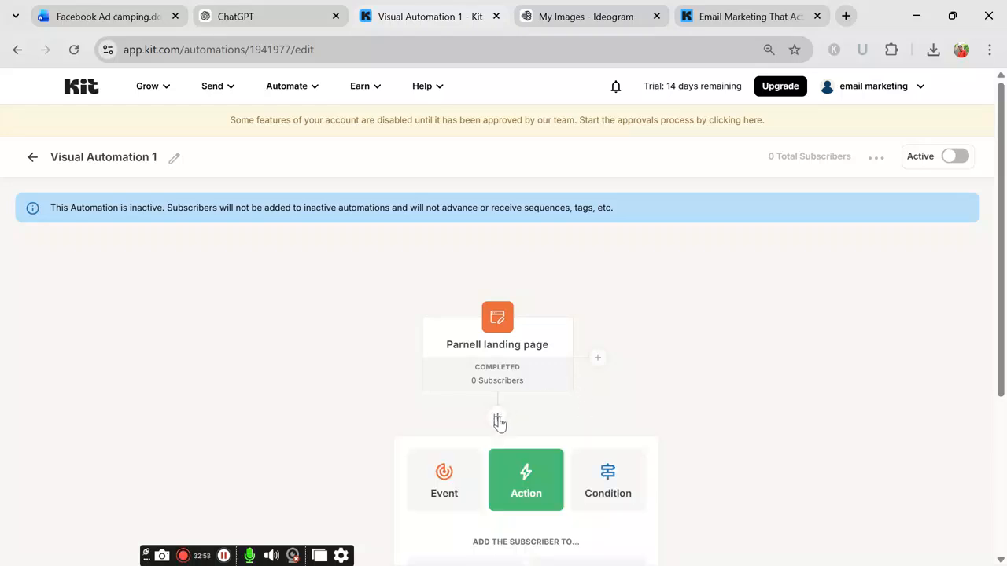
scroll(677, 453, down, 2)
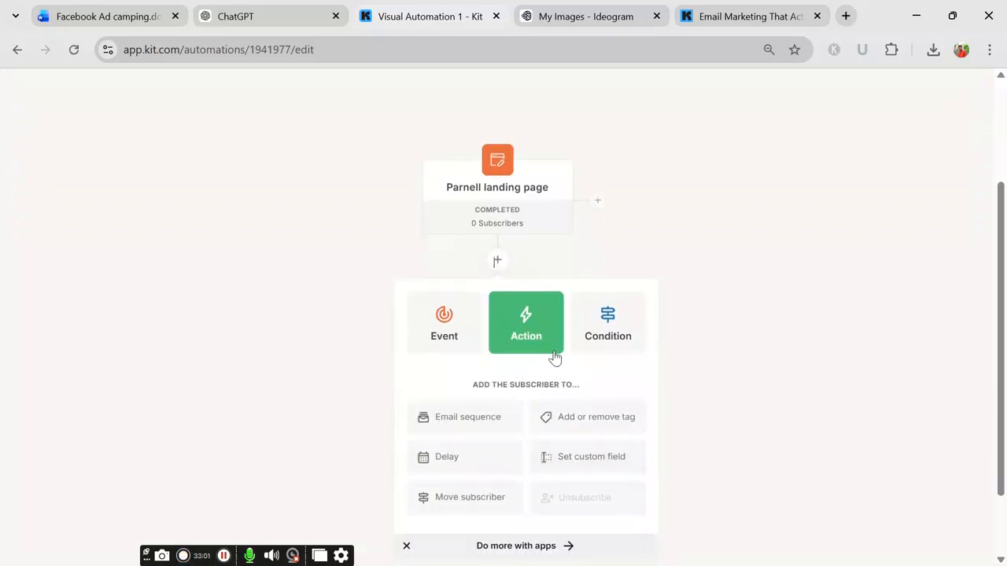
click(459, 423)
scroll(492, 431, down, 1)
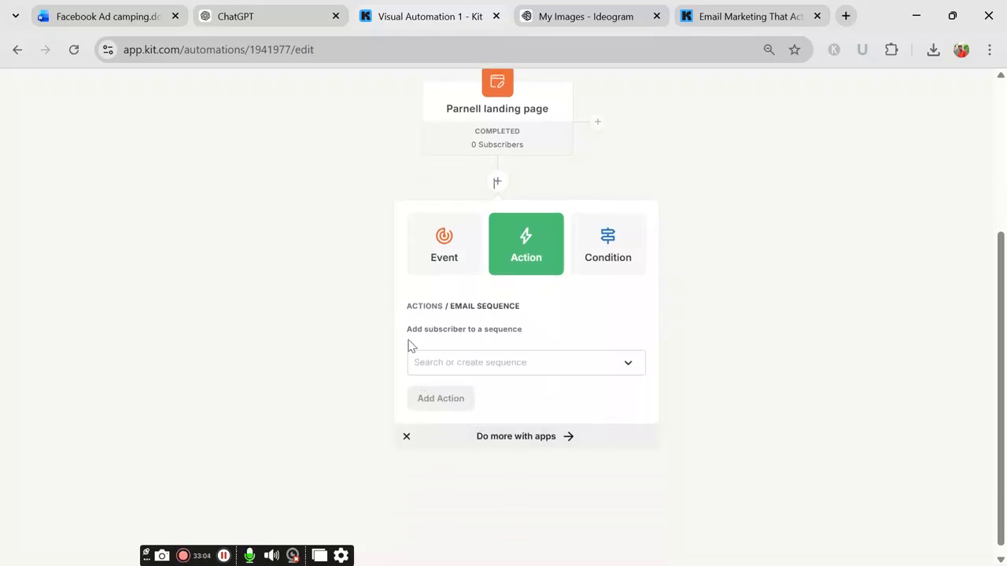
click(438, 262)
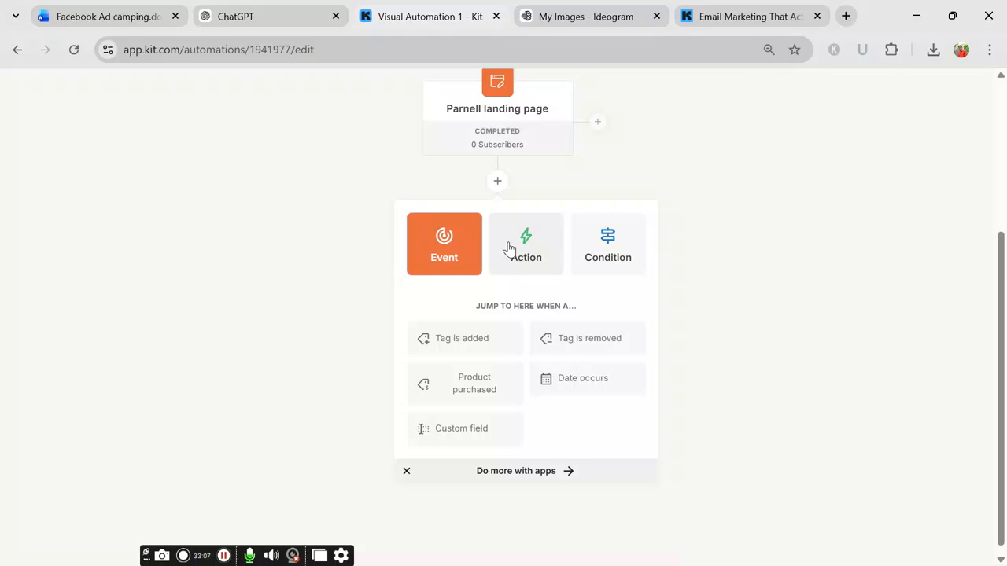
click(511, 254)
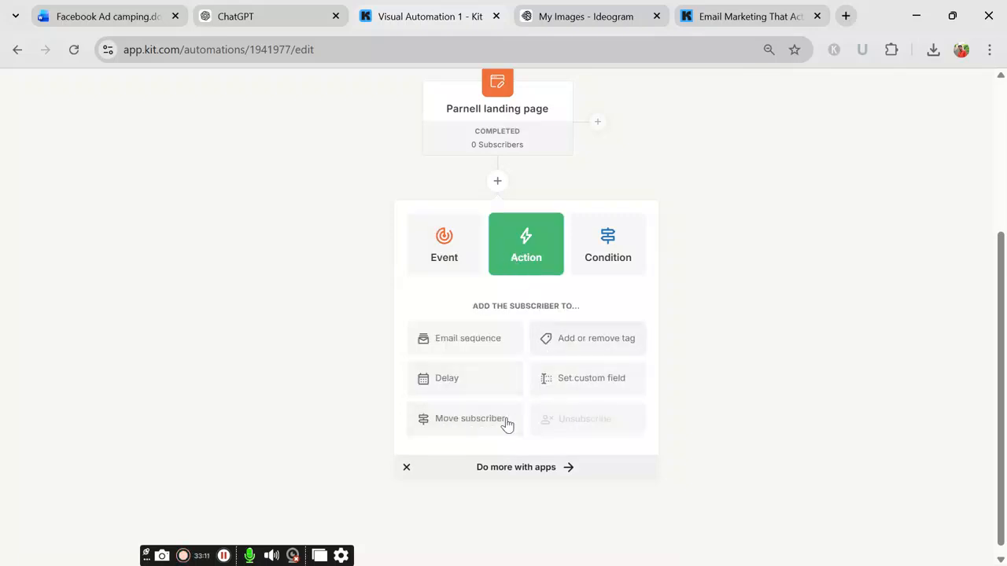
click(440, 426)
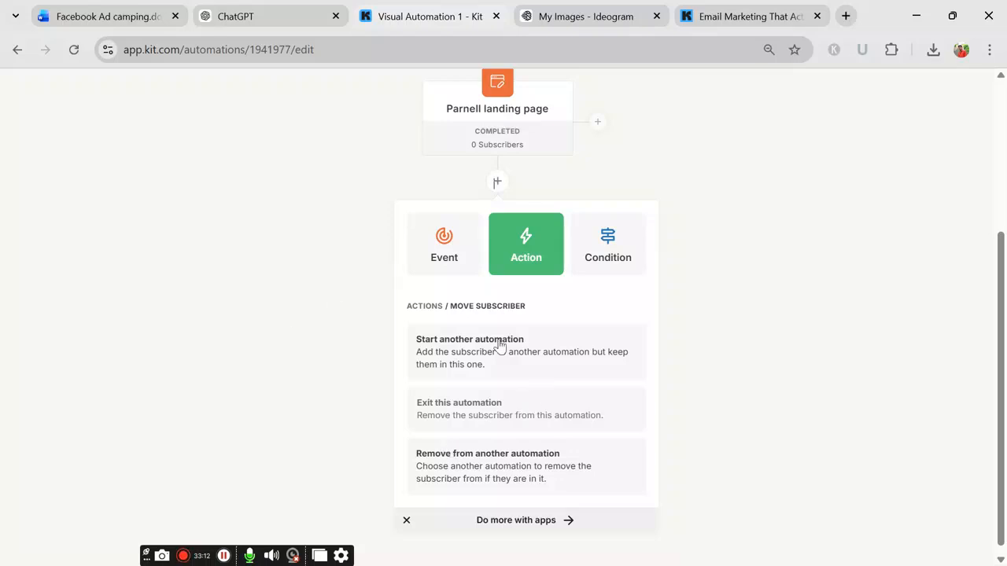
double_click(492, 417)
click(464, 416)
click(515, 407)
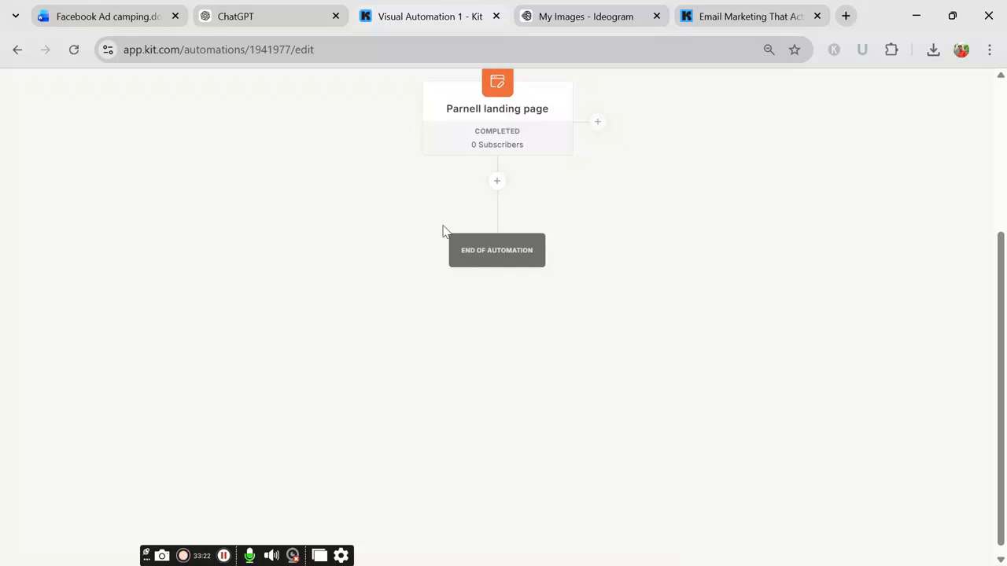
click(498, 181)
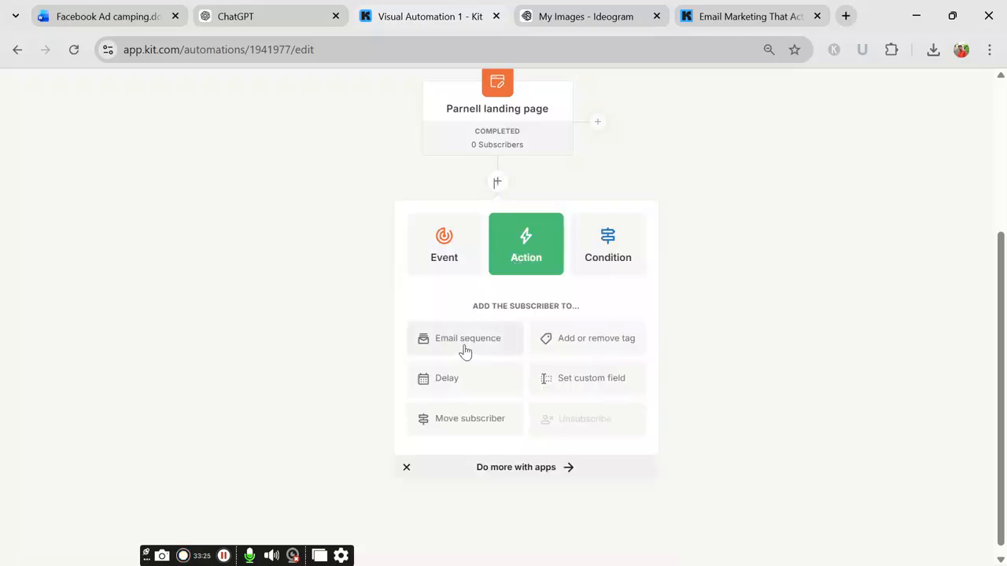
click(471, 418)
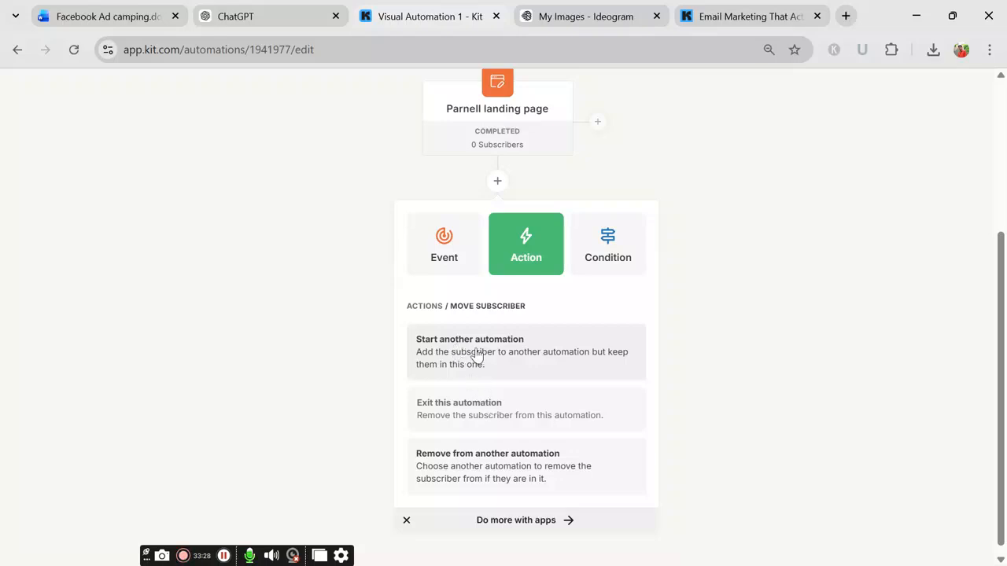
Step: Add an Email Opens condition for the past 1 day below the landing page trigger
click(613, 249)
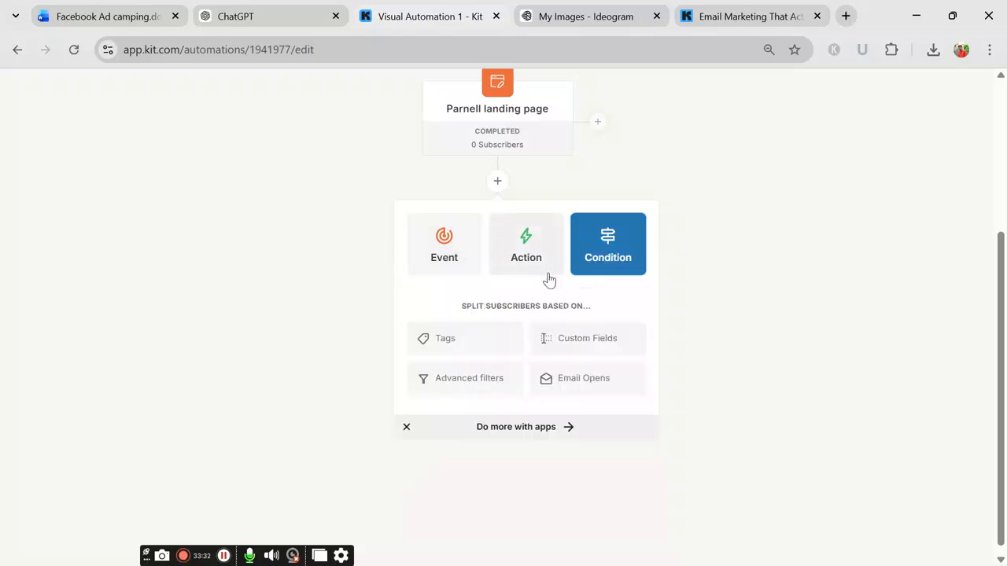
click(566, 376)
click(535, 343)
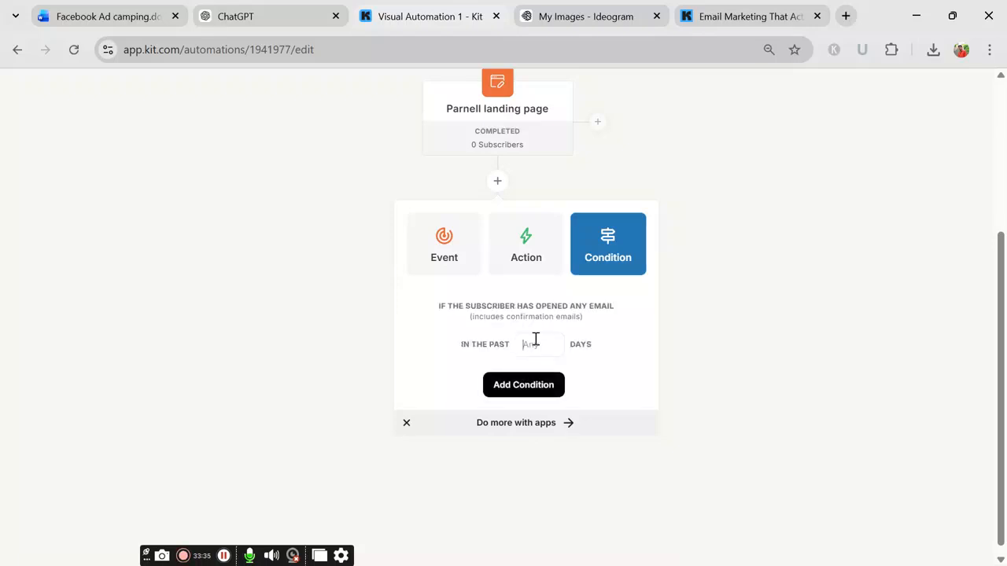
click(739, 193)
scroll(529, 260, up, 2)
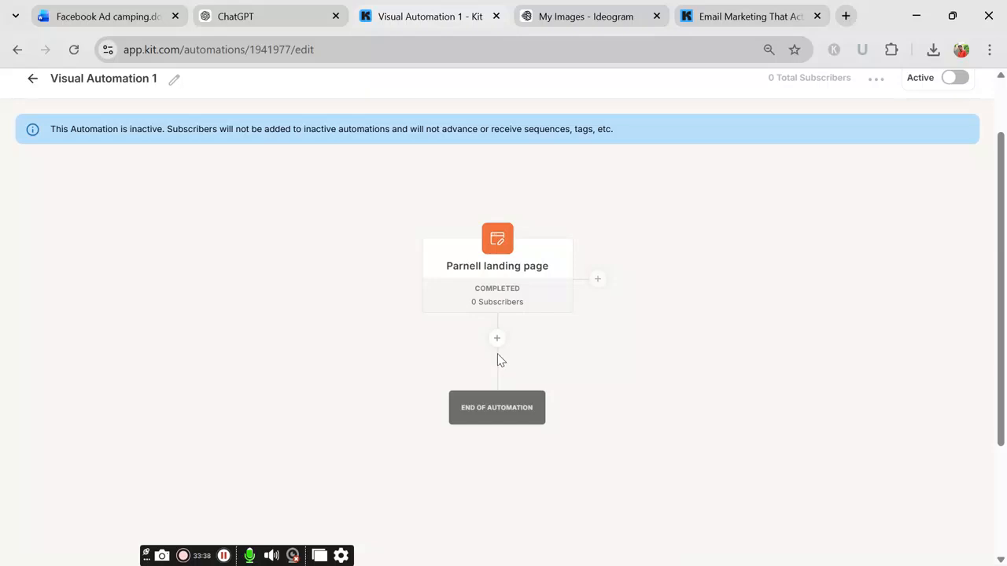
click(497, 339)
scroll(607, 366, down, 1)
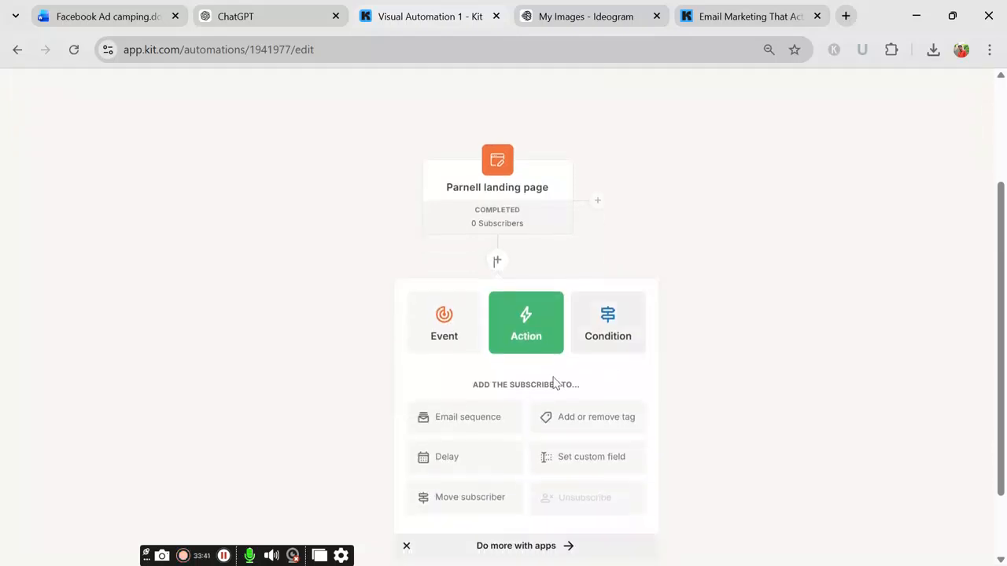
click(610, 329)
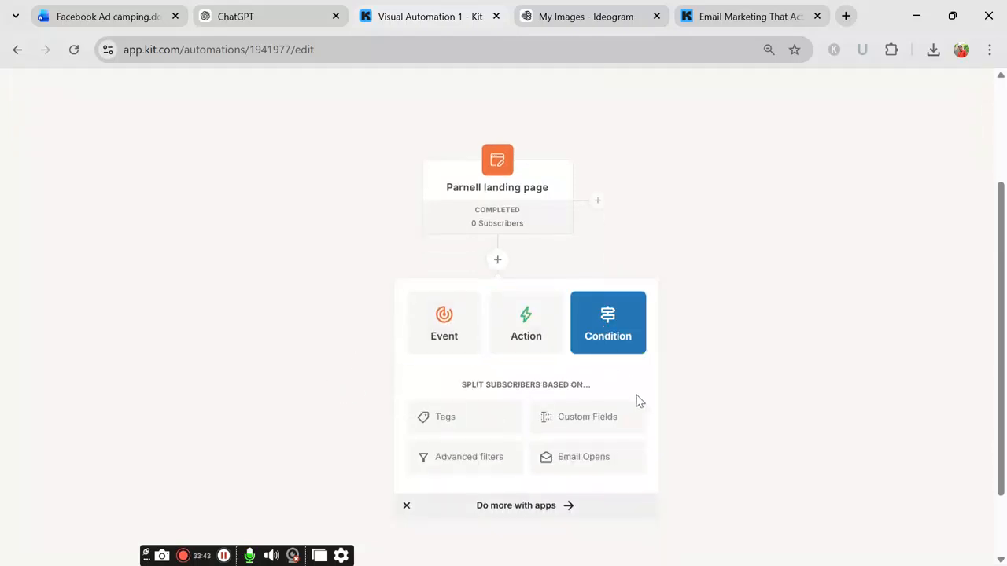
scroll(603, 407, down, 1)
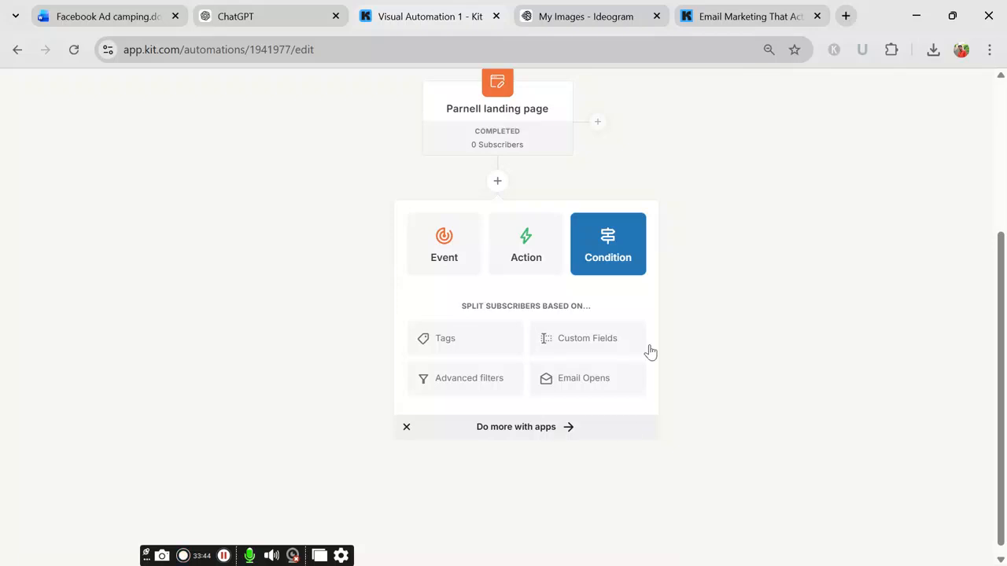
click(572, 383)
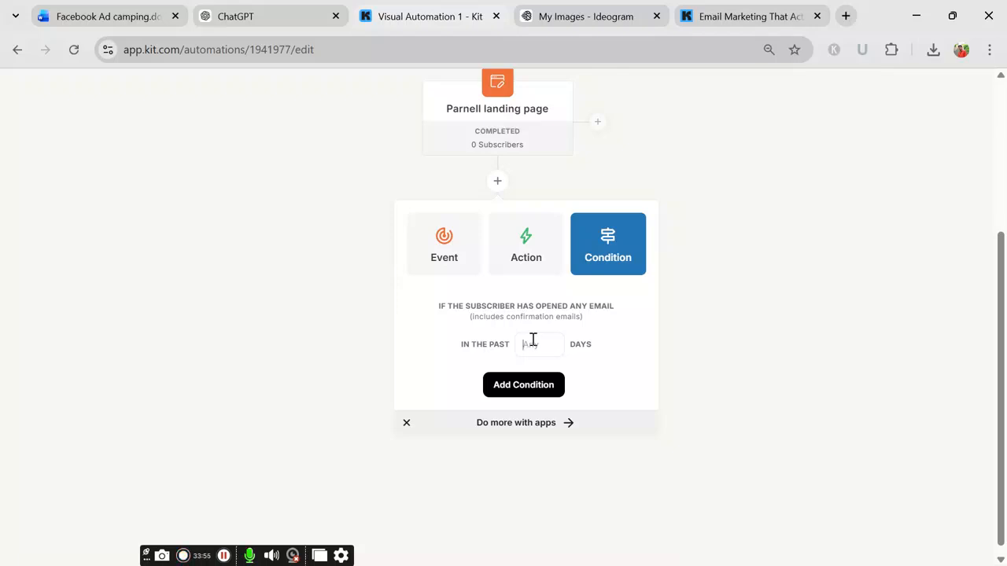
text(1)
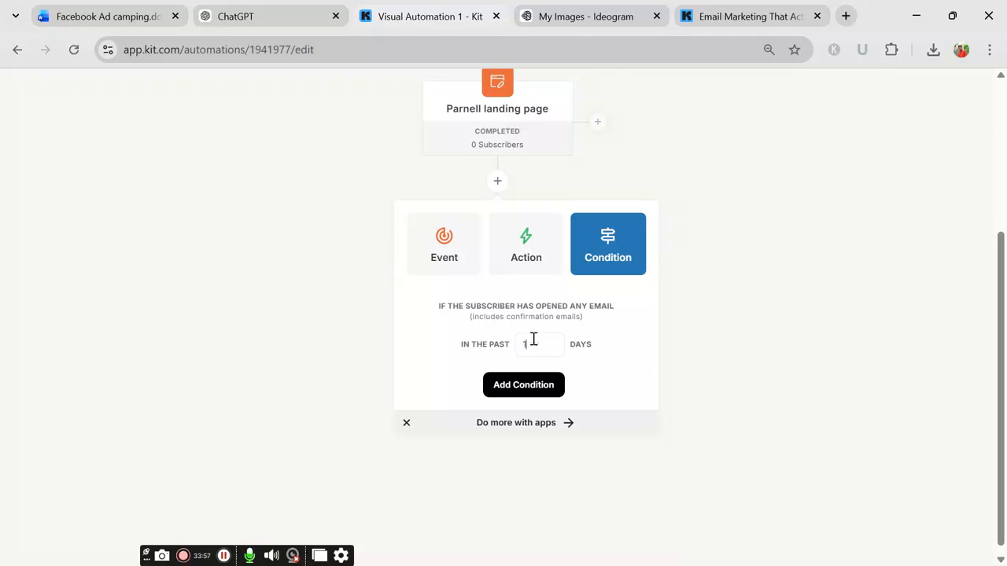
click(524, 387)
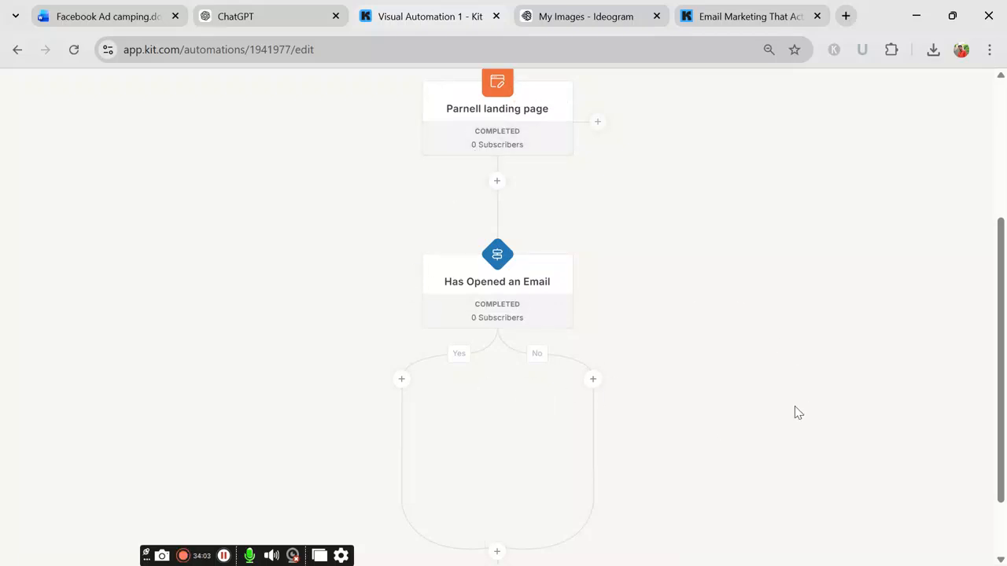
click(402, 381)
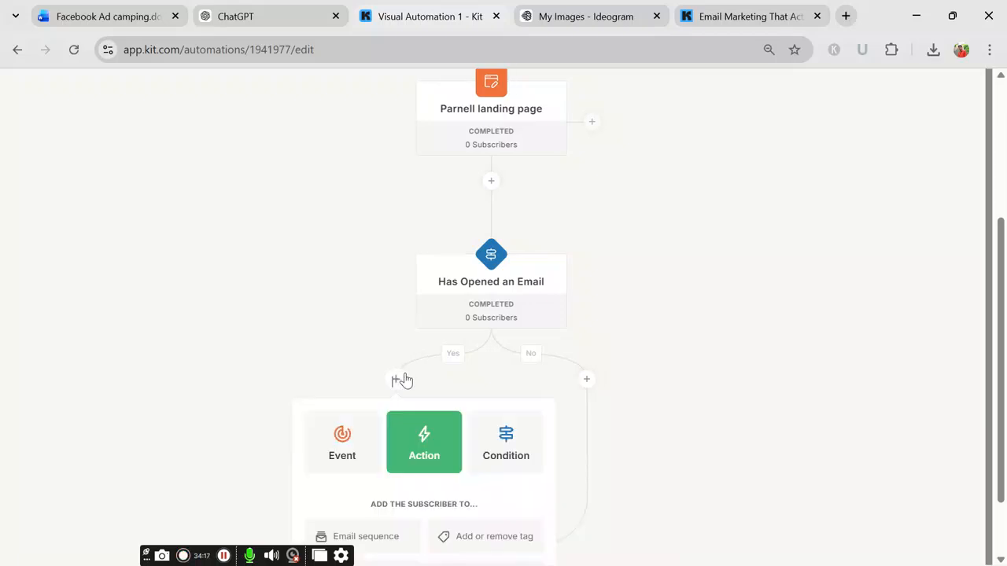
scroll(402, 380, down, 3)
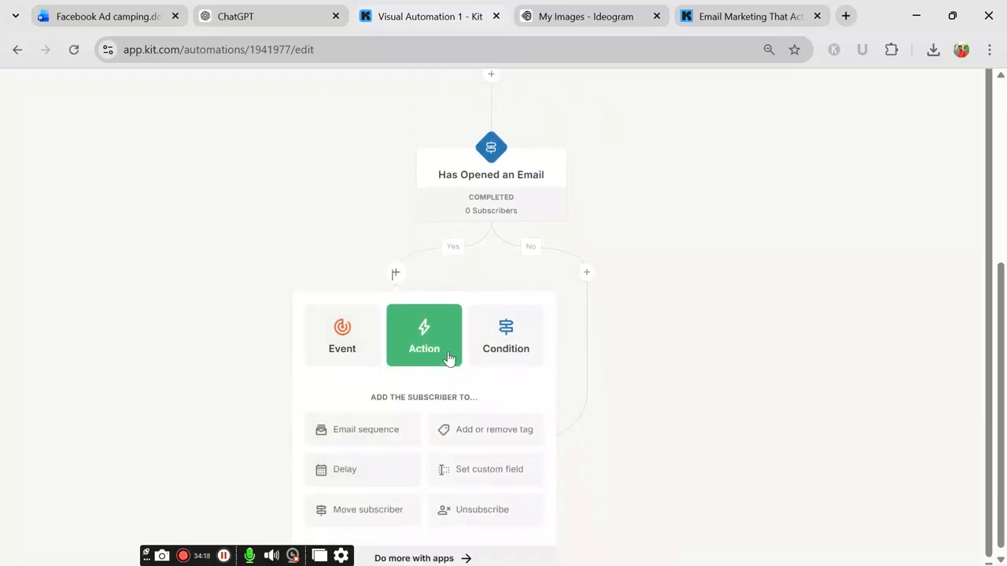
click(492, 331)
click(445, 340)
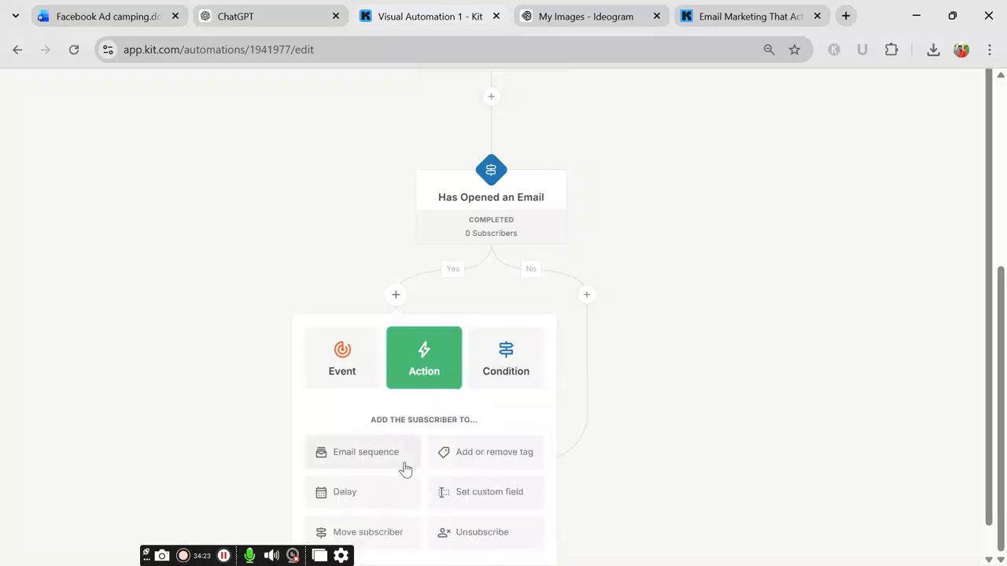
scroll(385, 440, down, 1)
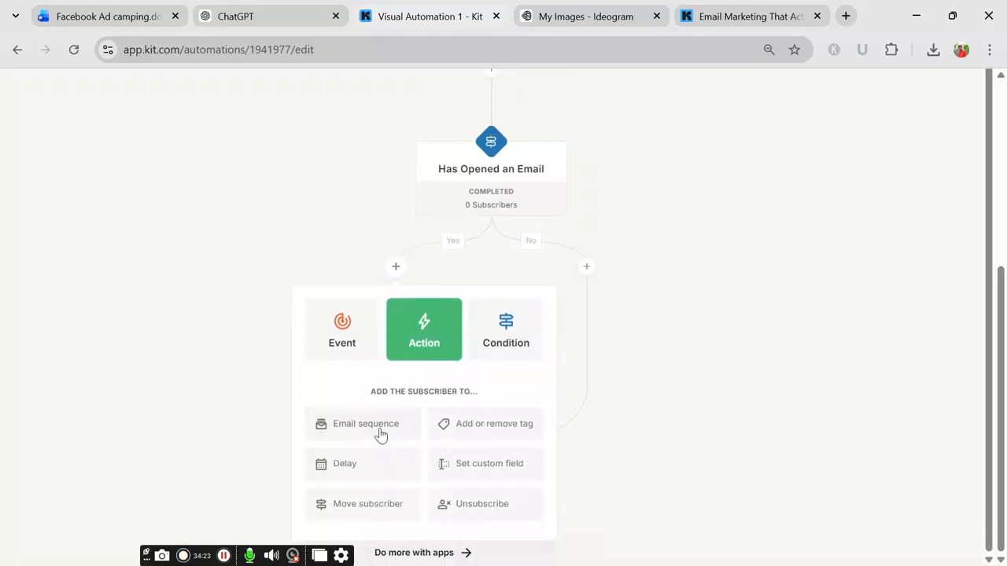
click(350, 507)
scroll(425, 456, down, 2)
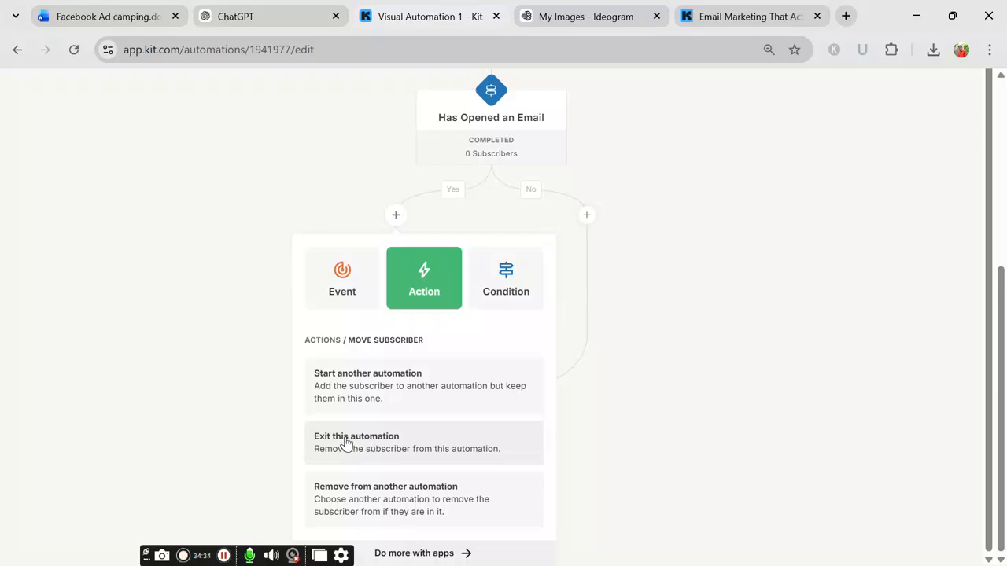
click(448, 307)
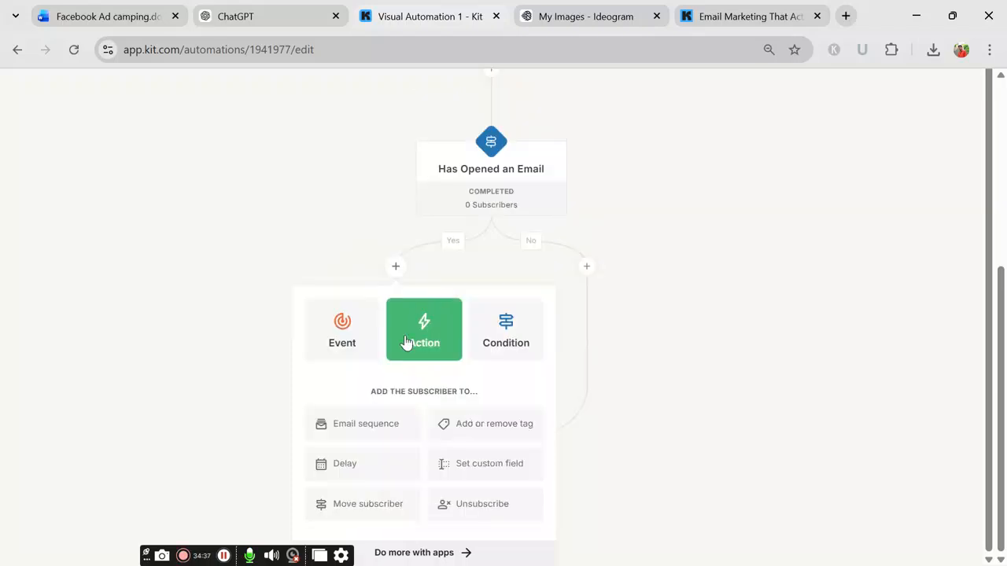
click(349, 429)
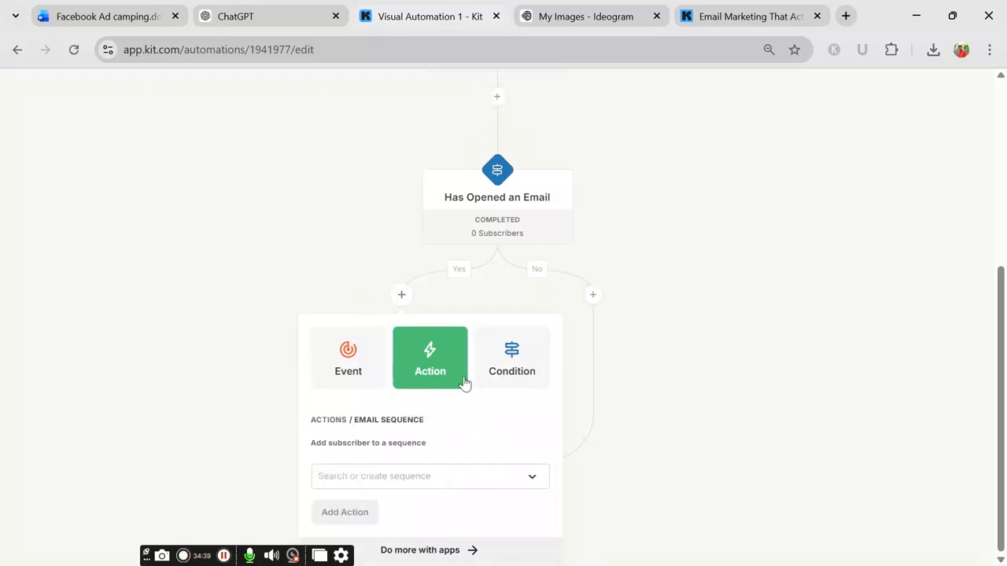
click(448, 370)
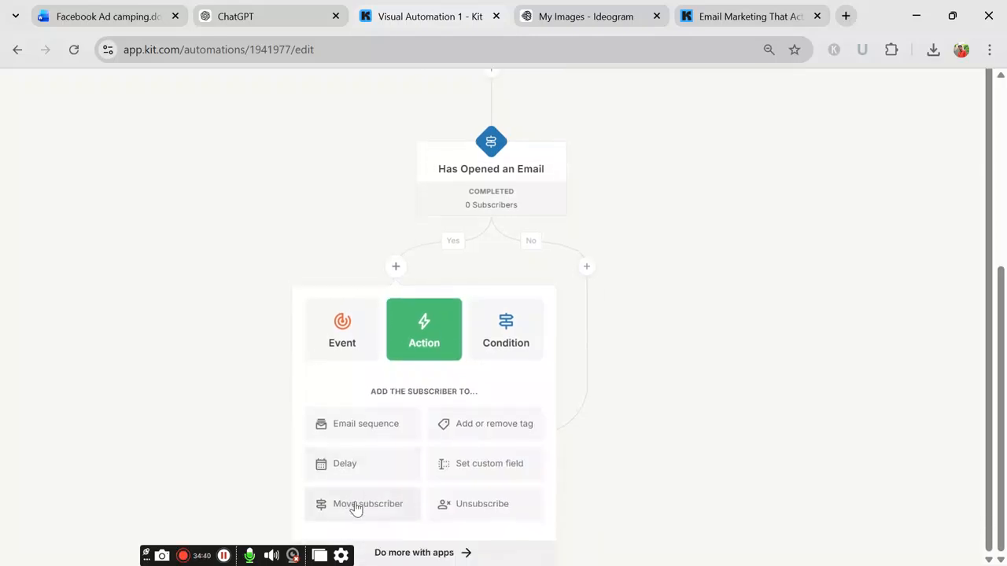
click(354, 508)
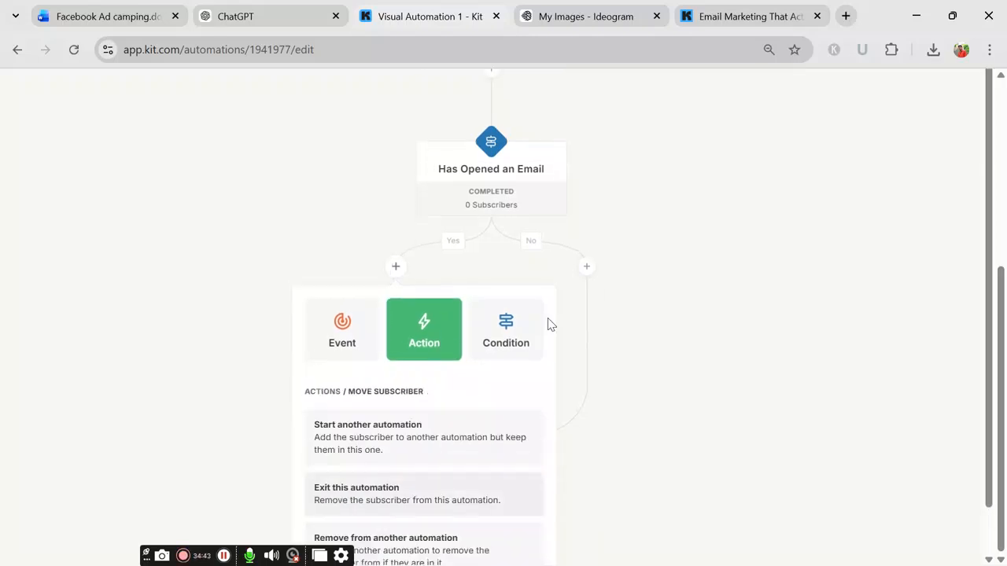
click(526, 324)
click(404, 361)
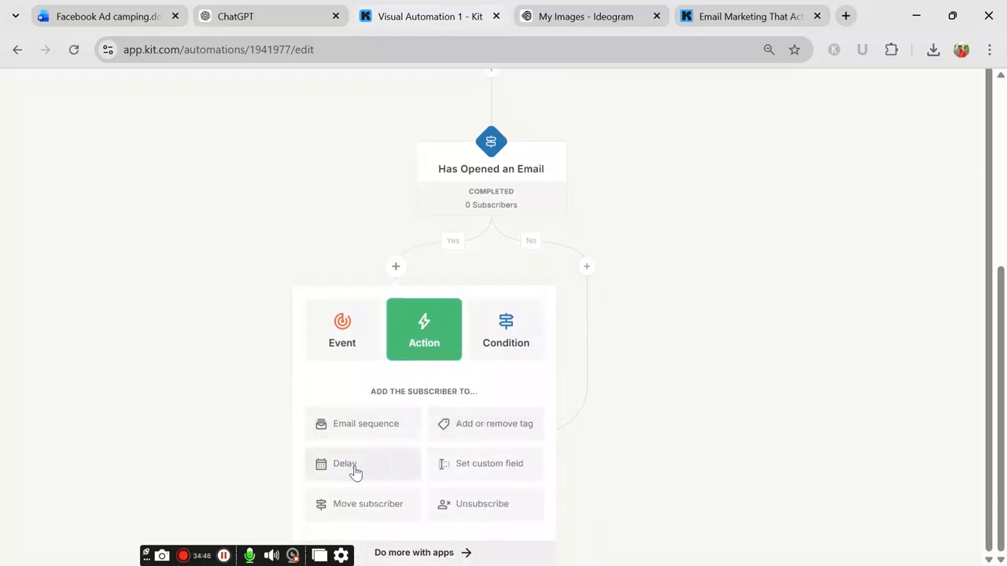
click(356, 471)
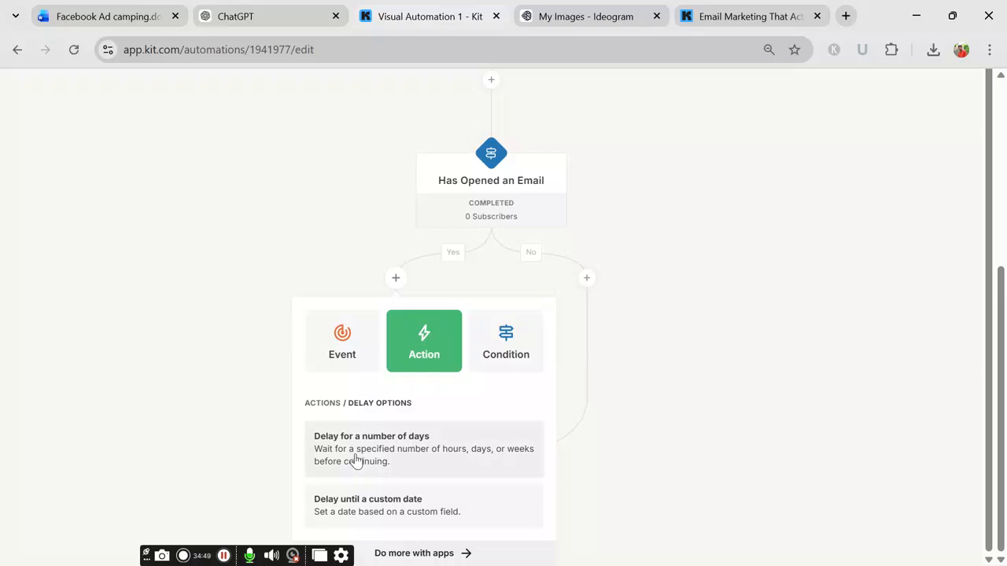
click(355, 459)
click(438, 358)
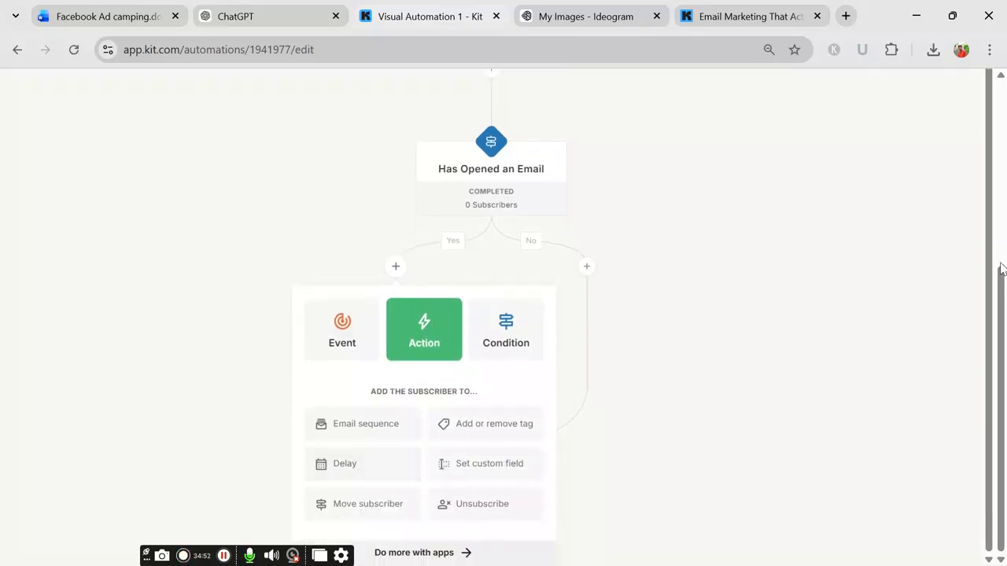
key(ctrl+minus)
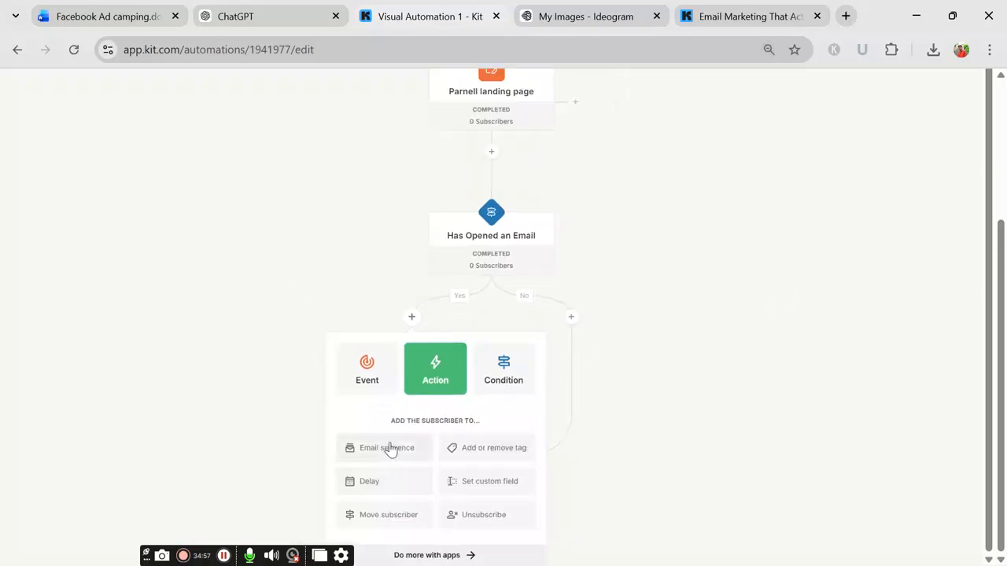
click(396, 519)
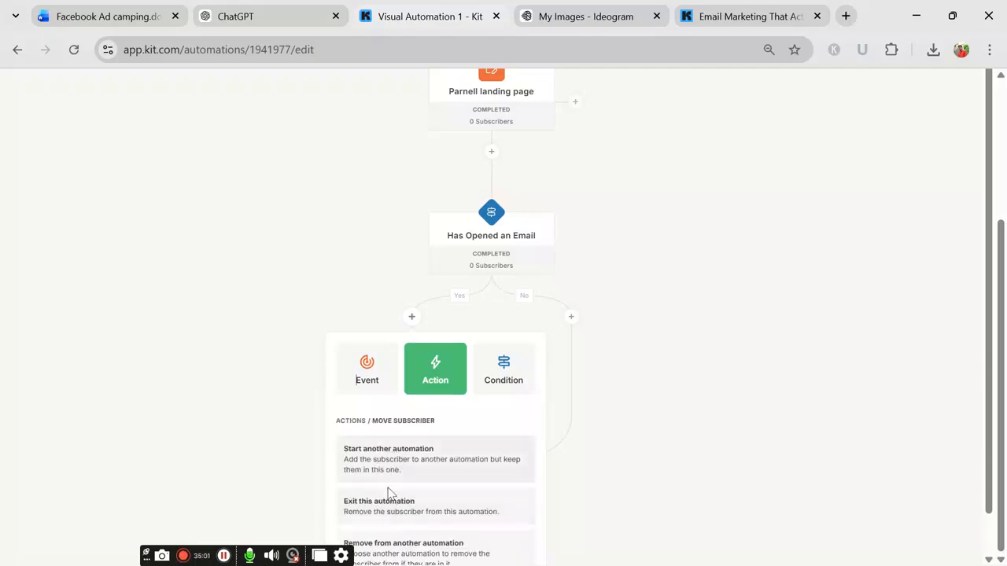
click(527, 367)
click(446, 366)
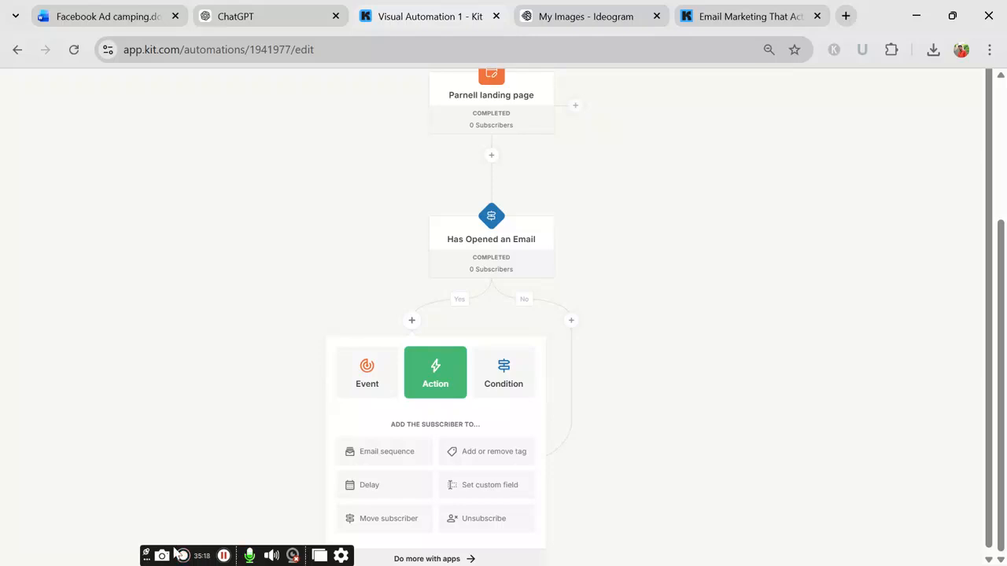
click(375, 486)
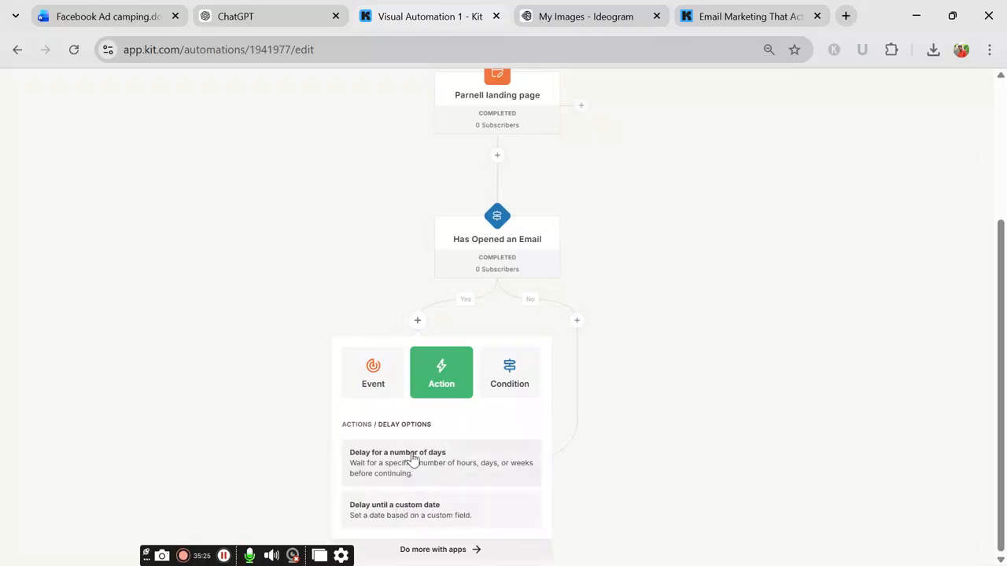
click(226, 555)
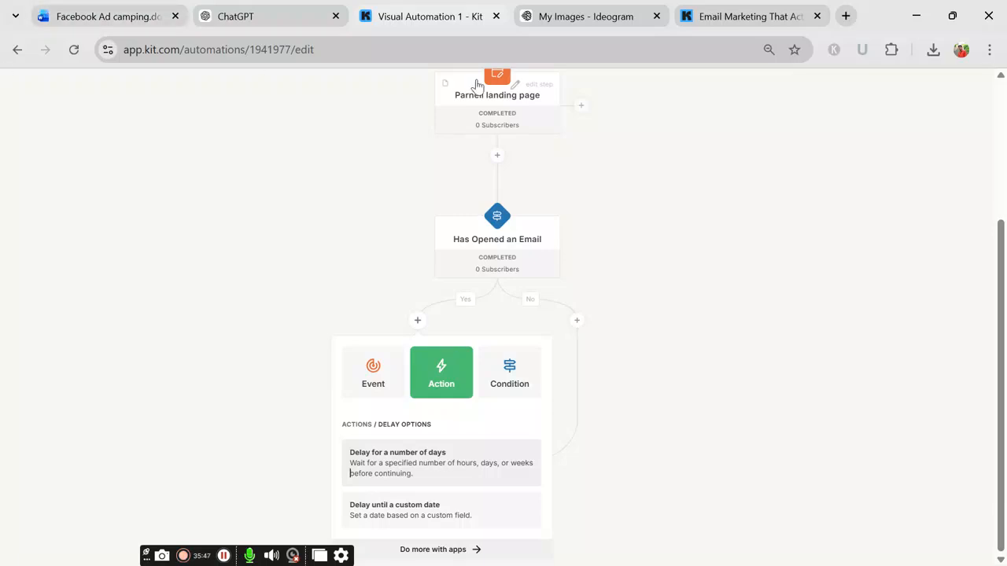
click(224, 555)
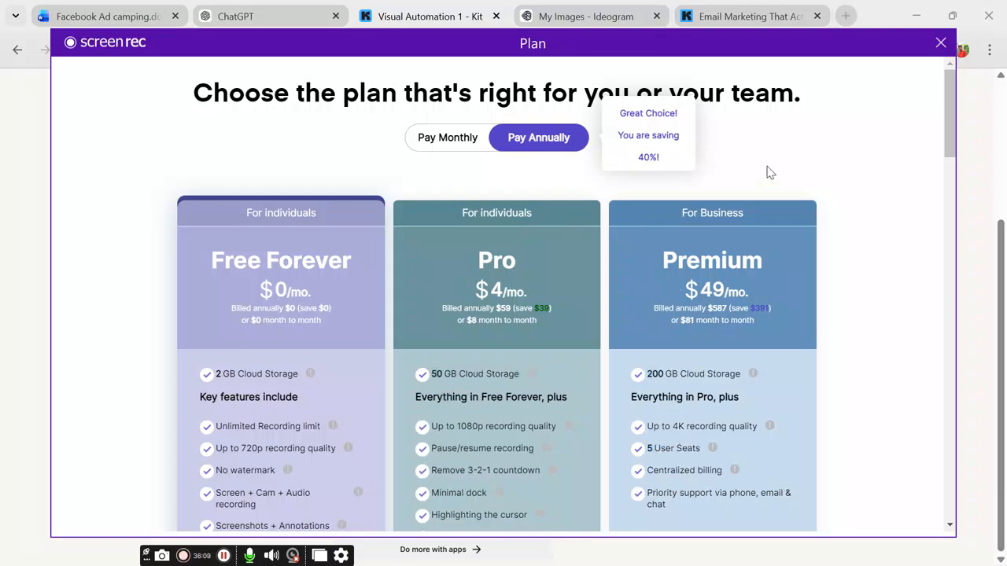
click(941, 42)
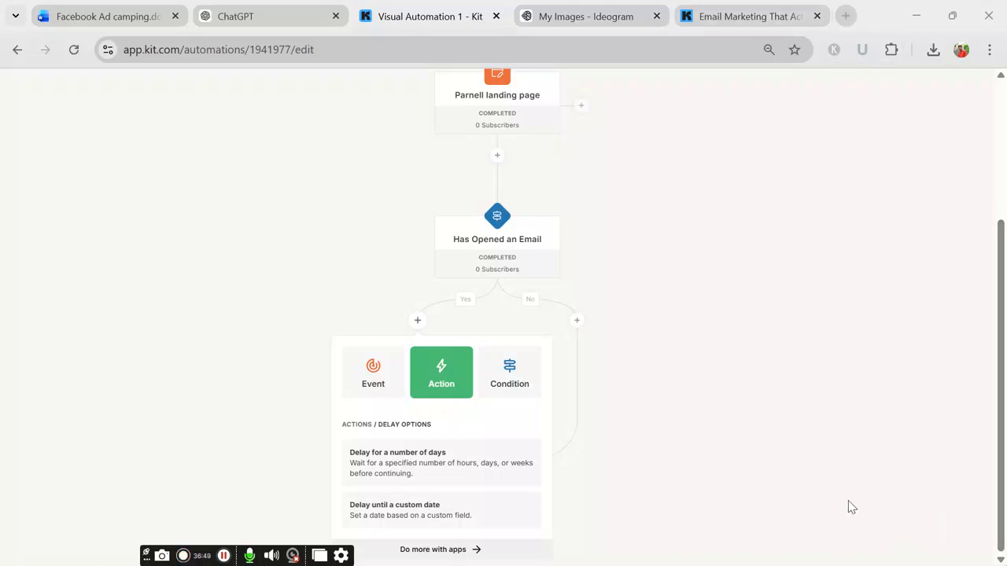
click(917, 16)
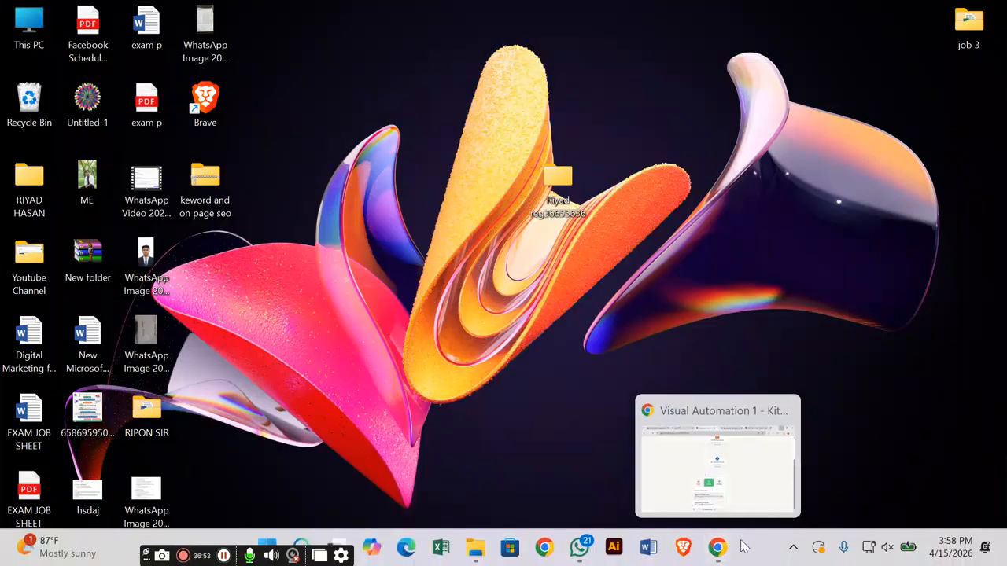
click(716, 548)
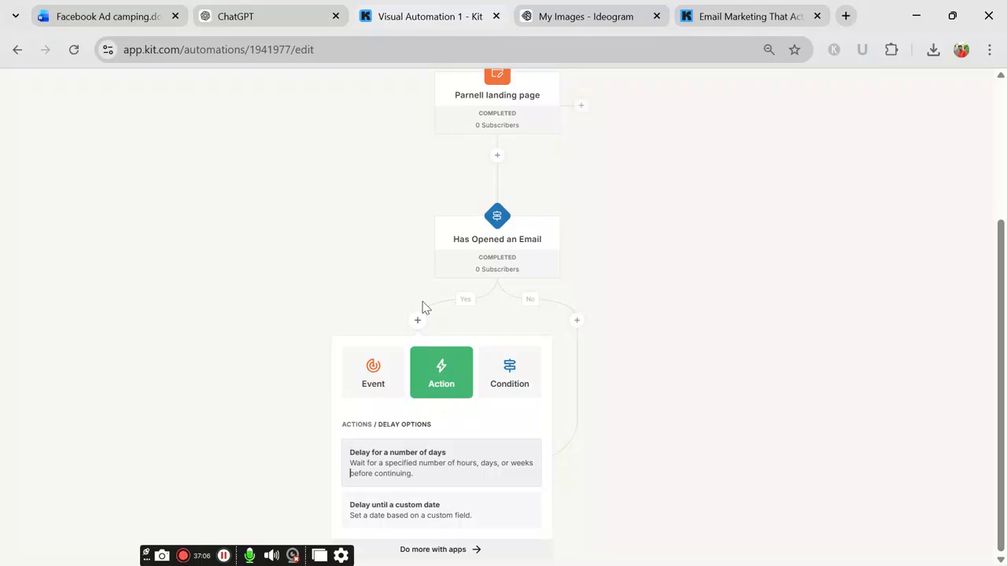
Step: Add an 'Exit this automation' action to the No branch
click(409, 503)
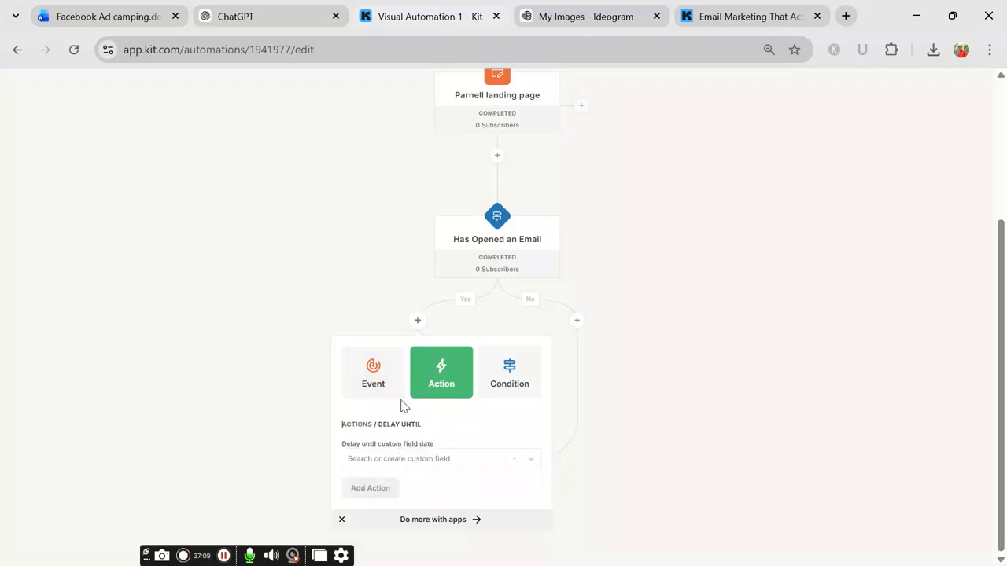
click(427, 387)
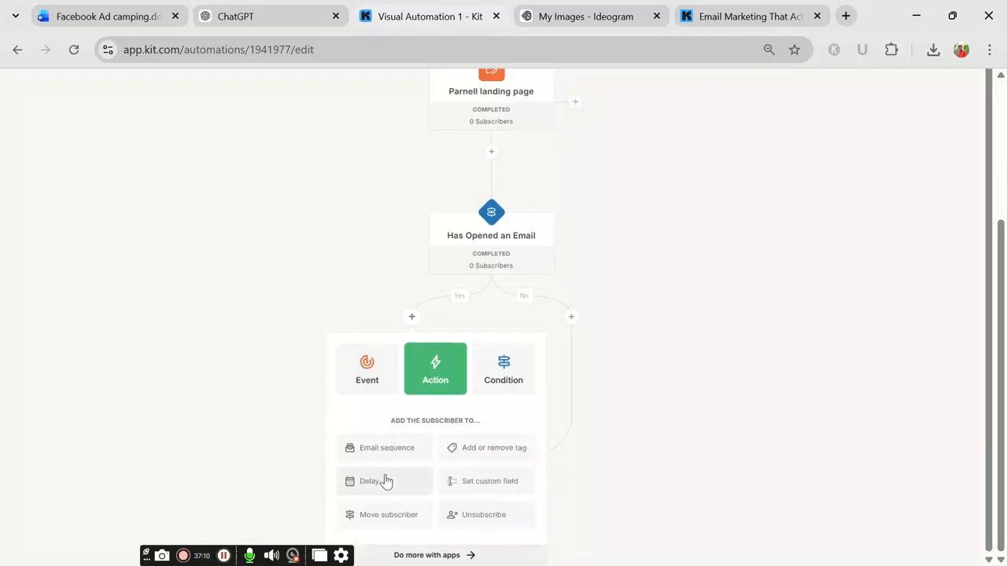
click(383, 515)
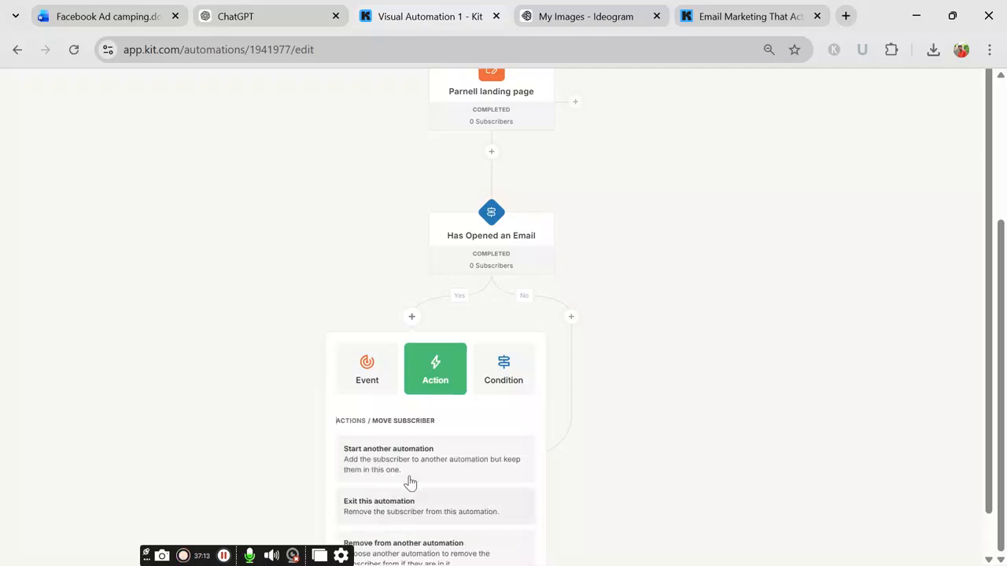
scroll(363, 481, down, 1)
click(368, 461)
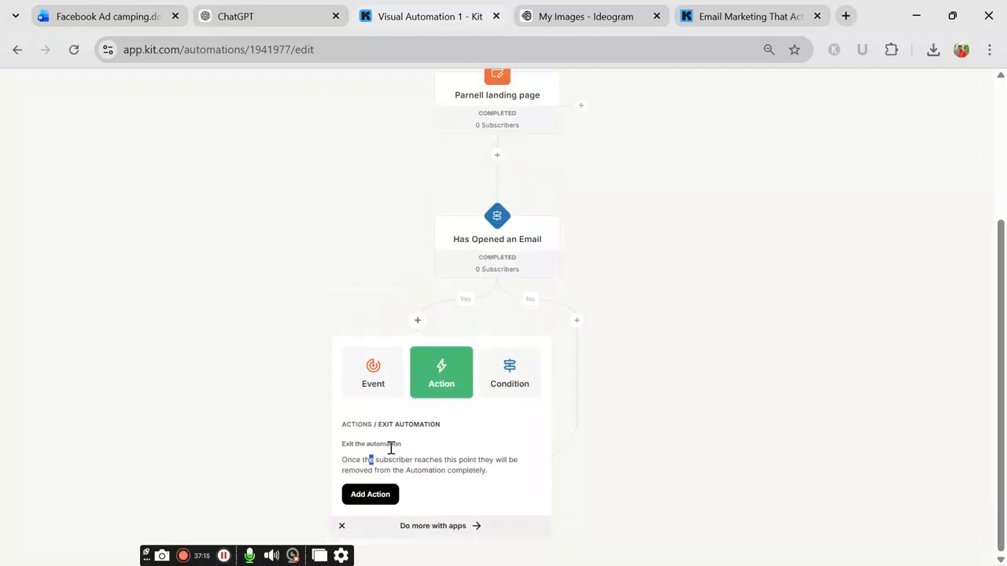
click(577, 321)
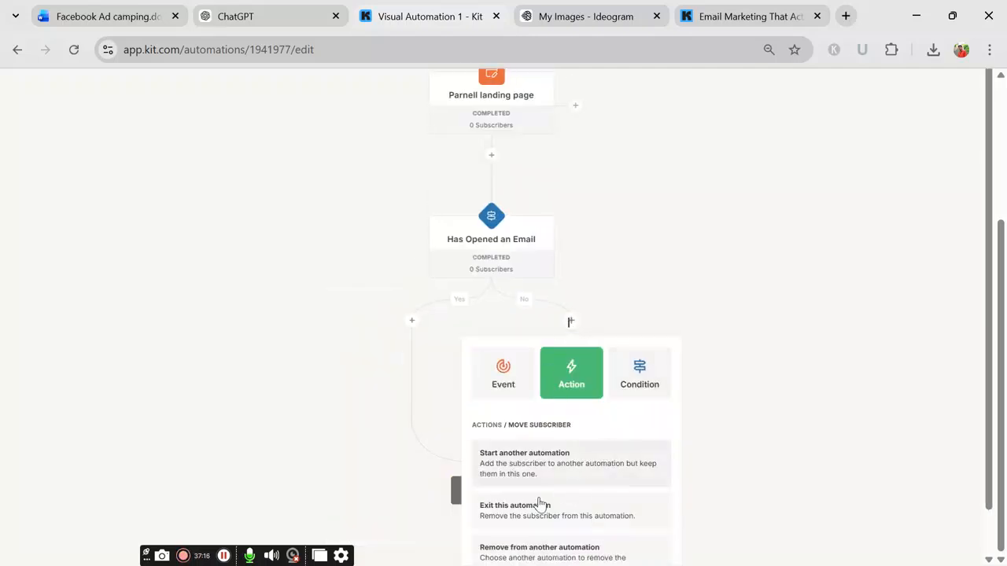
click(504, 521)
click(508, 496)
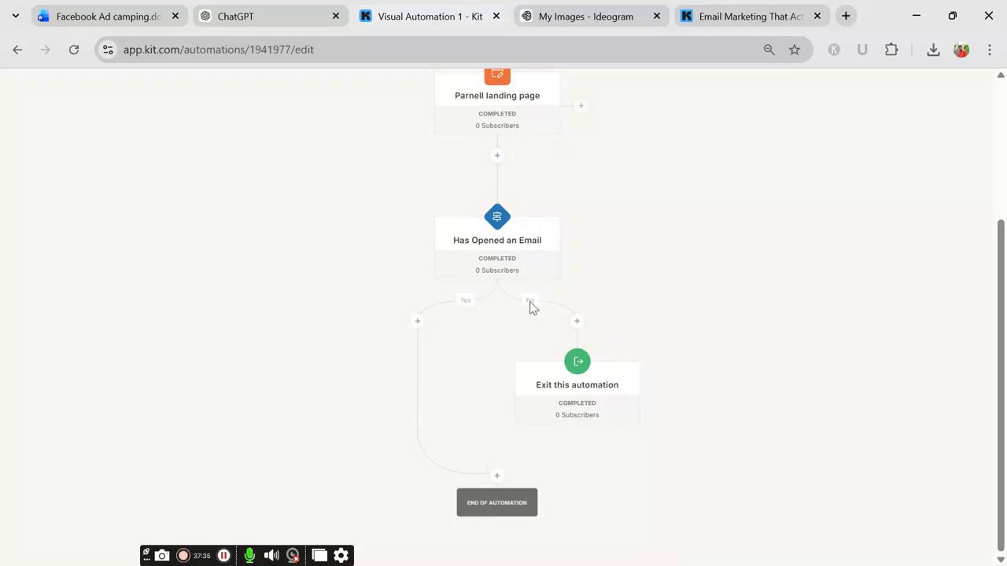
Step: Check the exit step's settings, note box and step picker, leaving everything unchanged
click(576, 323)
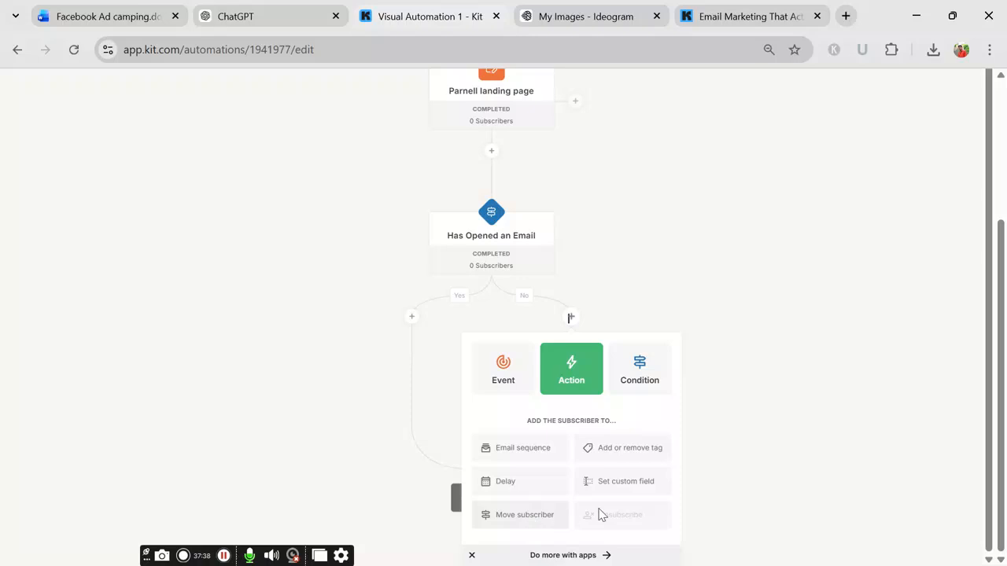
click(689, 230)
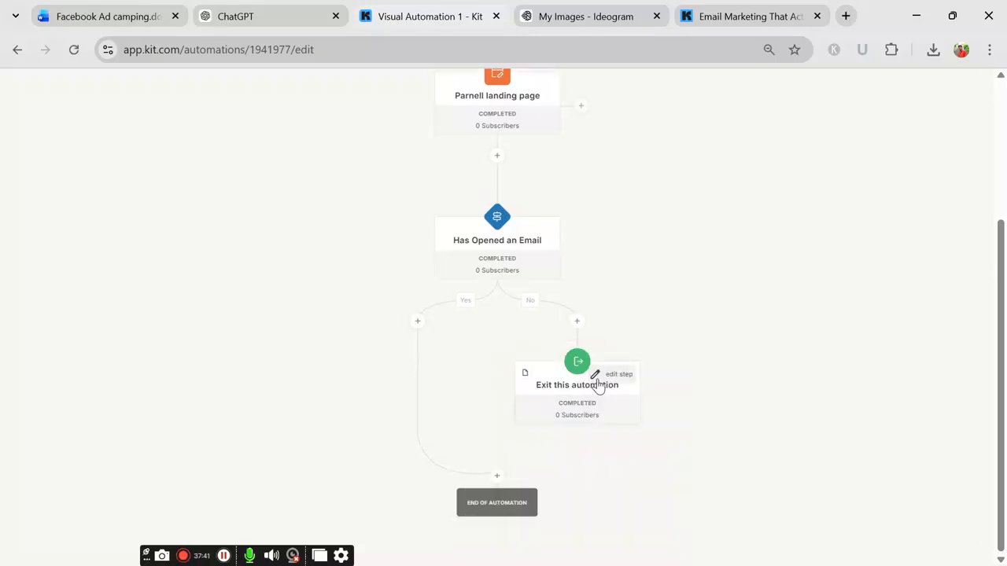
click(601, 379)
click(608, 316)
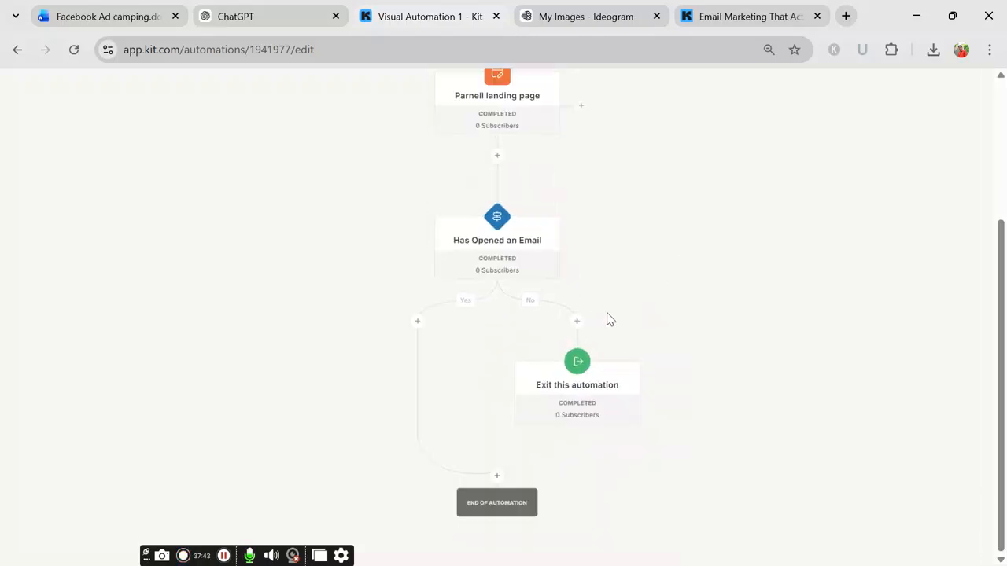
click(527, 377)
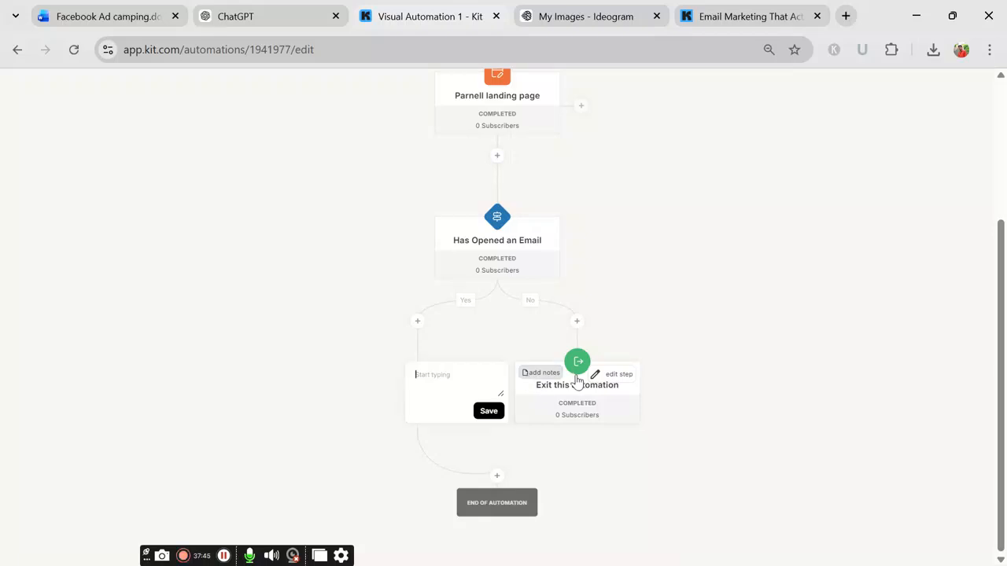
click(536, 423)
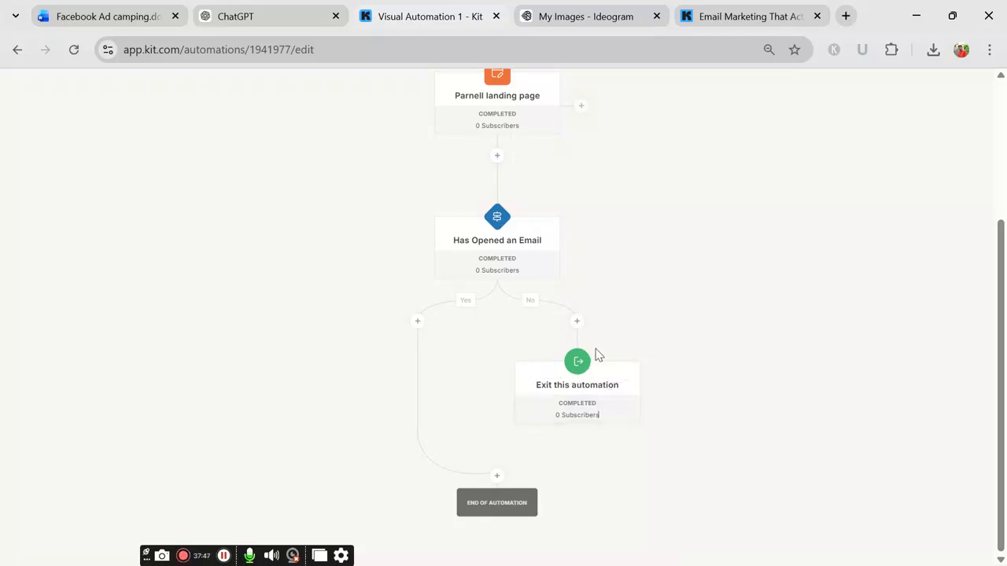
click(614, 376)
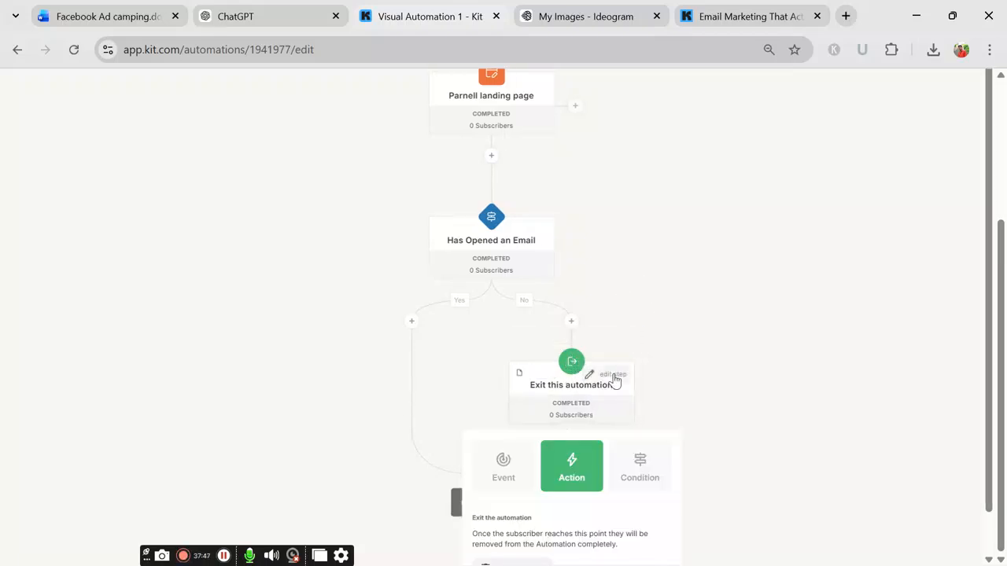
click(653, 336)
click(575, 323)
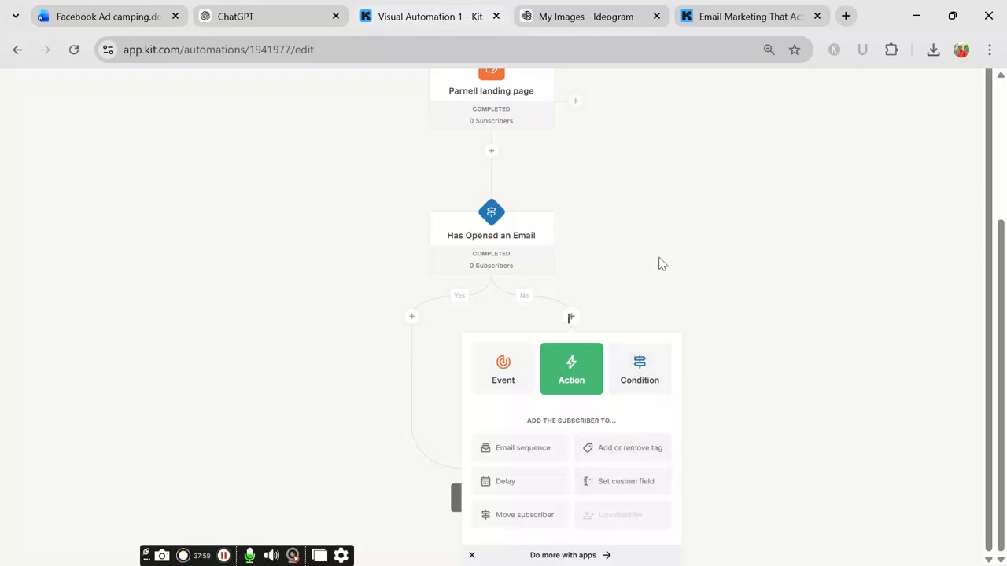
click(619, 249)
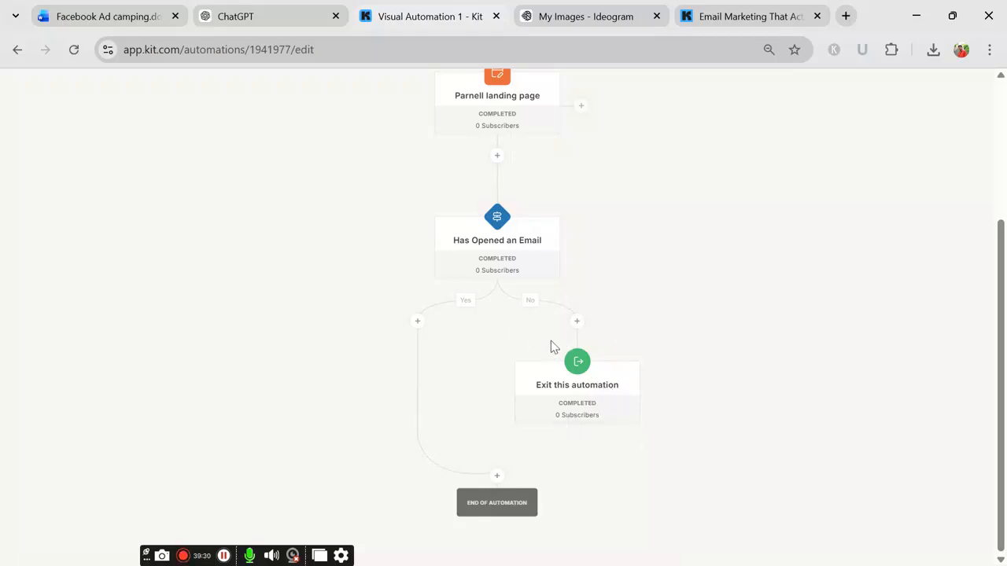
Step: Add a Move subscriber > 'Exit this automation' action on the Yes branch
click(417, 321)
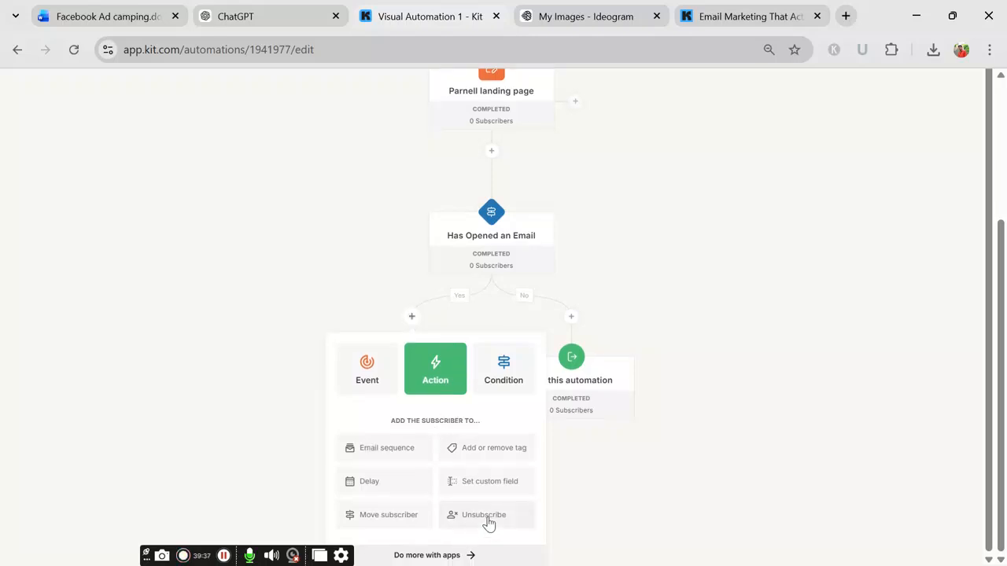
click(406, 519)
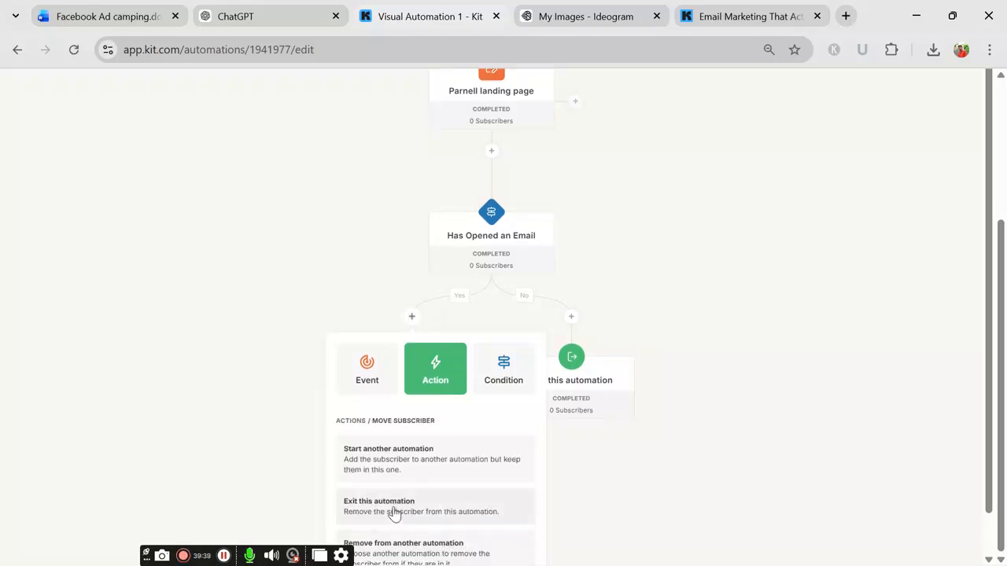
click(393, 512)
click(394, 496)
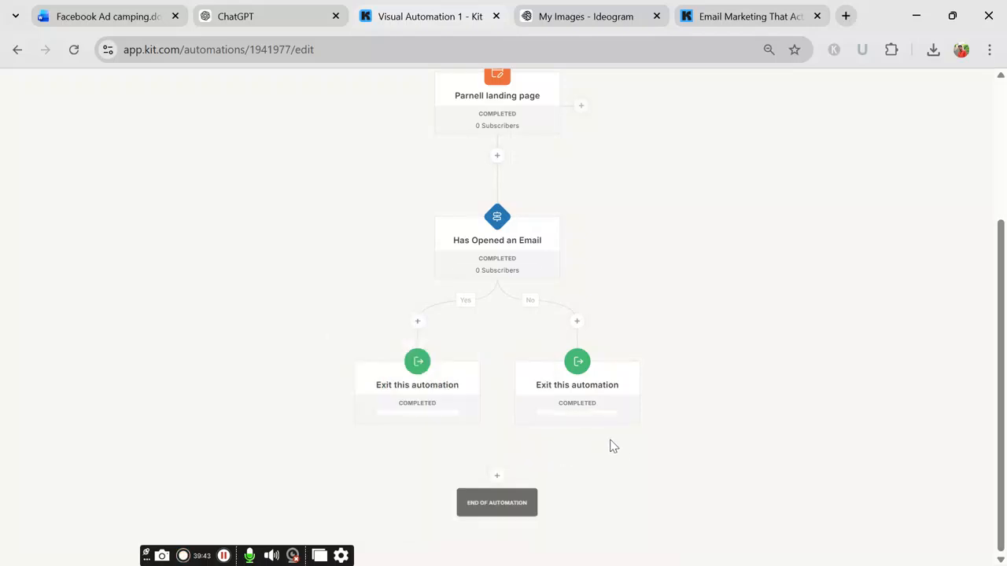
scroll(596, 354, up, 3)
scroll(601, 356, down, 3)
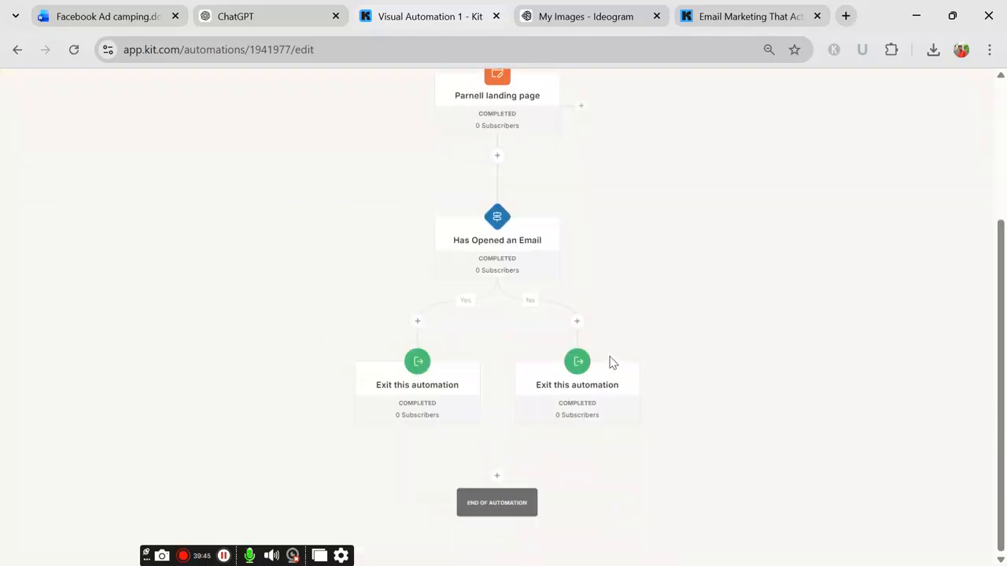
scroll(610, 357, up, 1)
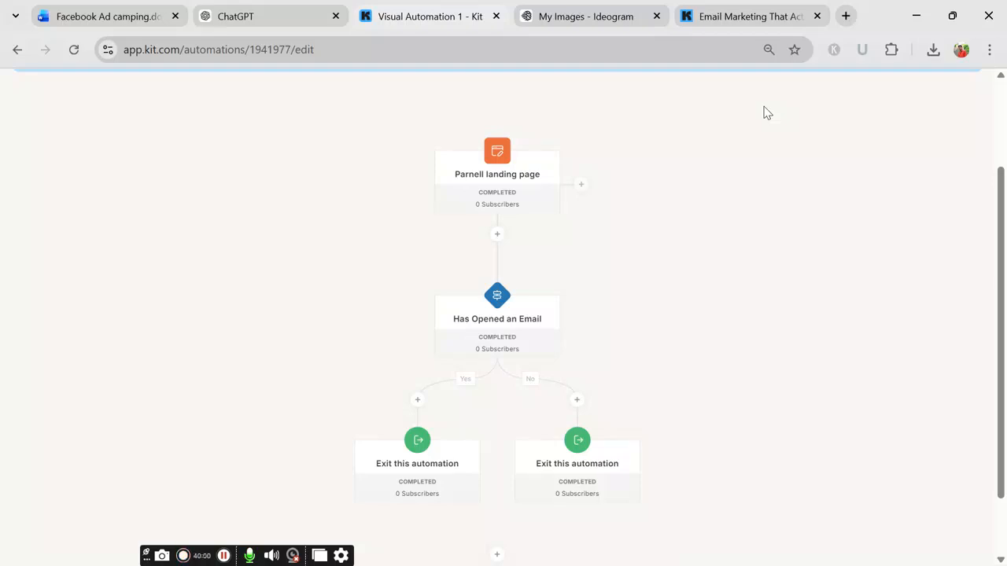
Step: Create a new empty automation and trigger it when subscribers join the Parnell landing page
click(16, 51)
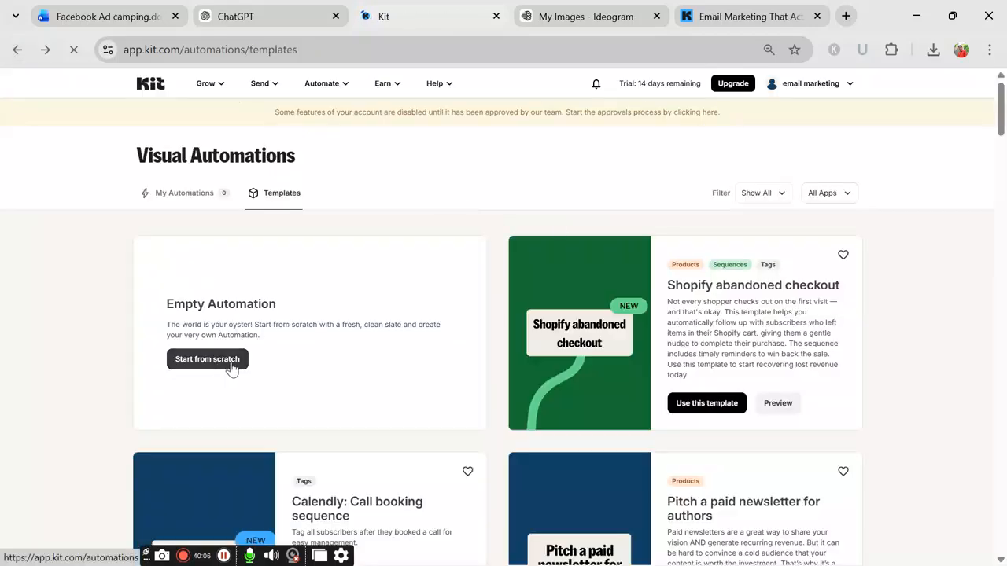
click(229, 367)
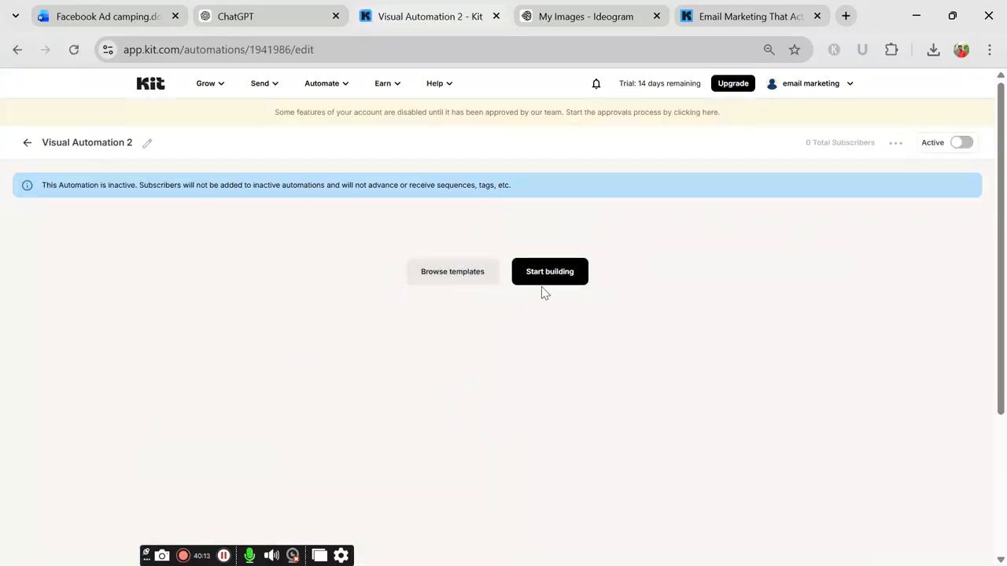
click(542, 279)
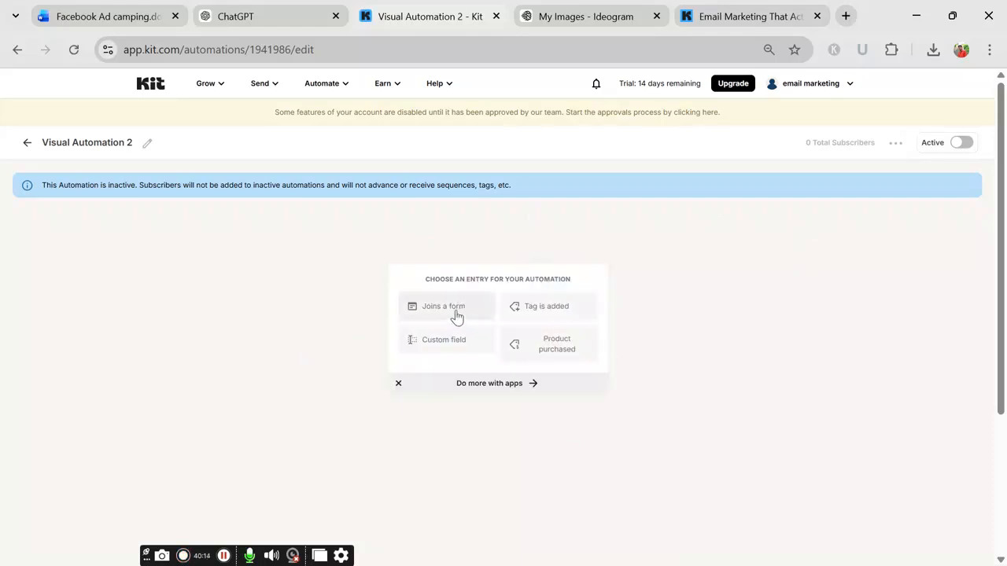
click(454, 311)
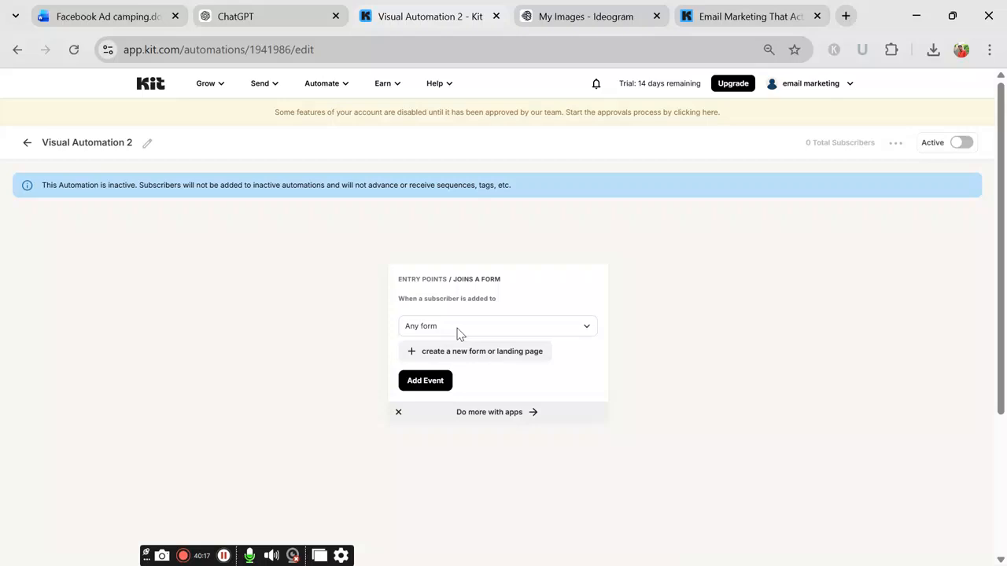
click(460, 330)
click(449, 401)
click(422, 382)
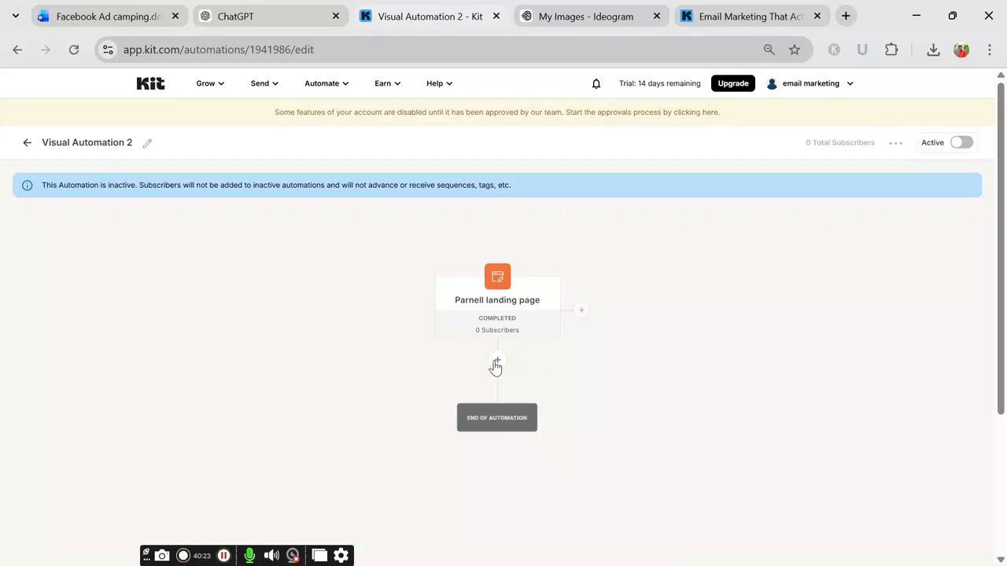
Step: Add a 'Has Opened an Email' condition after the Parnell landing page entry
click(497, 360)
scroll(572, 421, down, 2)
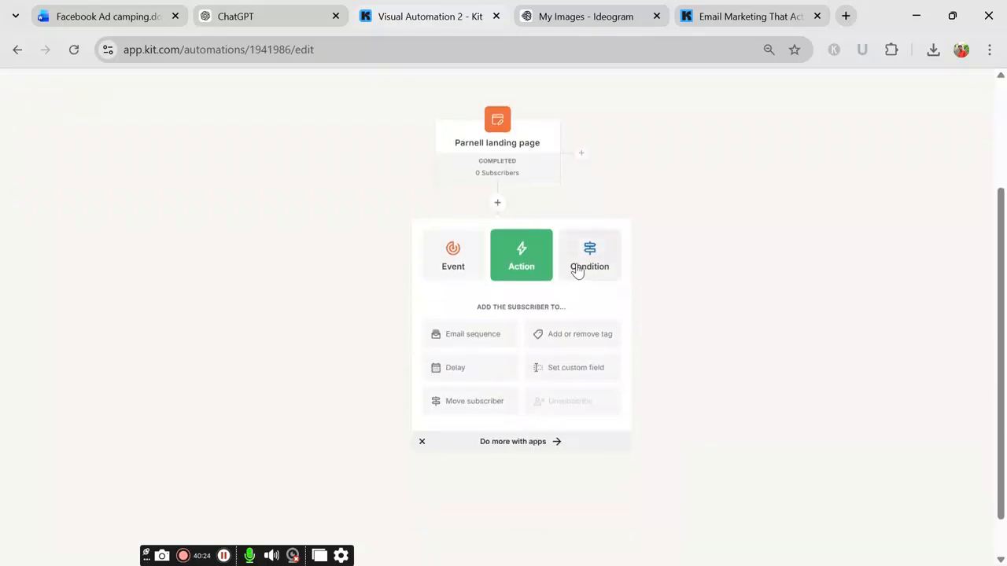
click(575, 270)
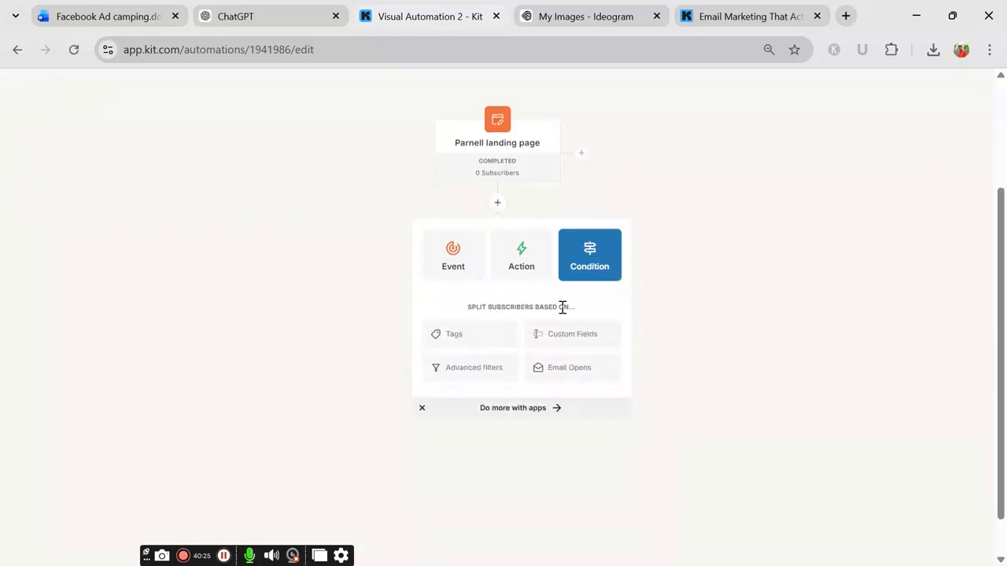
click(545, 375)
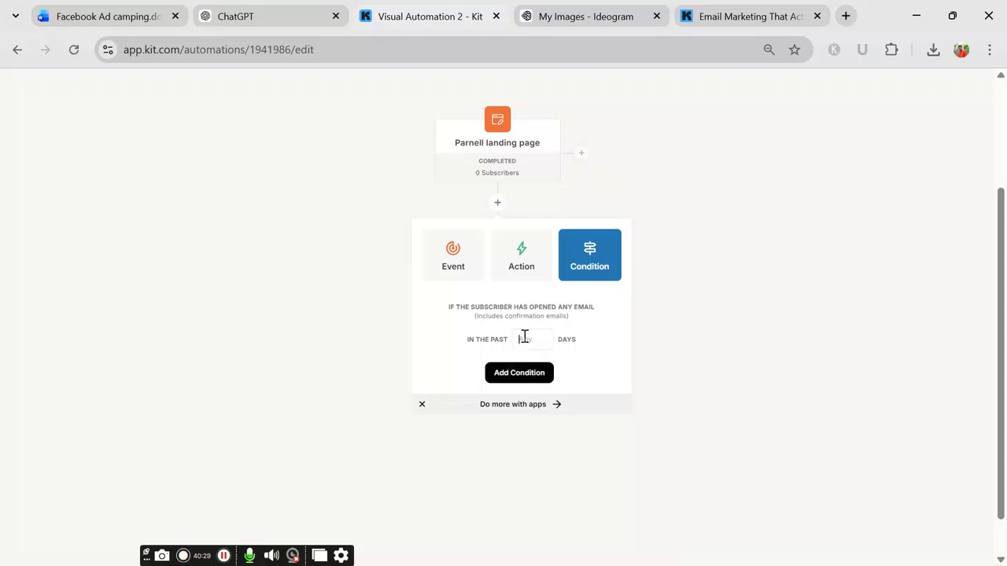
click(490, 376)
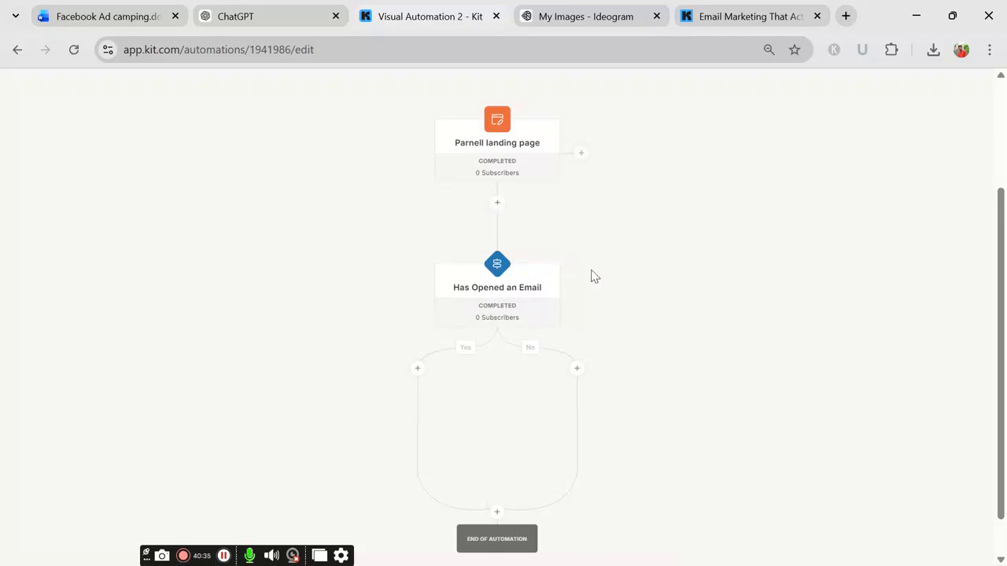
scroll(498, 269, down, 1)
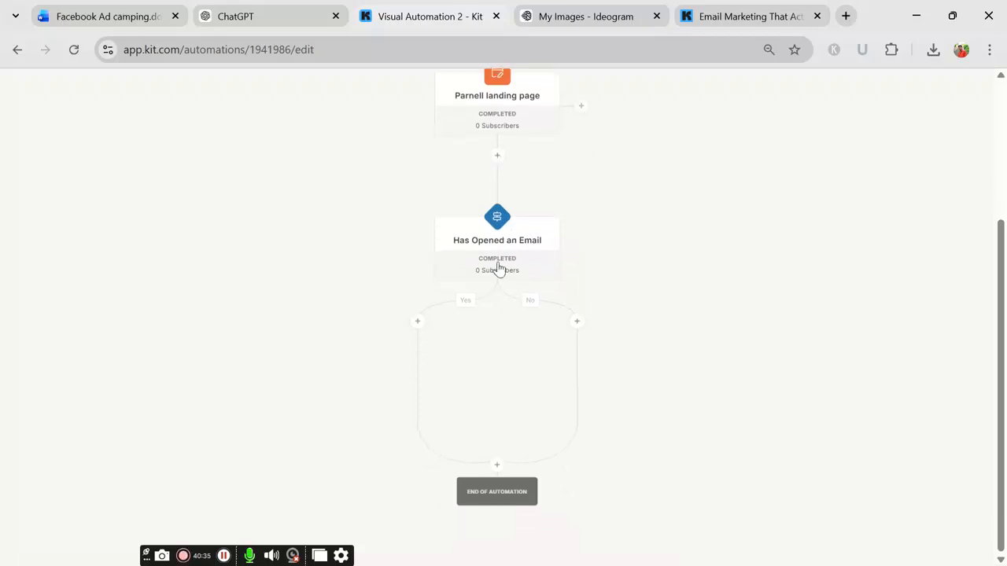
Step: Add a confirmed Unsubscribe action to the condition's No branch
click(576, 322)
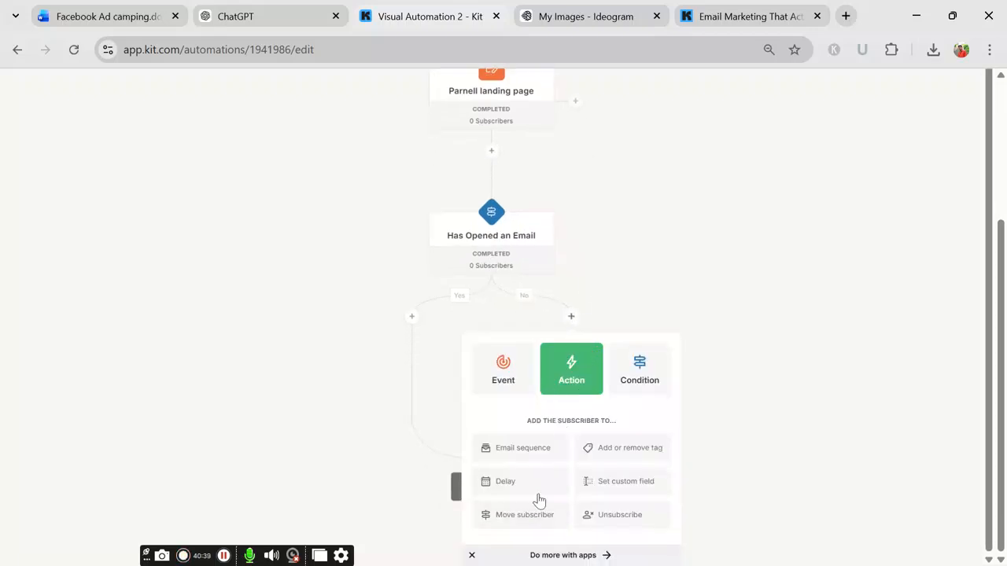
click(606, 517)
click(511, 497)
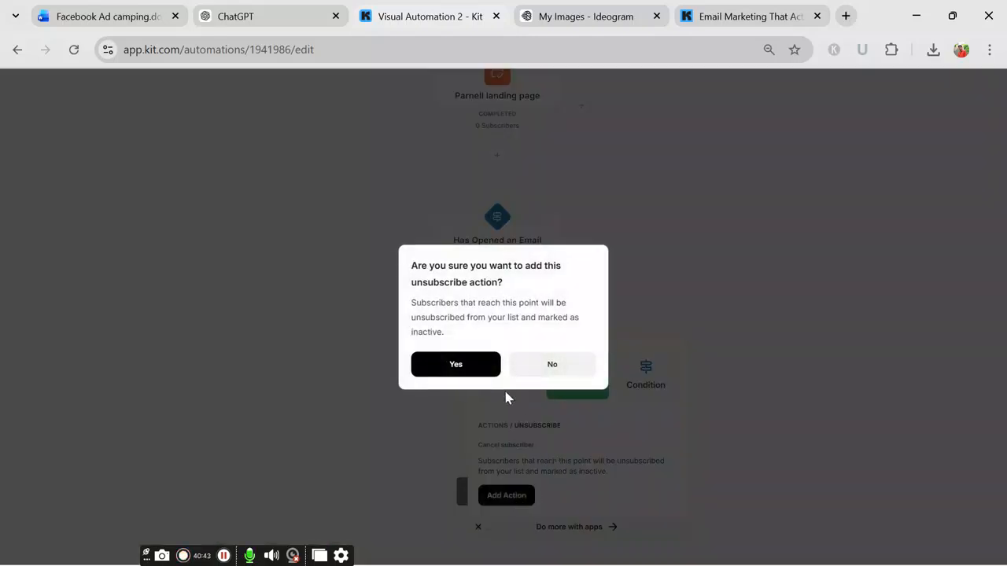
click(472, 365)
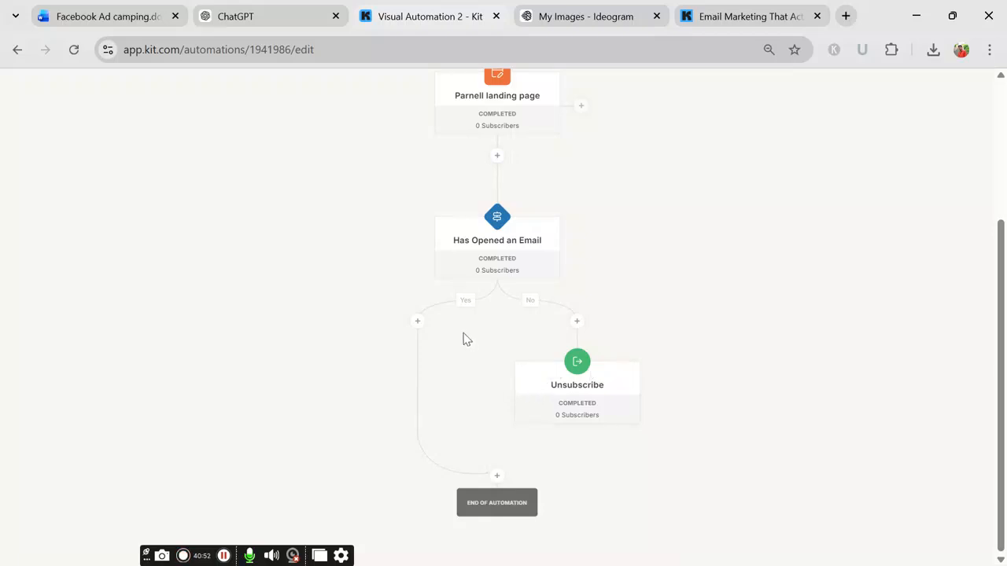
click(417, 321)
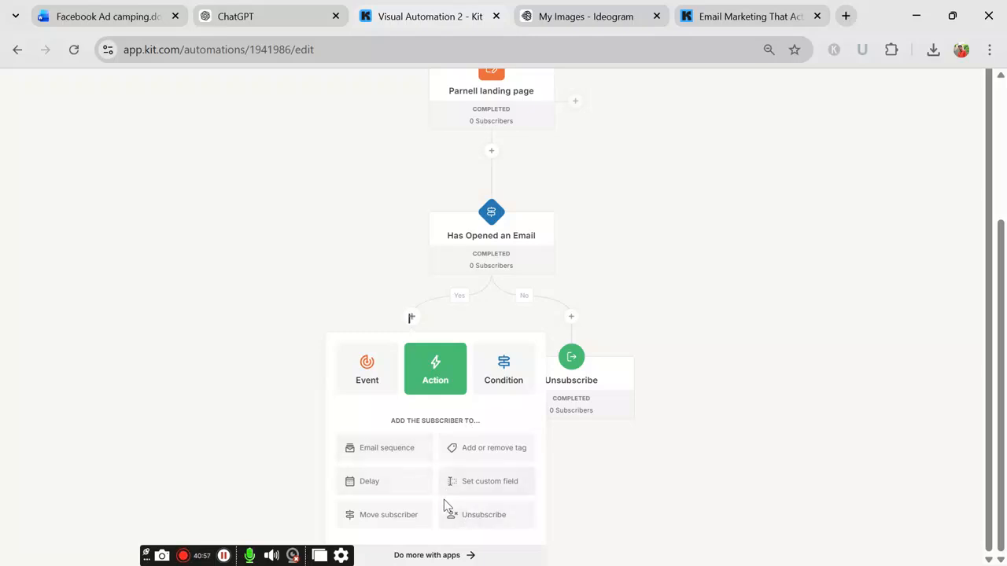
Step: Put an 'Exit this automation' action on the Yes branch, opposite Unsubscribe
click(381, 522)
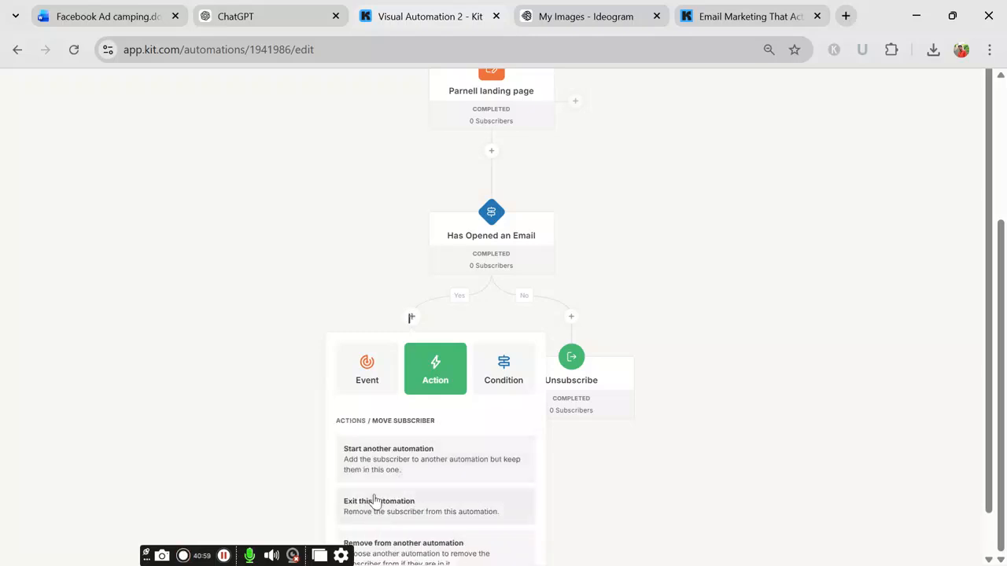
click(375, 502)
click(381, 497)
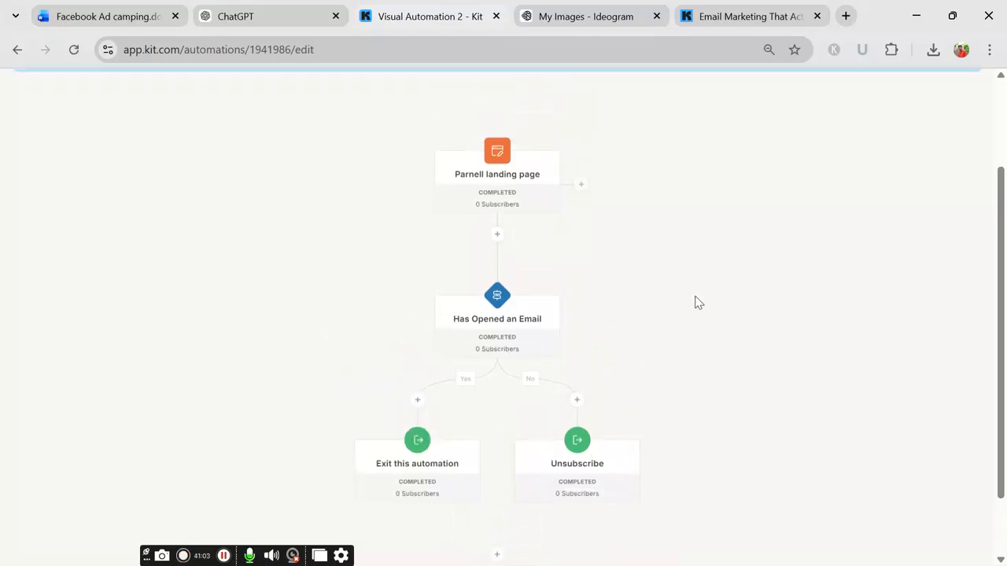
scroll(666, 335, down, 1)
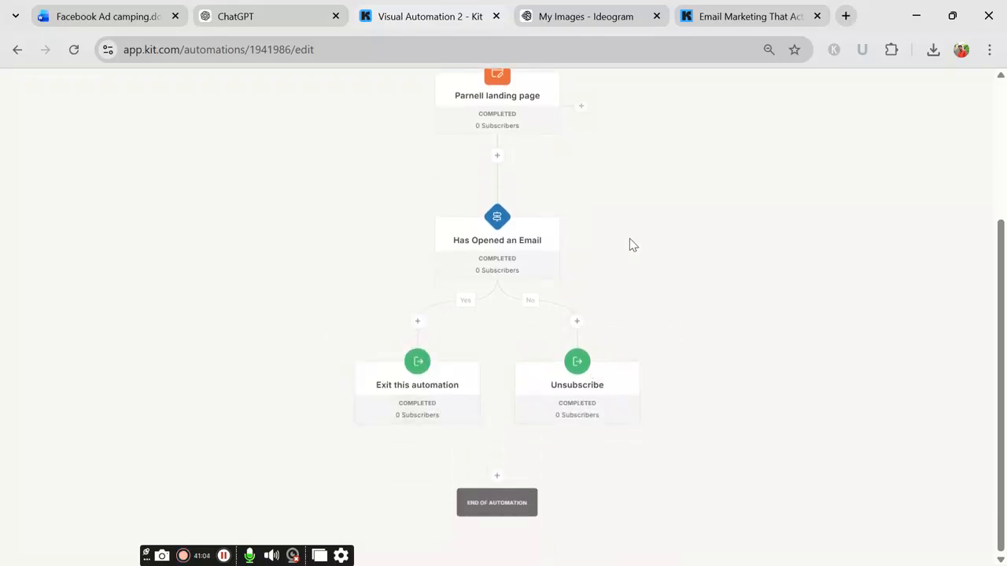
scroll(629, 291, up, 3)
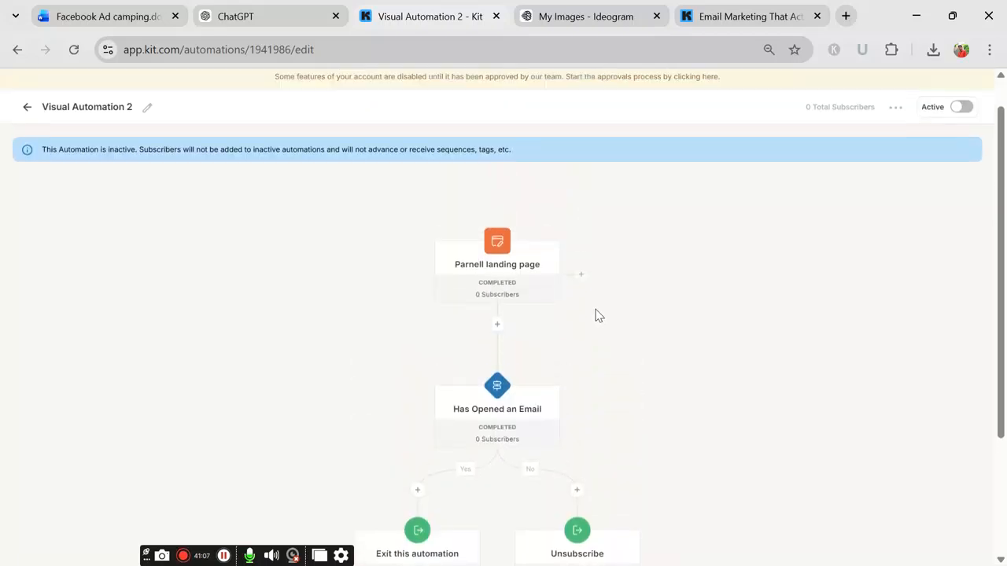
scroll(572, 326, down, 1)
scroll(755, 244, up, 1)
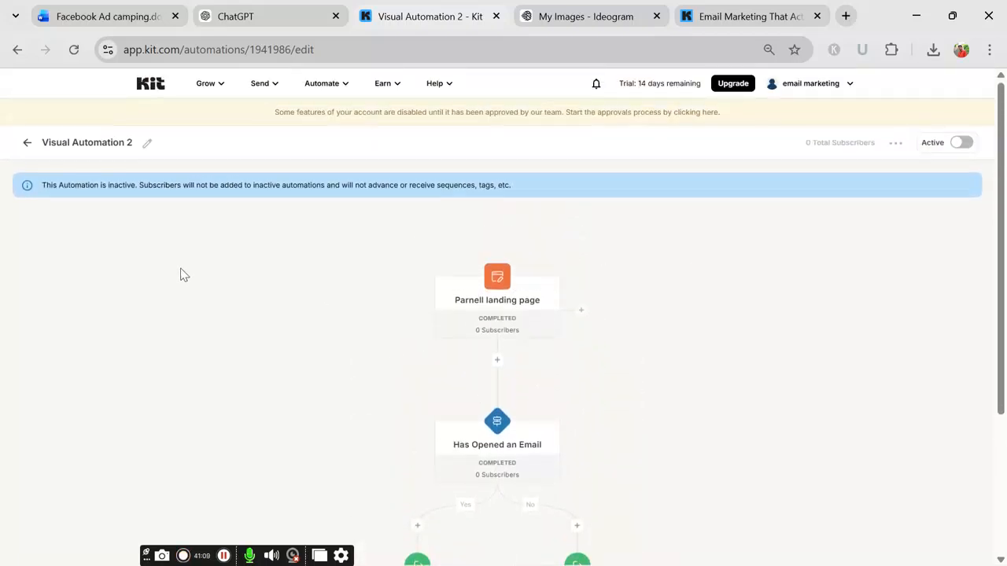
Step: Switch Visual Automation 2 to Active, confirm activation, and dismiss the congratulations message with Maybe later
click(961, 143)
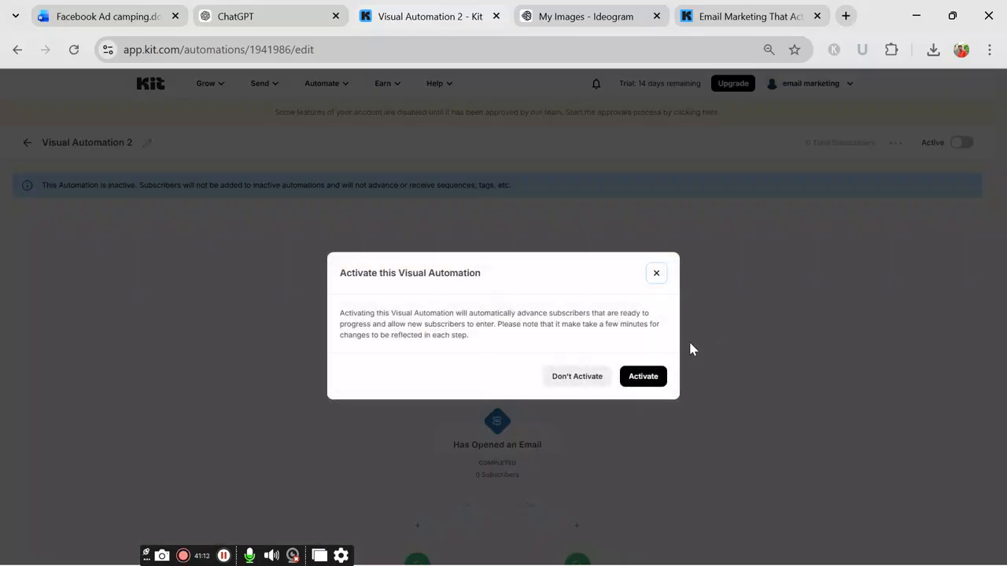
click(644, 376)
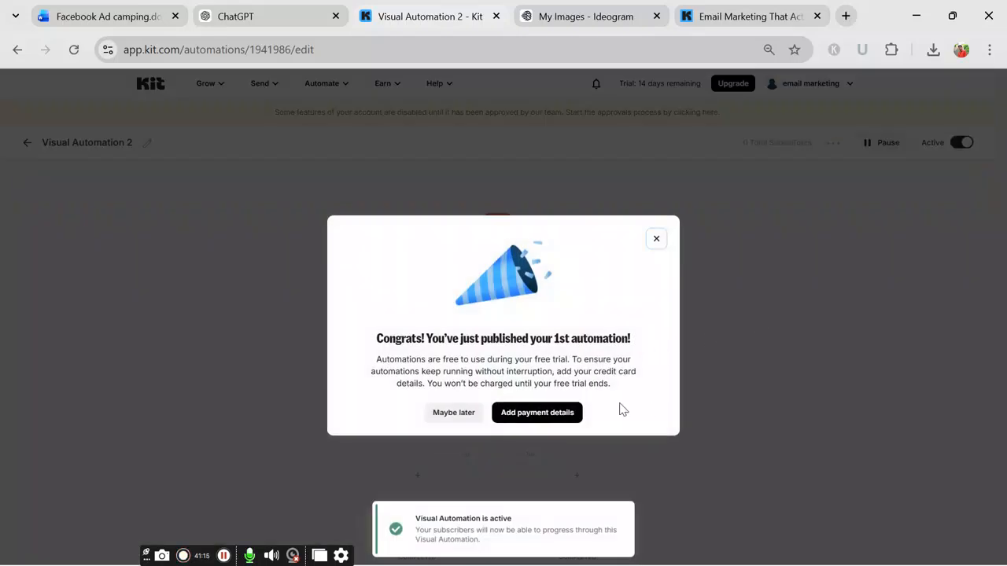
click(454, 412)
Step: Return to the Visual Automations templates page
scroll(753, 265, down, 2)
scroll(737, 270, up, 2)
scroll(596, 373, down, 2)
scroll(642, 331, up, 2)
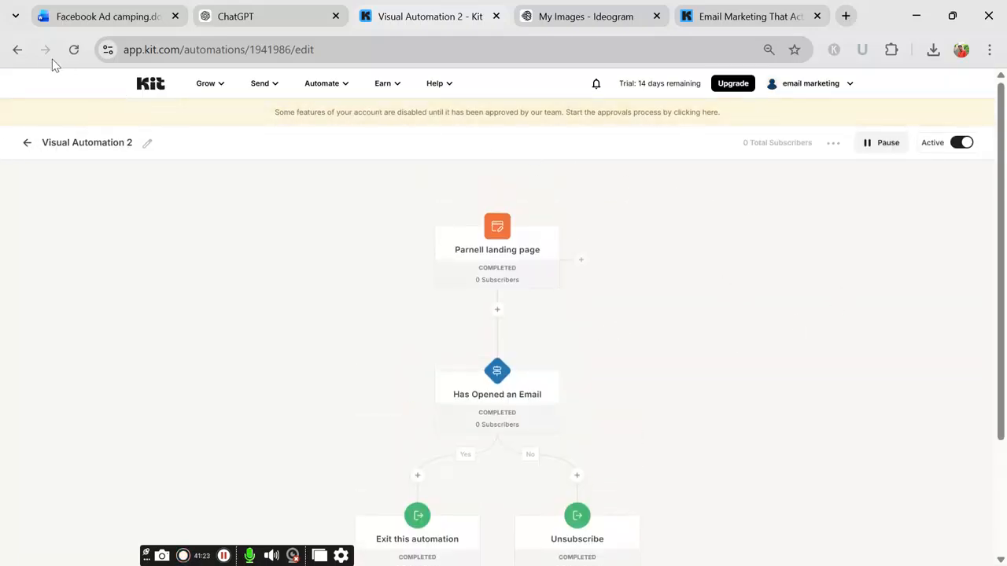
click(18, 51)
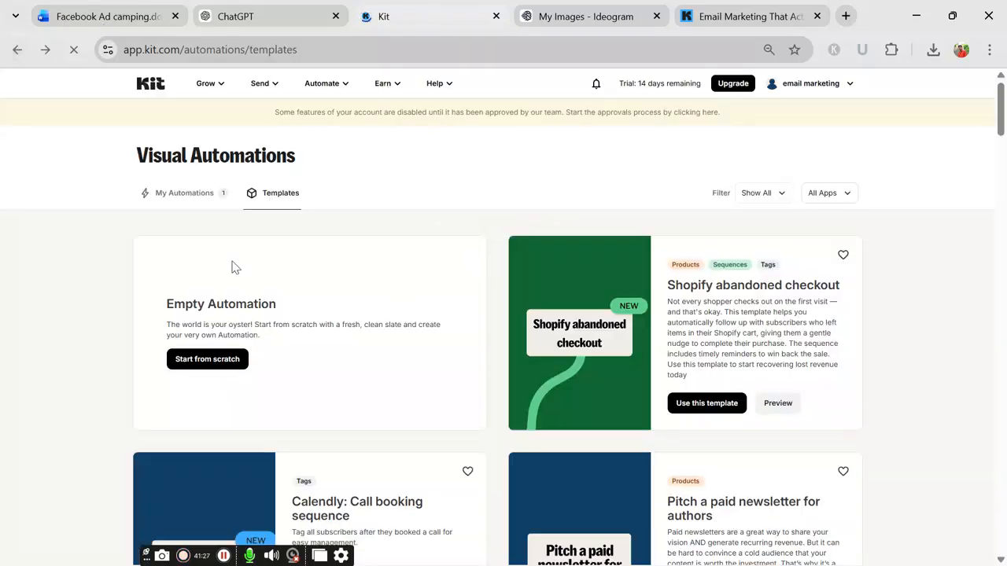
Step: Review My Automations (Visual Automation 2 active, Visual Automation 1 inactive), then return to the Welcome dashboard
click(17, 49)
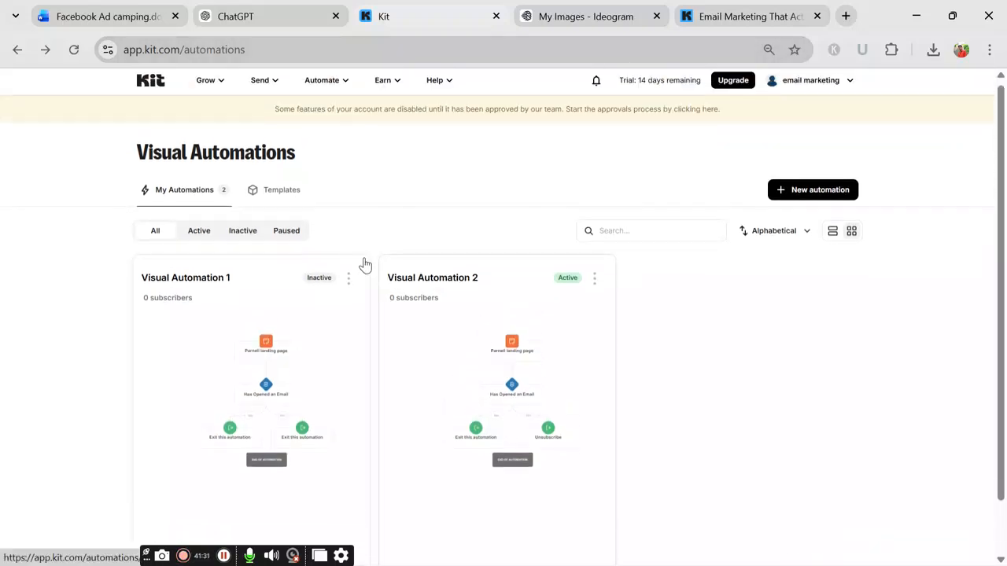
scroll(259, 252, down, 1)
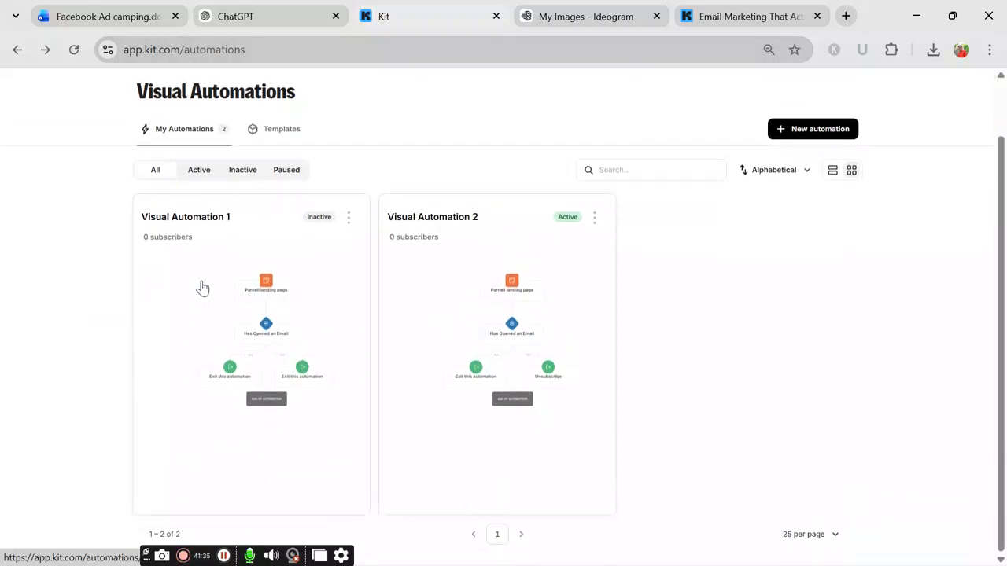
scroll(298, 236, up, 1)
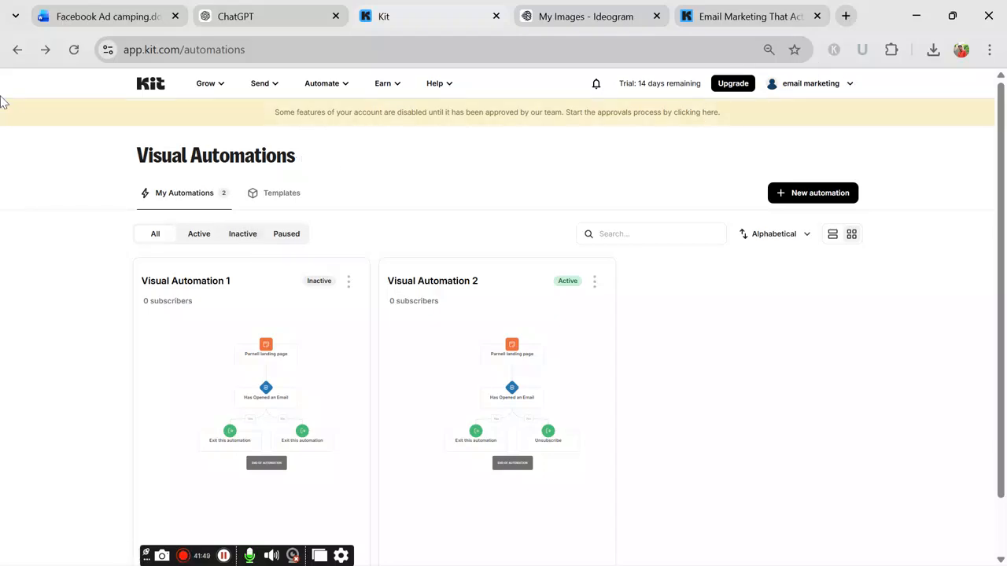
click(17, 50)
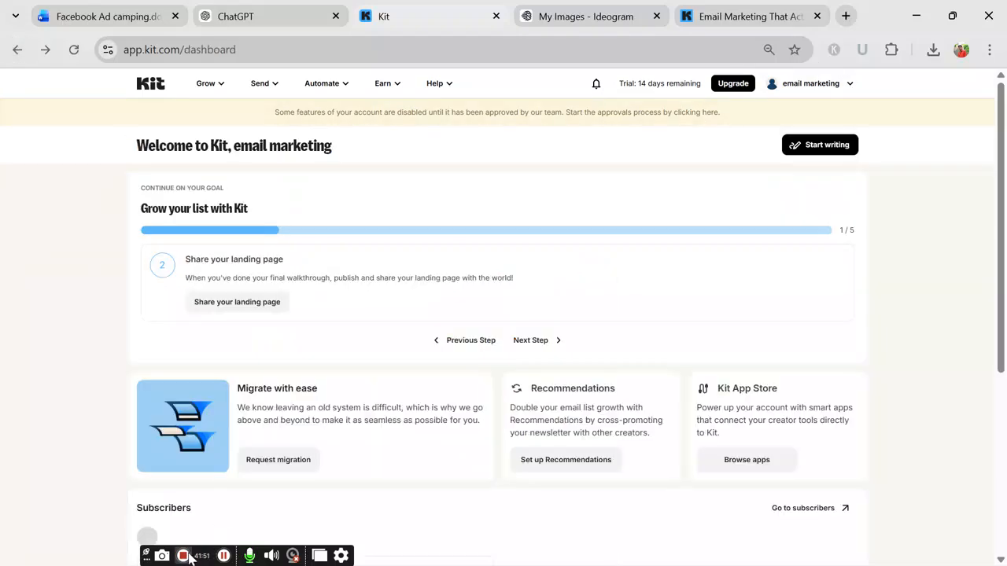